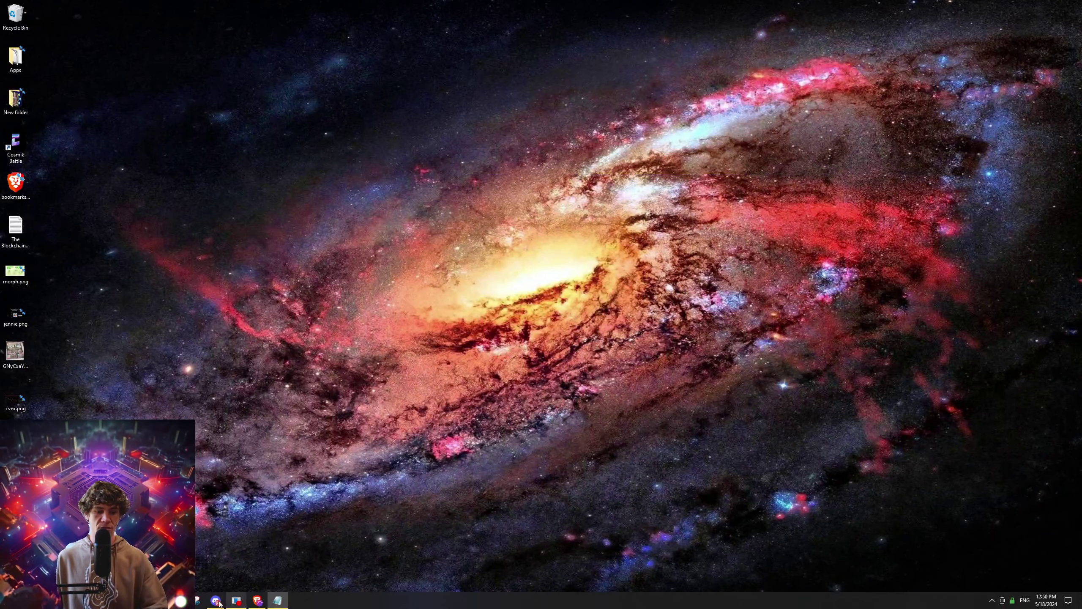
Reveal and copy Rabby Wallet's newly generated 12-word seed phrase.
click(257, 600)
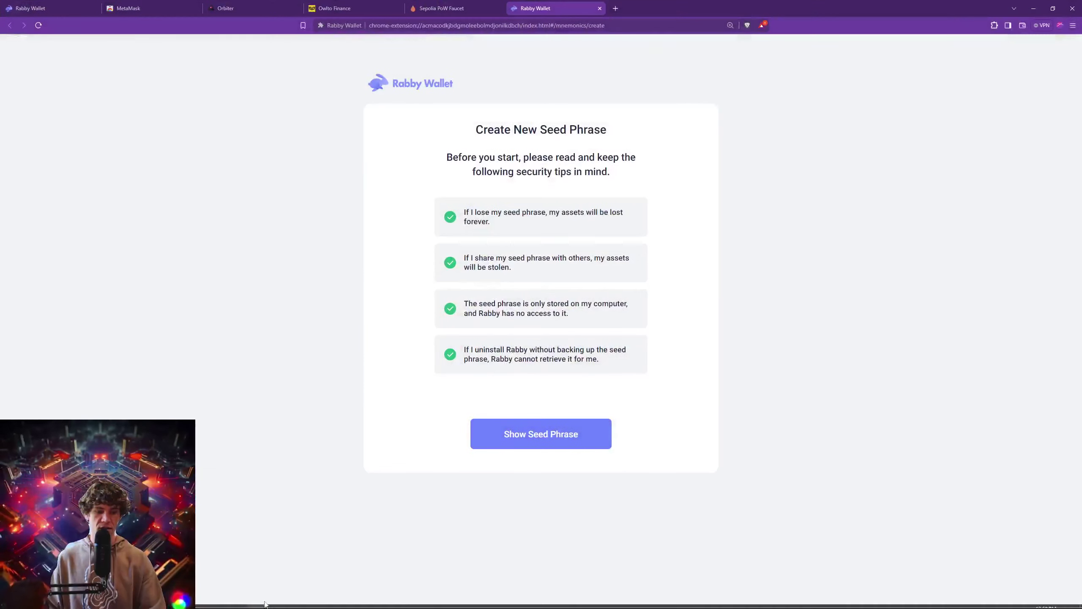
click(238, 601)
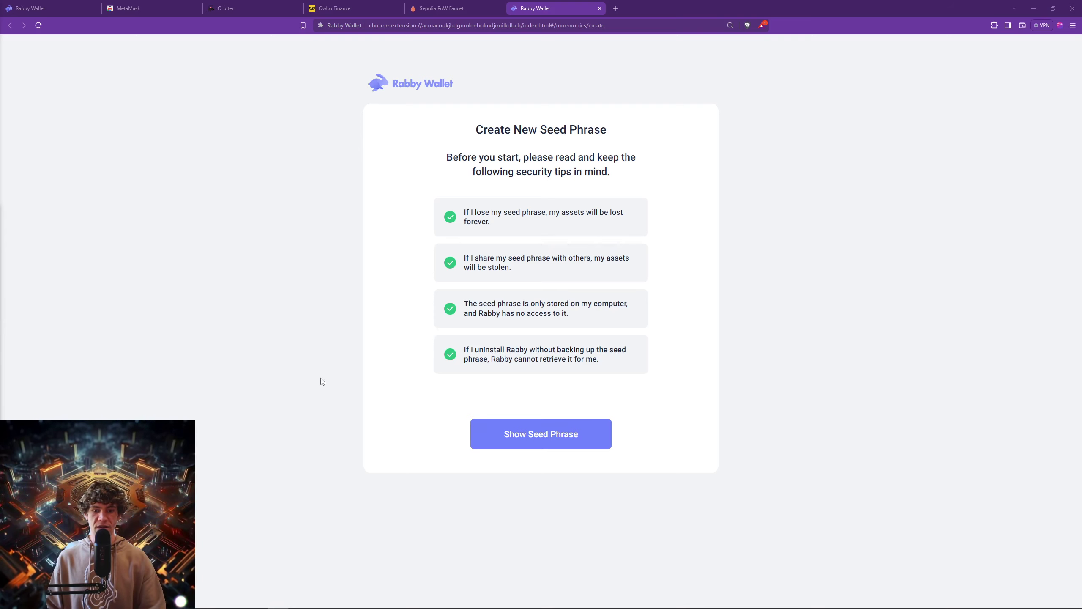
click(538, 443)
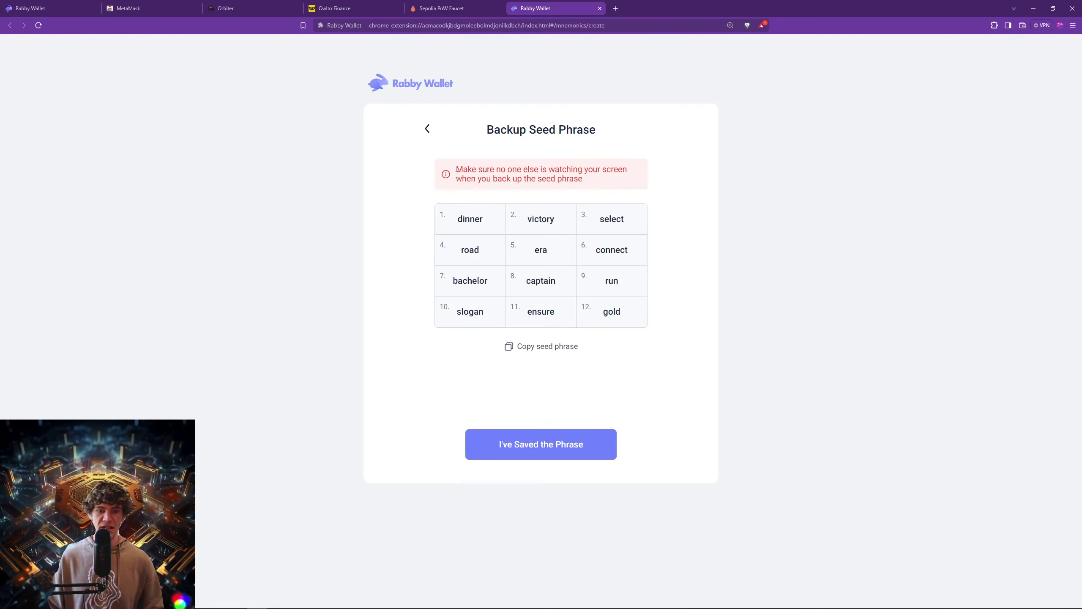
click(534, 348)
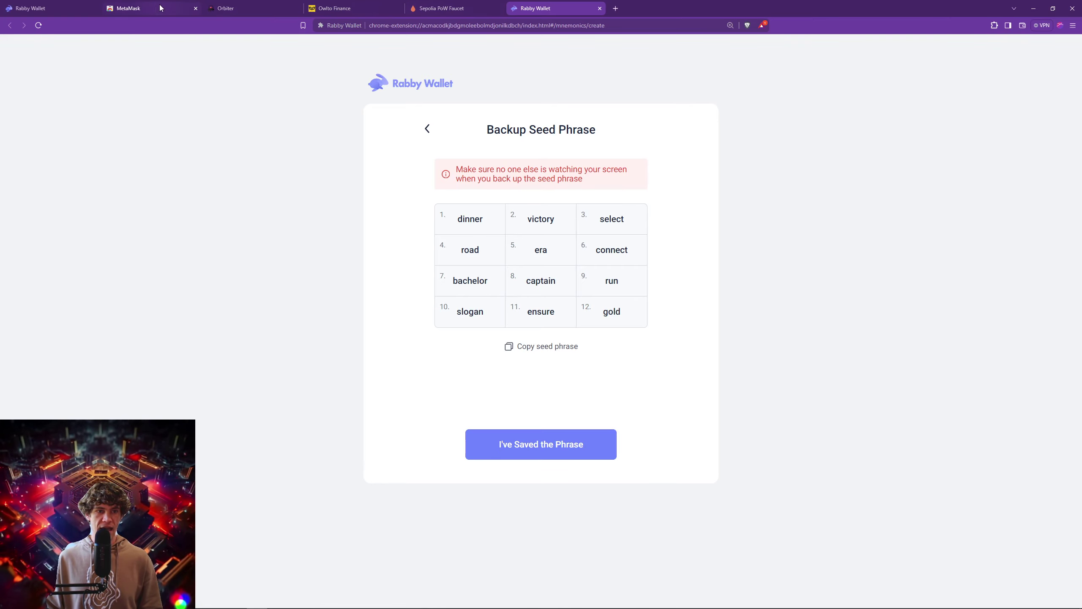
Add the MetaMask extension to Brave from the Web Store.
click(145, 8)
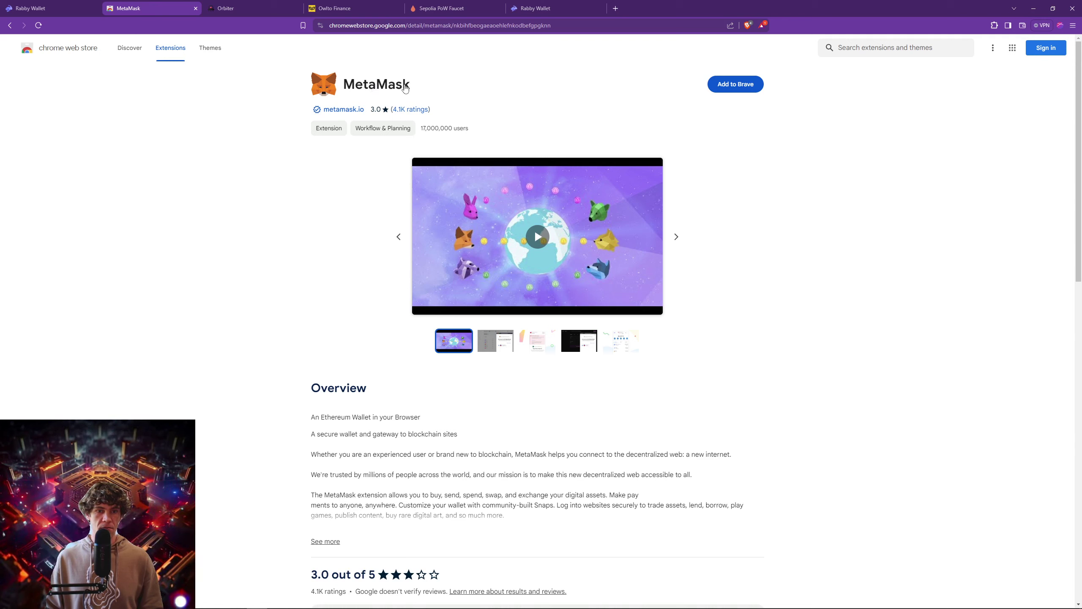
click(746, 85)
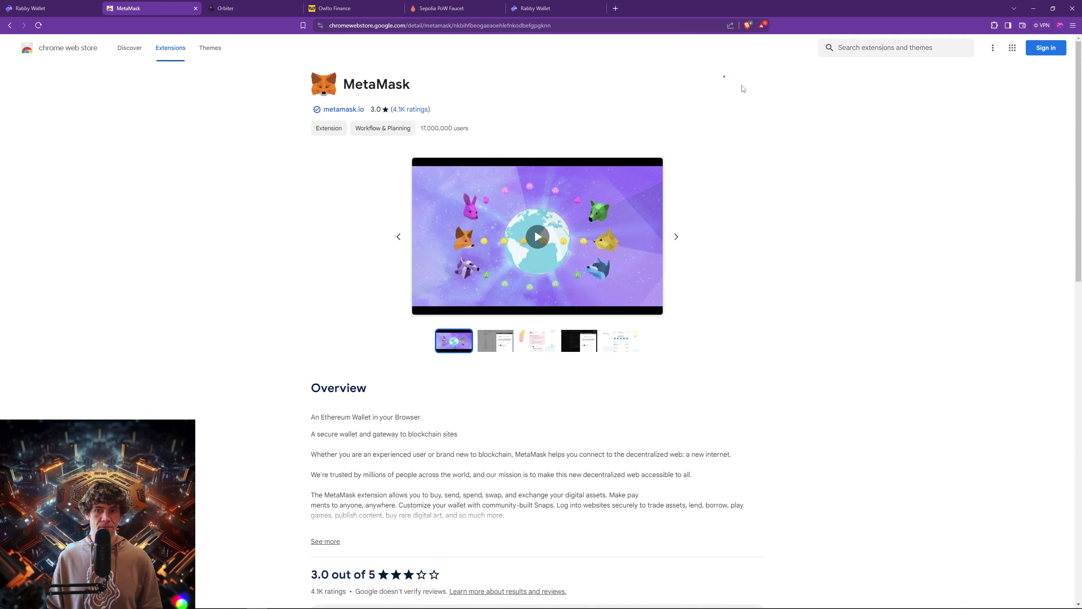
click(557, 135)
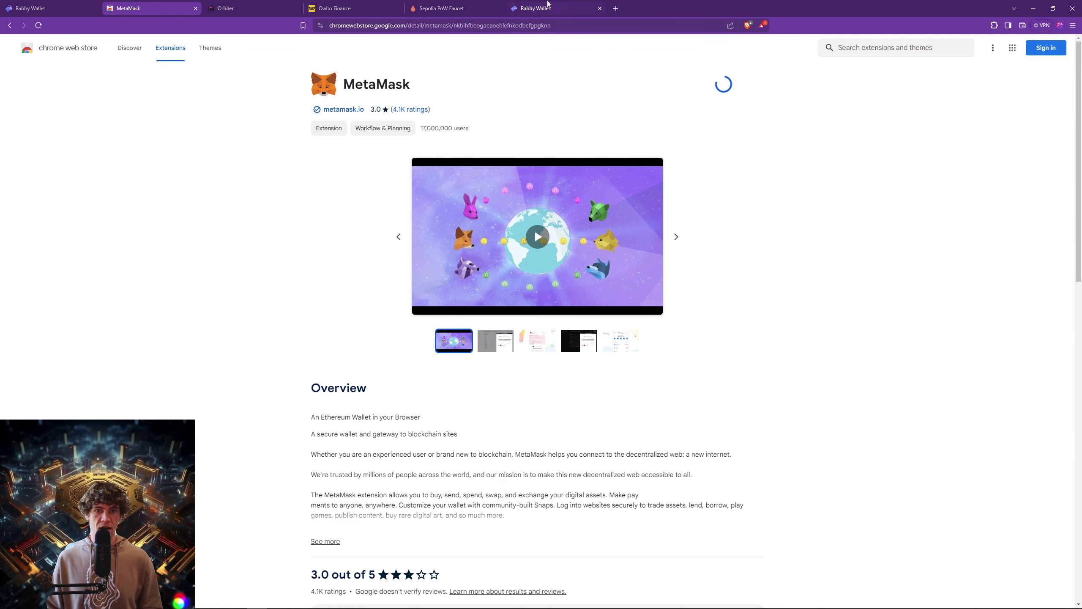
click(549, 9)
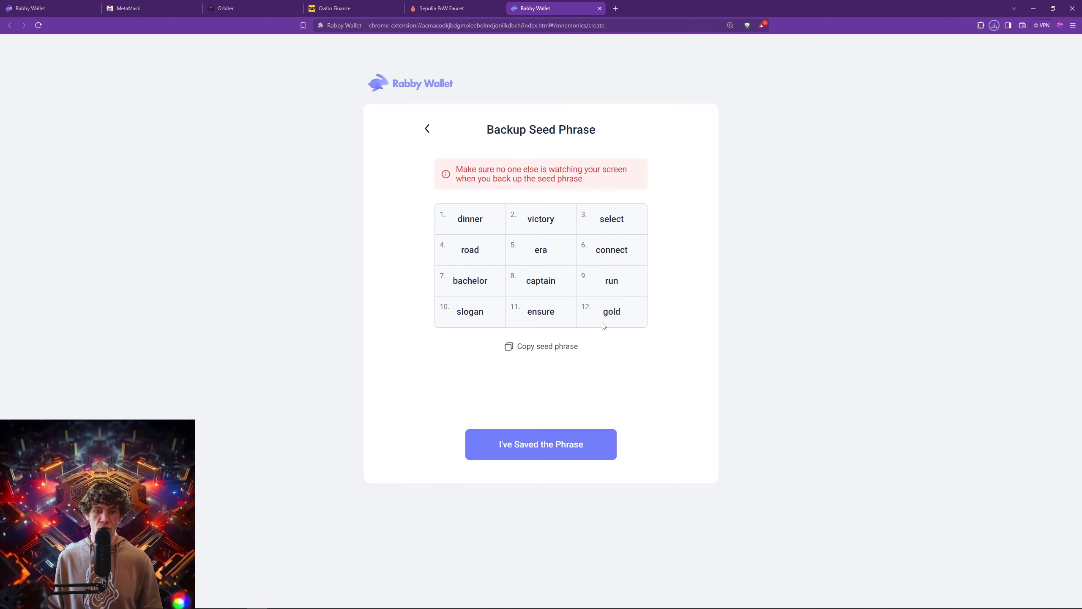
Confirm the phrase is saved and import its first address as Seed Phrase 1 #1.
click(554, 442)
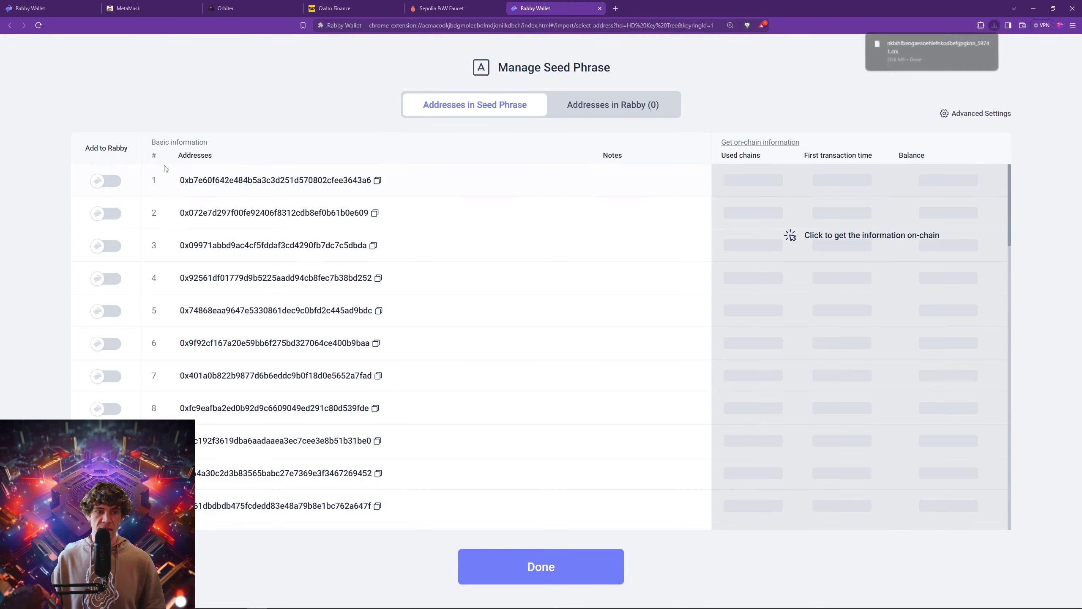
click(101, 183)
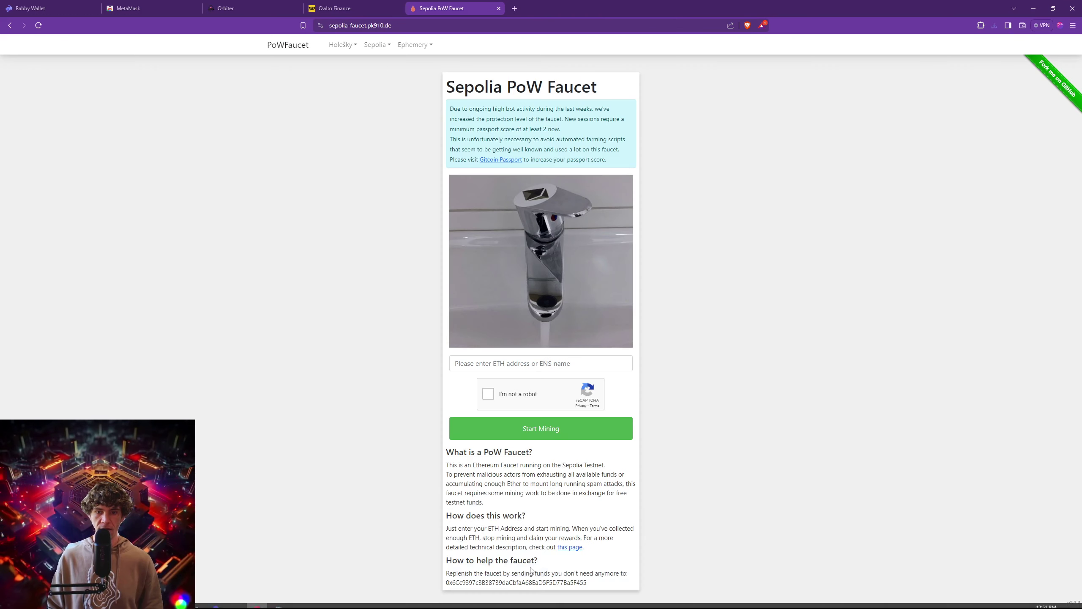
click(534, 568)
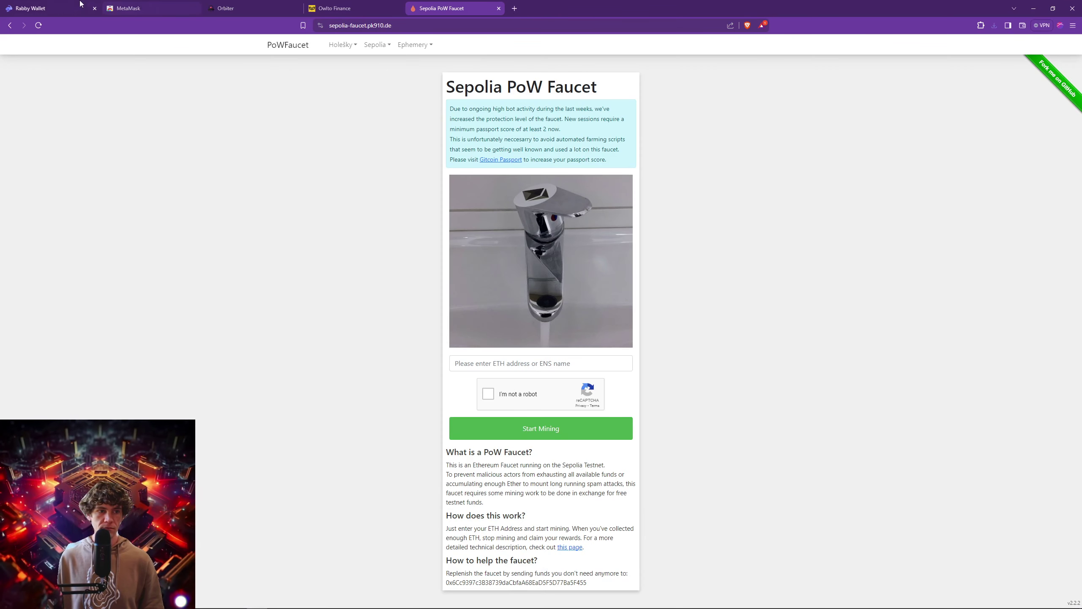
Pin Rabby Wallet to the browser toolbar and open its popup.
click(75, 13)
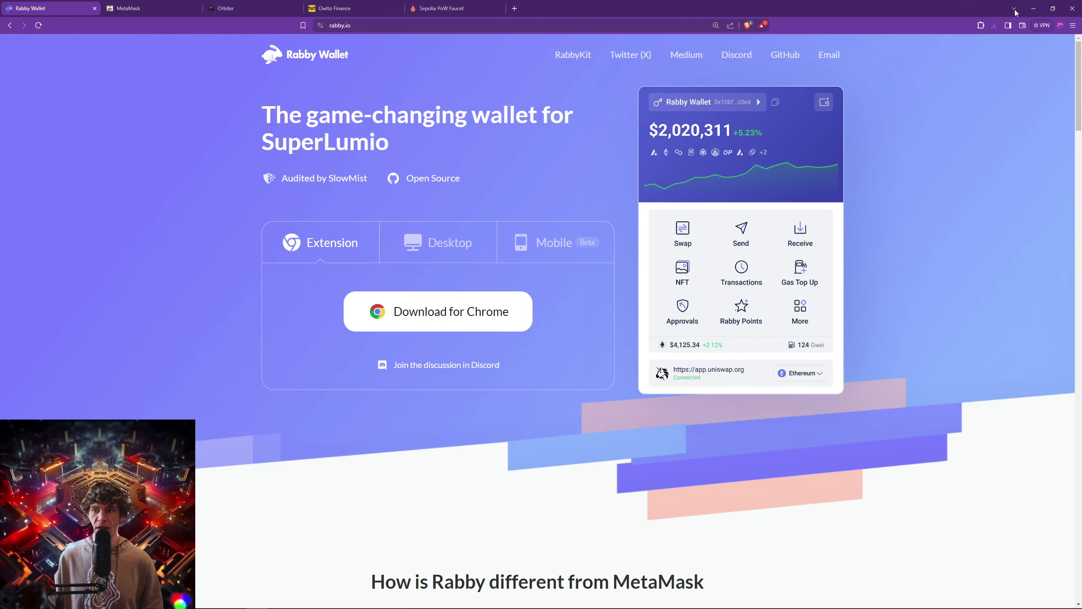
click(981, 25)
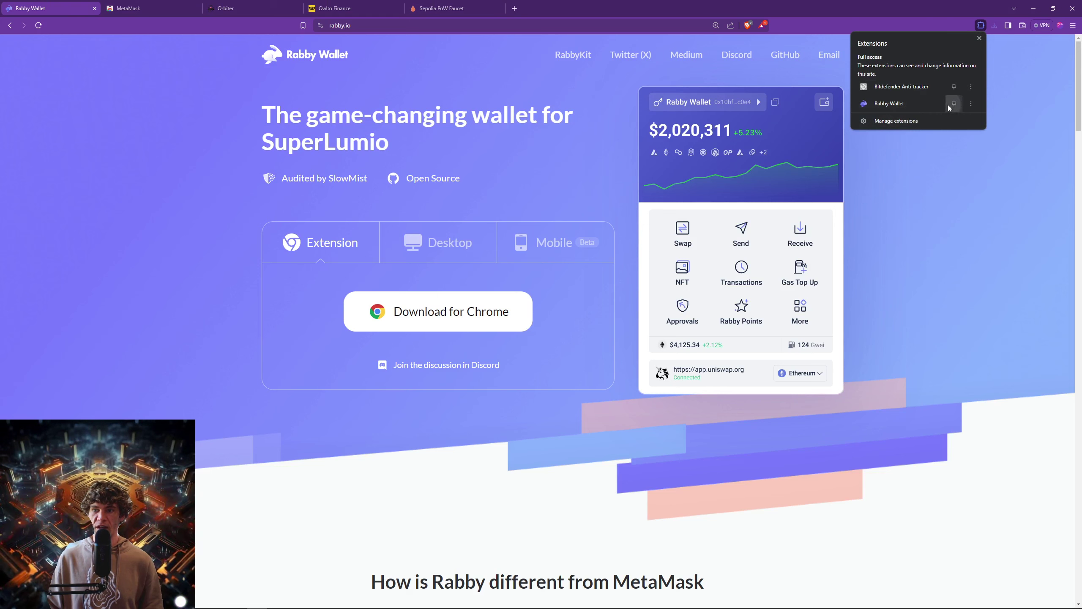
click(948, 107)
click(967, 28)
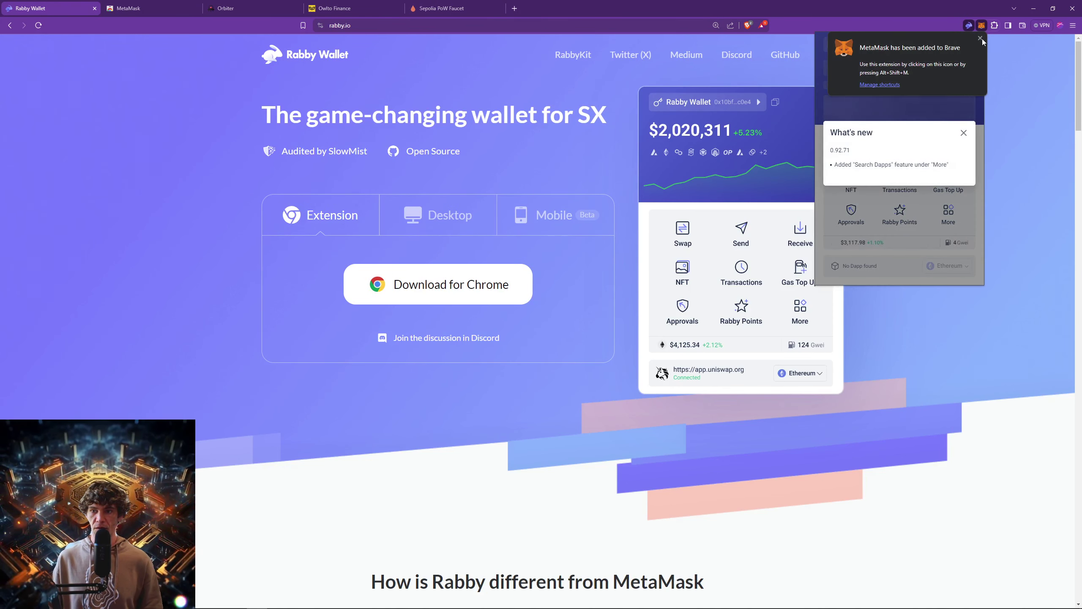
click(982, 24)
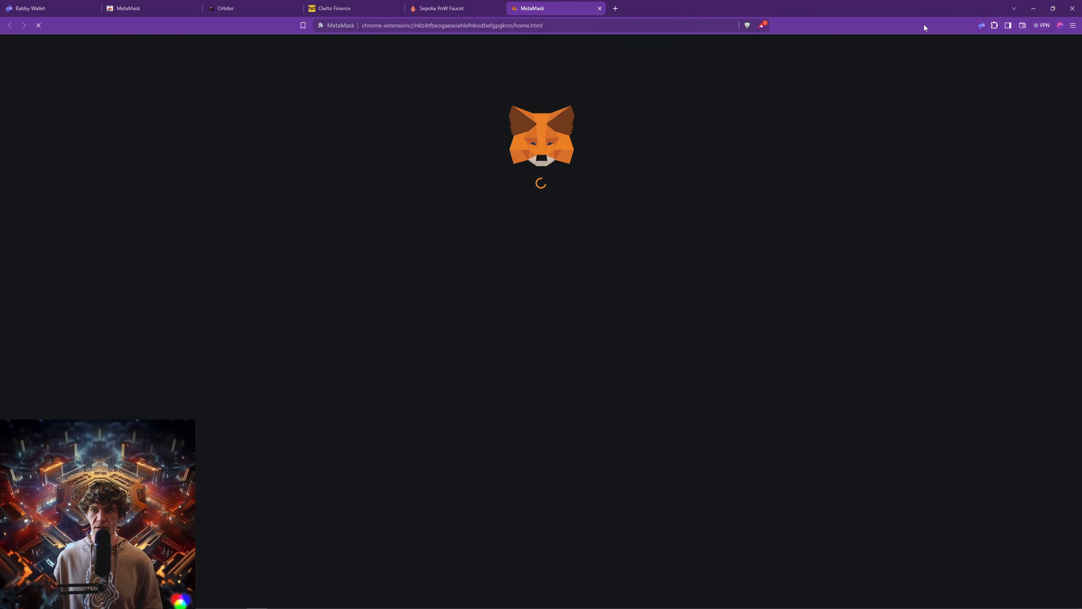
Dismiss Rabby's What's new notice and browse the address list, ending on the $0 overview.
click(9, 4)
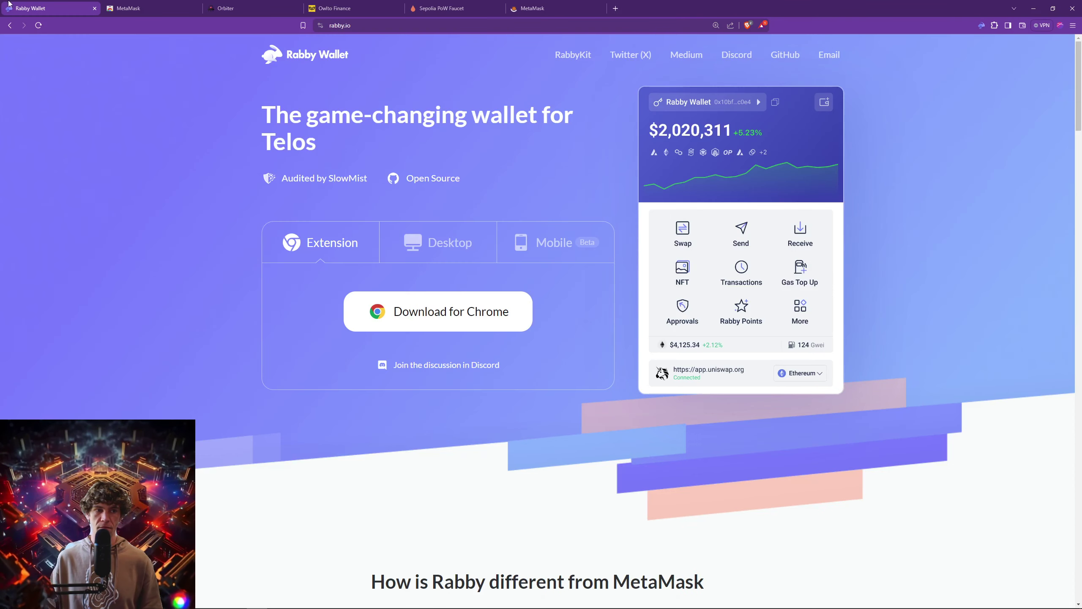
click(982, 25)
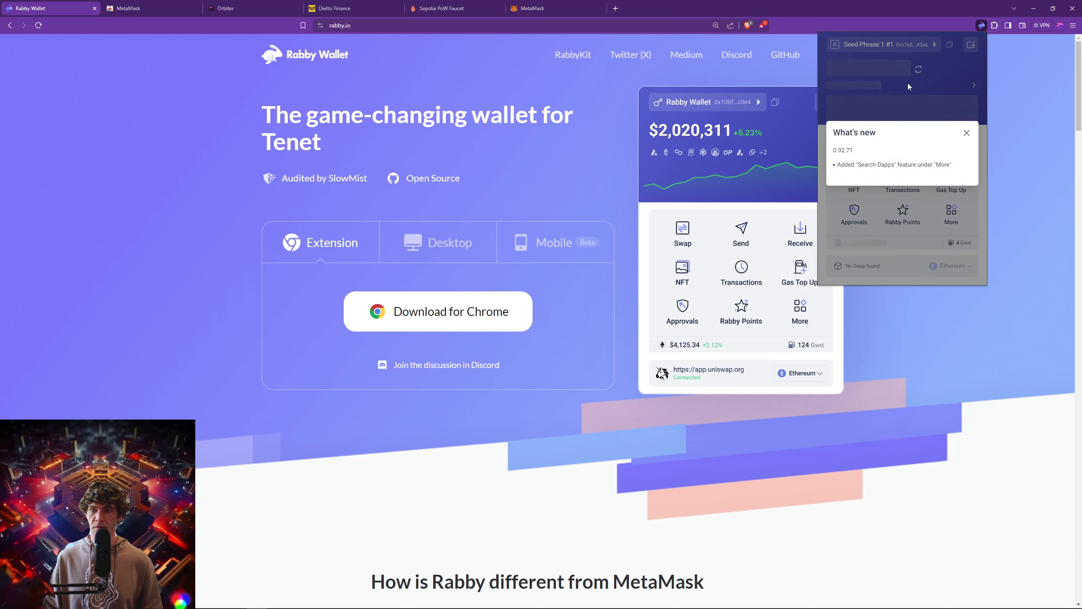
click(908, 86)
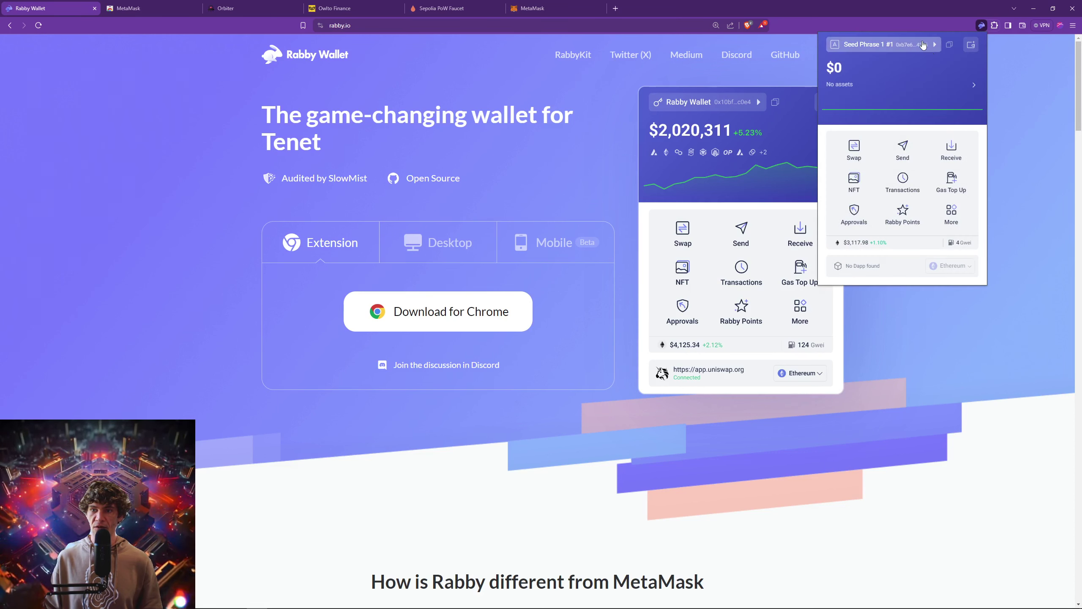
click(922, 45)
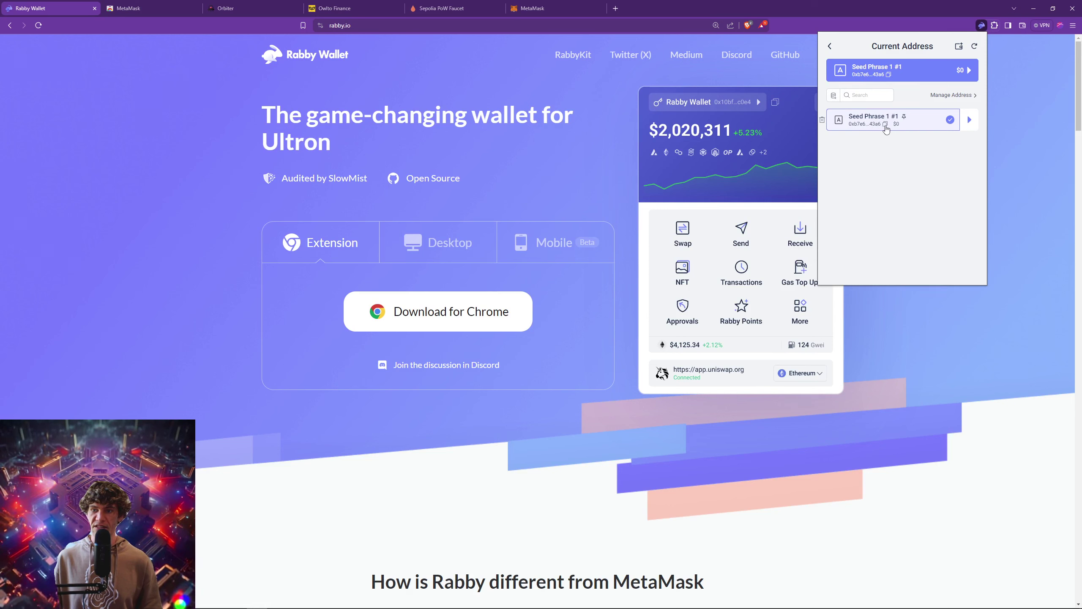
click(833, 47)
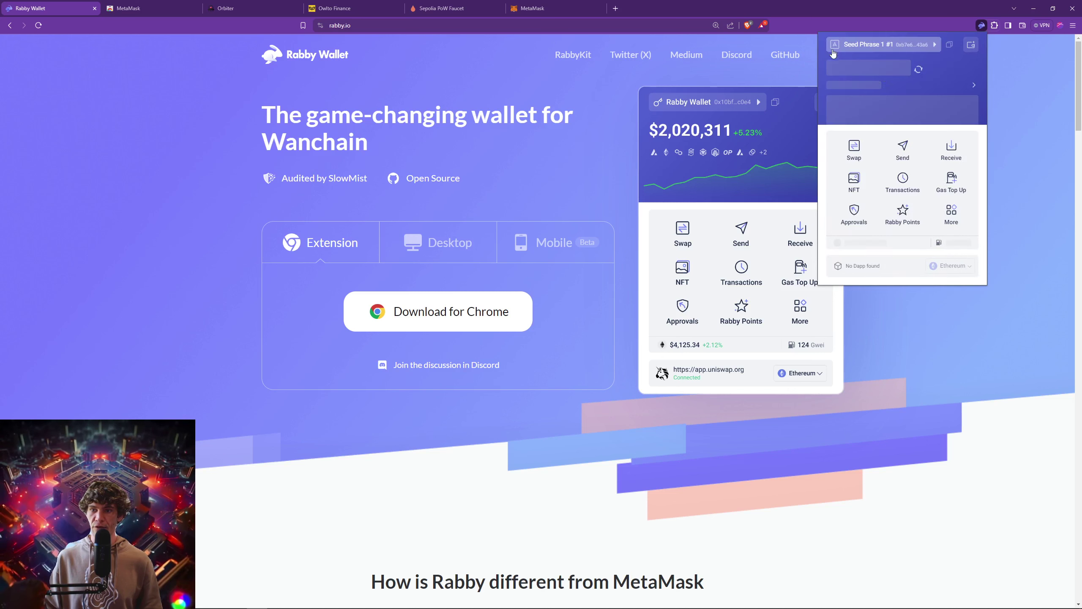
click(972, 46)
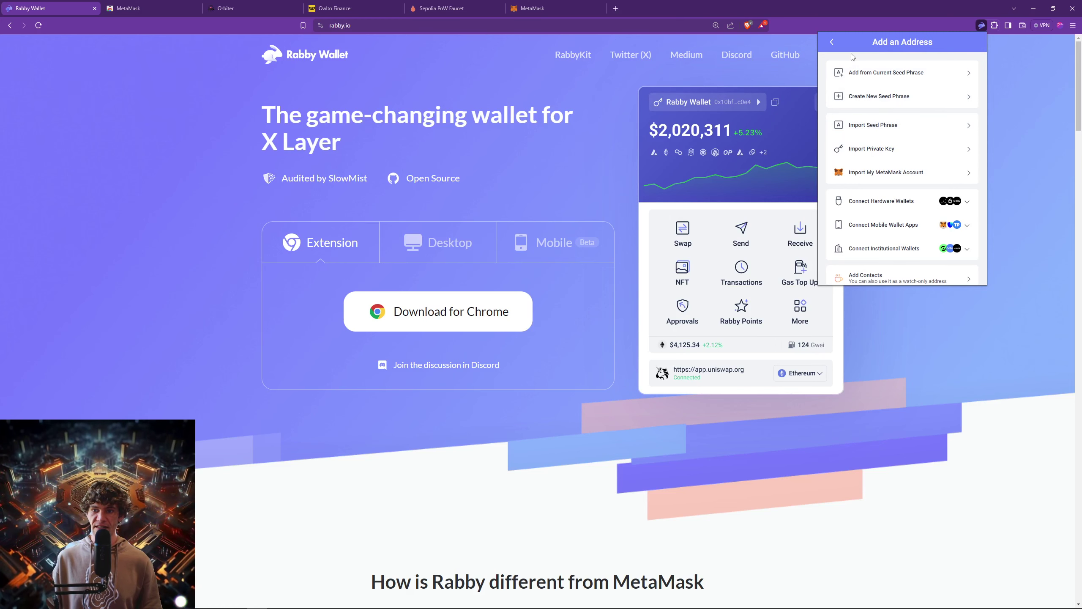
click(831, 42)
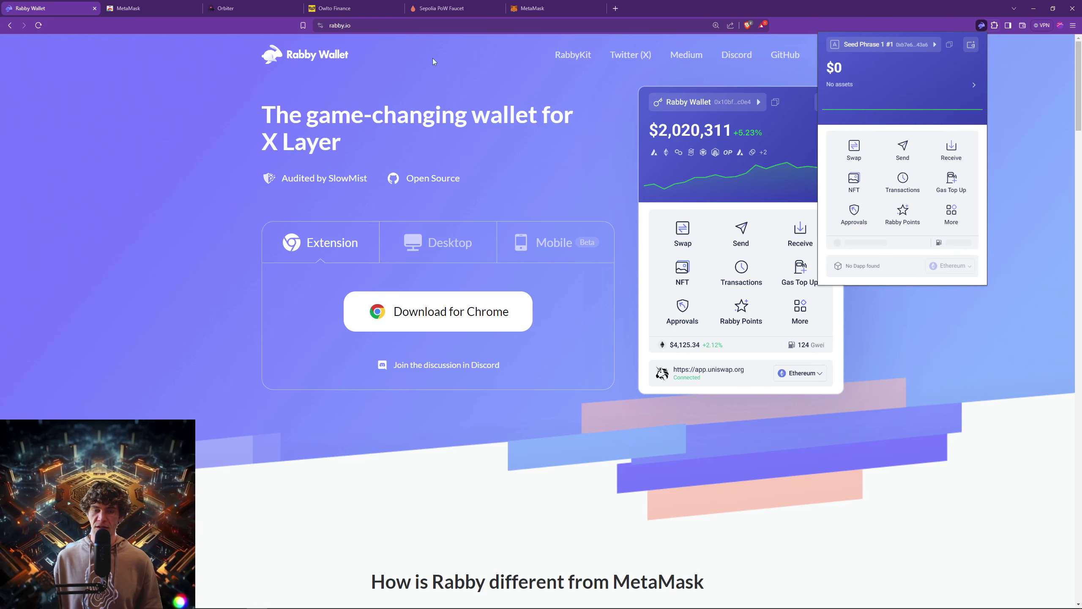
Accept MetaMask's terms and usage-data prompt, choosing to import an existing wallet.
click(538, 8)
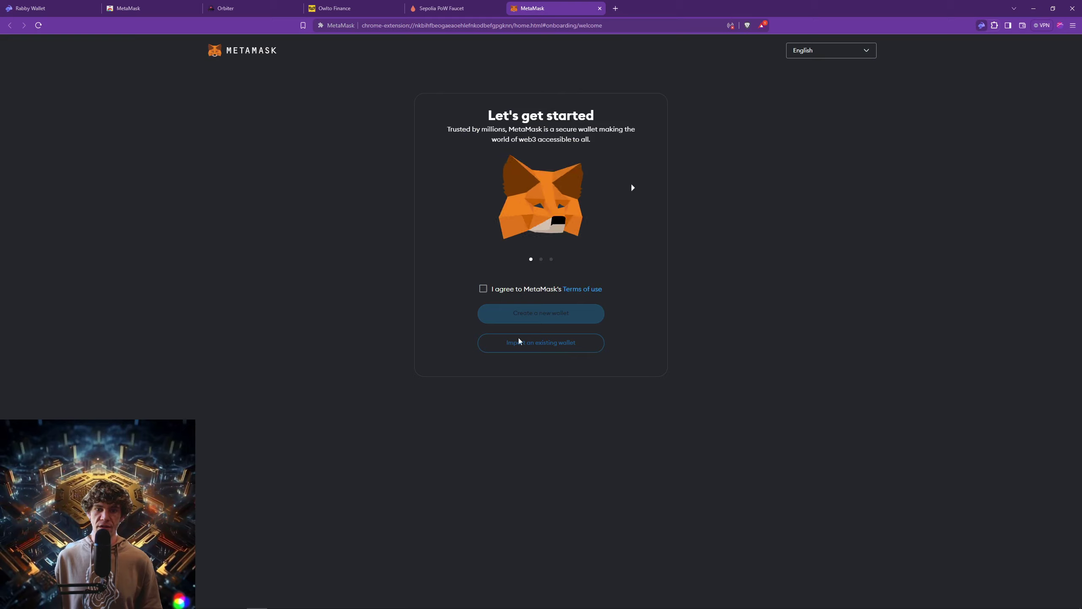
click(484, 290)
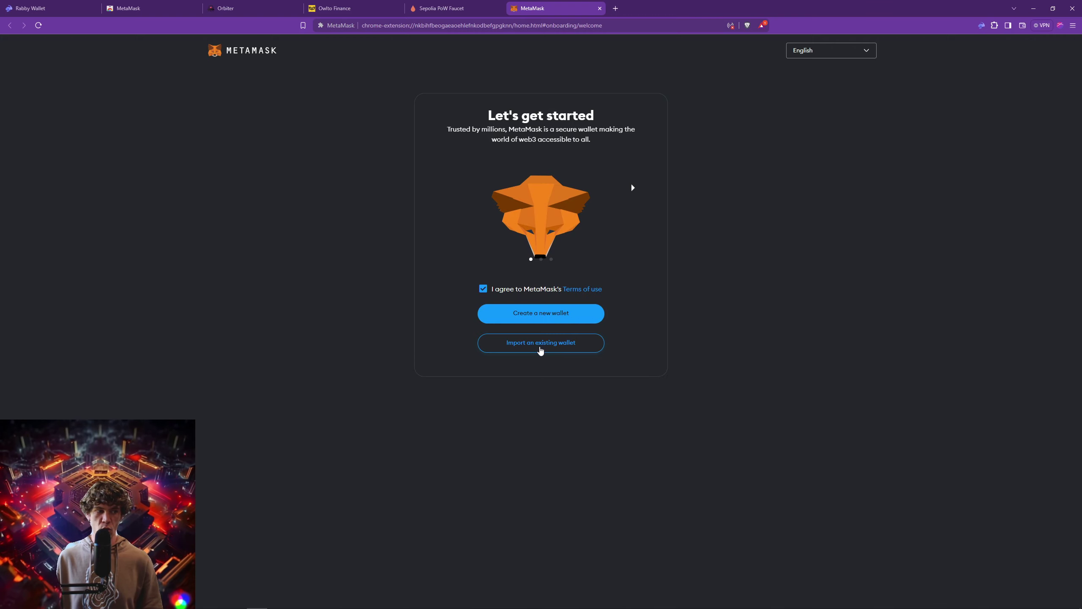
click(540, 343)
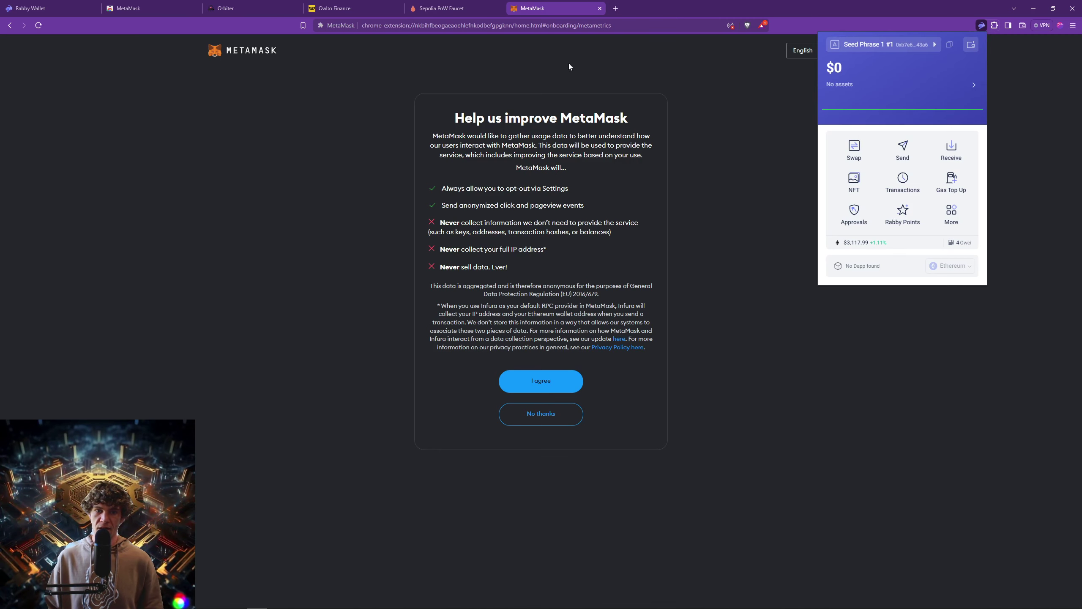
click(709, 198)
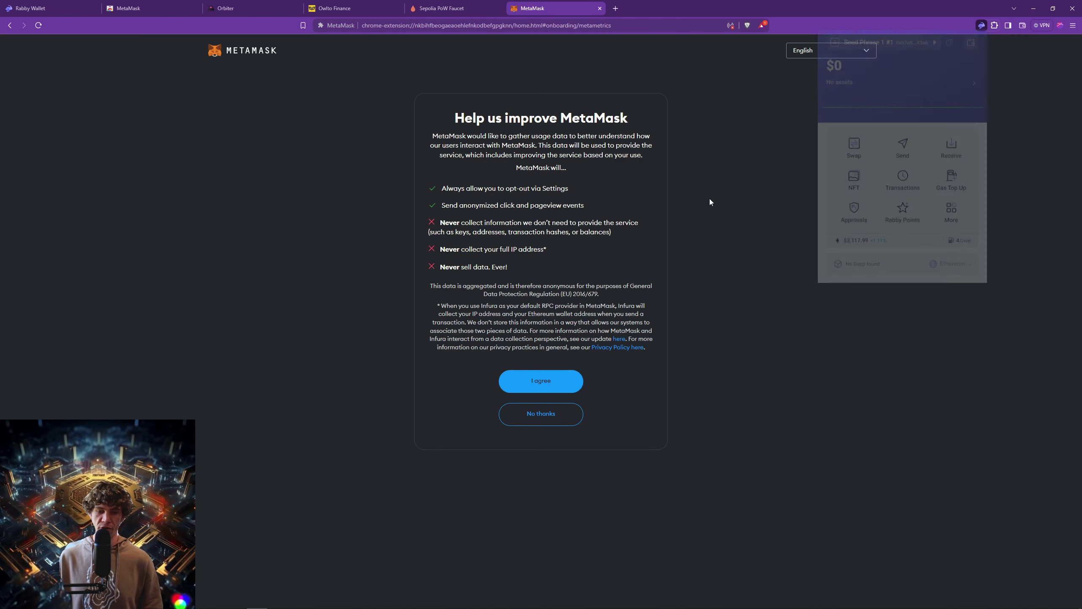
click(551, 388)
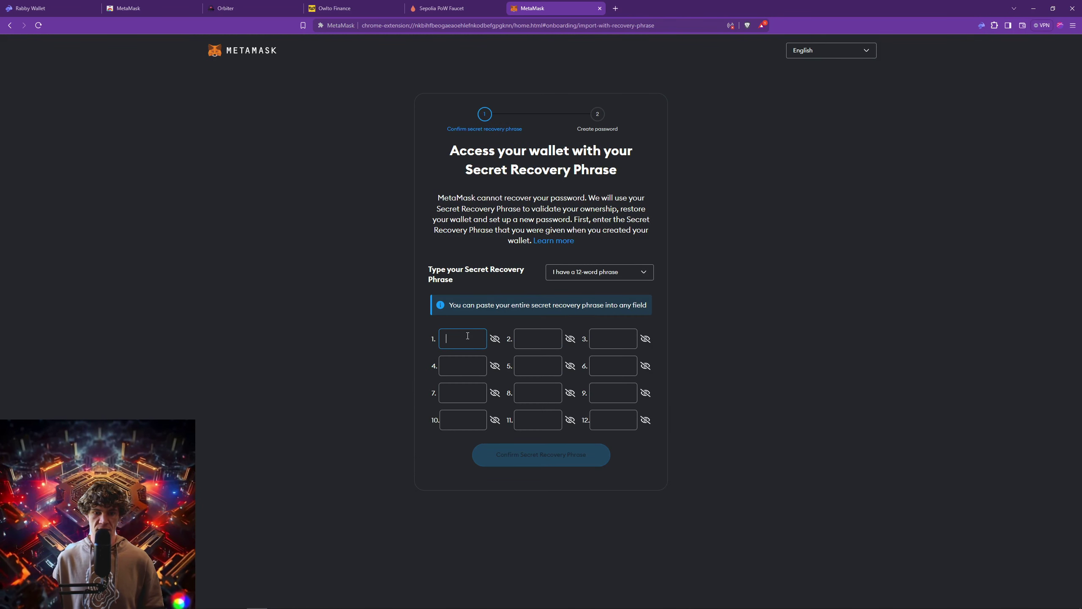
Paste the 12-word recovery phrase and check the first words against the saved notes.
key(ctrl+v)
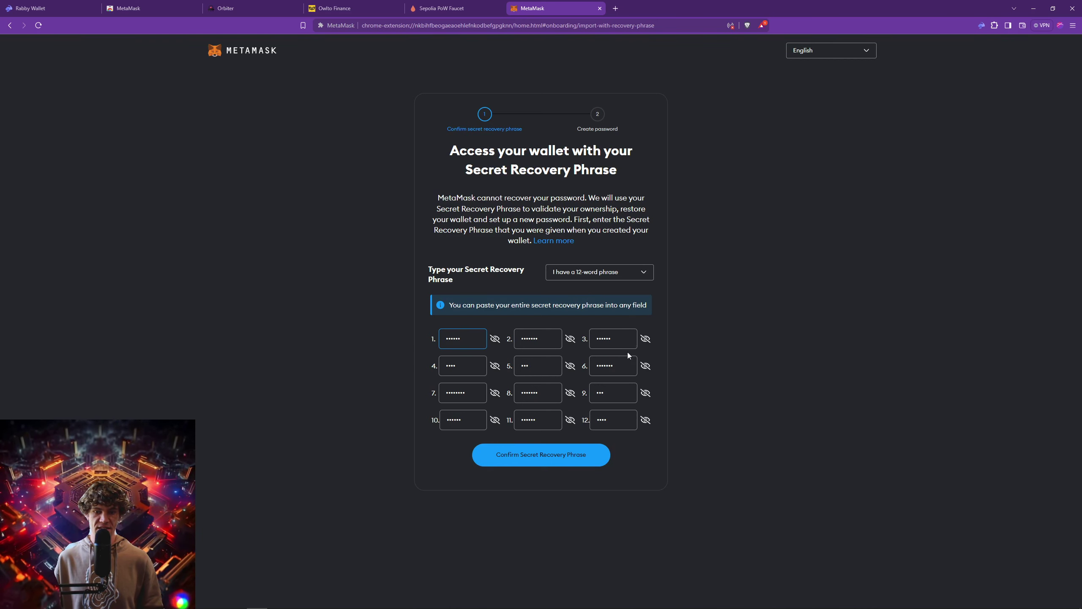
click(569, 340)
click(571, 340)
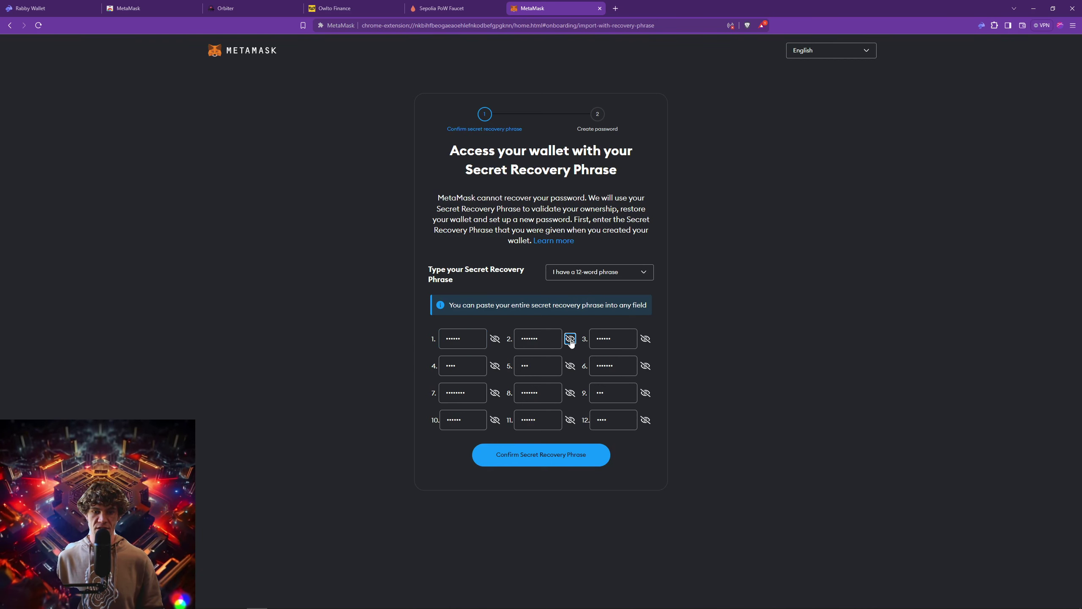
click(494, 338)
click(494, 338)
key(alt+Tab)
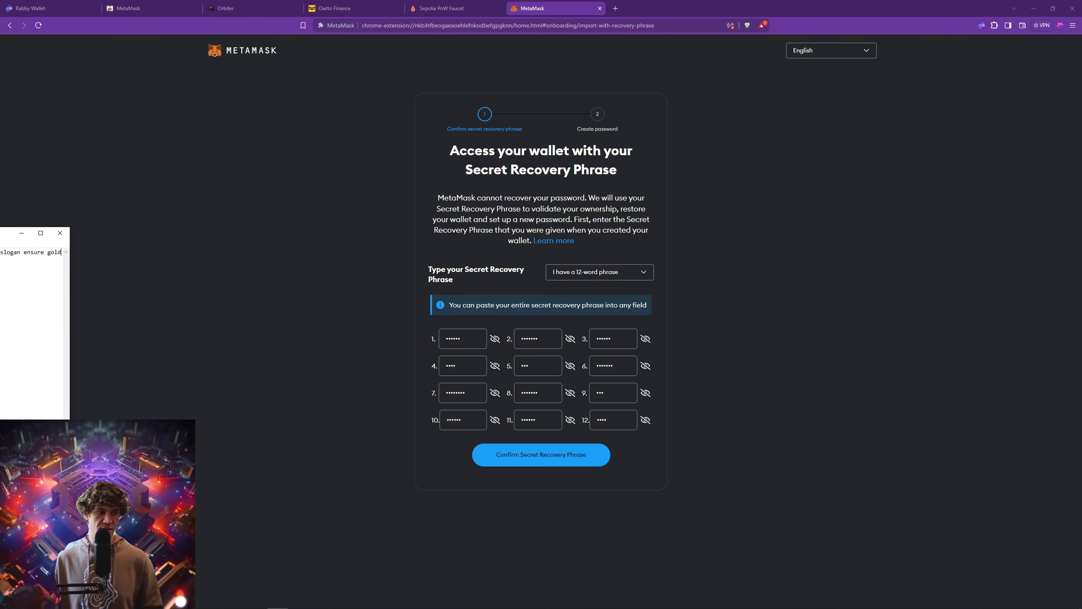
drag(13, 247, 0, 263)
click(495, 340)
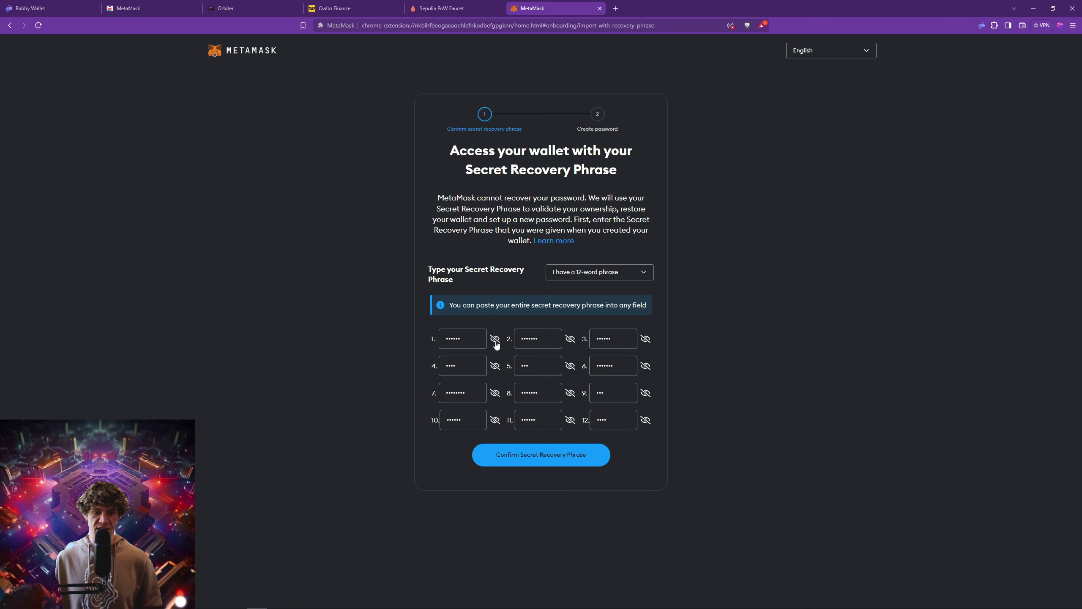
Verify the second and third words, then confirm the Secret Recovery Phrase.
click(571, 339)
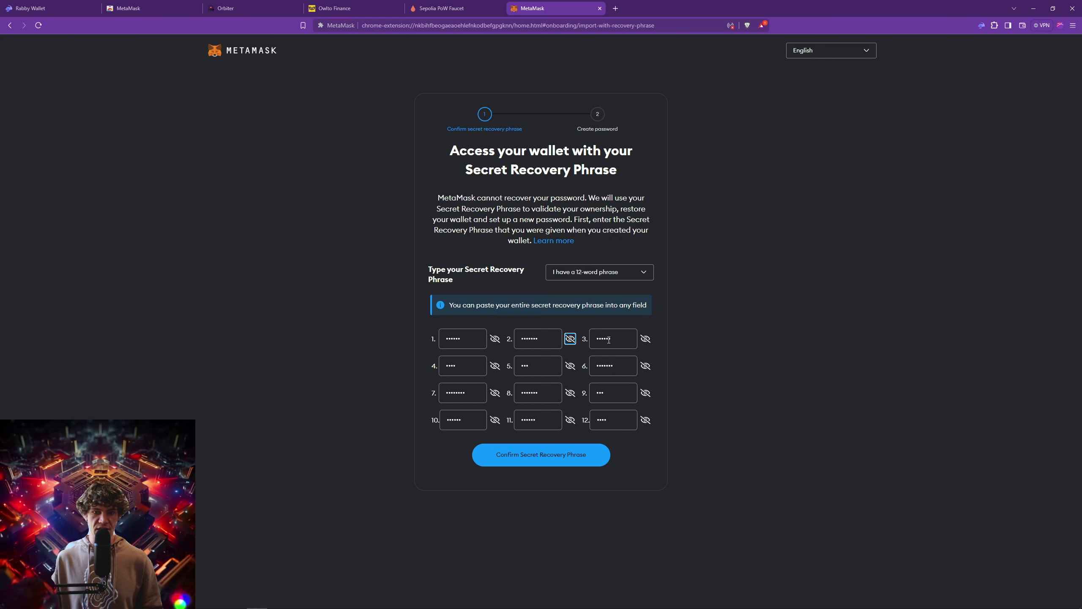
click(570, 339)
click(646, 338)
click(646, 338)
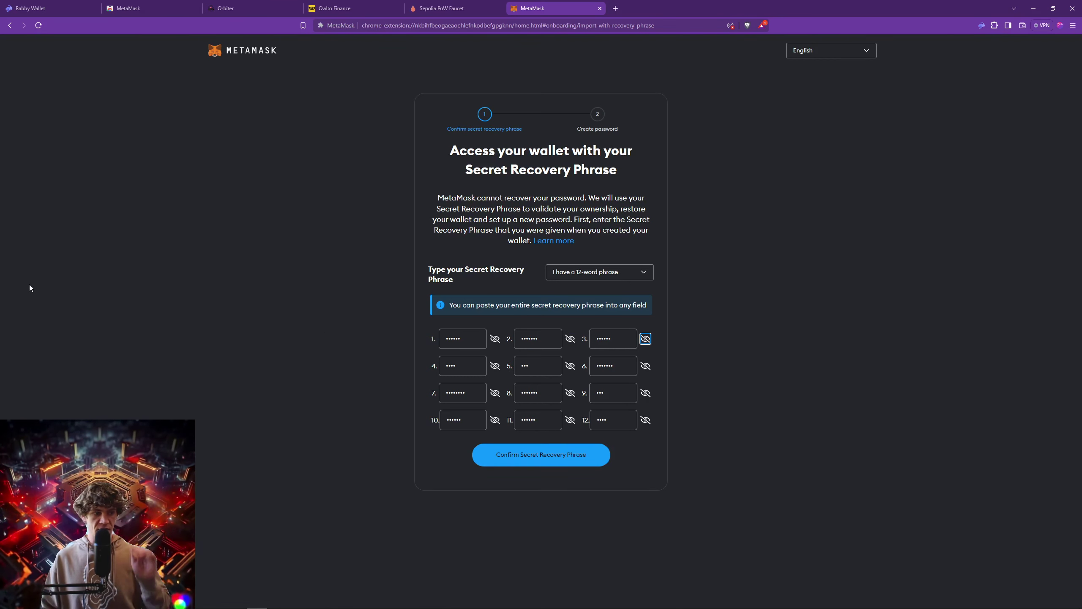
key(alt+Tab)
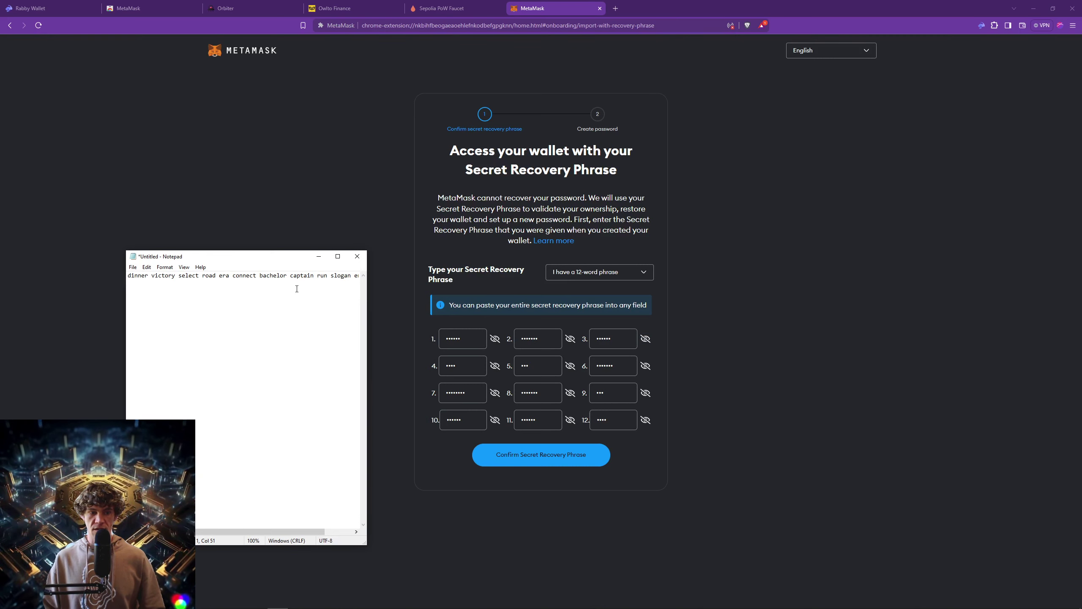
key(alt+Tab)
click(528, 456)
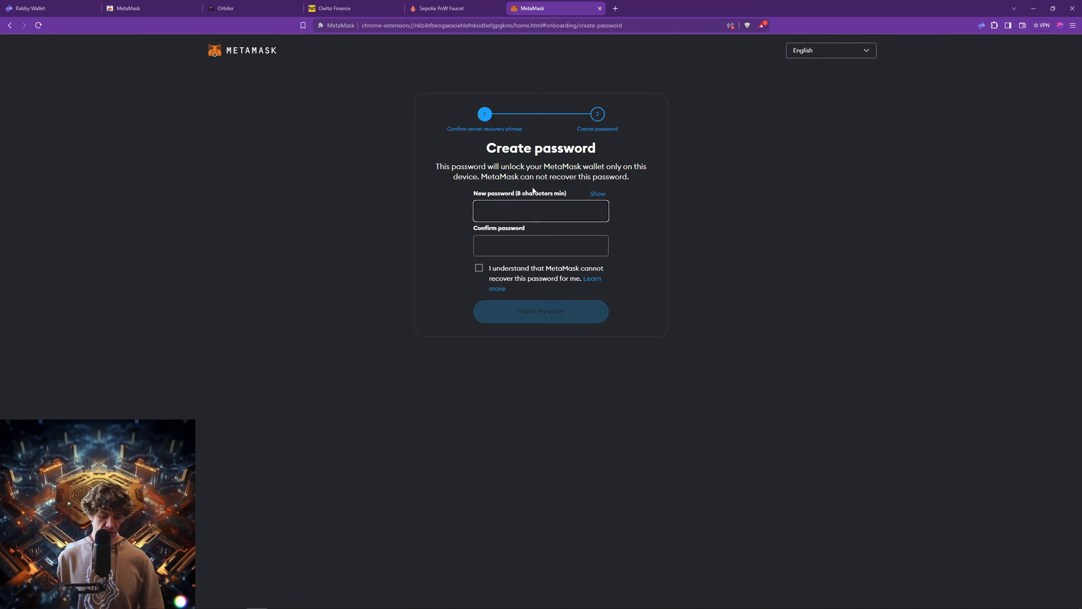
Set and confirm a new MetaMask password, acknowledge the warning, and import the wallet.
text(•••••••)
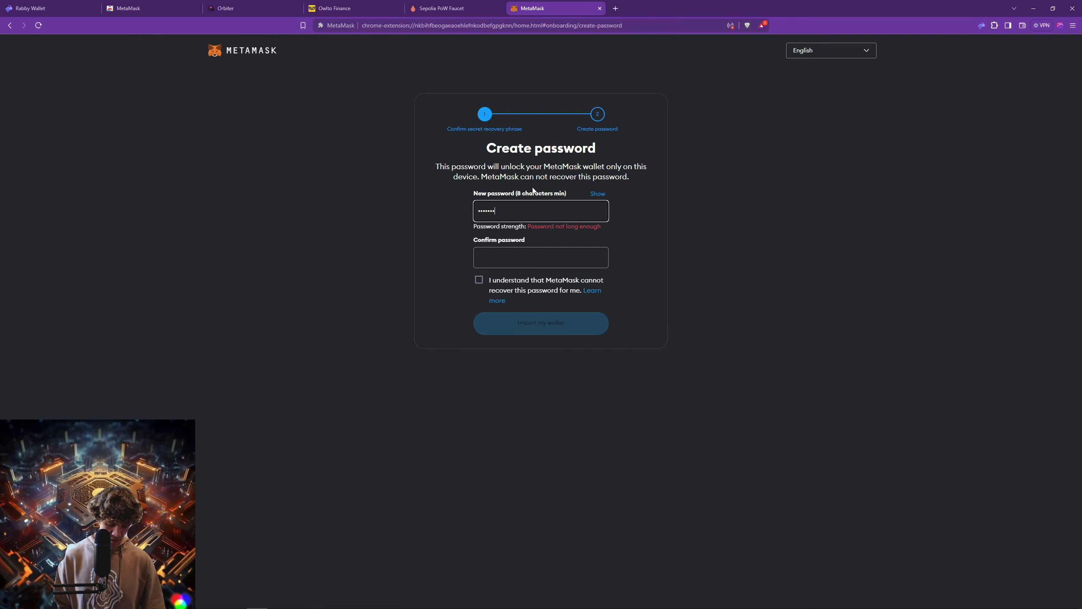
text(•)
key(Tab)
text(•)
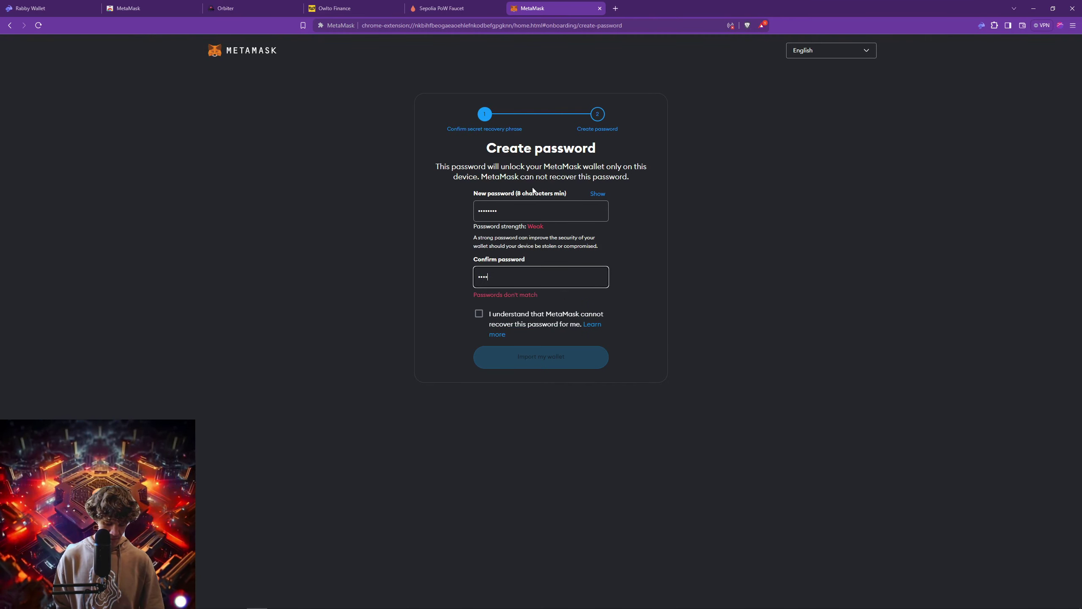
text(•••••••)
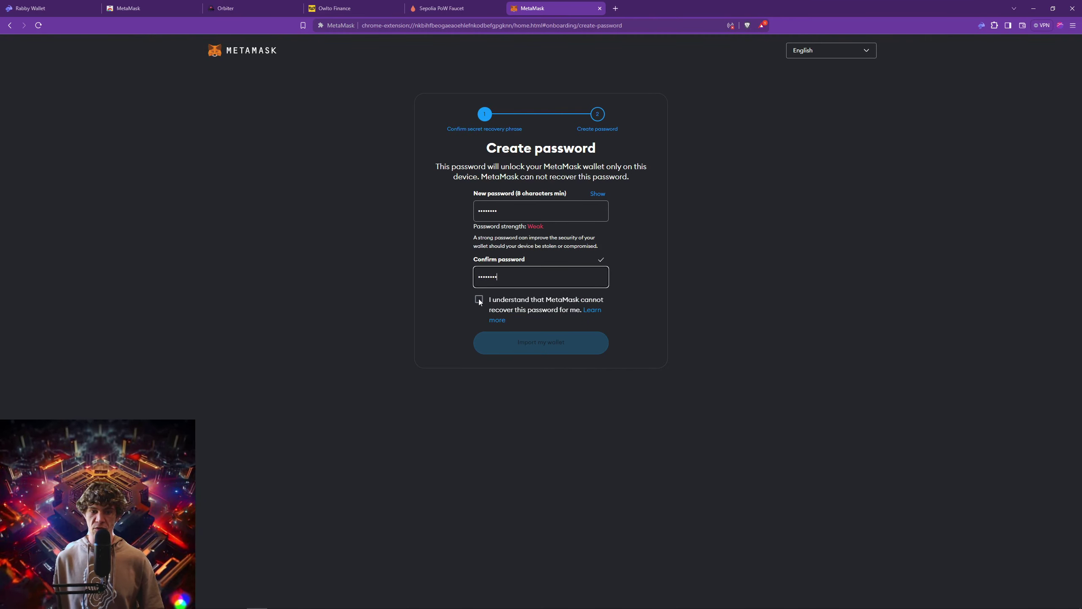
click(479, 300)
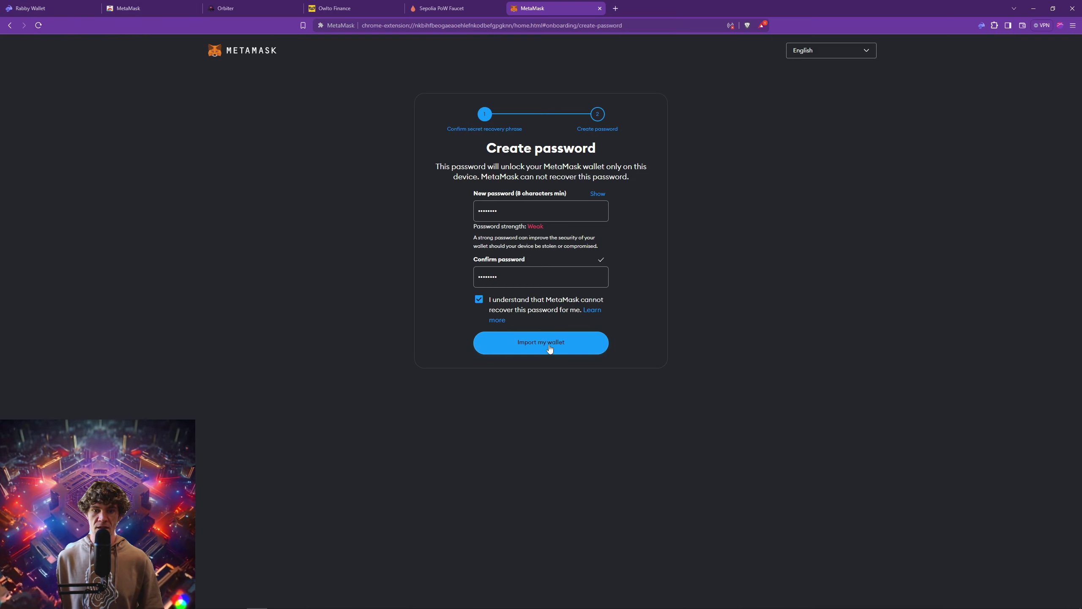
click(538, 337)
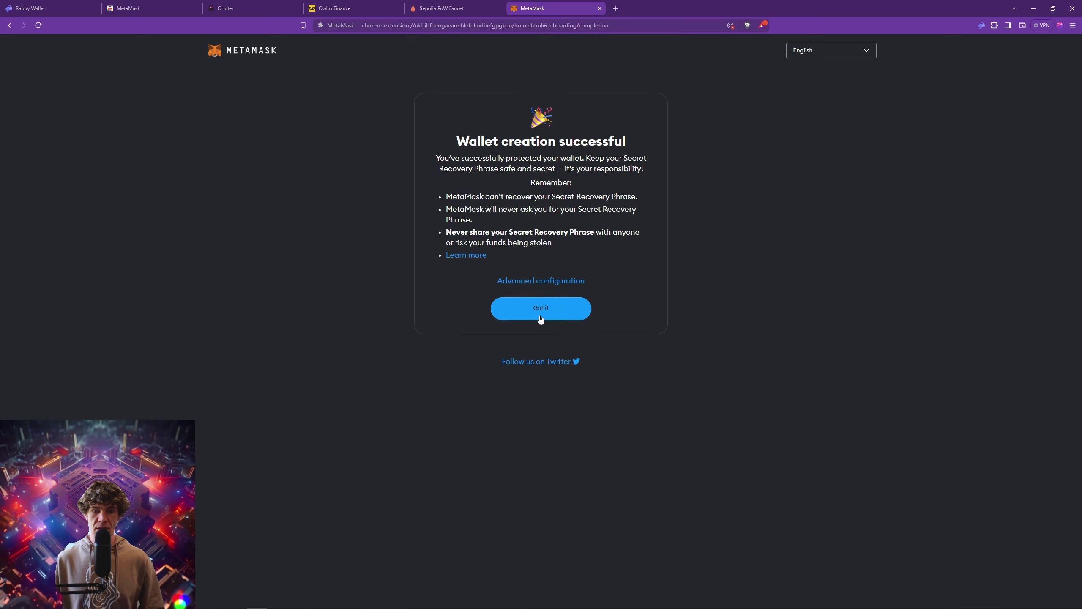
Finish the onboarding slides and decline enhanced transaction protection.
click(544, 313)
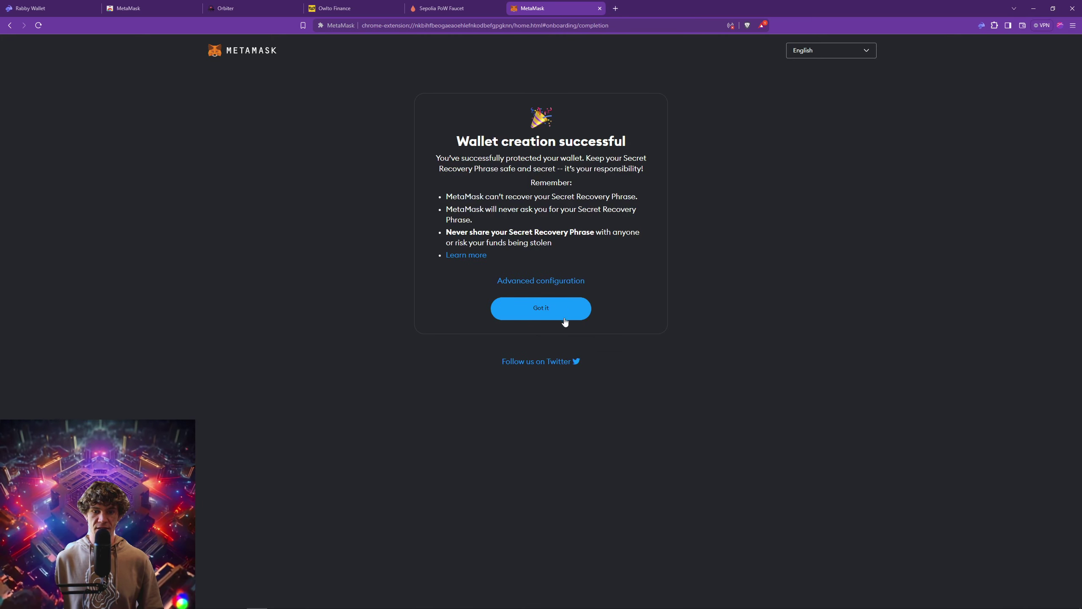
click(563, 314)
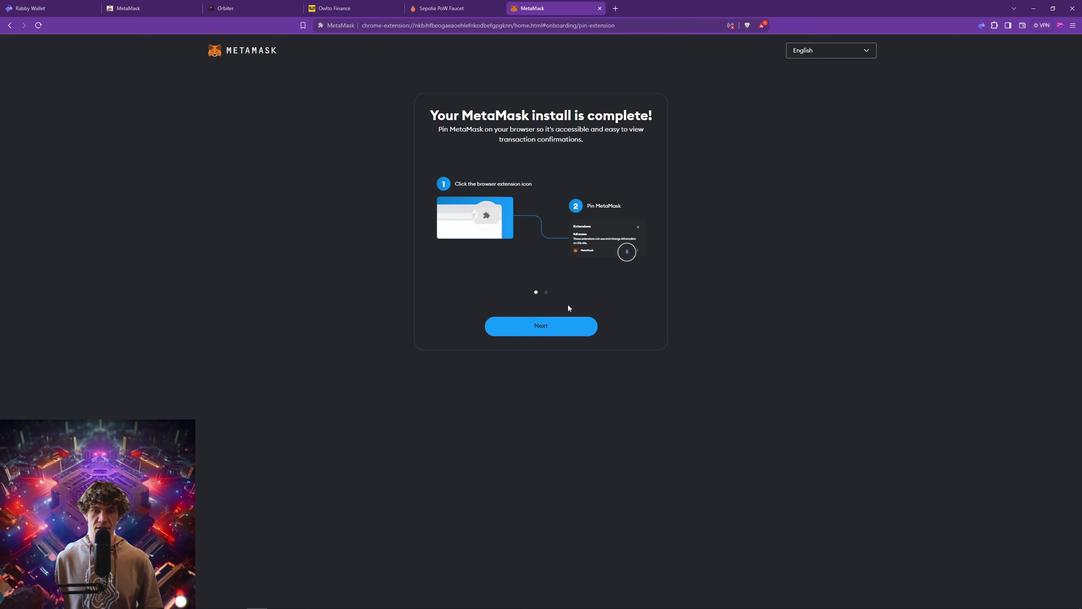
click(563, 327)
click(562, 326)
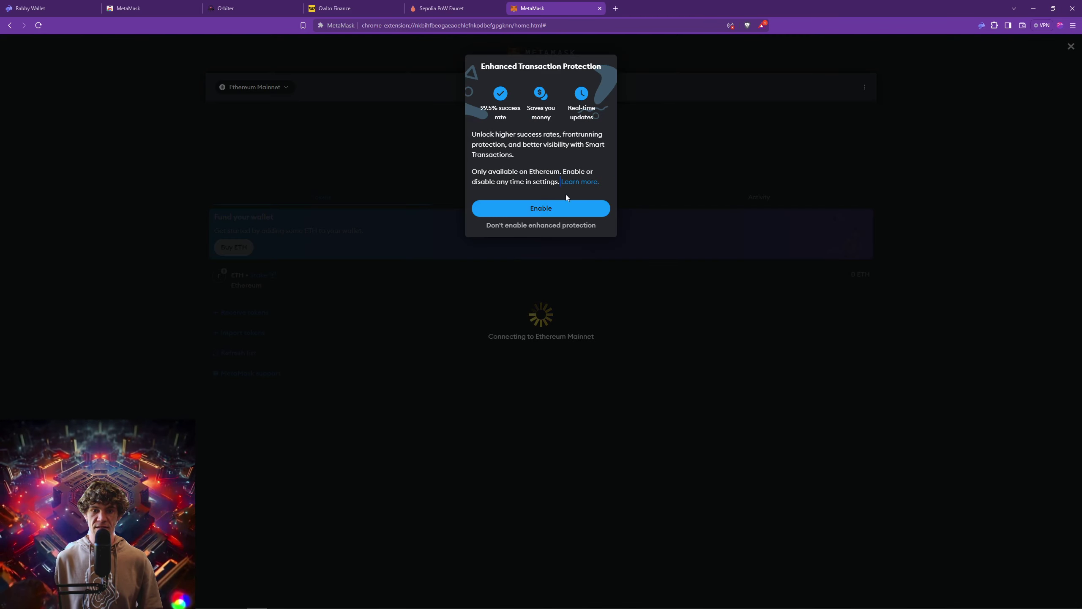
click(559, 227)
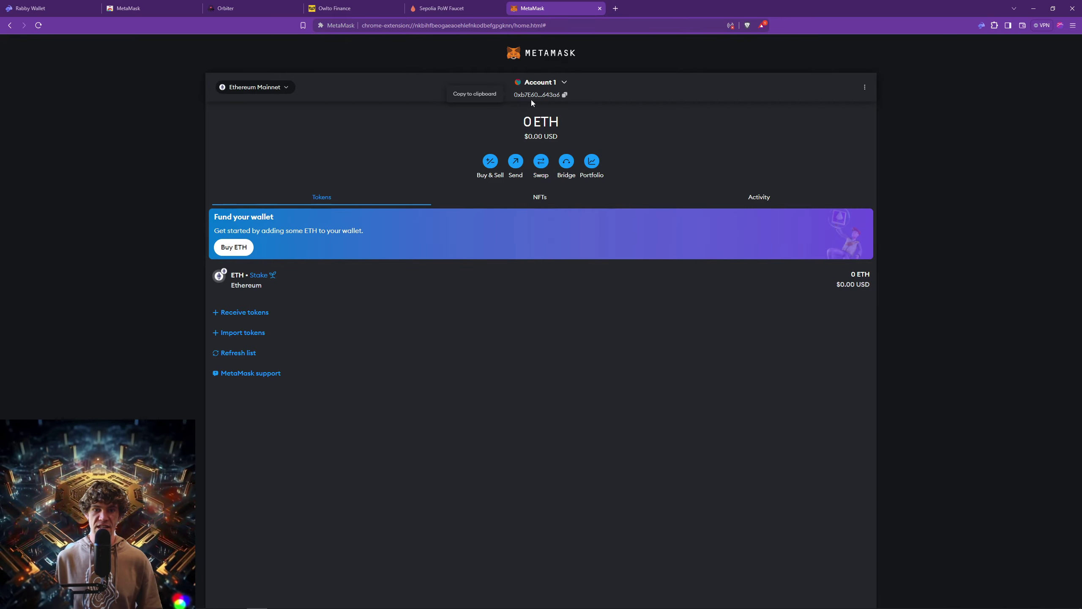
Compare Rabby's current address with Account 1, then view Account 1 on Etherscan.
click(981, 27)
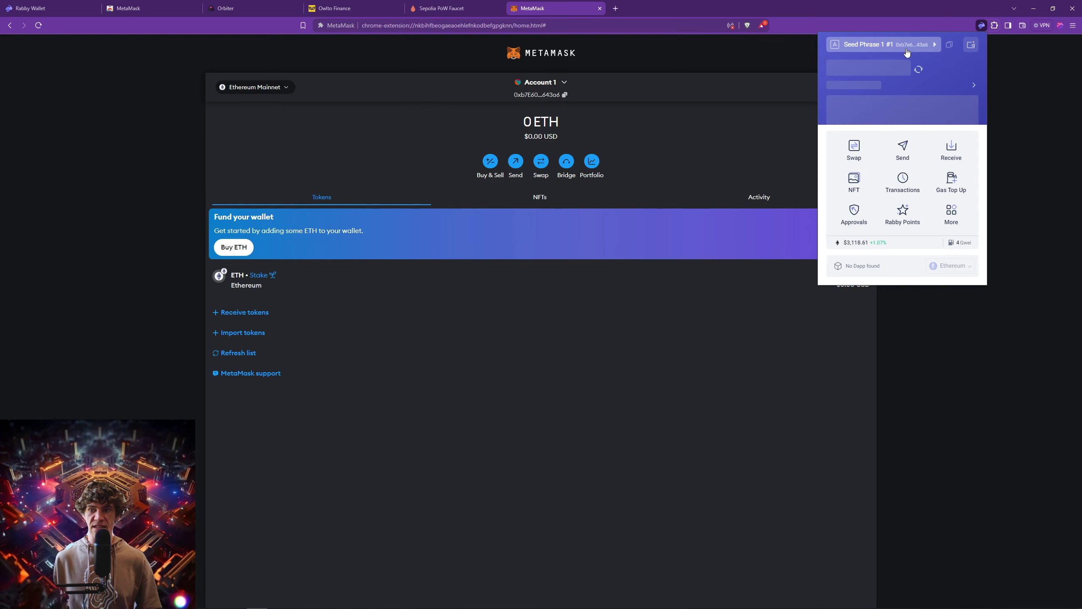
click(939, 46)
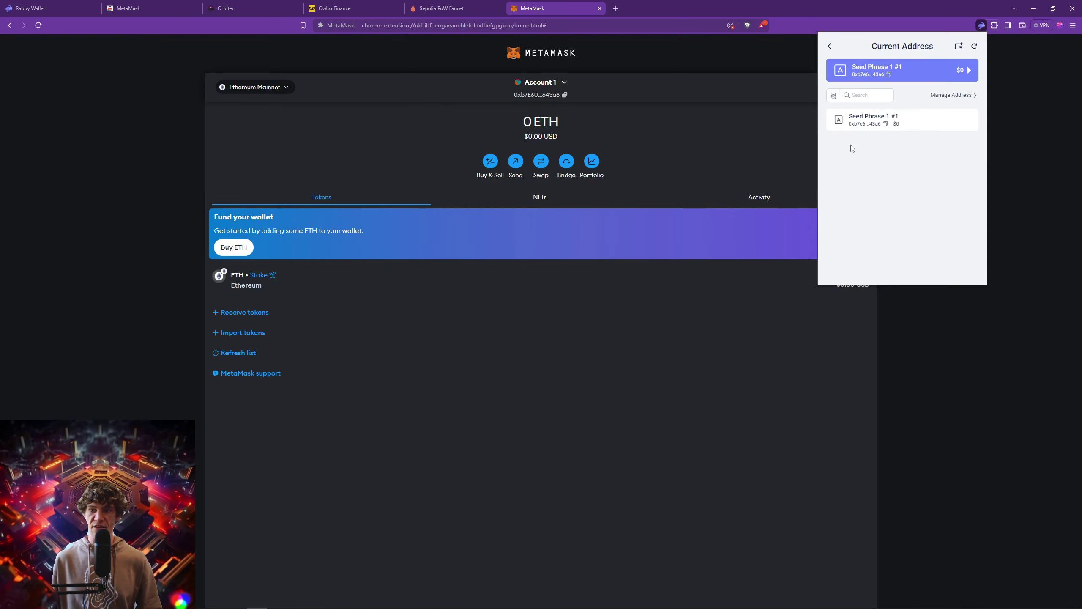
click(665, 136)
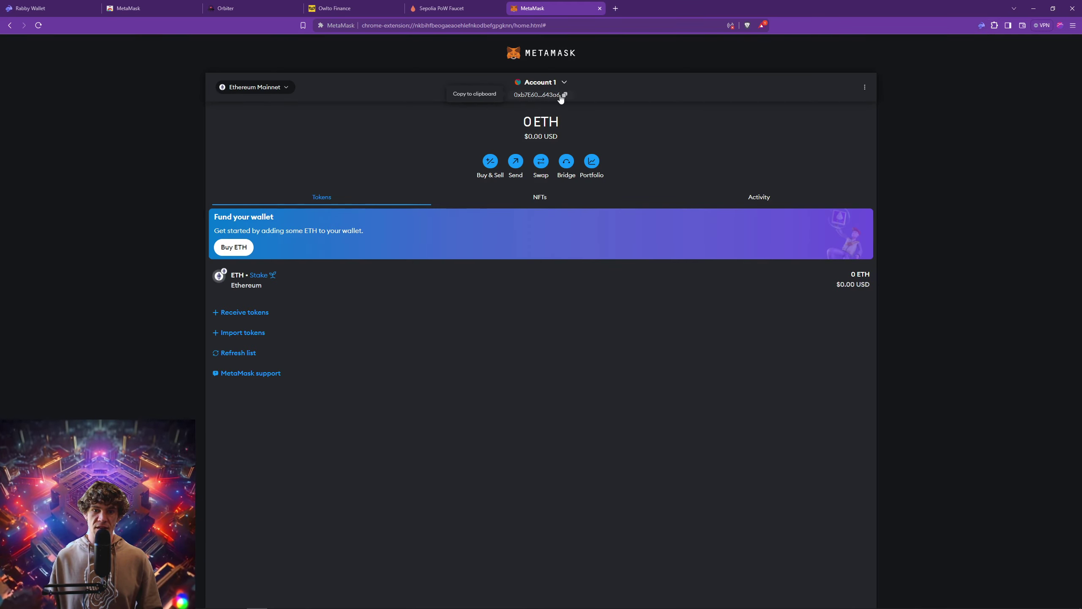
click(865, 88)
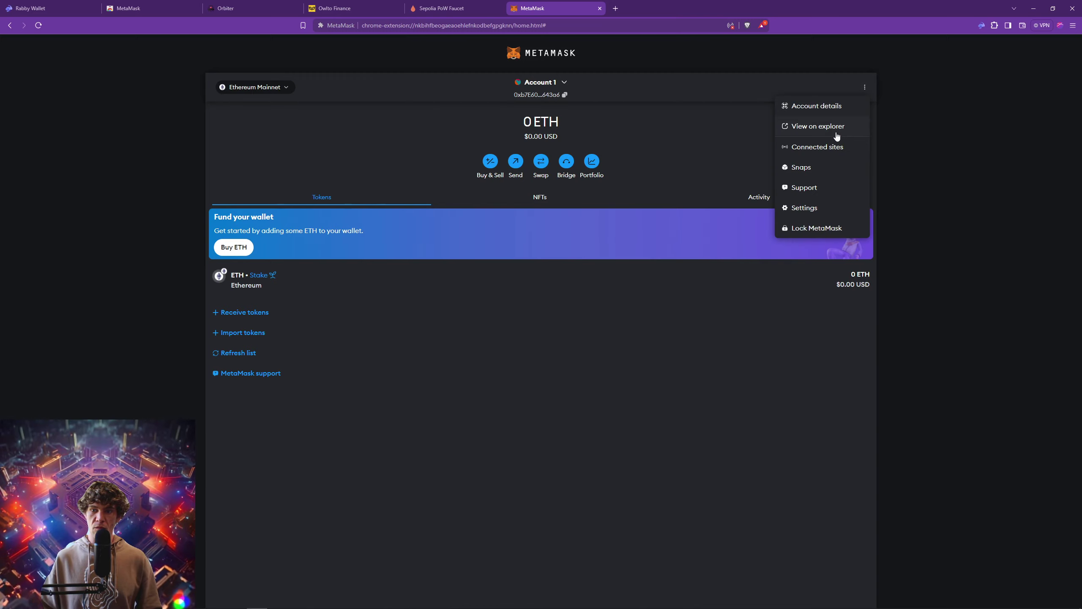
click(811, 133)
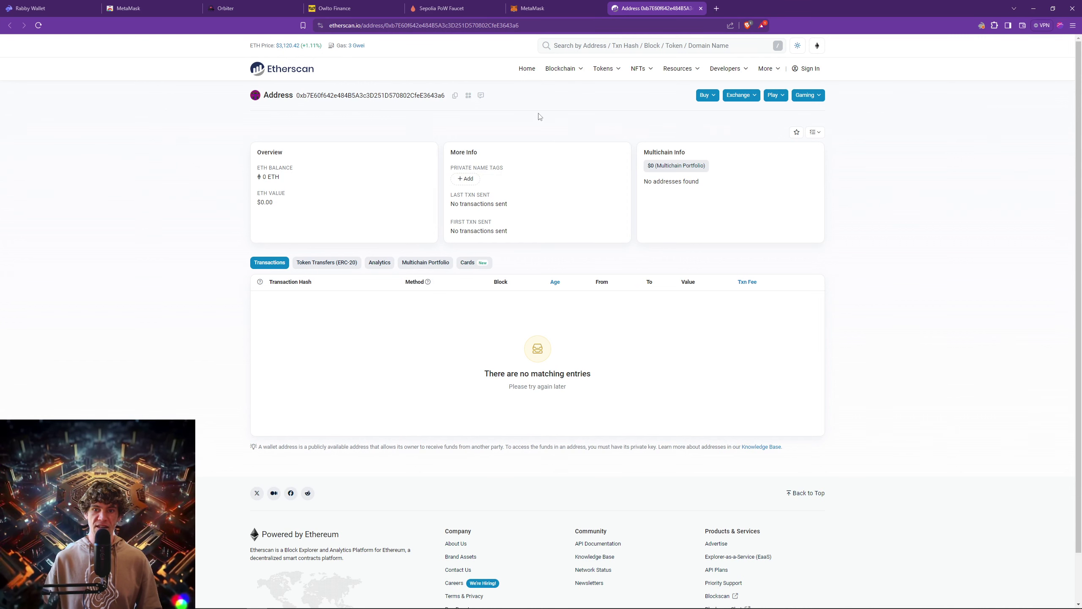
Compare the MetaMask account with its Etherscan page showing 0 ETH and no transactions.
click(550, 8)
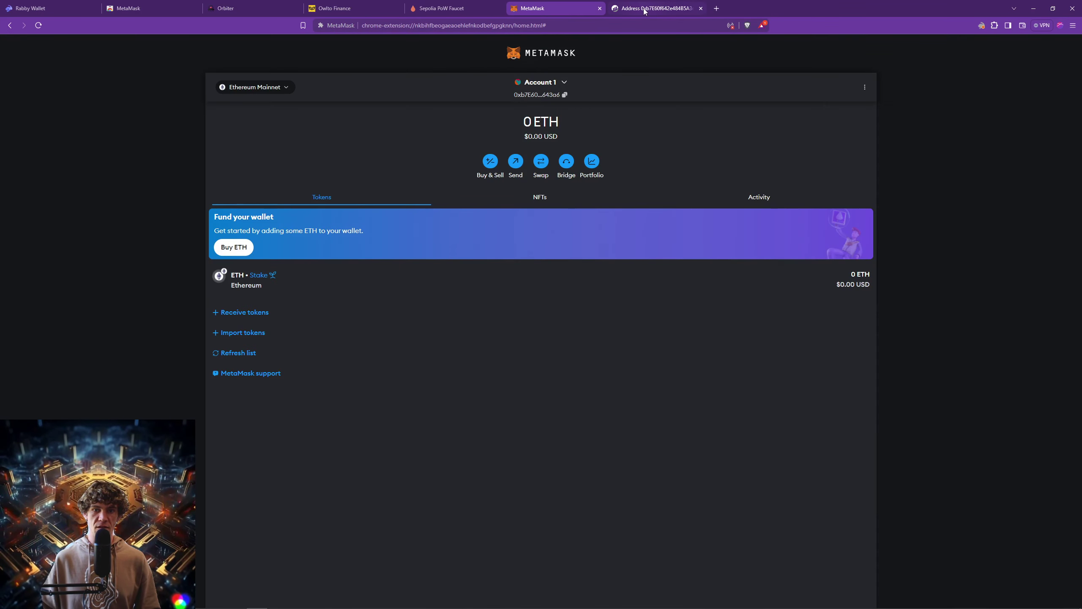
click(646, 10)
click(552, 9)
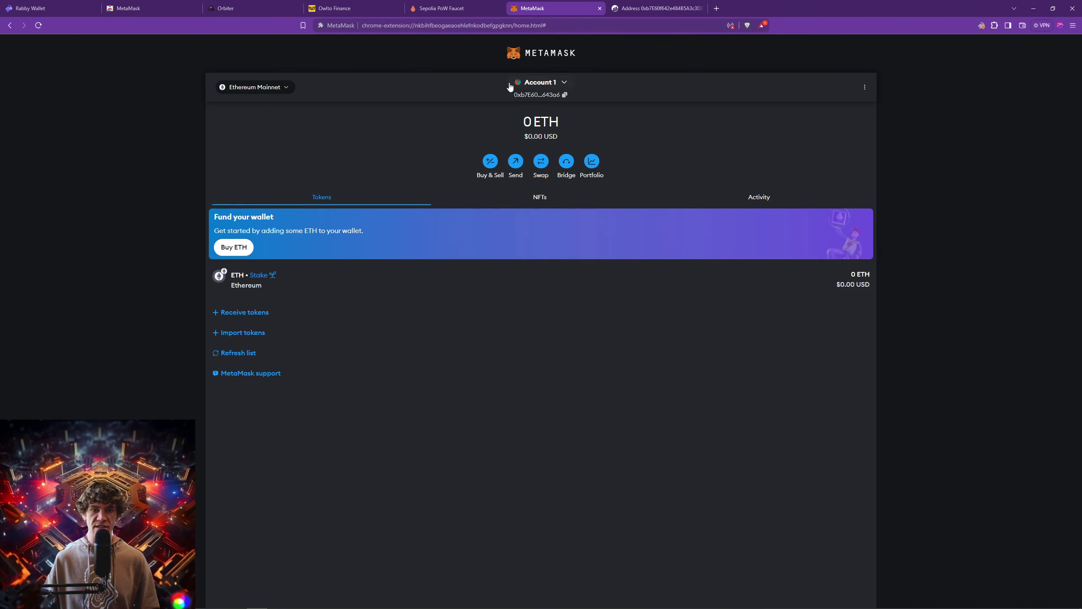
click(629, 10)
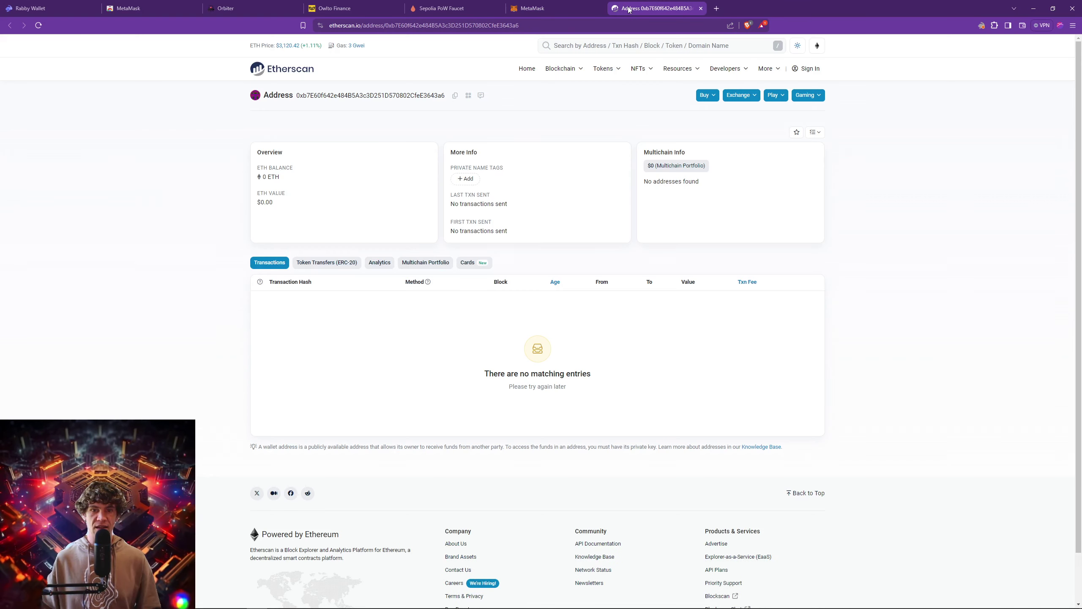
click(566, 9)
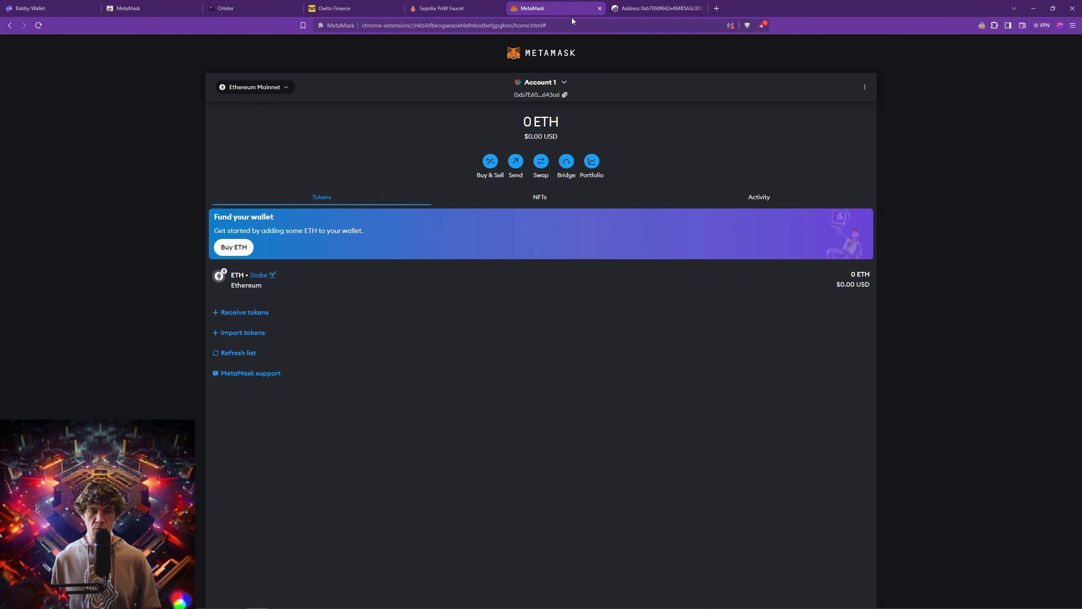
Open the Rabby popup over the Etherscan page to see Seed Phrase 1 #1 holding $0.
click(65, 14)
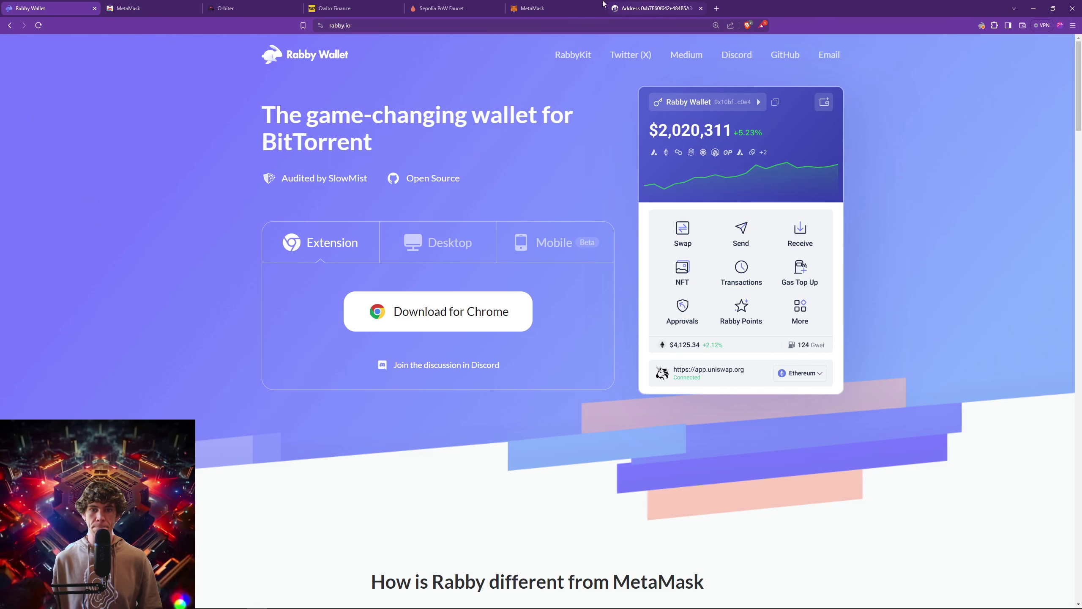
click(981, 25)
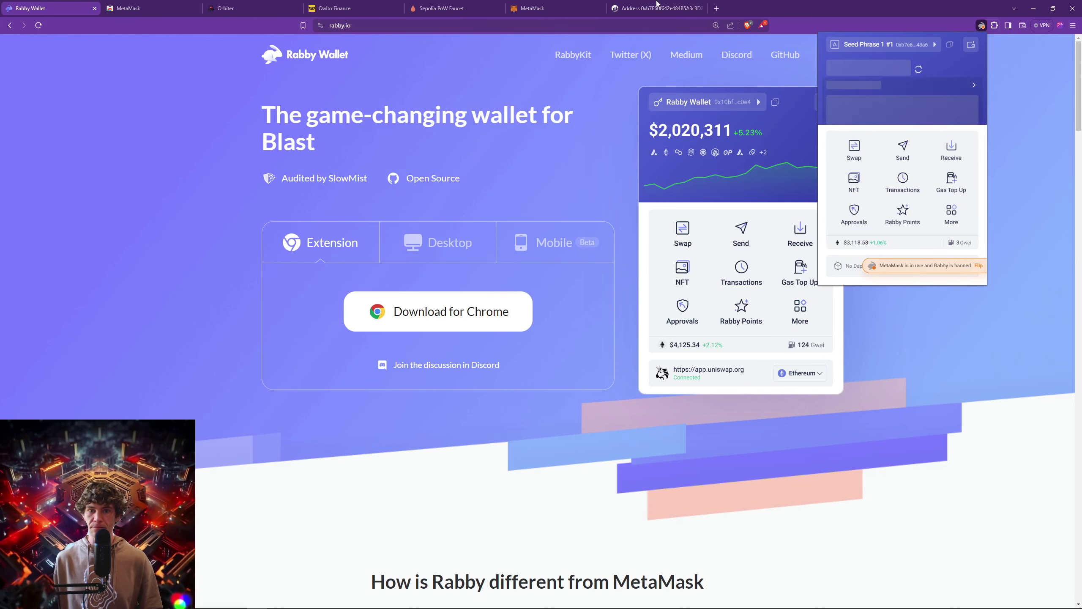
click(720, 10)
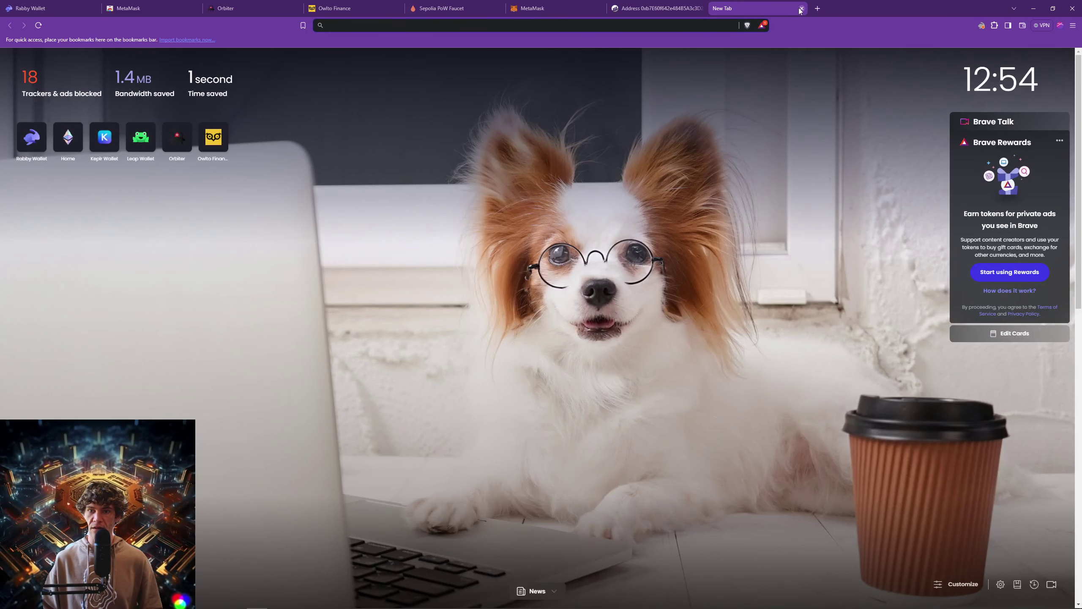
click(801, 8)
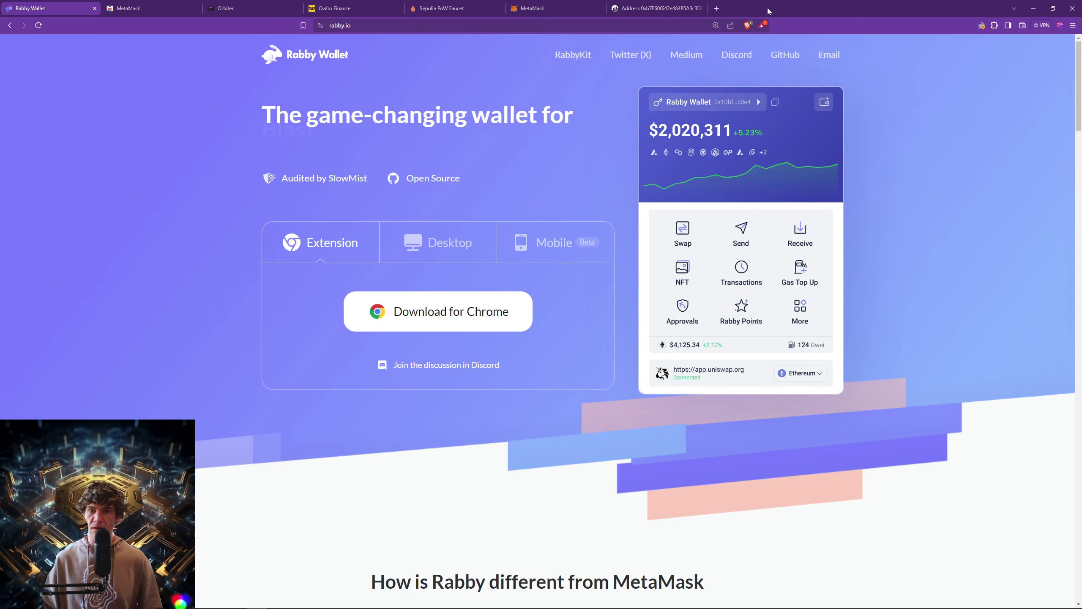
click(665, 6)
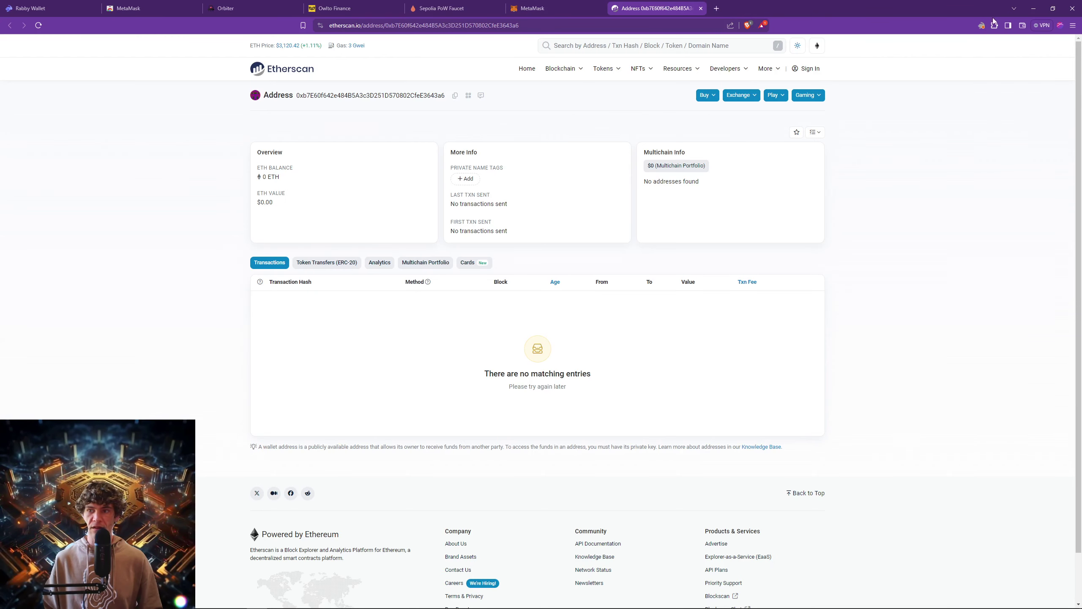
click(981, 25)
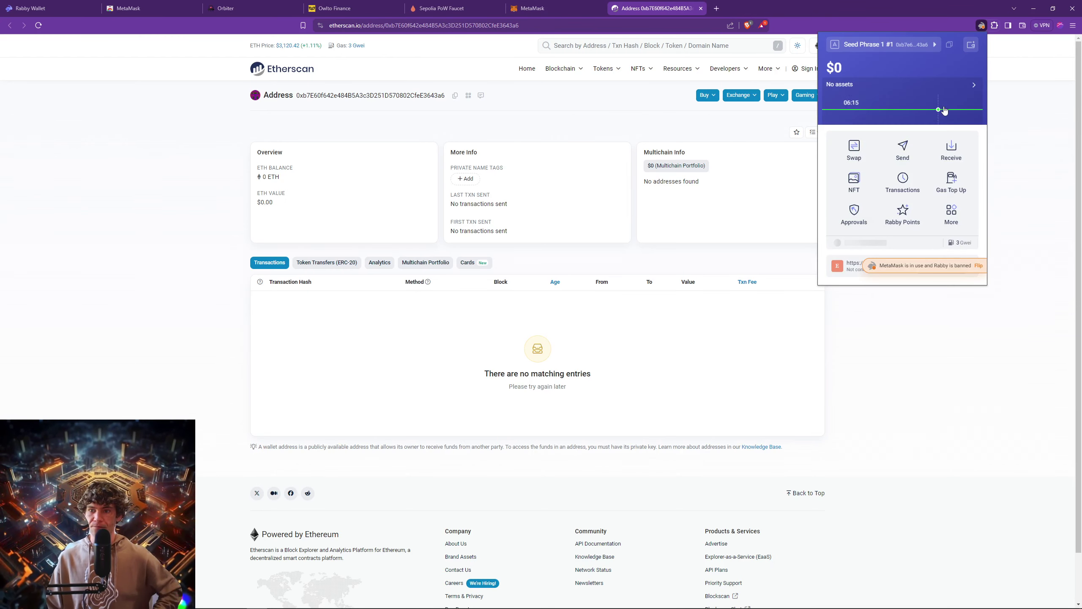
Browse Rabby's add-address and Manage Address screens, returning to the current address list.
click(972, 45)
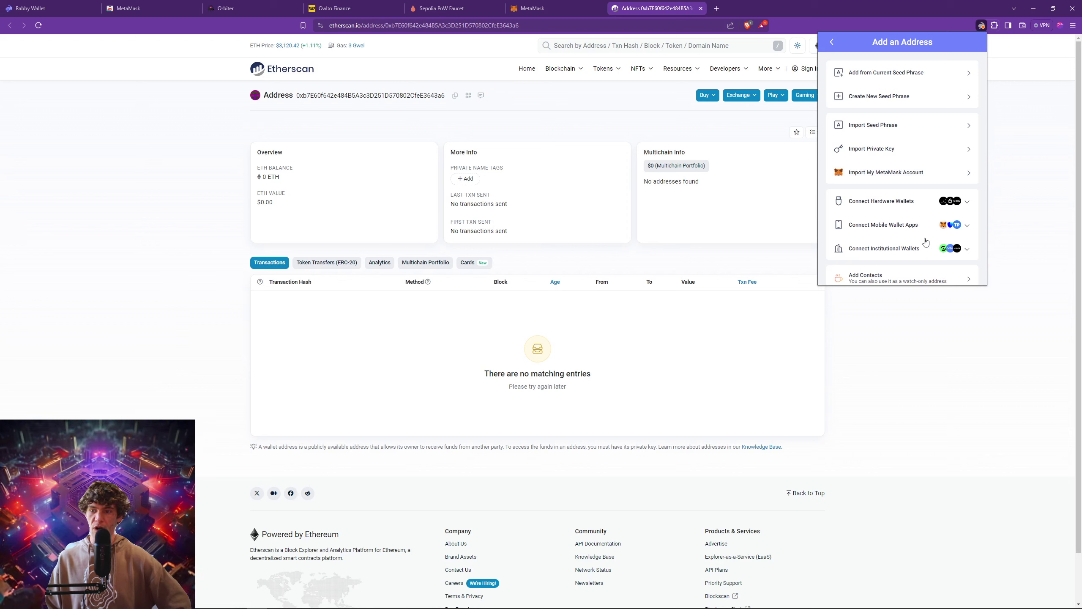
click(832, 42)
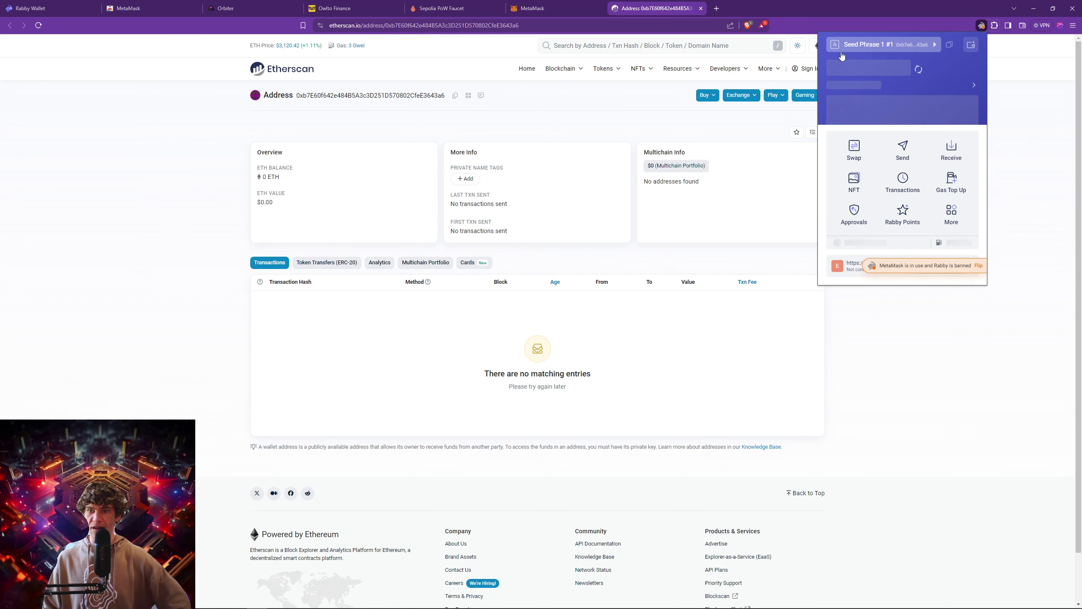
click(905, 45)
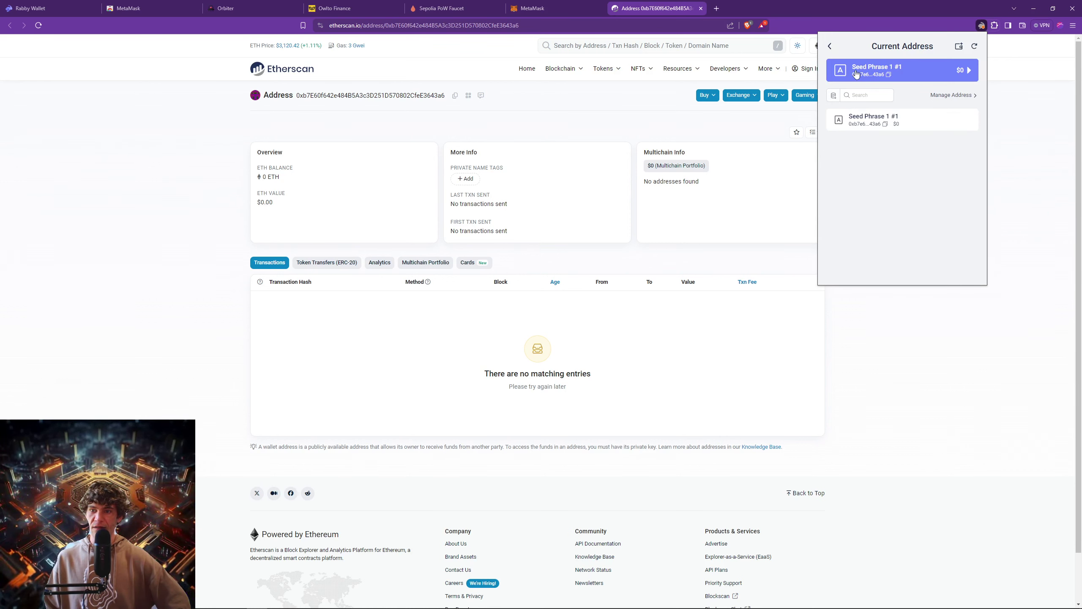
click(966, 96)
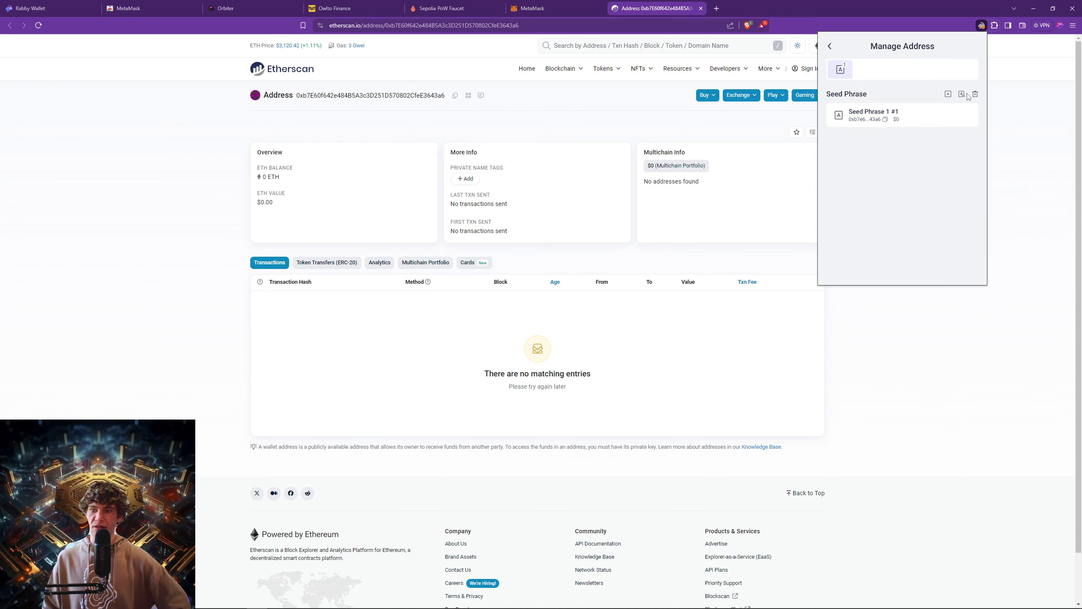
click(829, 45)
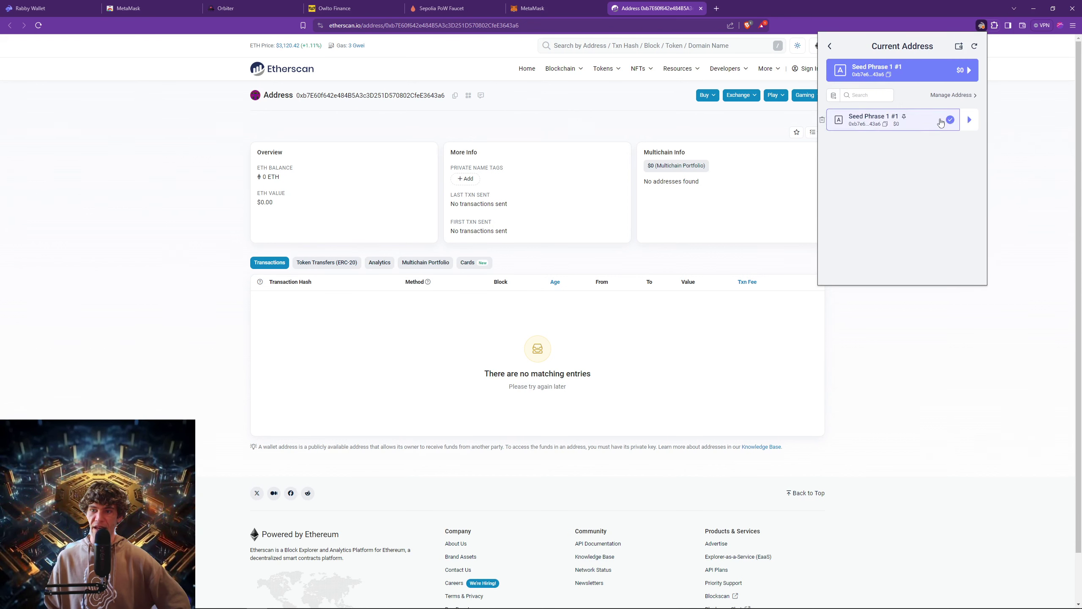
Open Seed Phrase 1 #1's Address Detail and start Backup Seed Phrase.
click(967, 119)
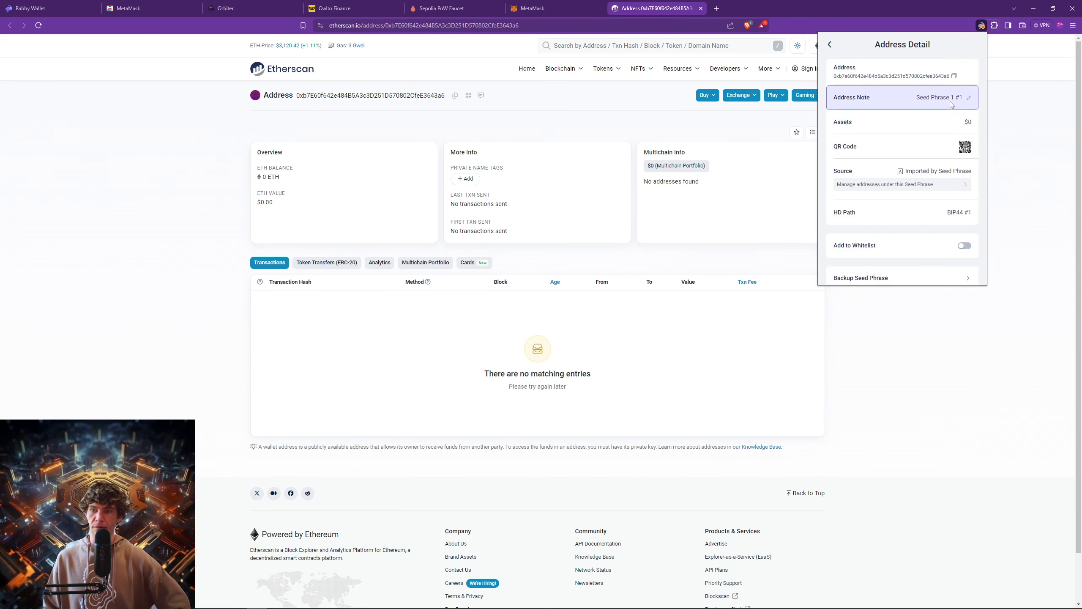
scroll(933, 193, down, 2)
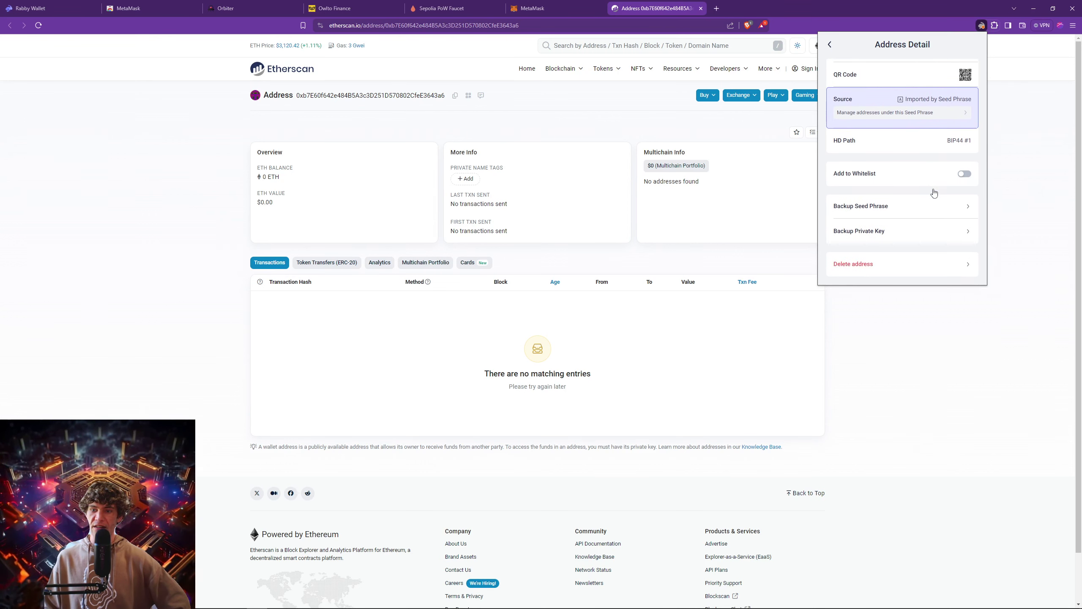
click(951, 212)
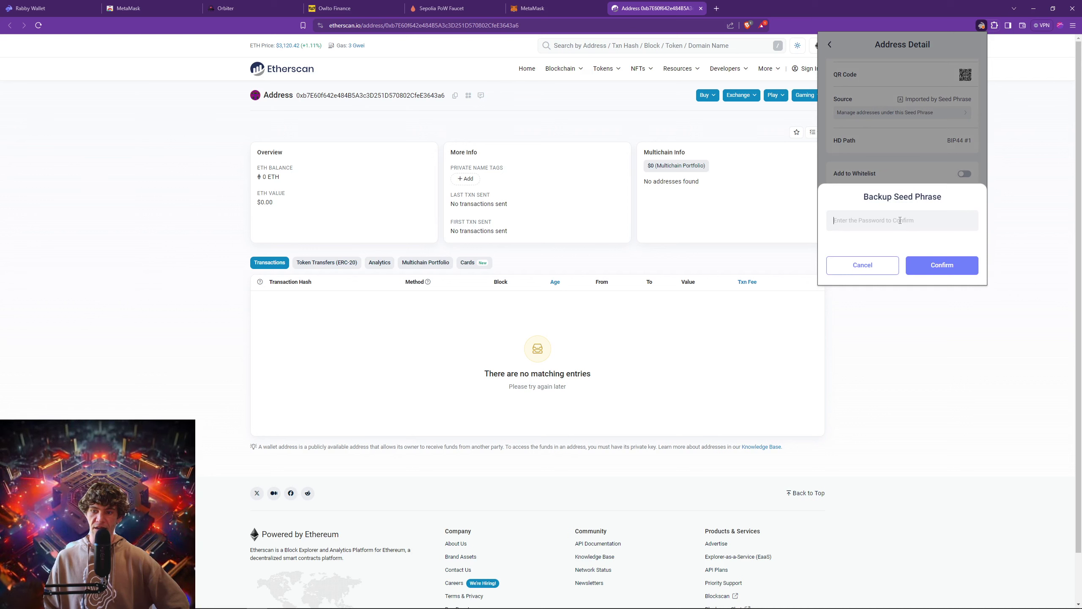
Enter the wallet password to reveal the 12-word seed phrase.
click(864, 264)
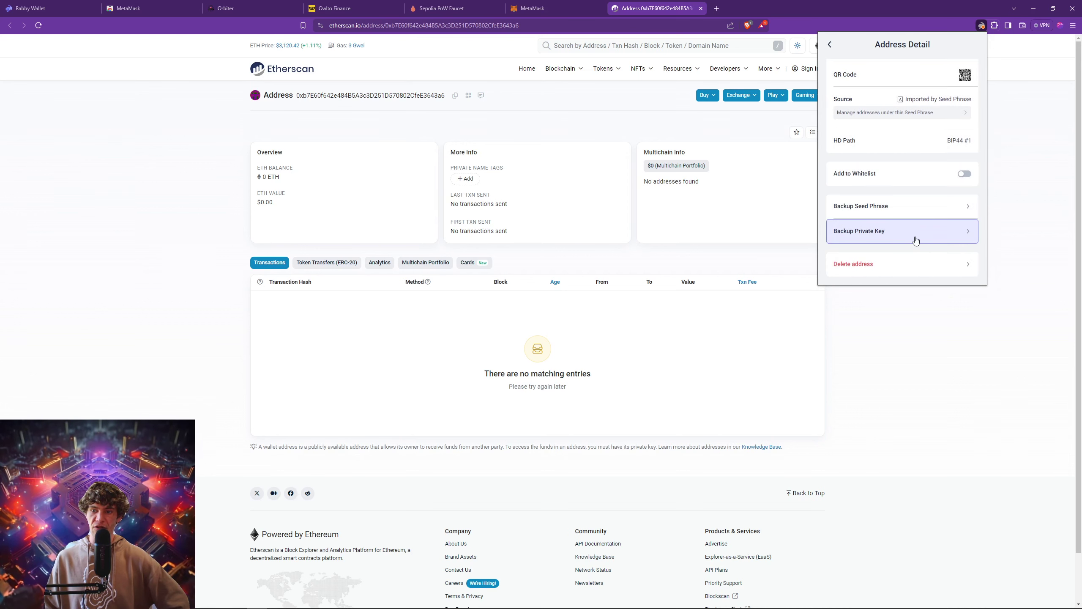
click(917, 209)
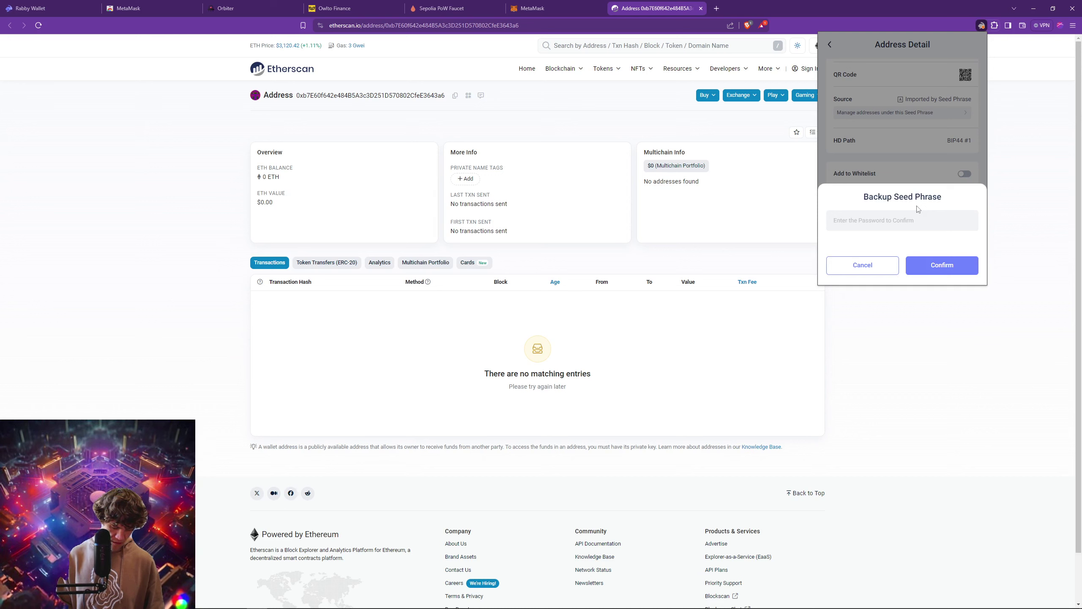
text(•)
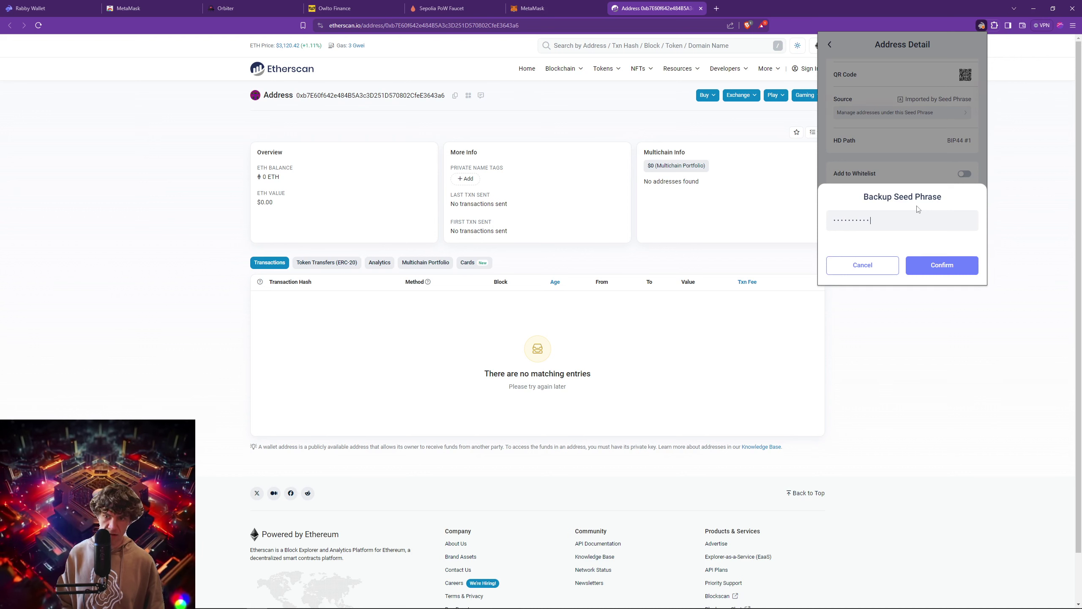
key(Return)
click(905, 172)
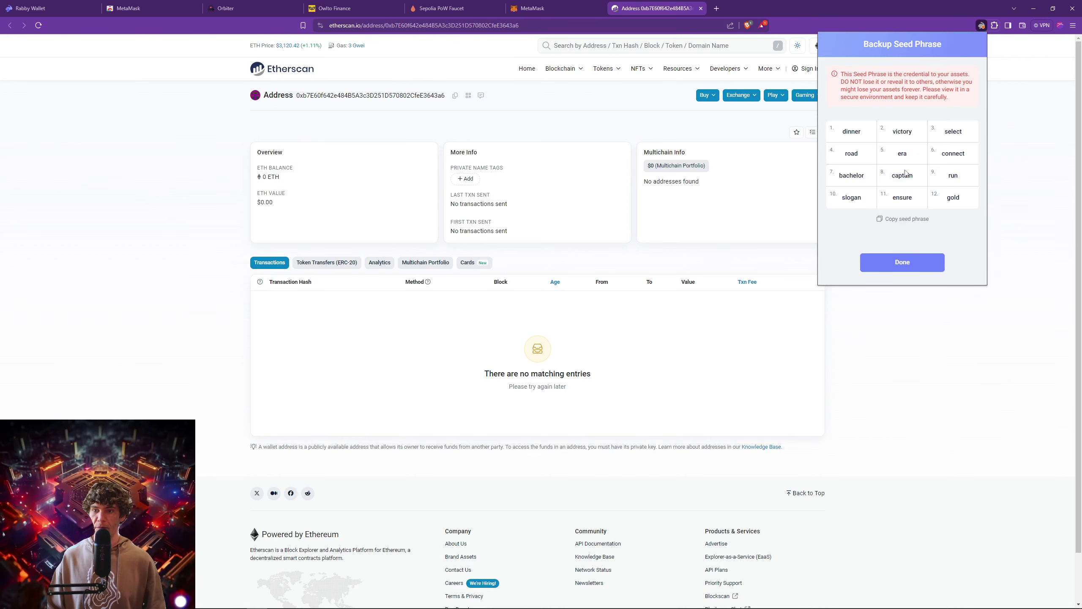
Close the seed phrase backup and return from Address Detail to the wallet home.
drag(976, 163, 834, 182)
click(884, 182)
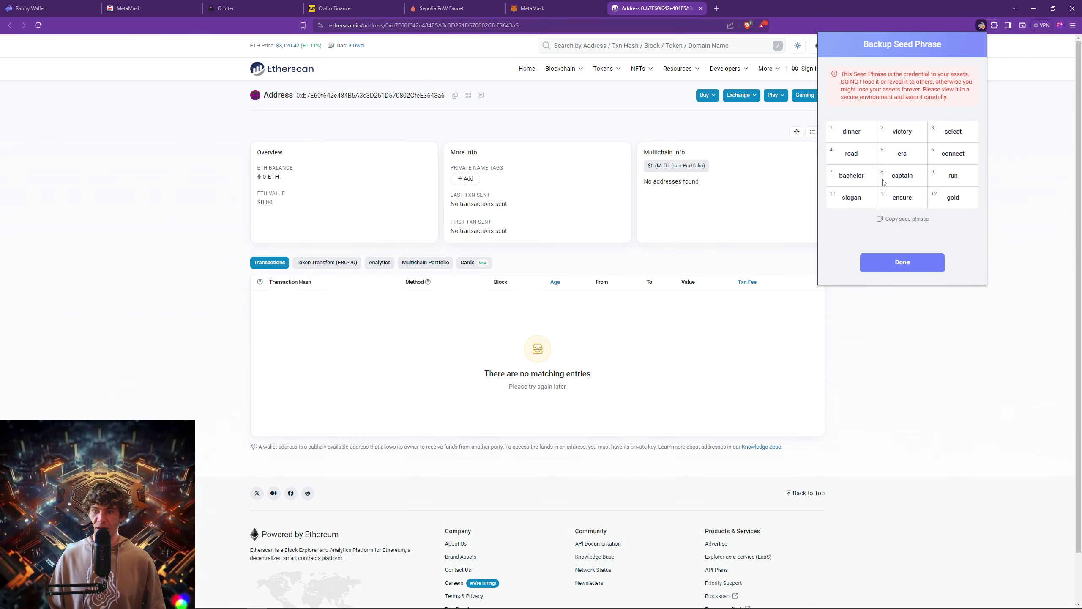
click(910, 265)
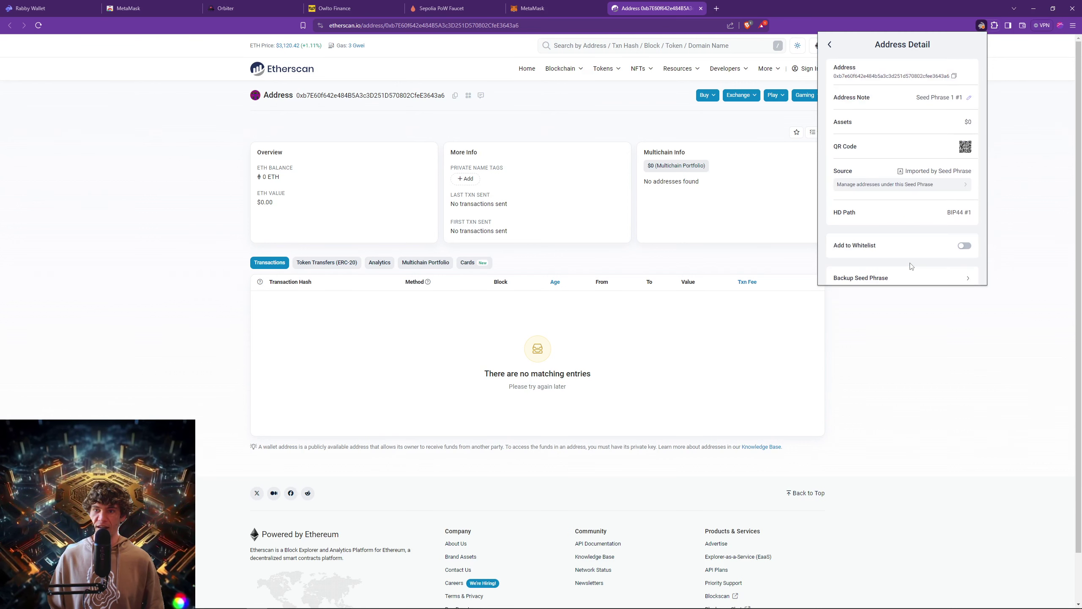
mouse_move(967, 149)
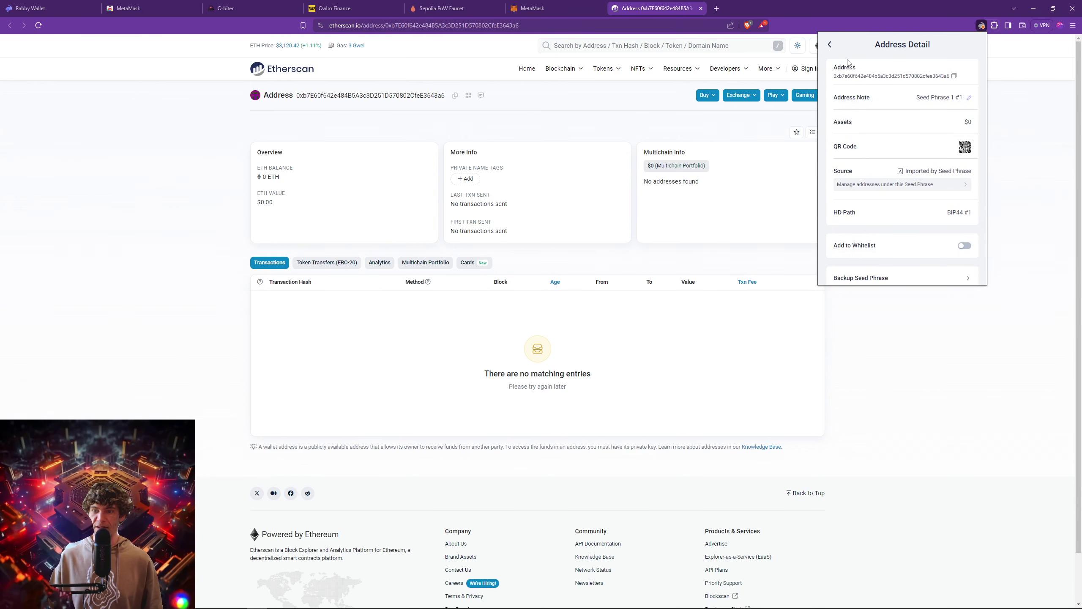
click(832, 46)
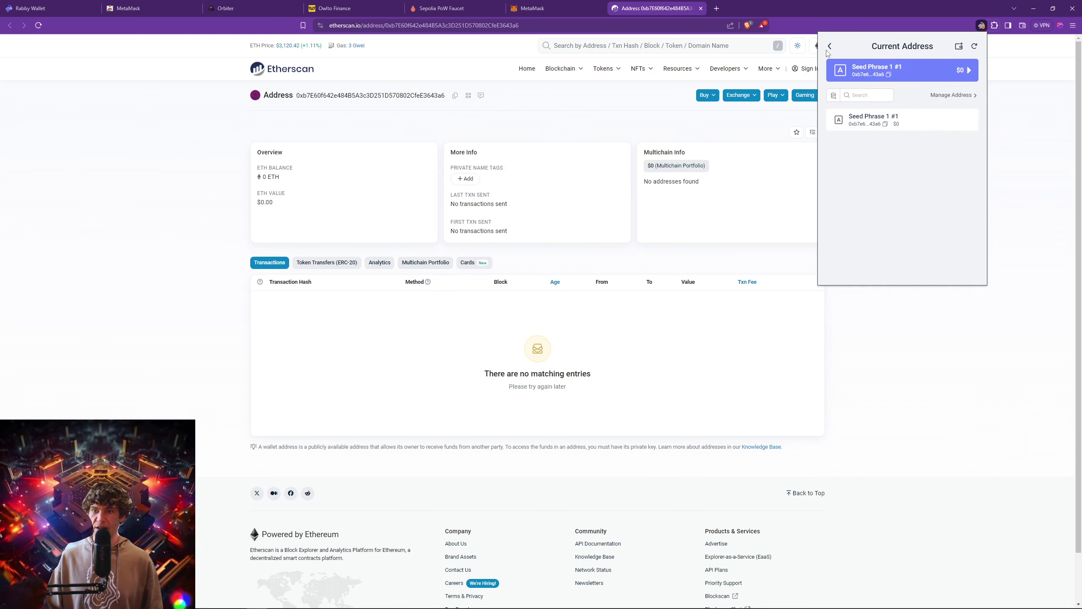
click(831, 47)
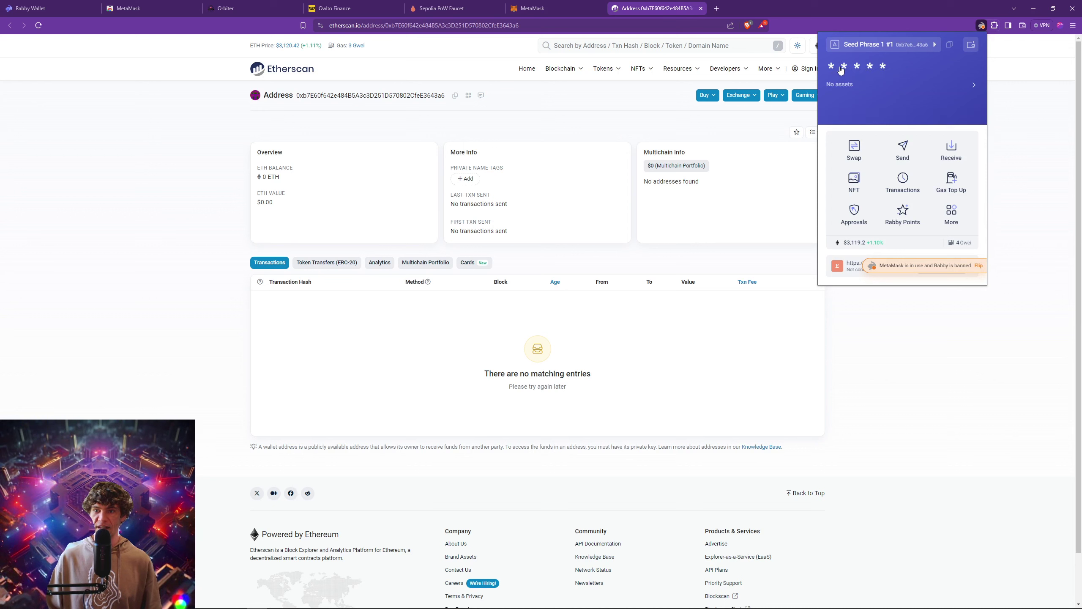
Unhide the $0 balance, close the asset list, and open Swap with ETH on Ethereum.
click(871, 91)
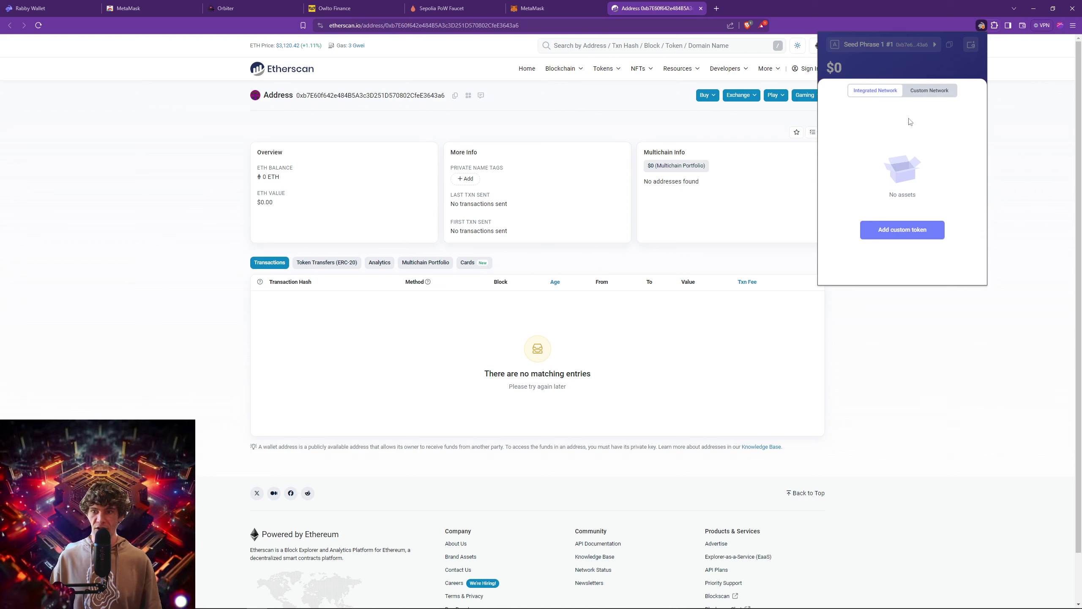
click(920, 65)
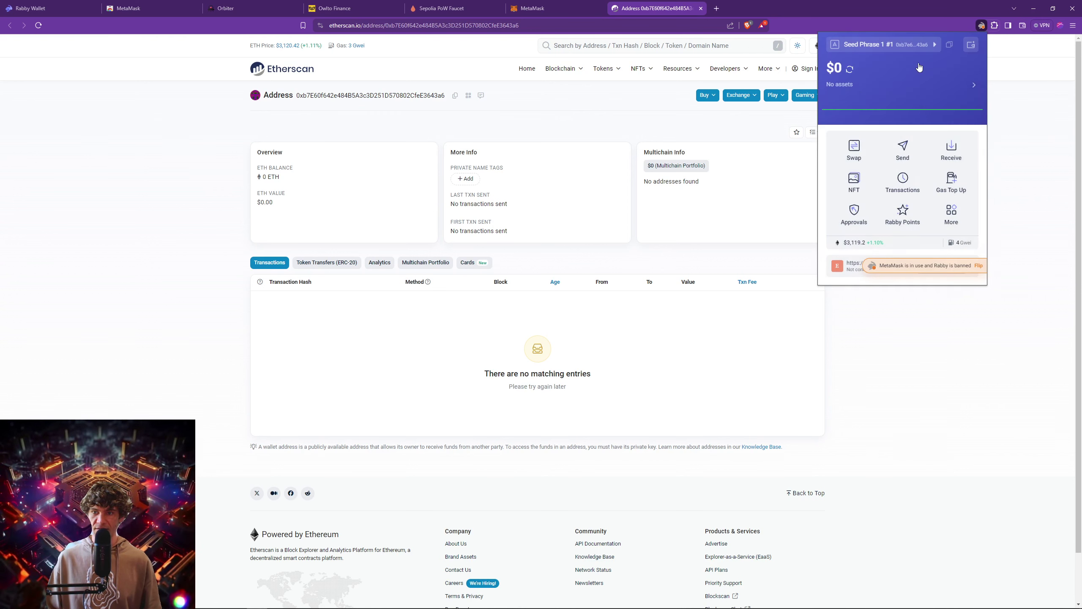
click(854, 152)
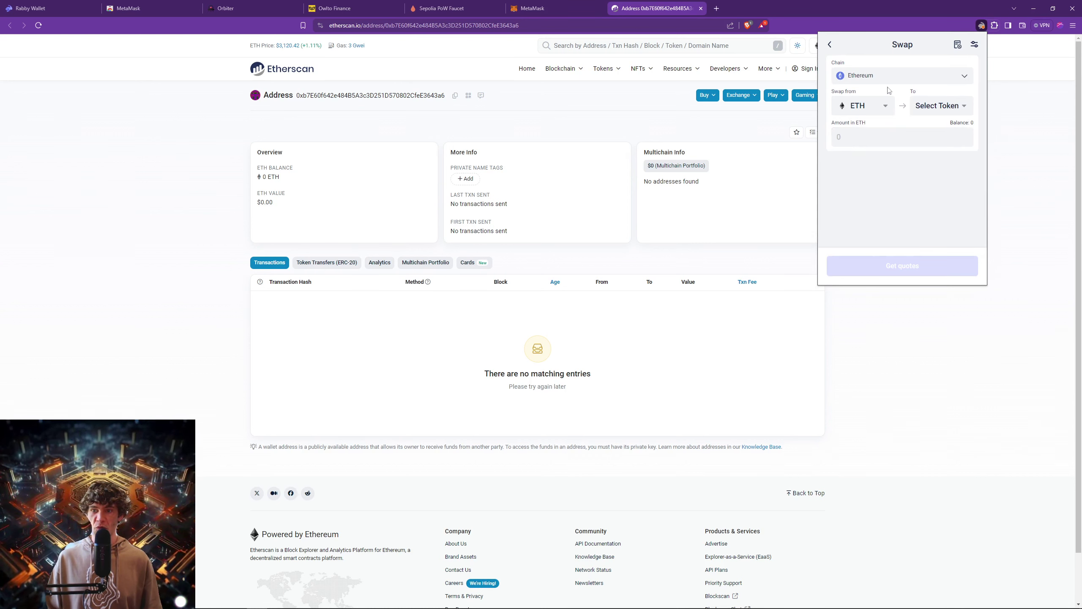
Review the swap chain list, including Custom Networks, keeping Ethereum selected.
click(909, 75)
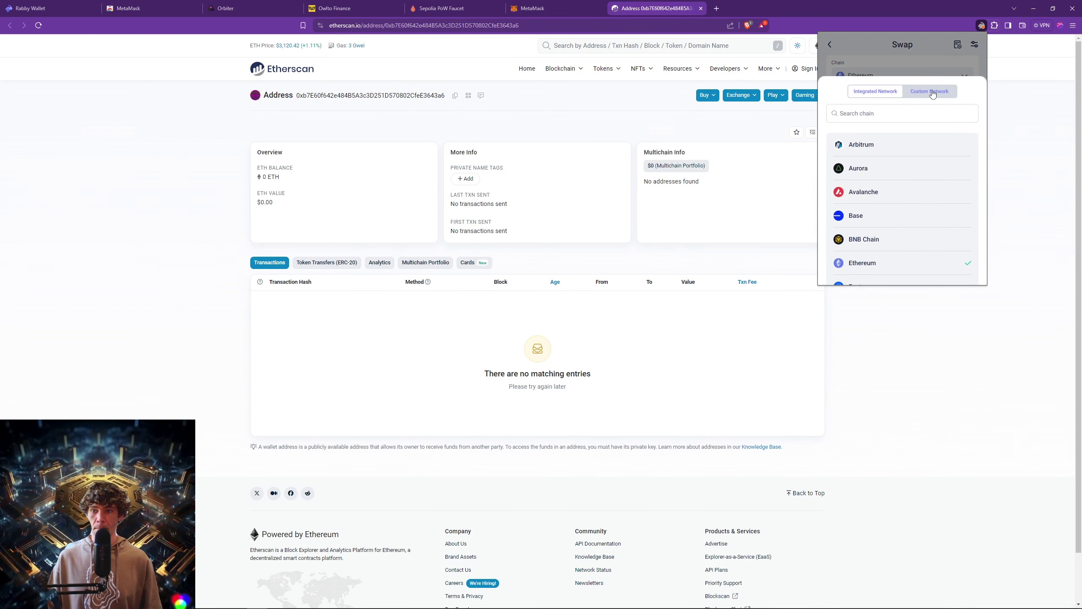
click(931, 93)
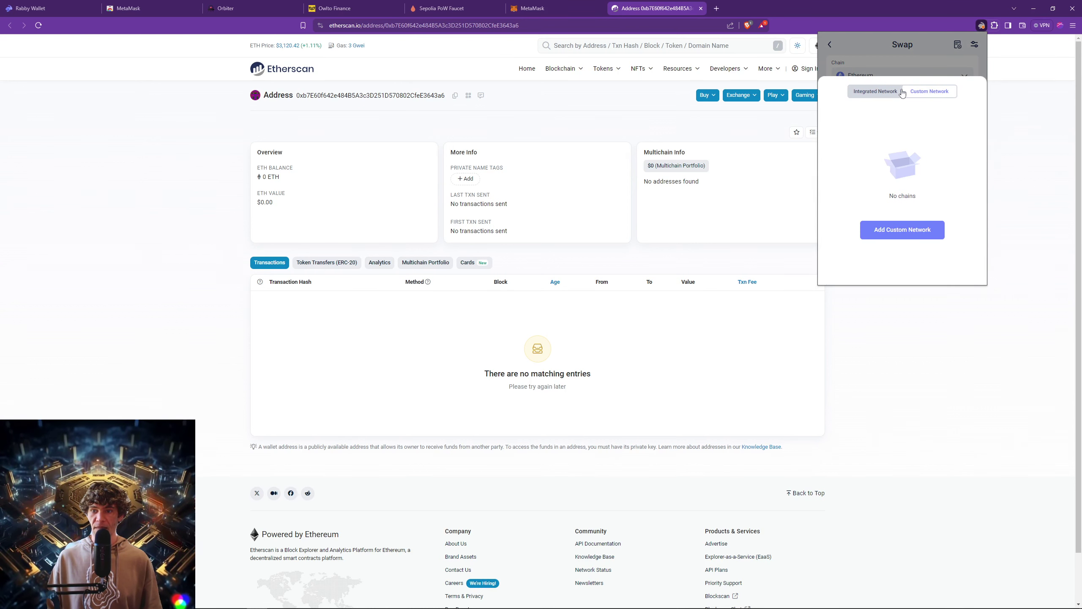
click(878, 93)
click(907, 56)
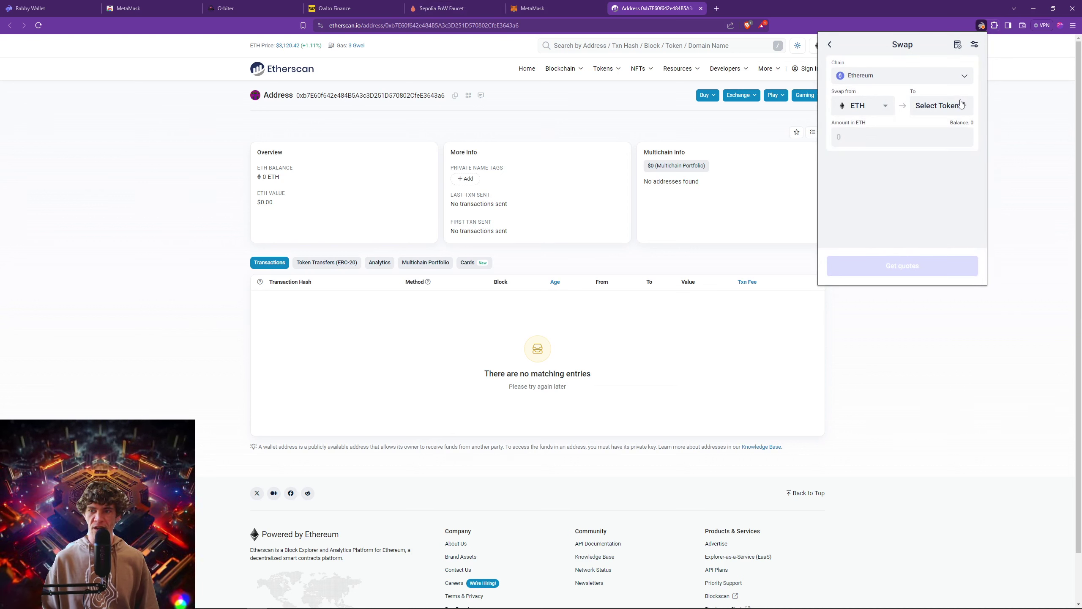
Check the swap exchange settings, then view the Send form and return home.
click(974, 45)
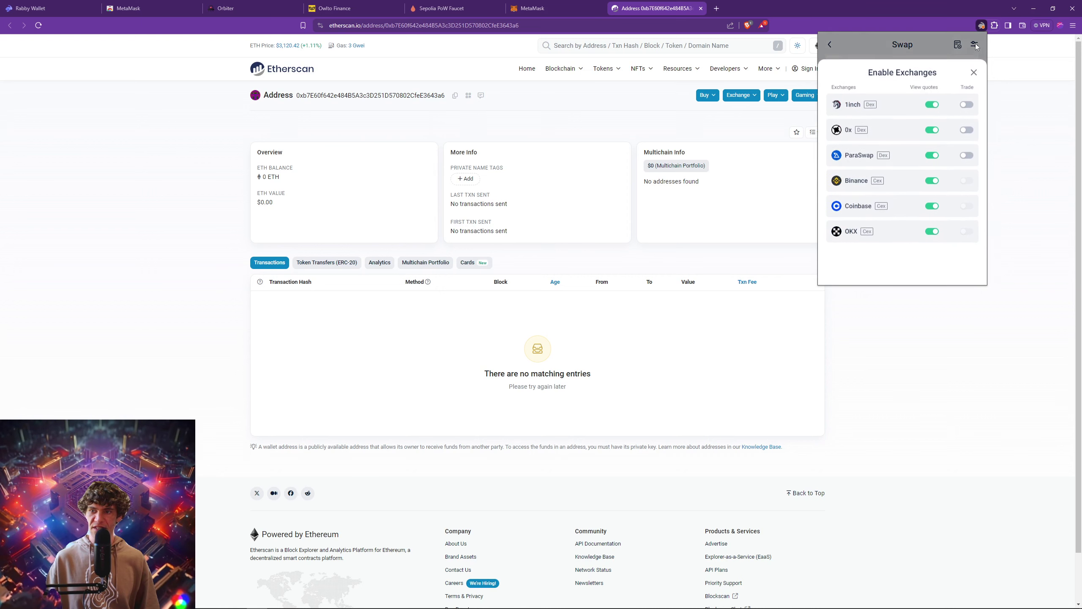
click(928, 42)
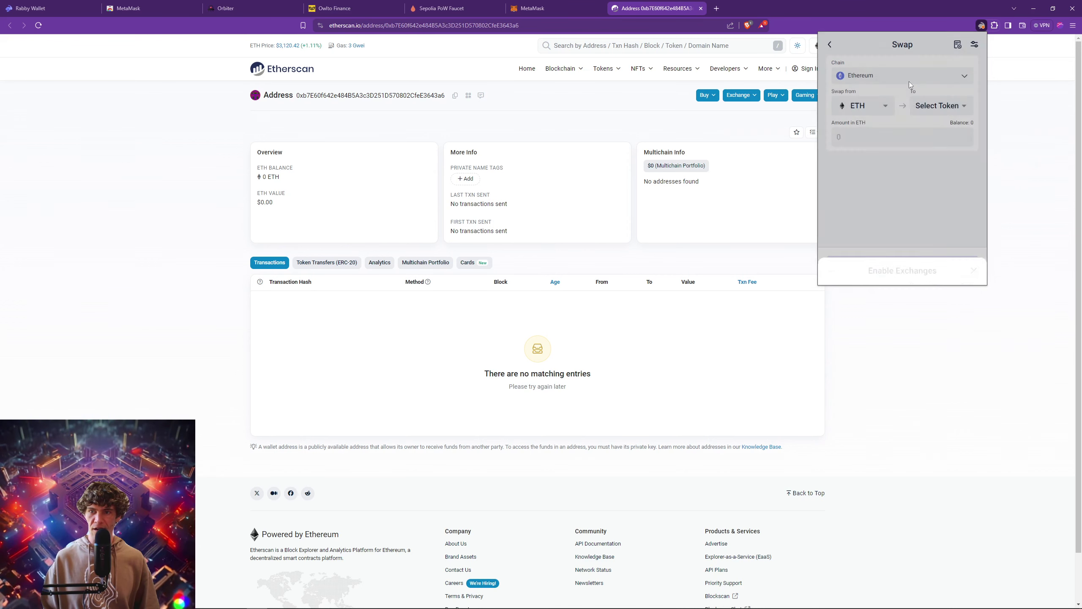
click(830, 46)
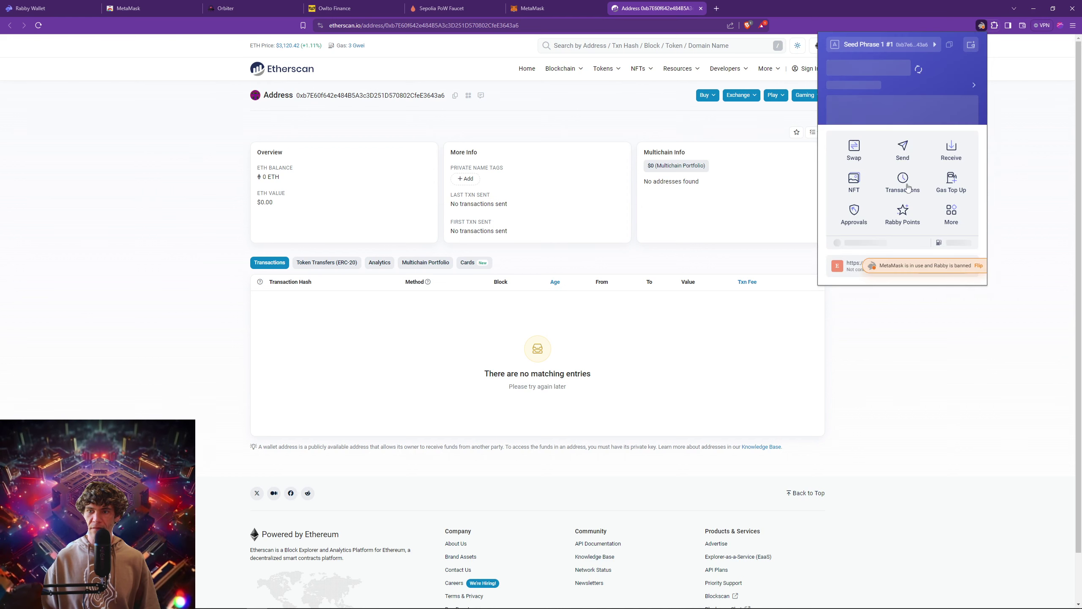
click(905, 150)
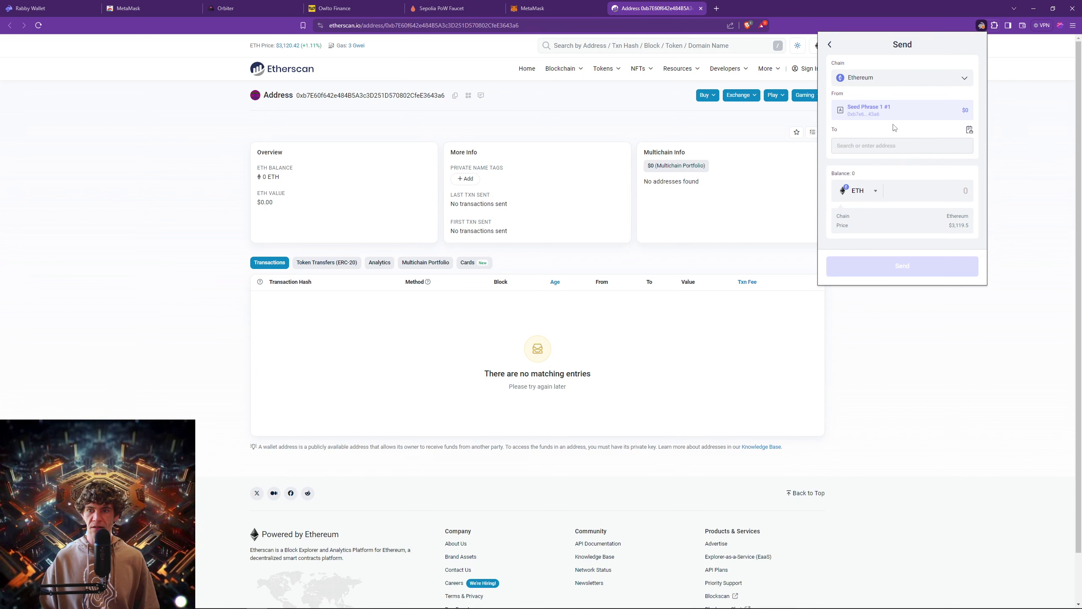
click(829, 45)
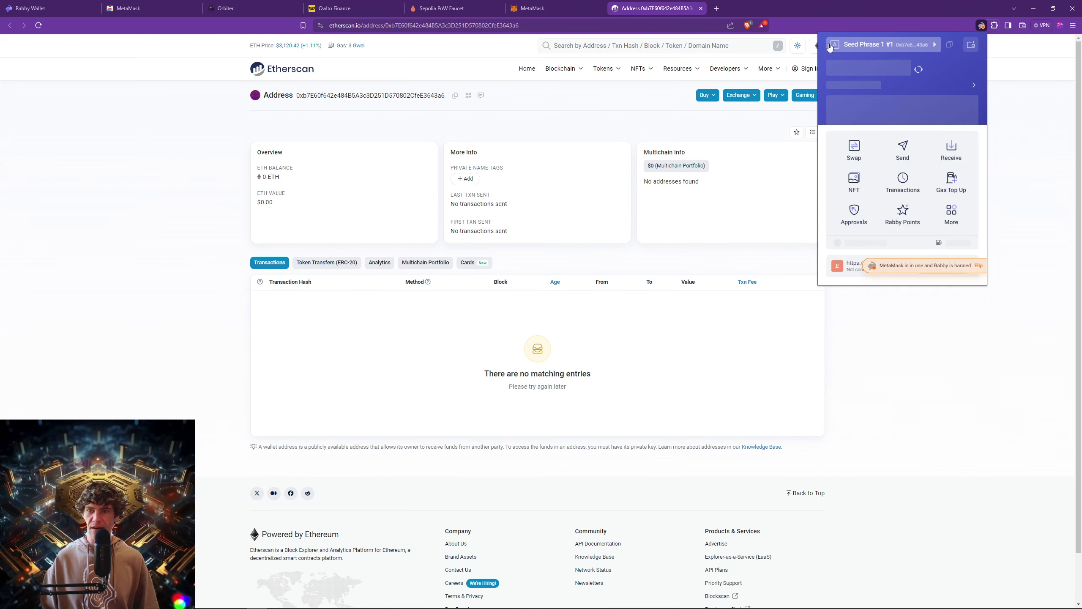
Show the Astar zkEVM receive QR code and copy the wallet address.
click(950, 158)
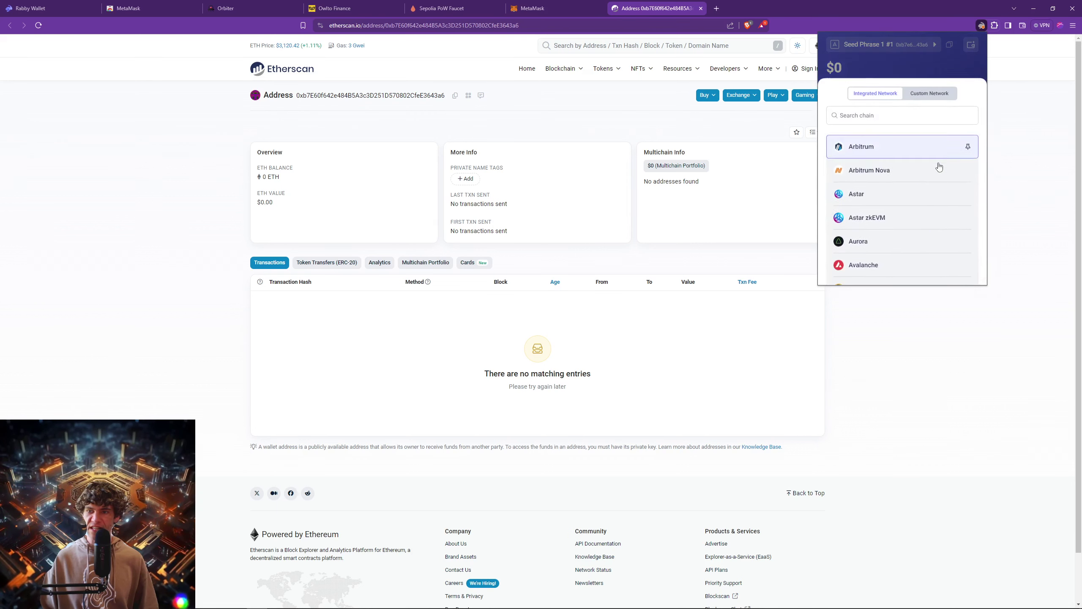
click(886, 215)
click(907, 231)
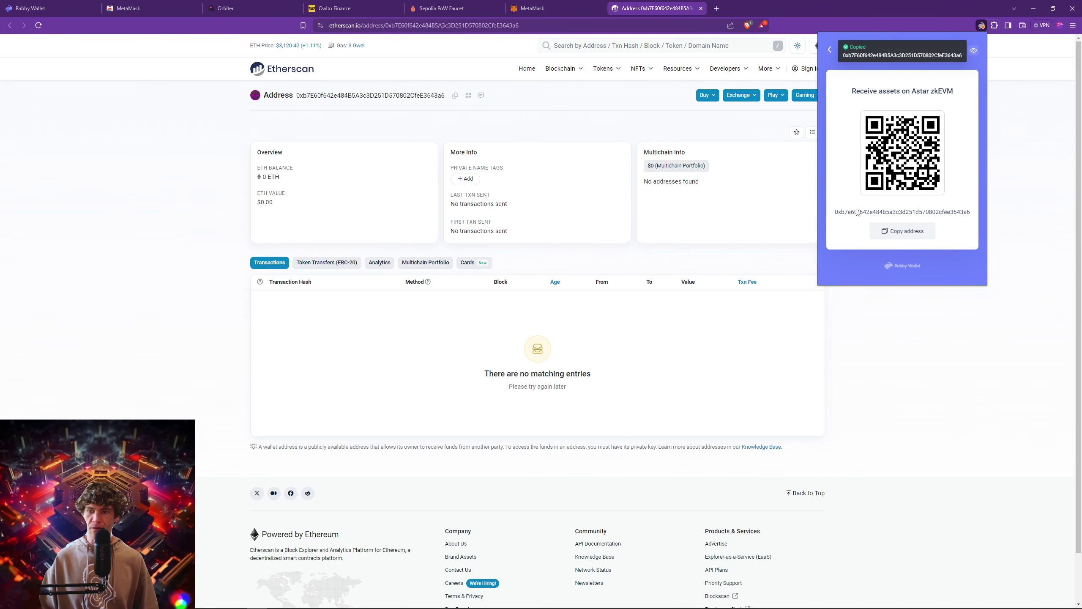
click(829, 50)
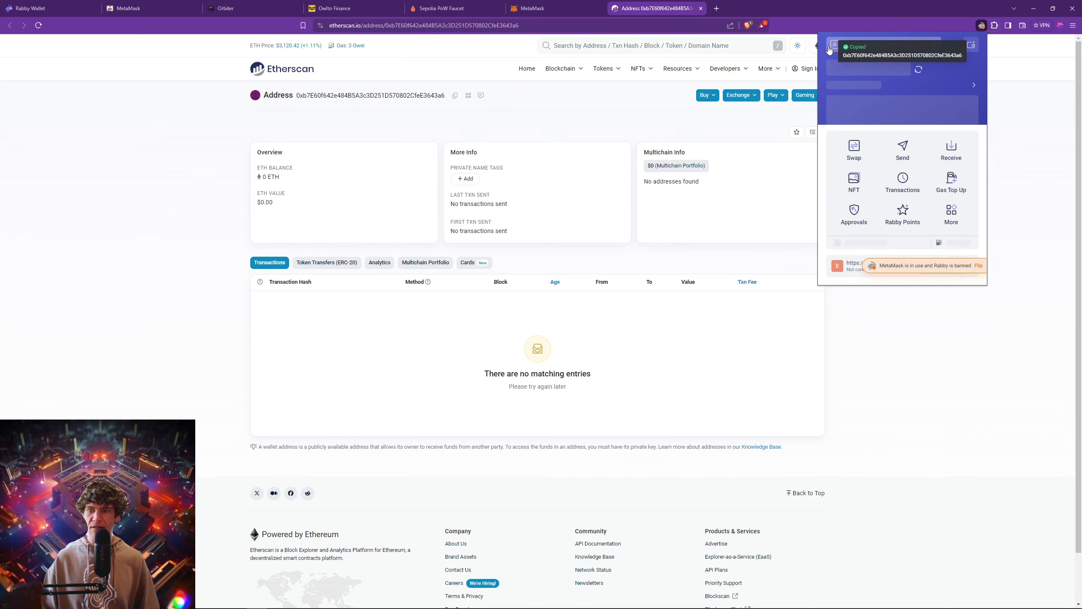
View the receive address for the Flare chain.
click(964, 151)
scroll(889, 201, down, 5)
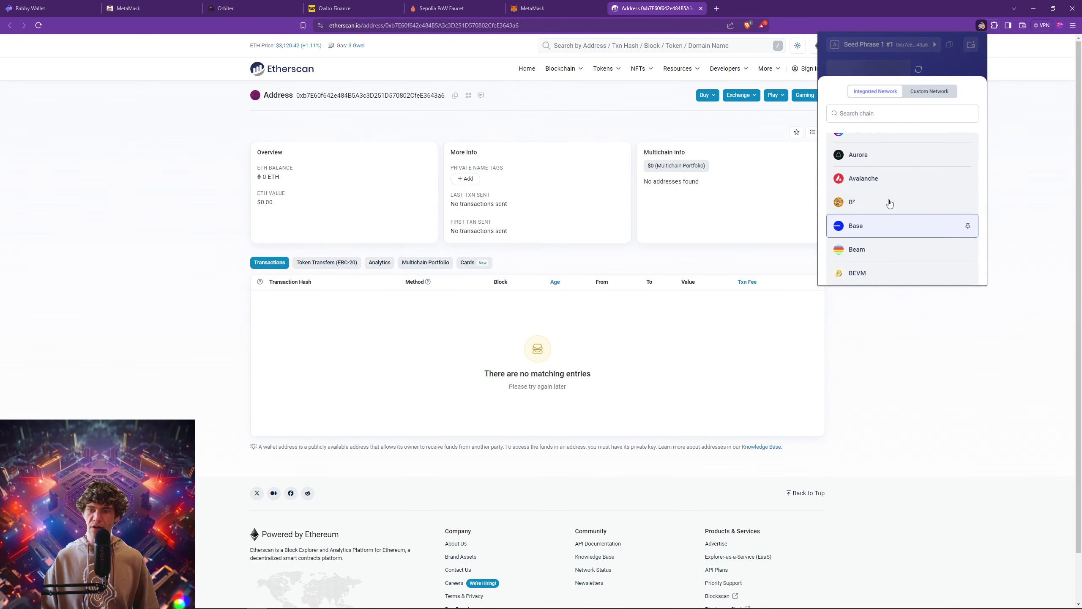
scroll(882, 213, down, 1)
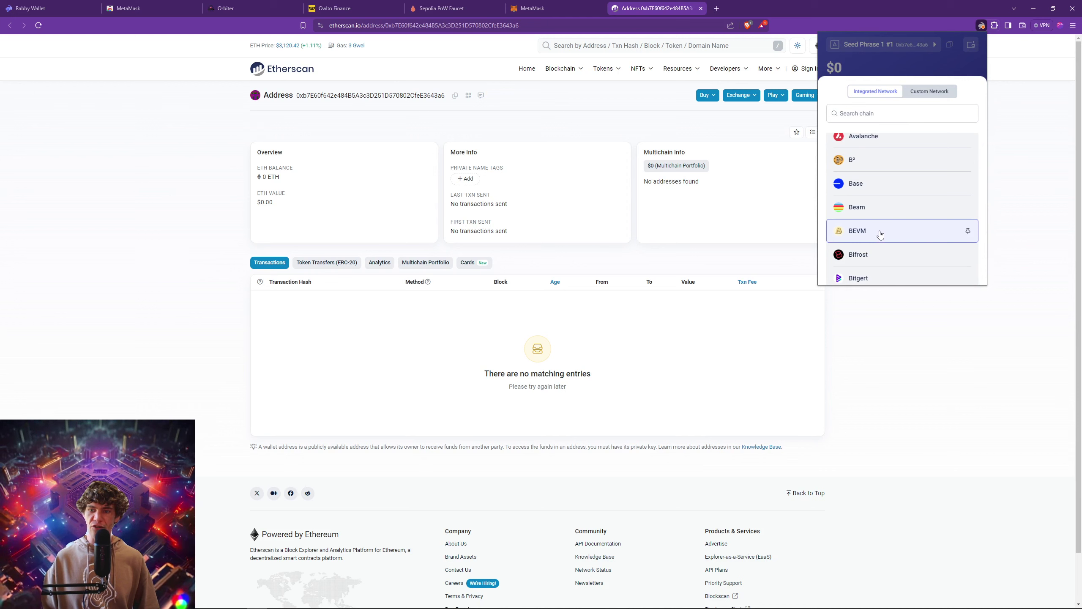
scroll(880, 235, down, 5)
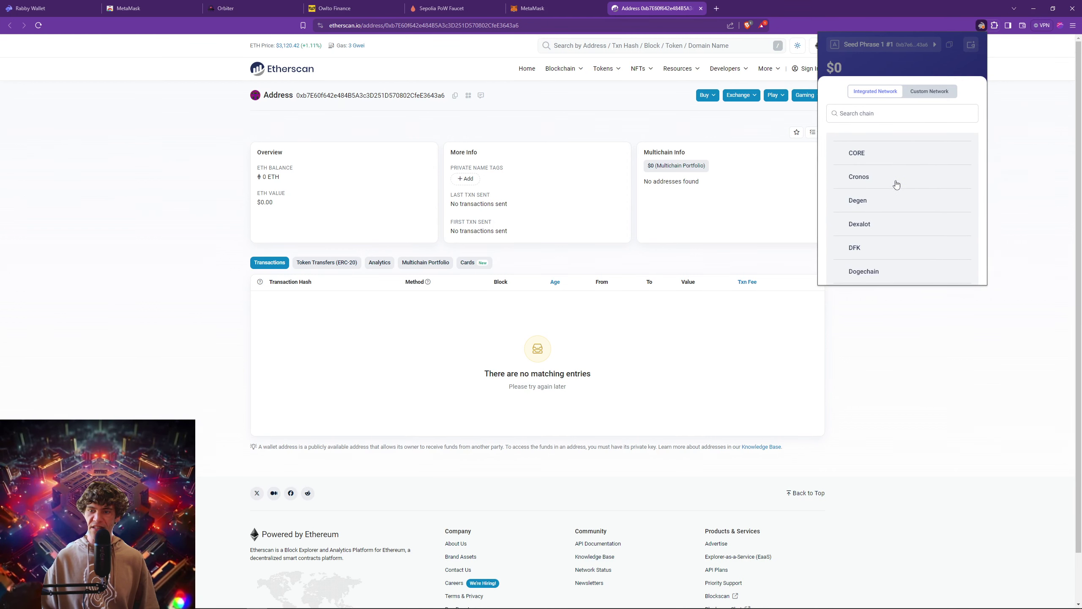
scroll(897, 184, up, 2)
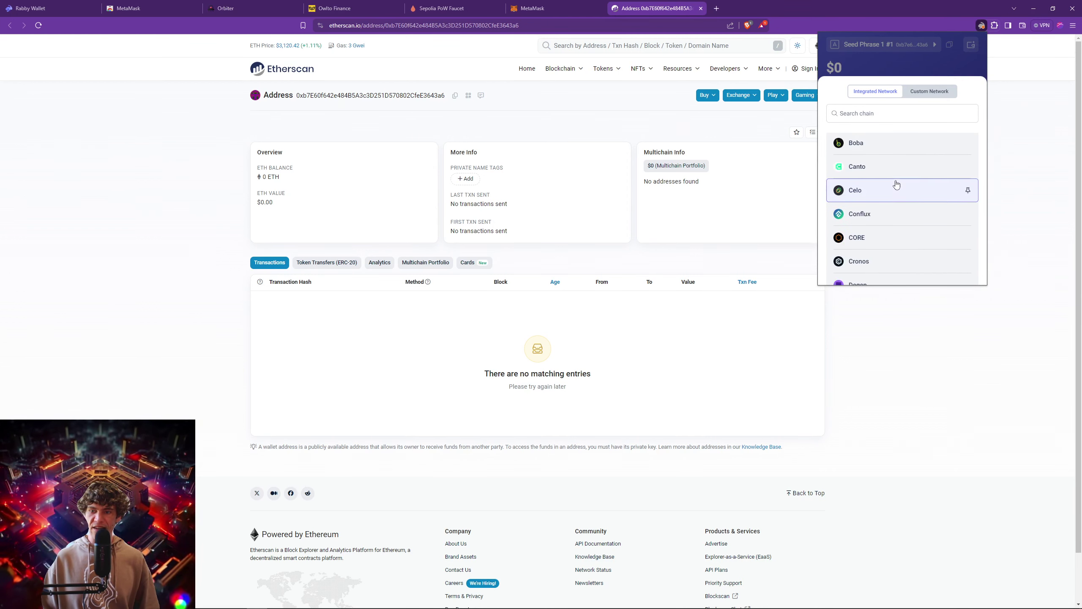
scroll(896, 184, down, 5)
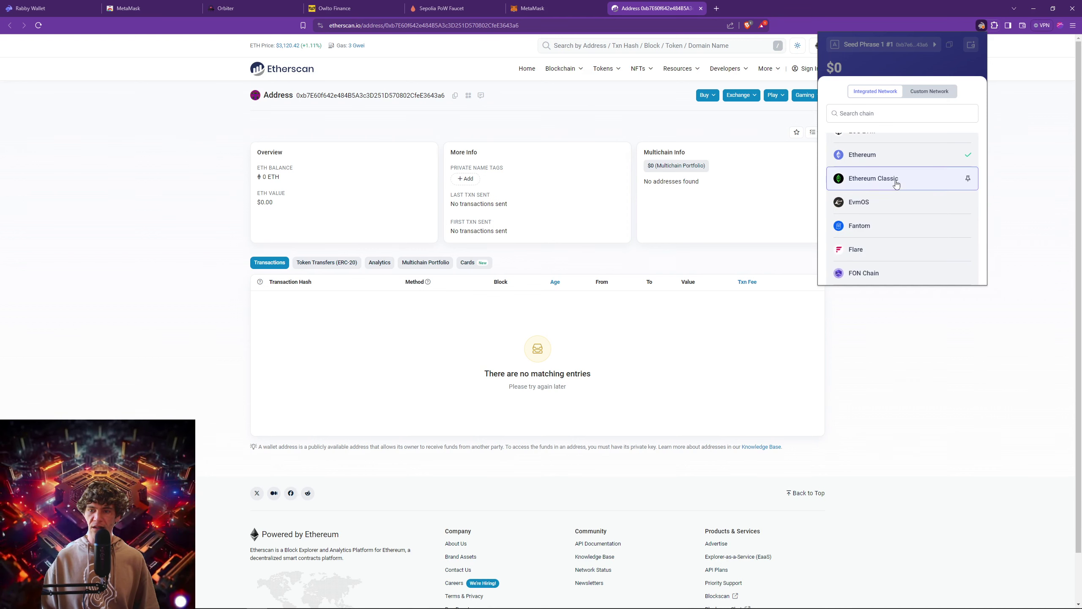
scroll(896, 234, down, 4)
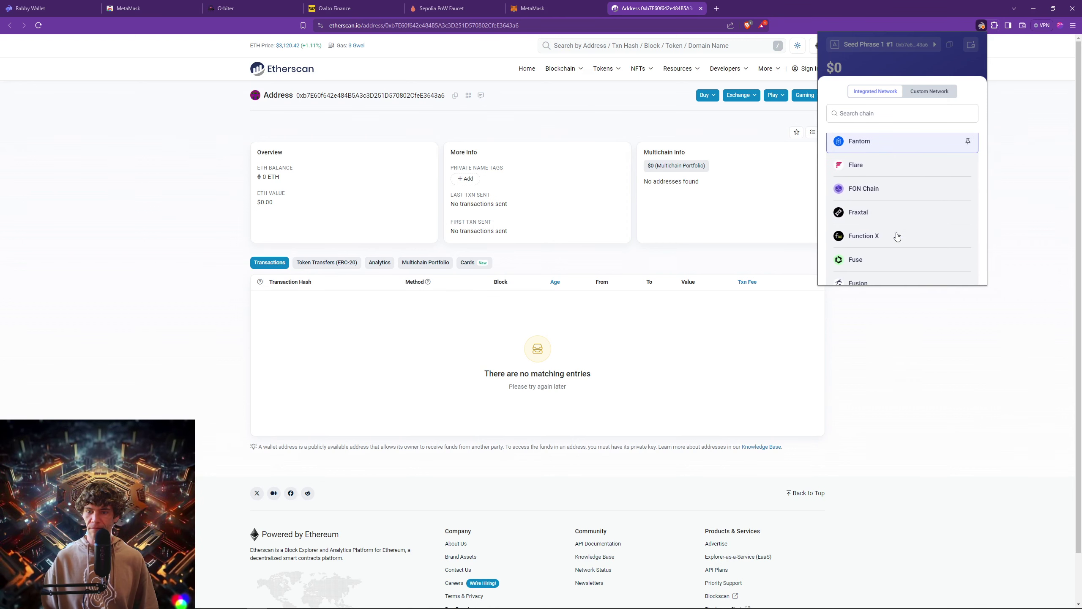
click(866, 171)
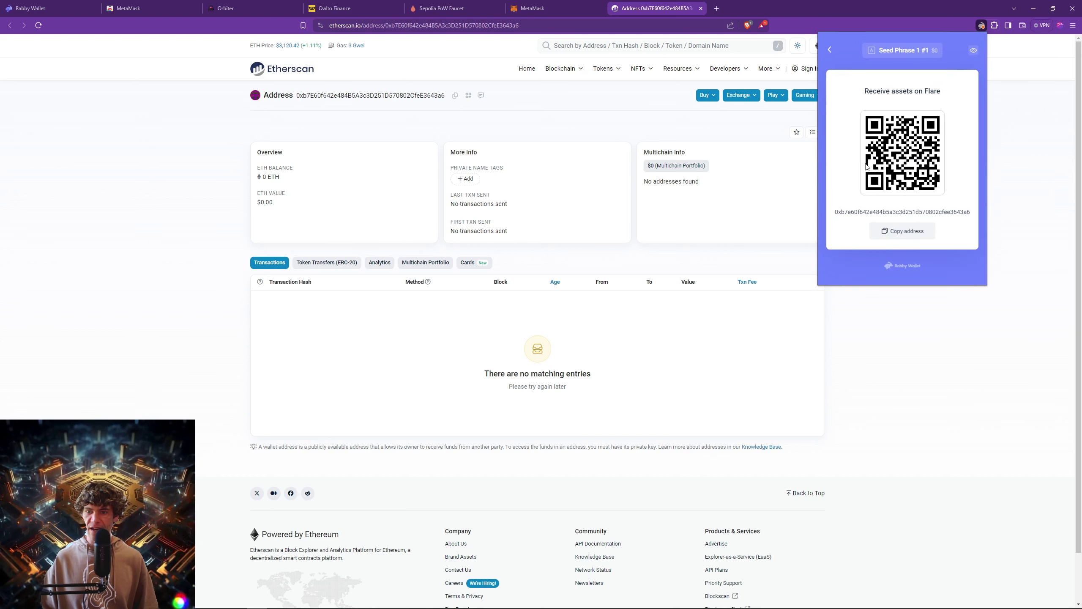
click(829, 51)
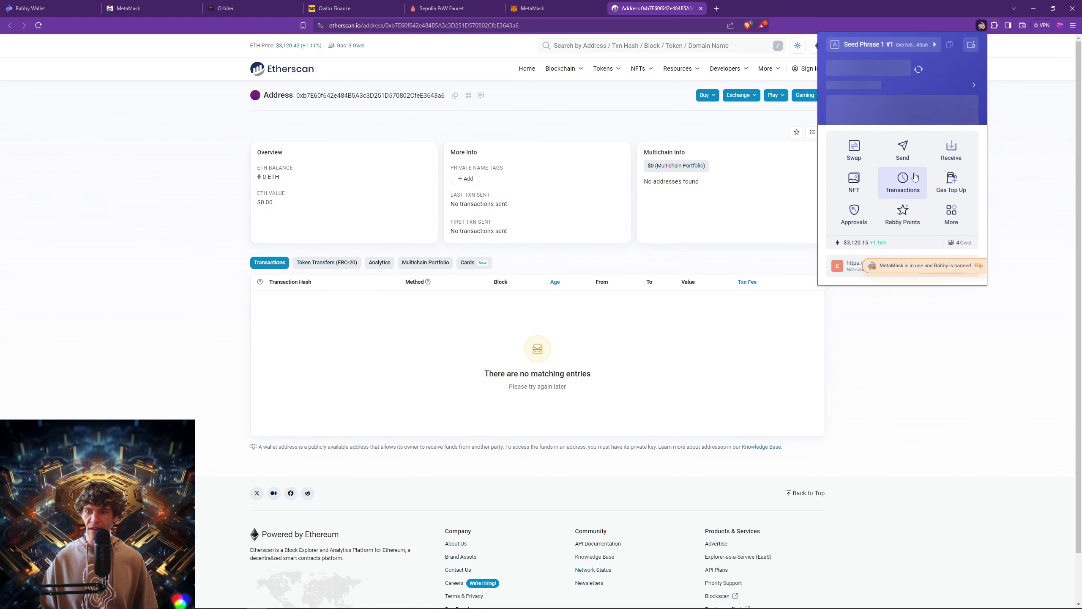
Copy the wallet address from the SuperLumio receive screen and return home.
click(952, 148)
scroll(899, 188, down, 15)
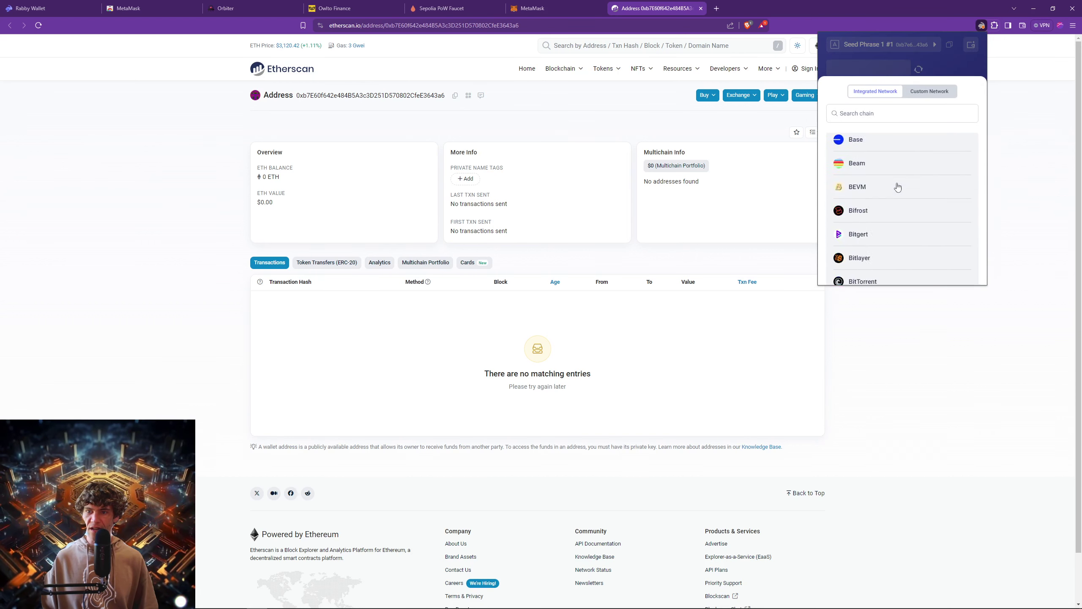
scroll(904, 189, down, 10)
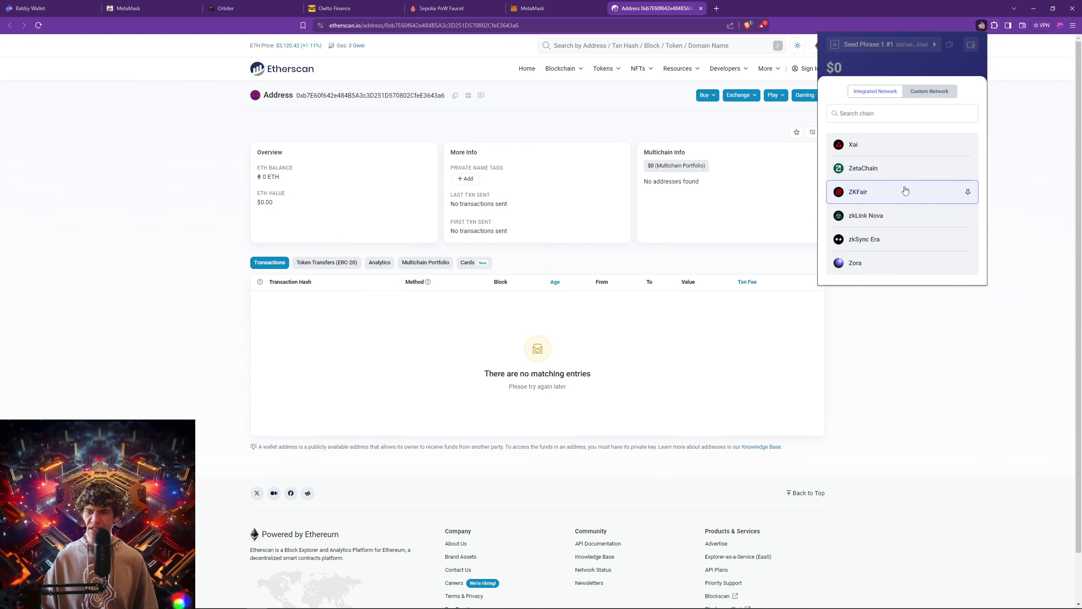
scroll(888, 222, up, 3)
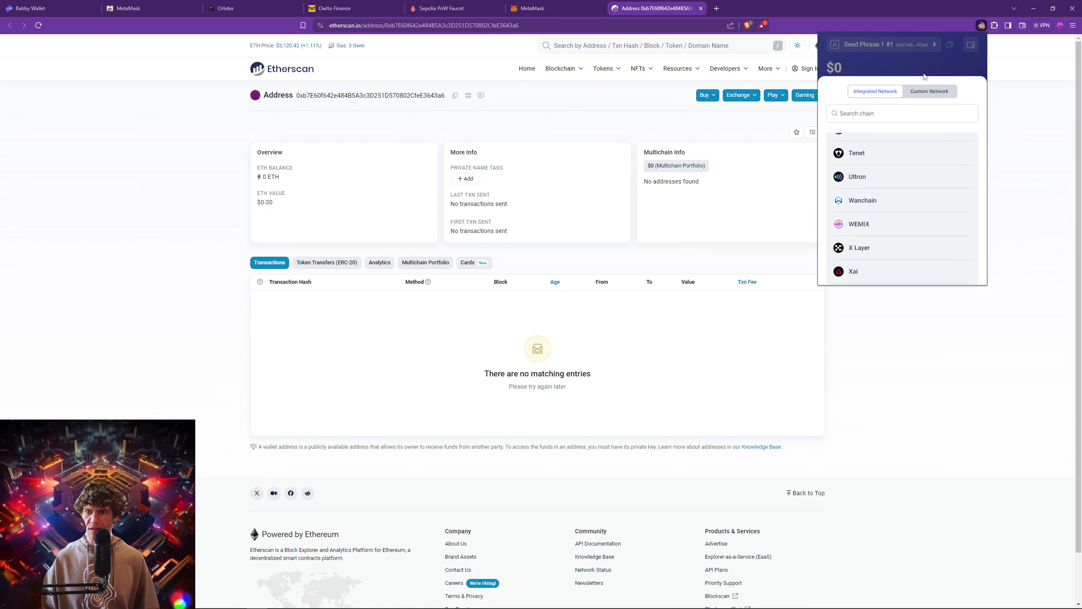
scroll(869, 183, up, 3)
click(864, 208)
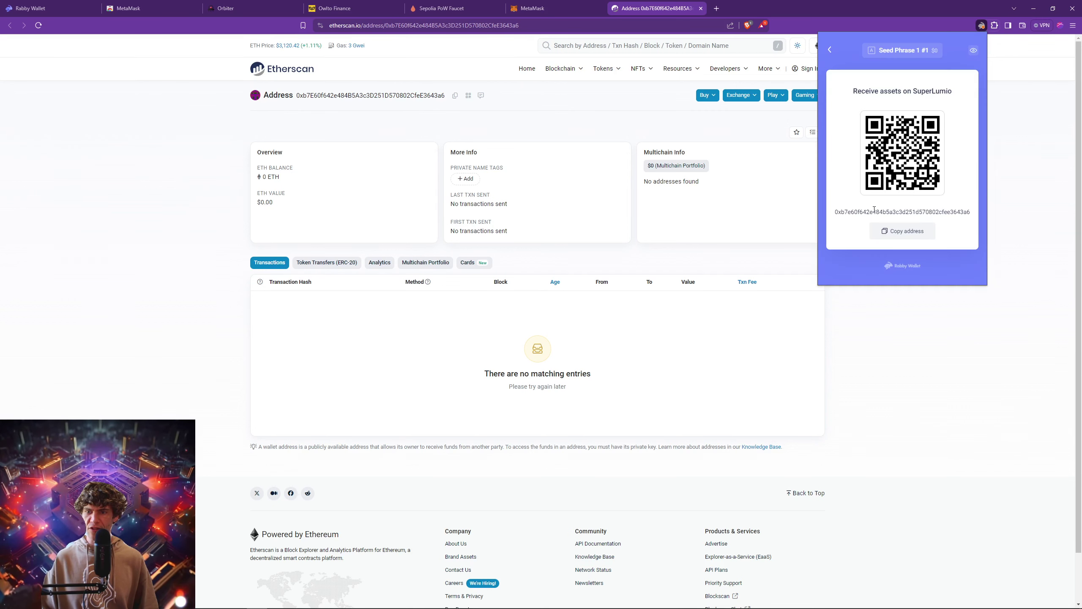
click(894, 231)
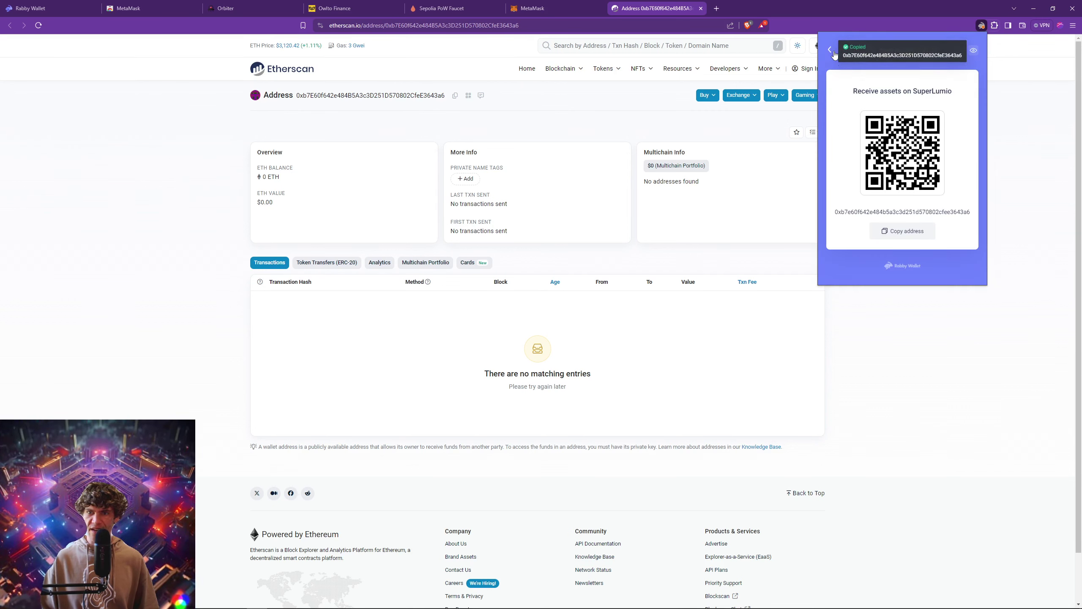
click(831, 50)
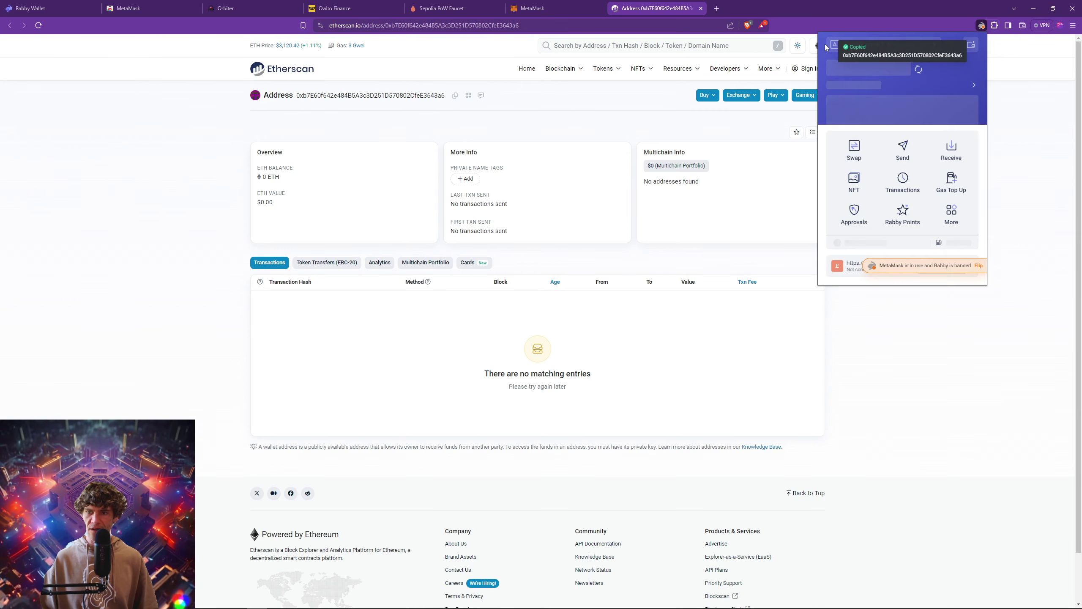
click(872, 189)
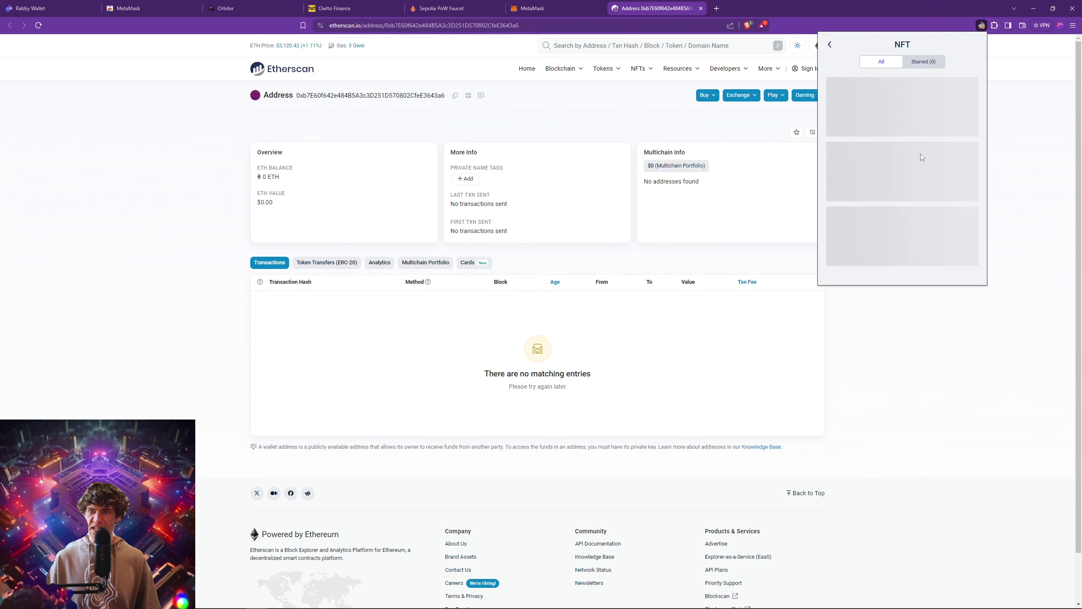
click(829, 45)
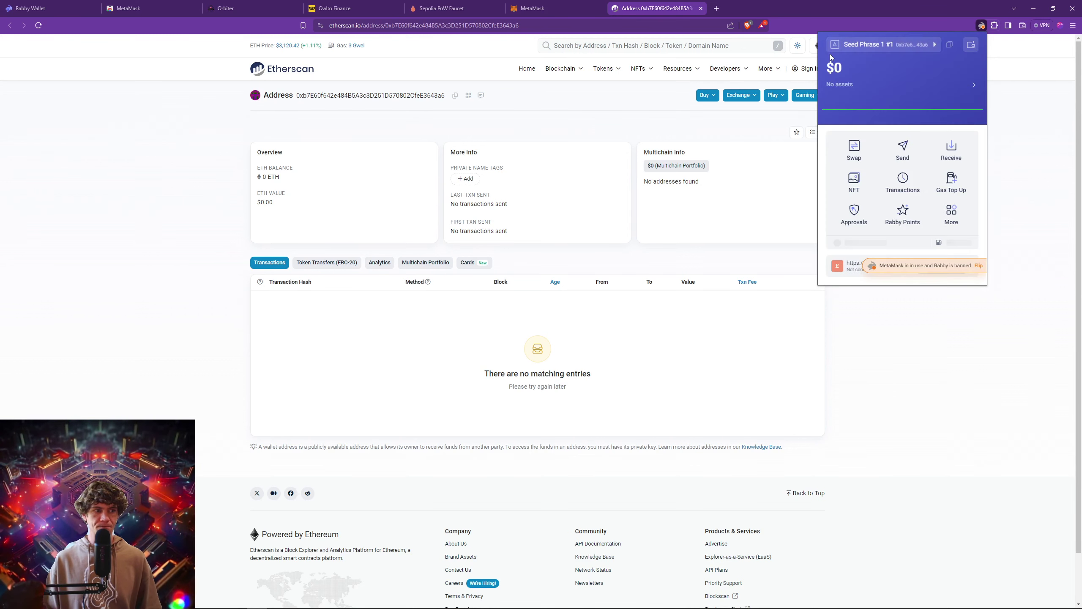
click(913, 189)
click(829, 46)
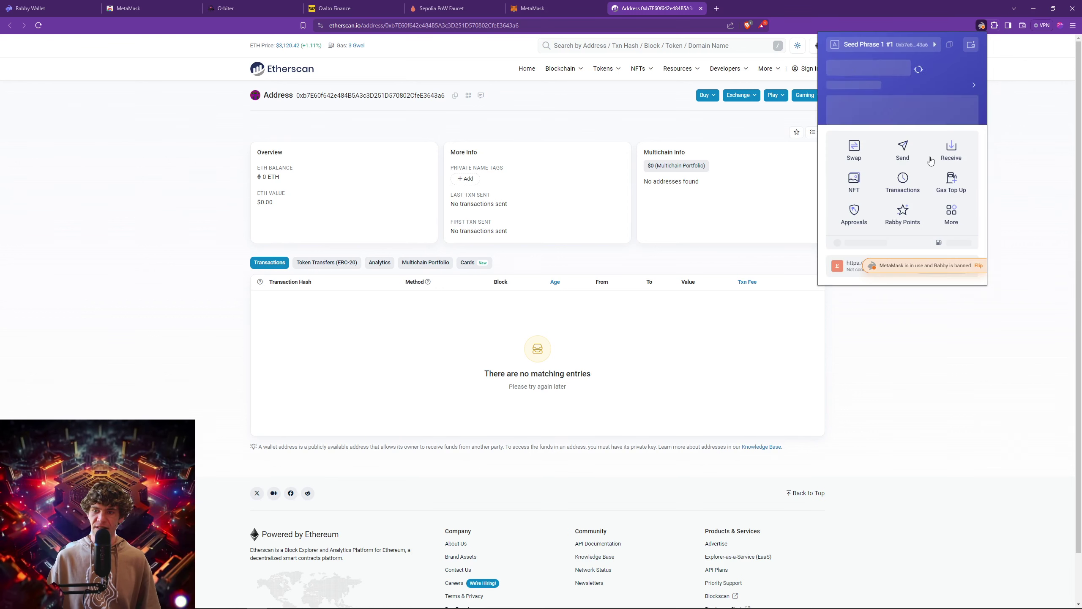
click(950, 187)
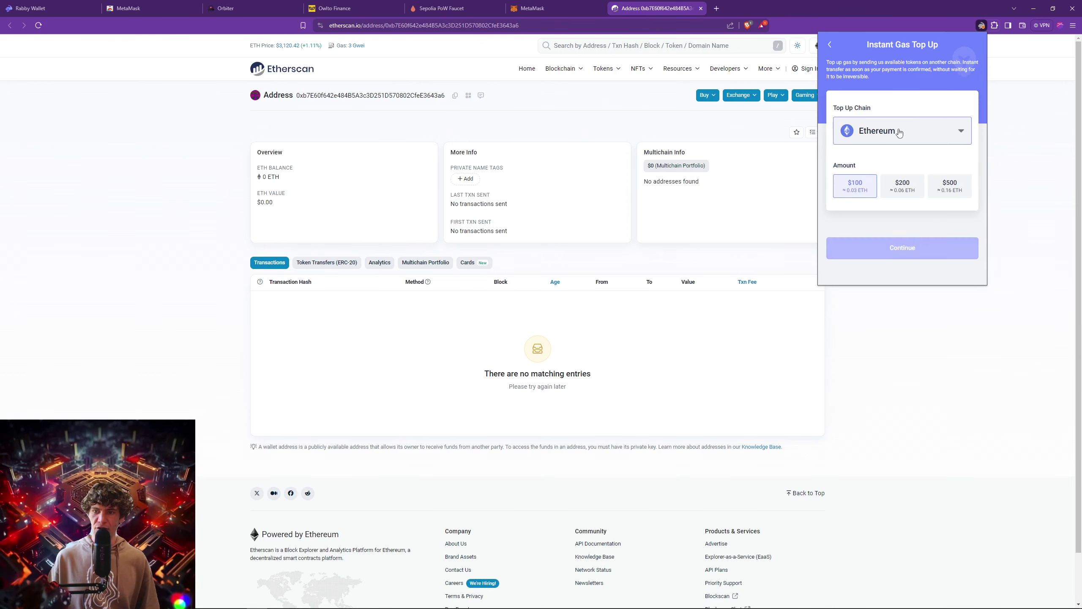
click(920, 129)
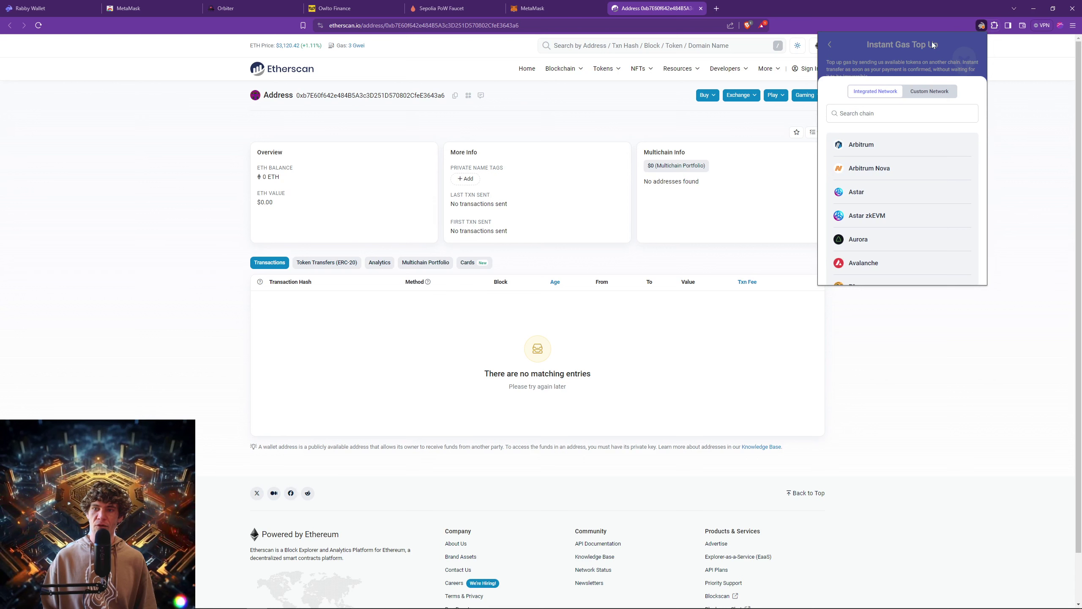
click(919, 149)
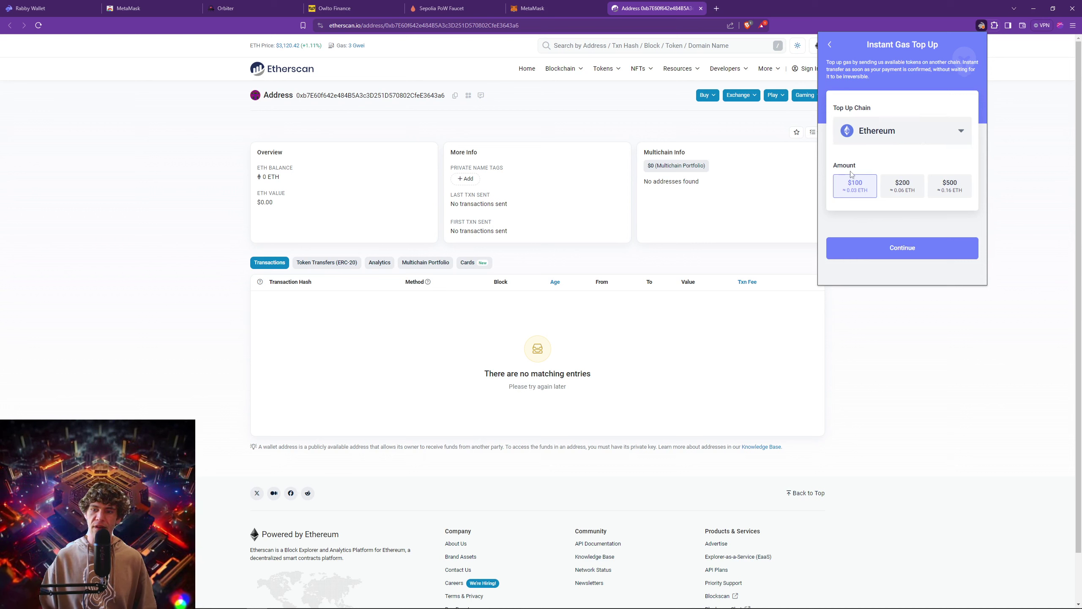
click(910, 197)
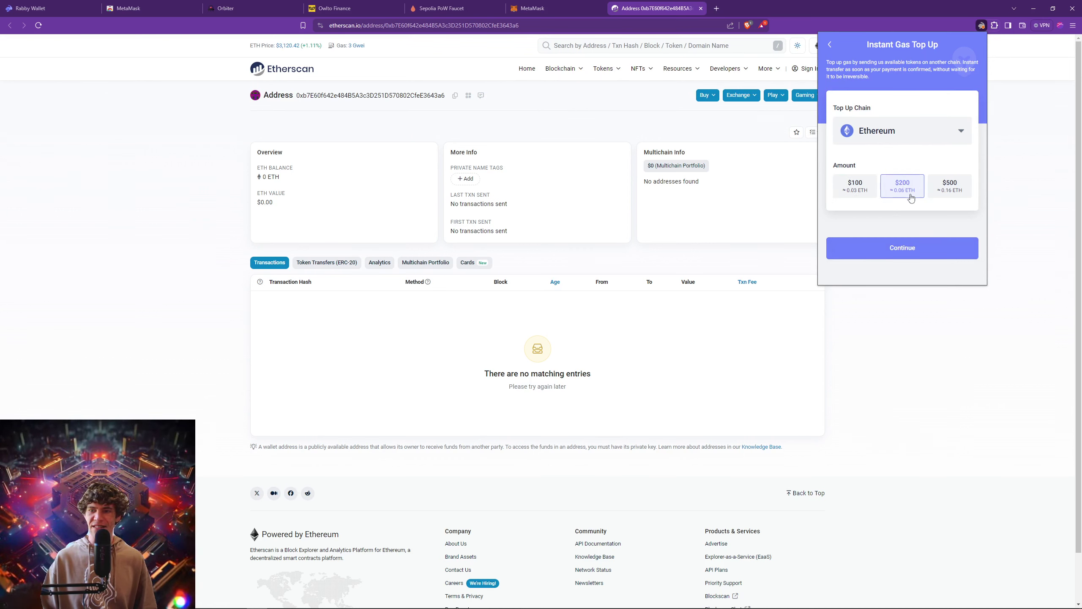
click(948, 187)
click(856, 188)
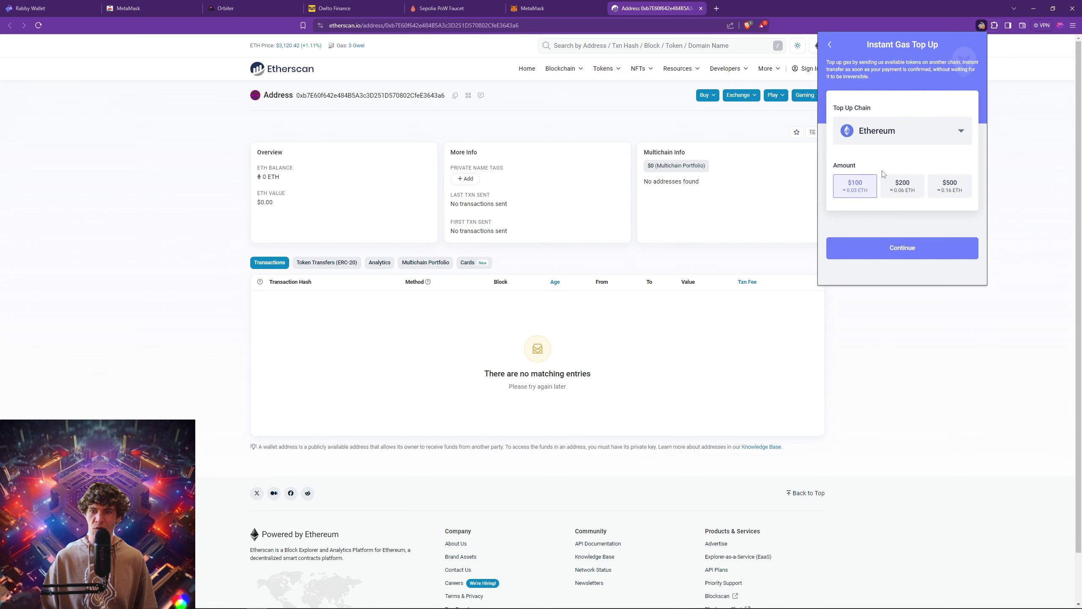
click(865, 131)
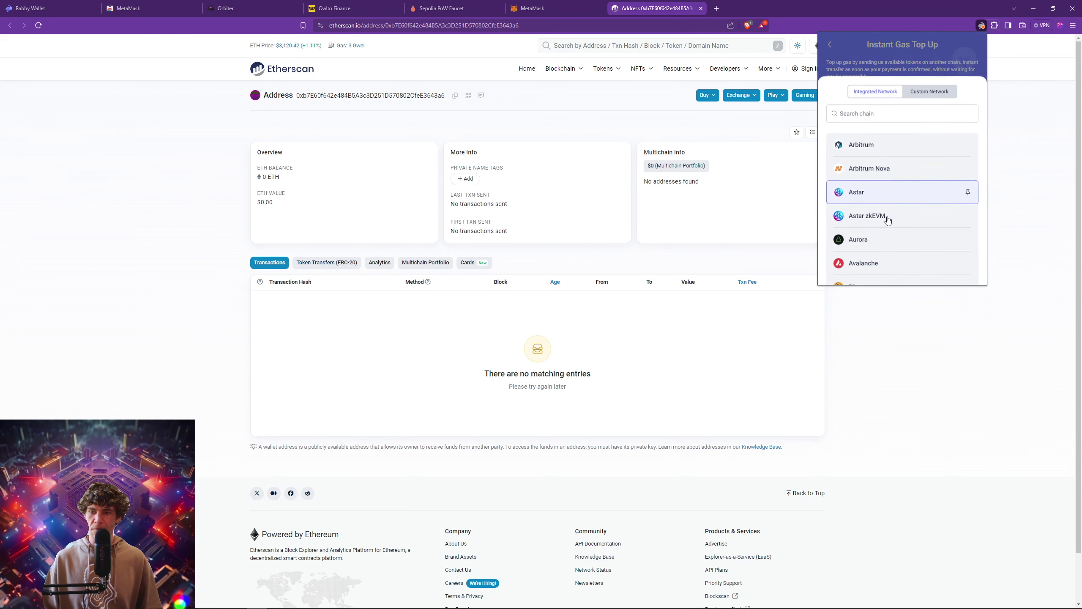
click(877, 145)
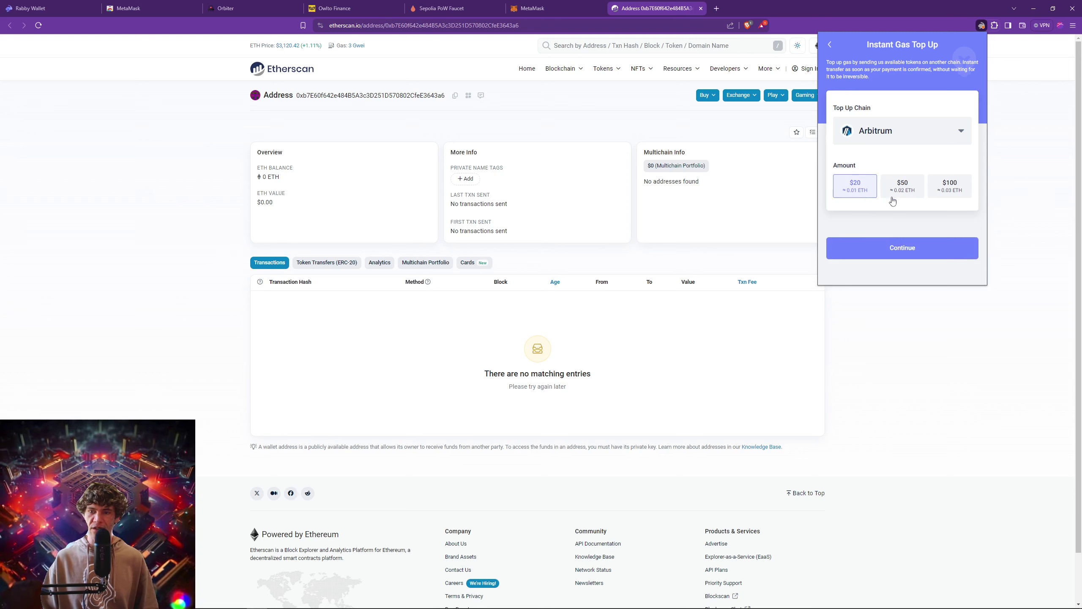
click(830, 45)
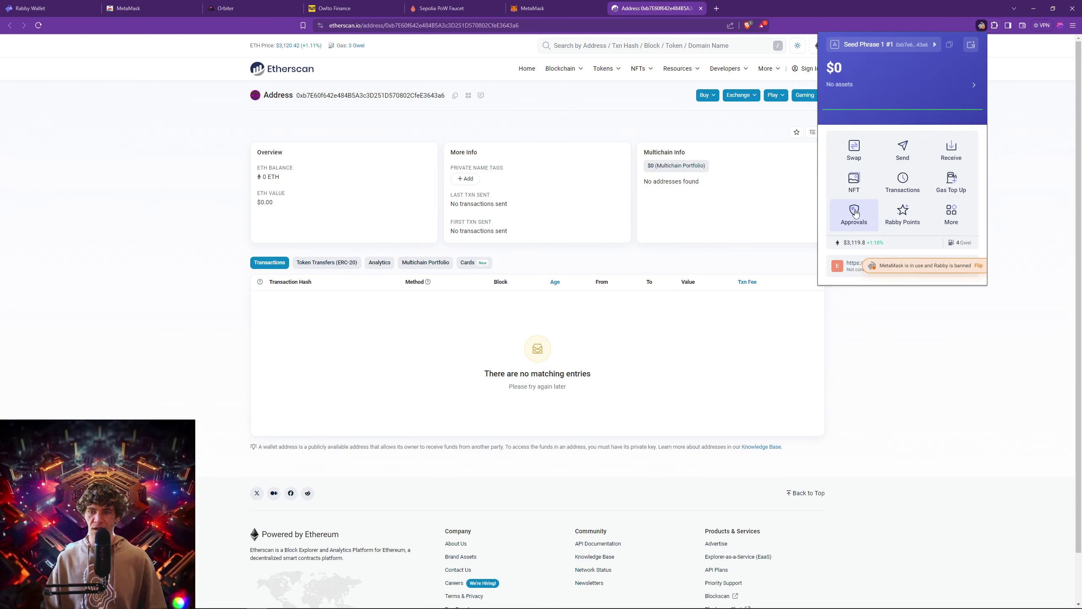
click(854, 212)
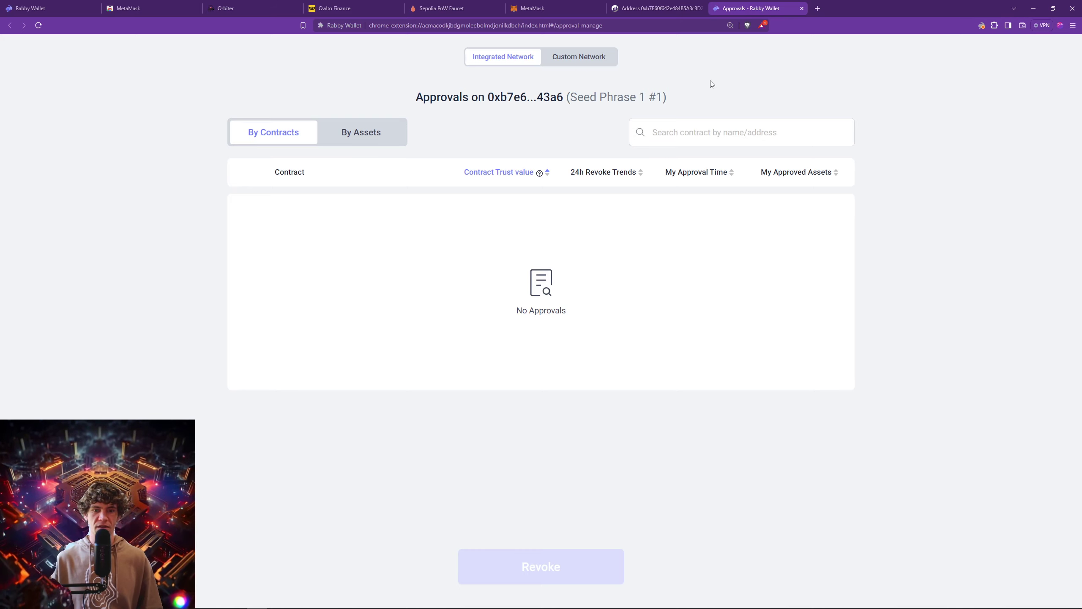
Switch back to the Etherscan address page tab.
click(663, 2)
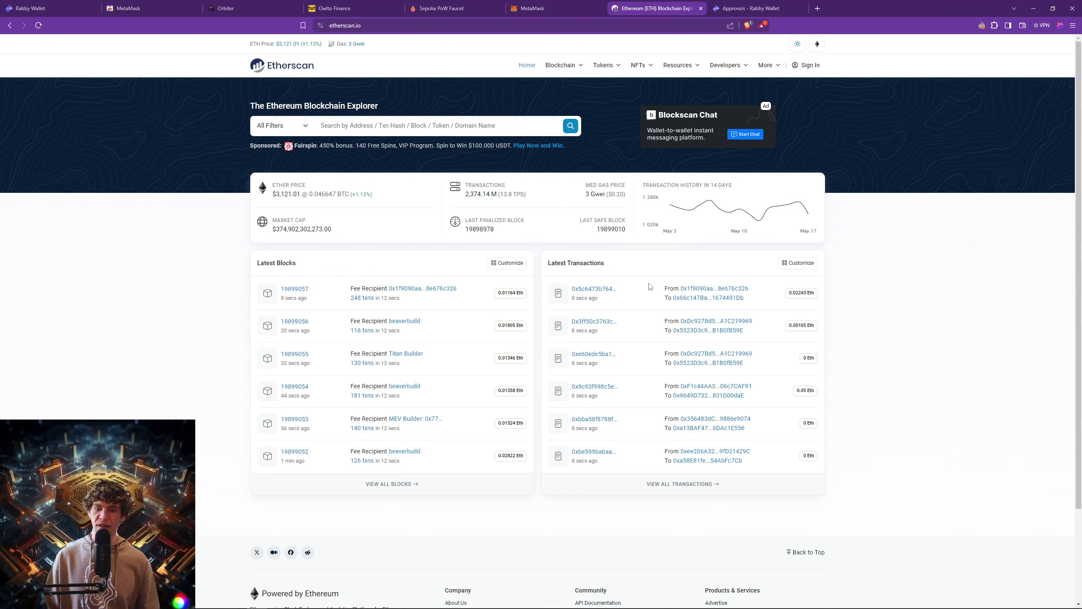
View the latest transaction's details, then go to the Rabby approvals tab.
click(603, 292)
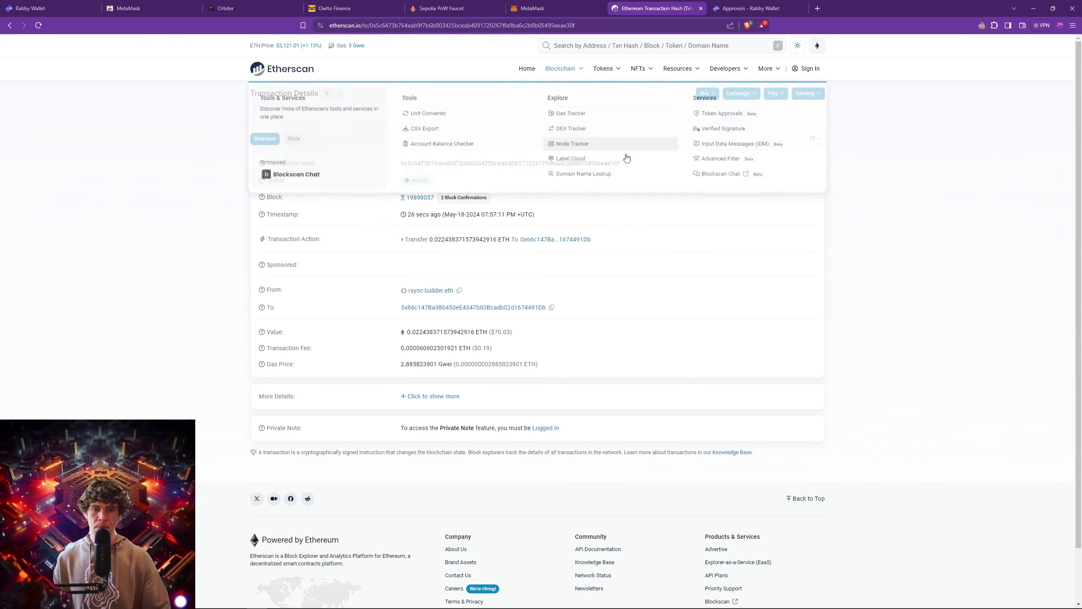
click(747, 8)
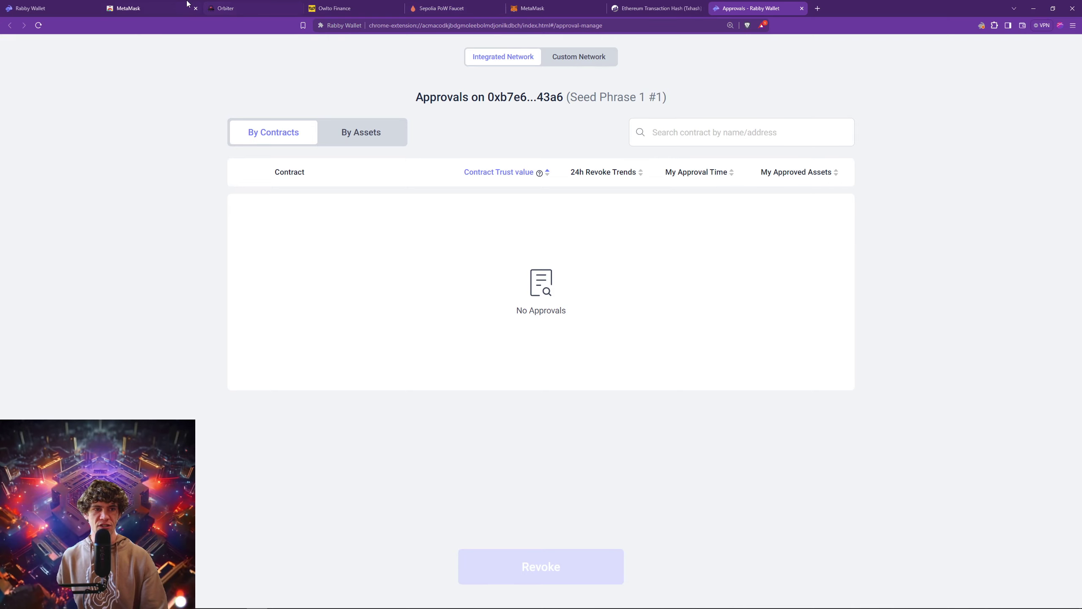
Close the MetaMask, Approvals and transaction tabs and move the Sepolia PoW Faucet tab second.
click(171, 4)
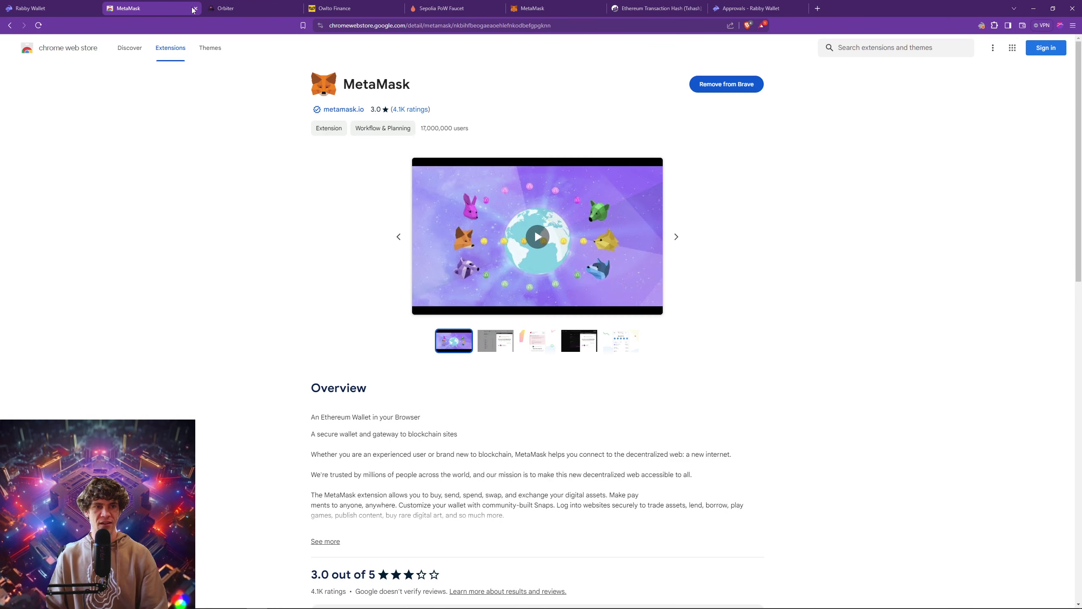
click(196, 8)
click(30, 8)
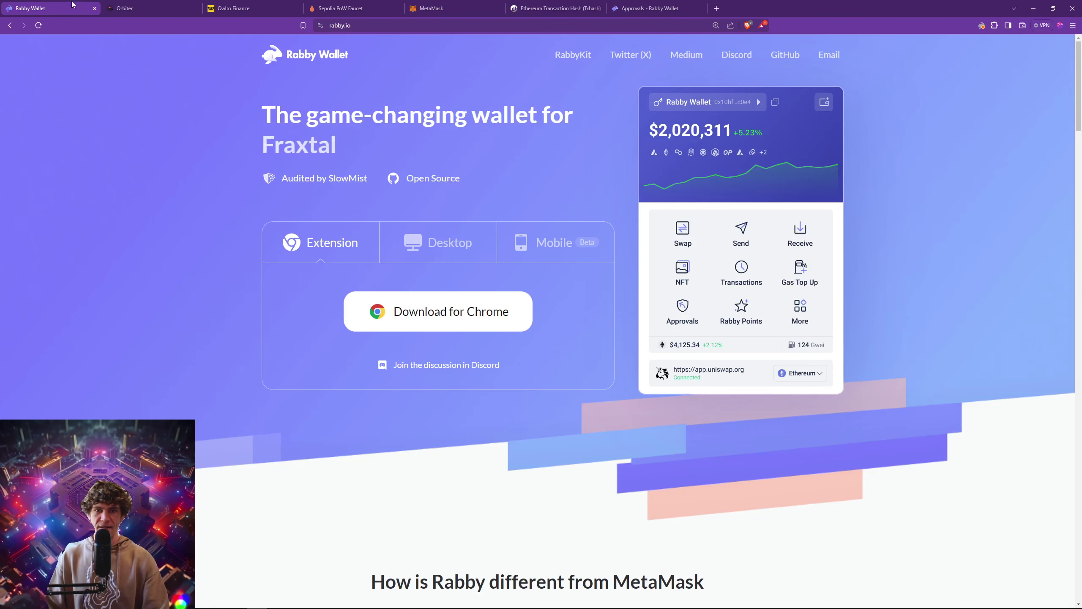
click(700, 9)
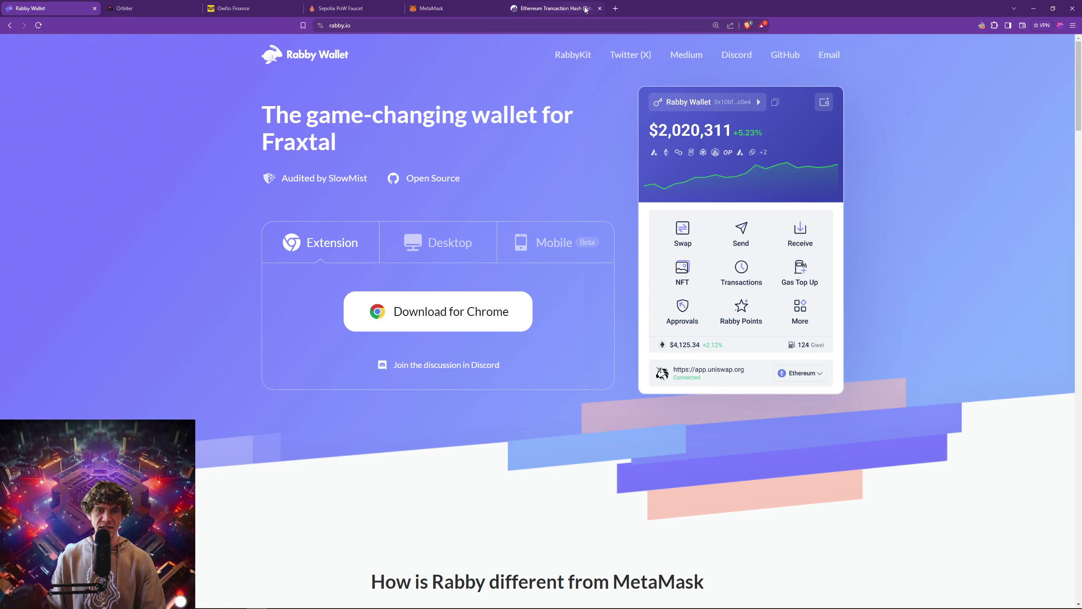
click(572, 9)
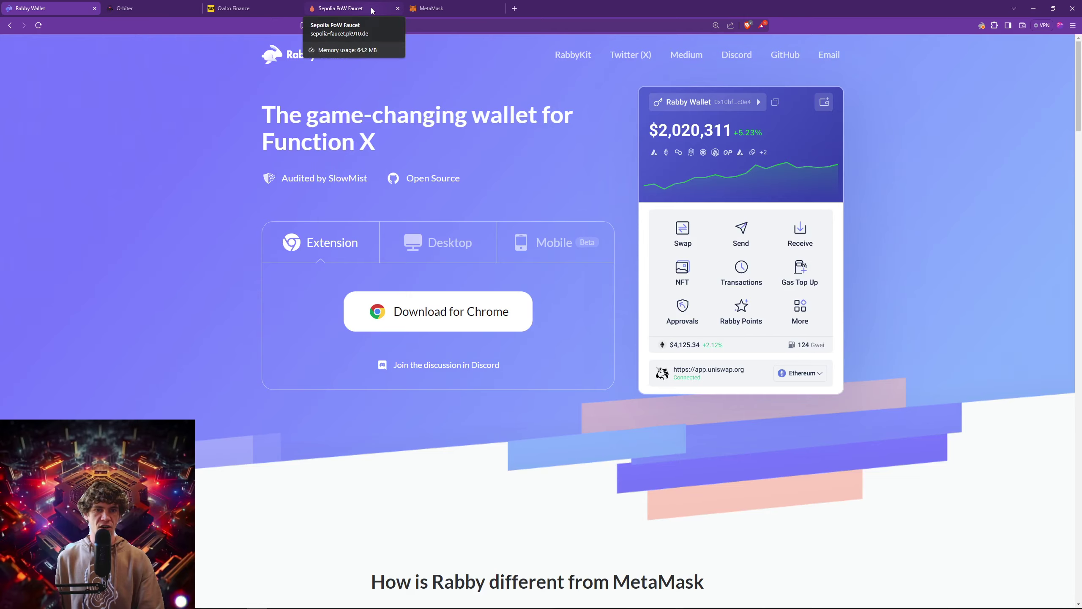
drag(361, 9, 175, 19)
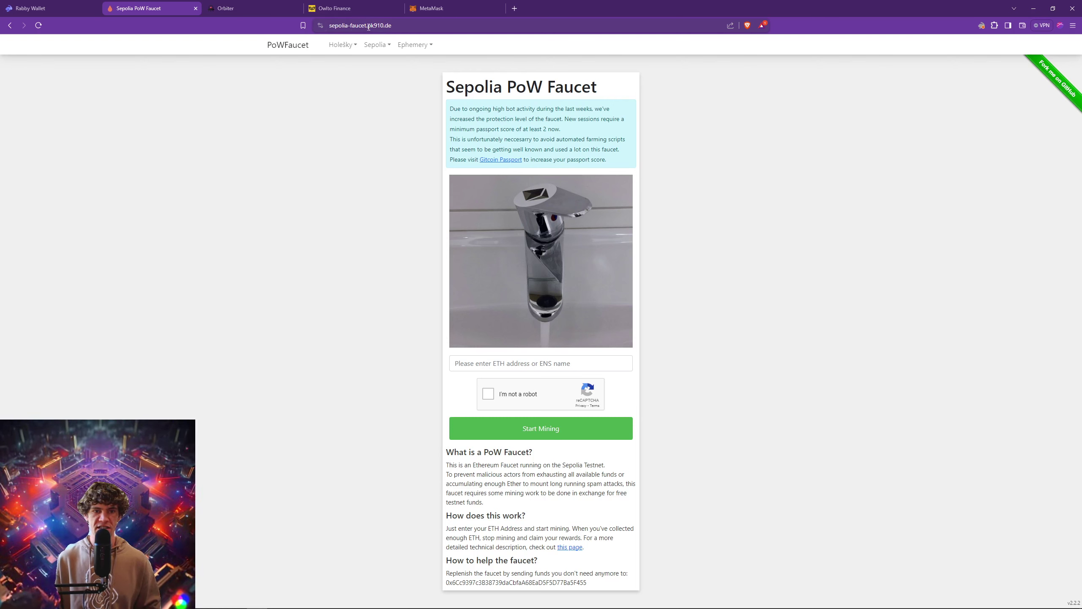
Paste the copied Rabby wallet address into the faucet's ETH address field.
click(351, 47)
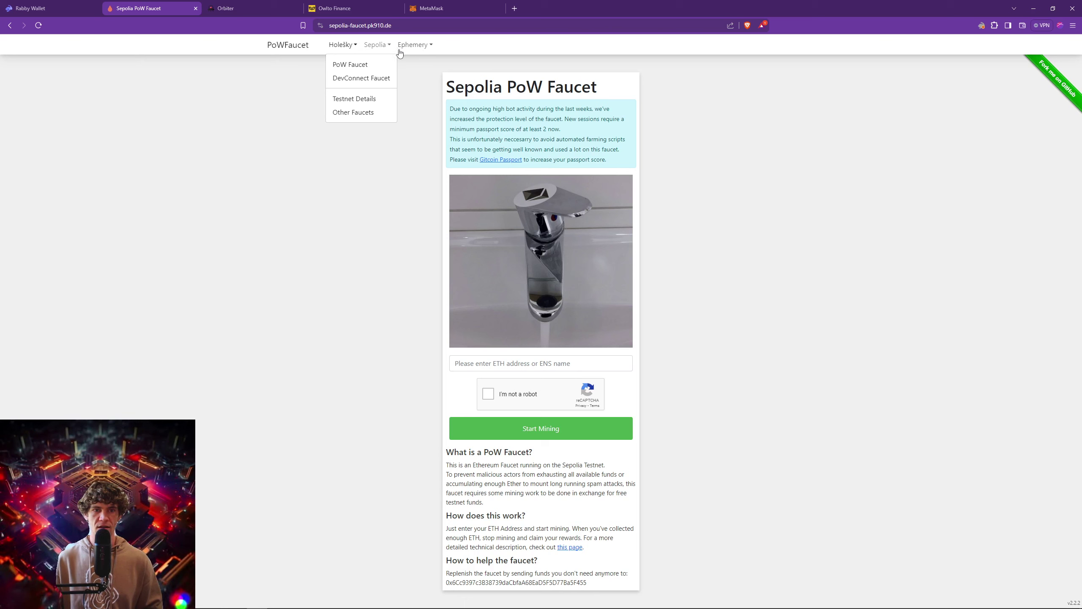
click(440, 68)
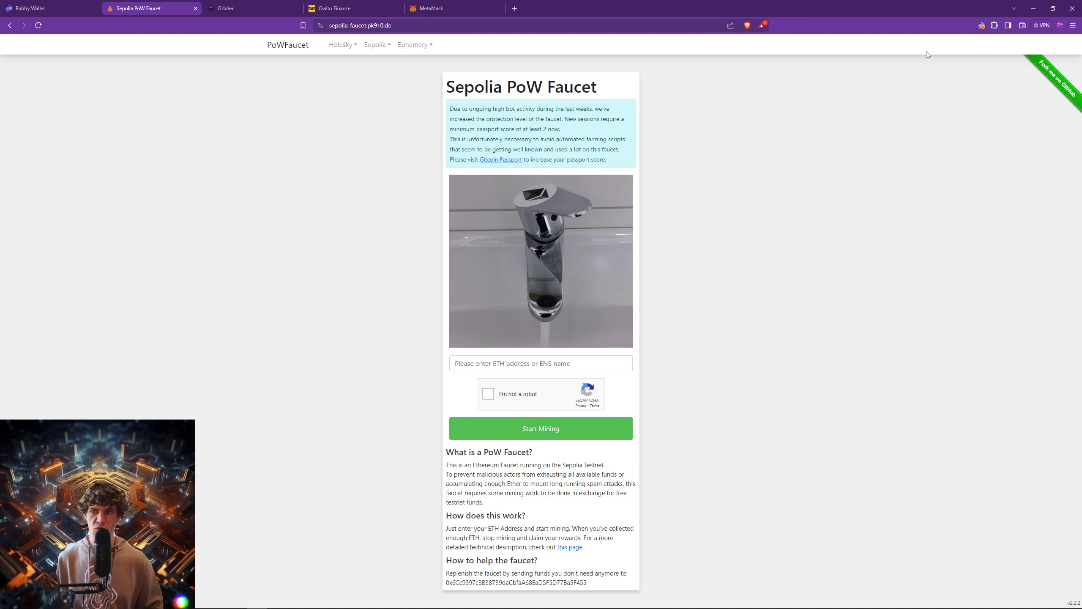
click(980, 26)
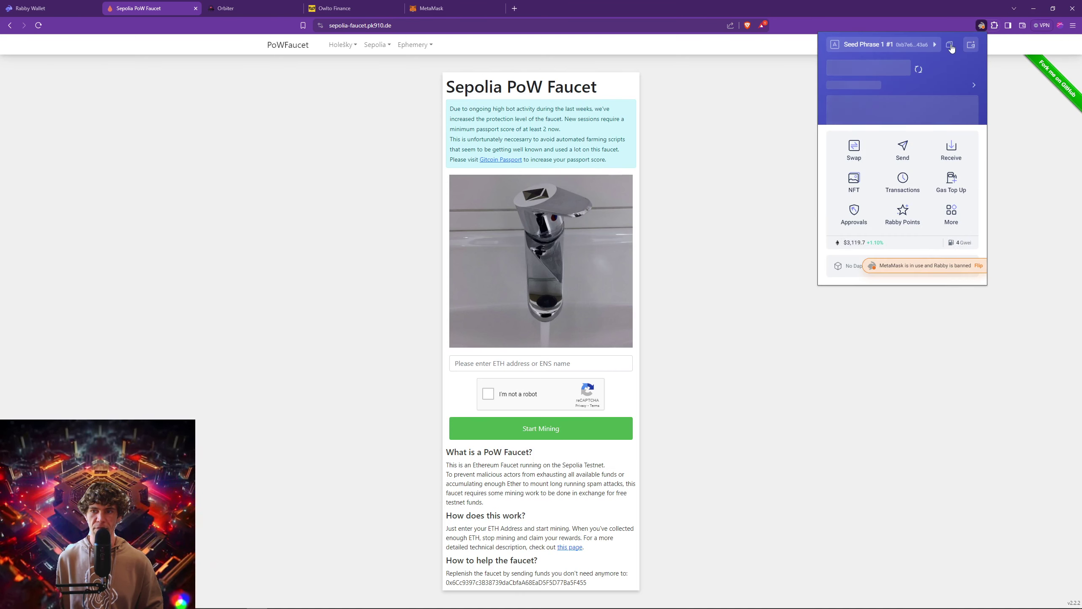
click(950, 44)
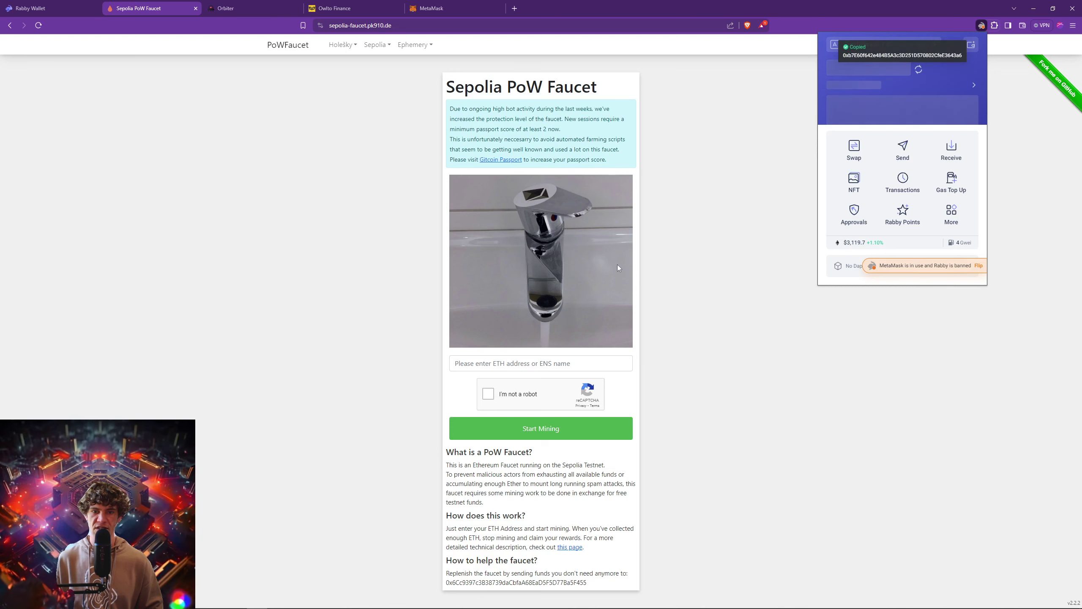
click(573, 363)
key(ctrl+v)
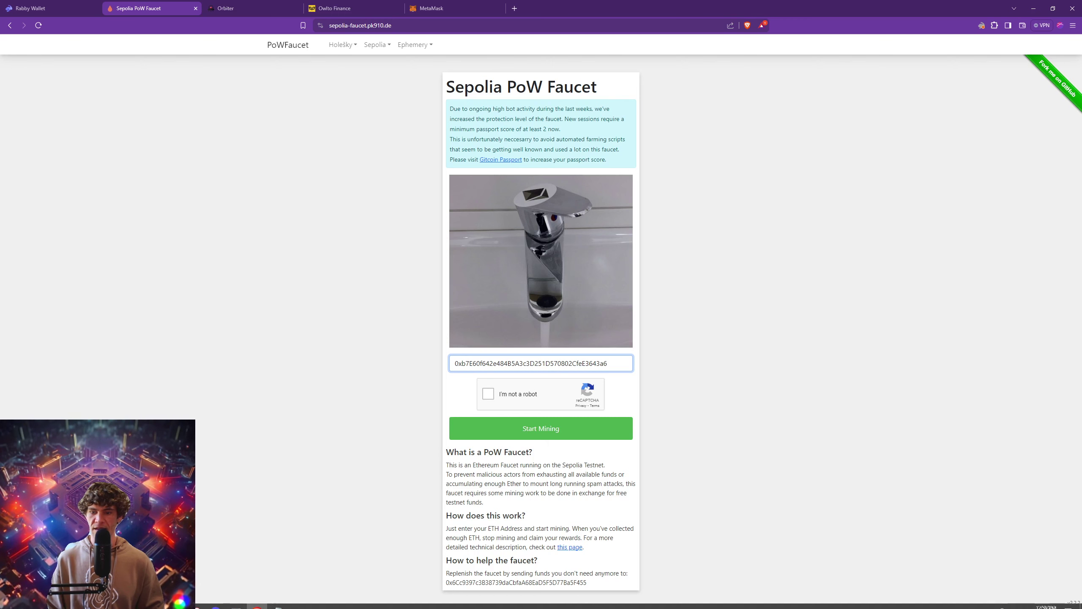
mouse_move(1014, 601)
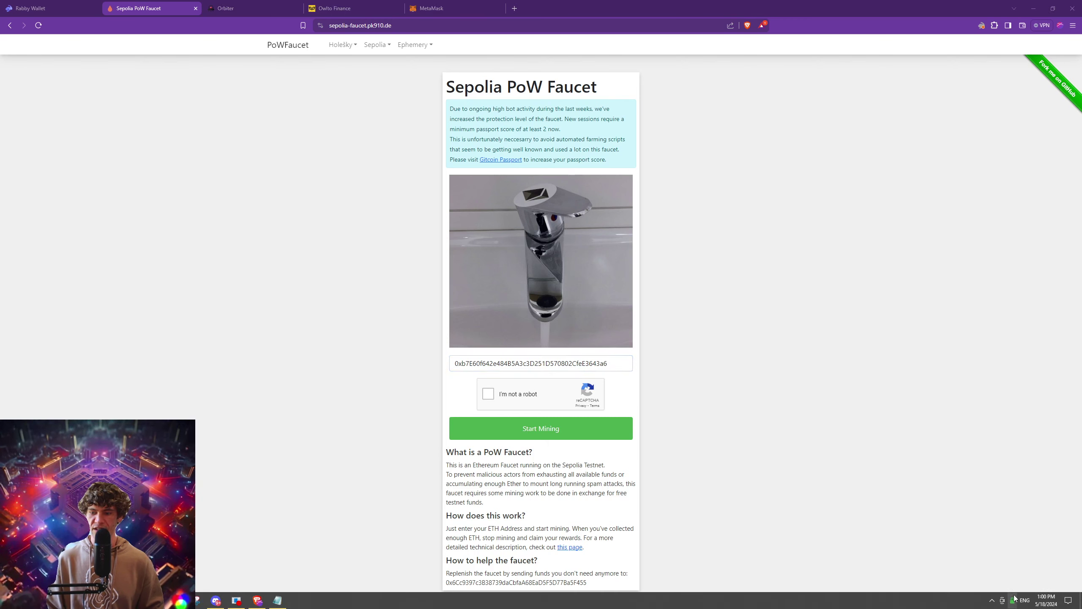
Confirm the VPN is on, try the robot check, and dismiss the reCAPTCHA error.
click(1012, 600)
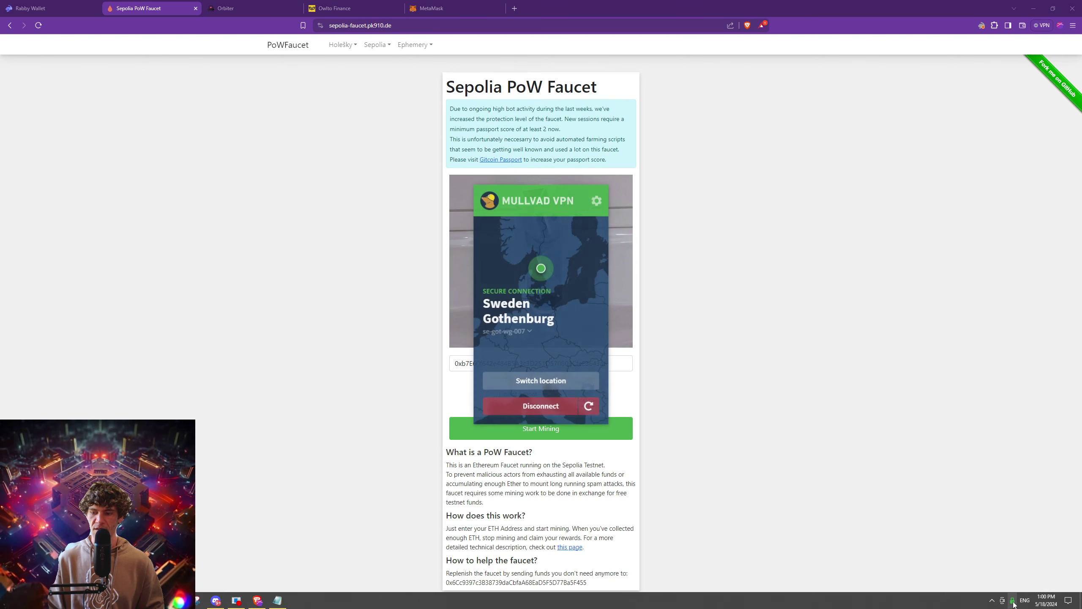
click(722, 393)
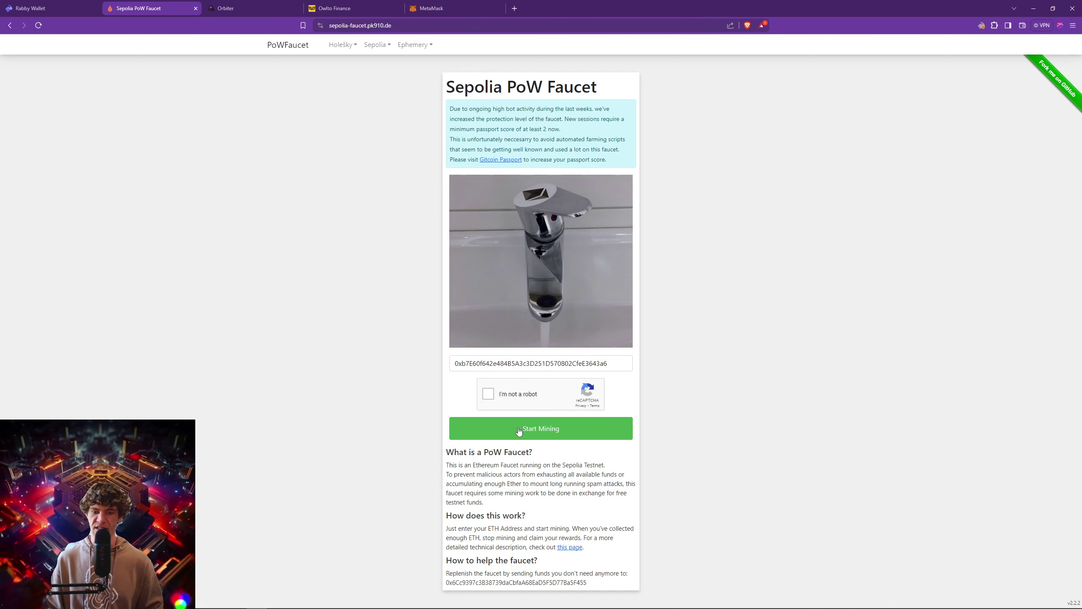
click(490, 393)
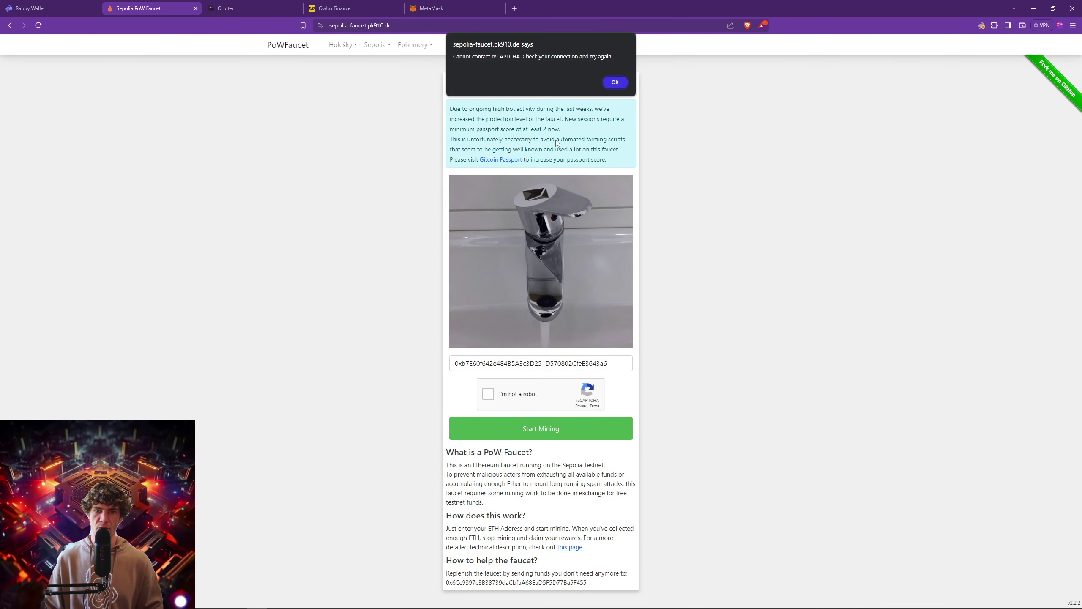
click(619, 87)
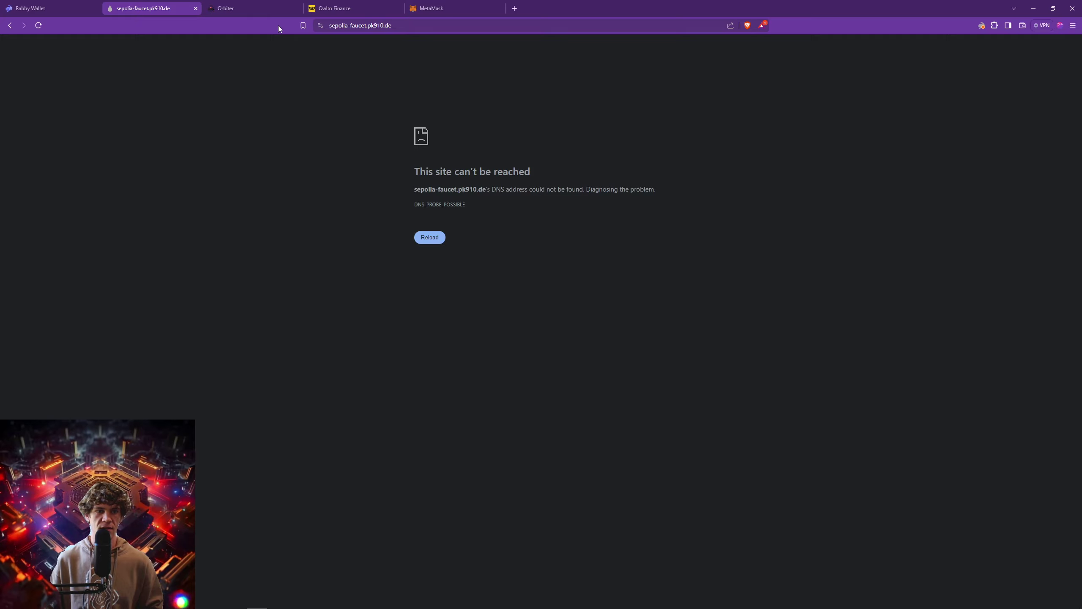
Select the faucet URL and check the computer's network status from the tray.
click(415, 26)
click(440, 44)
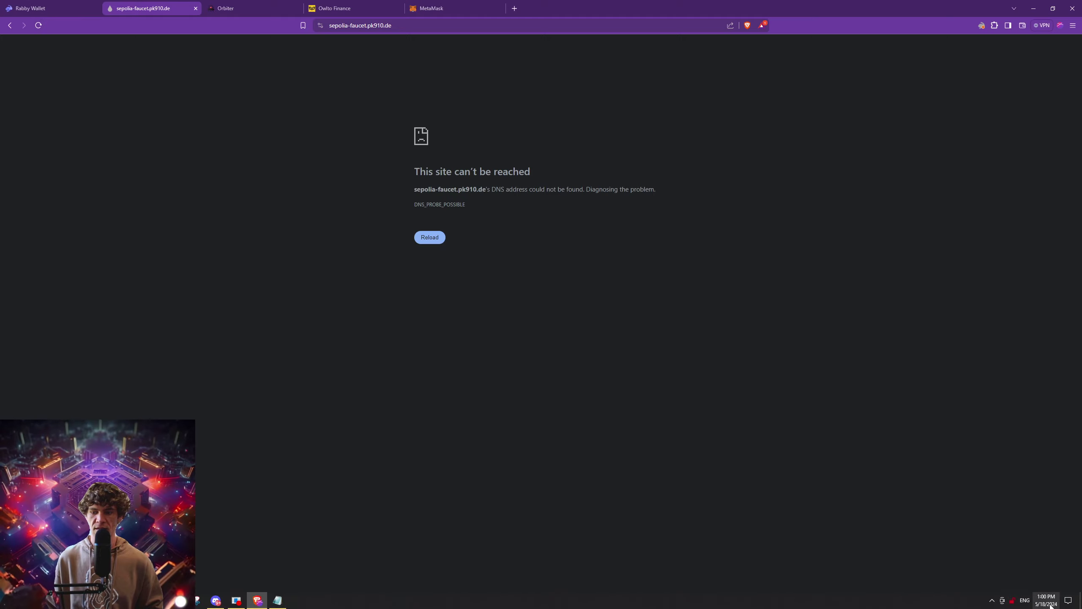
click(992, 600)
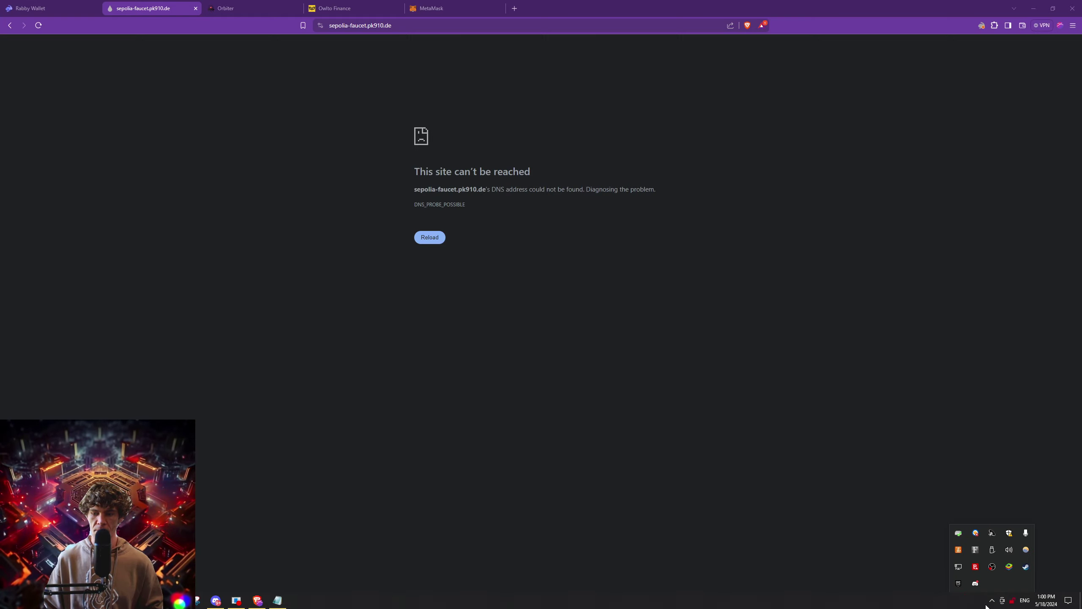
click(957, 568)
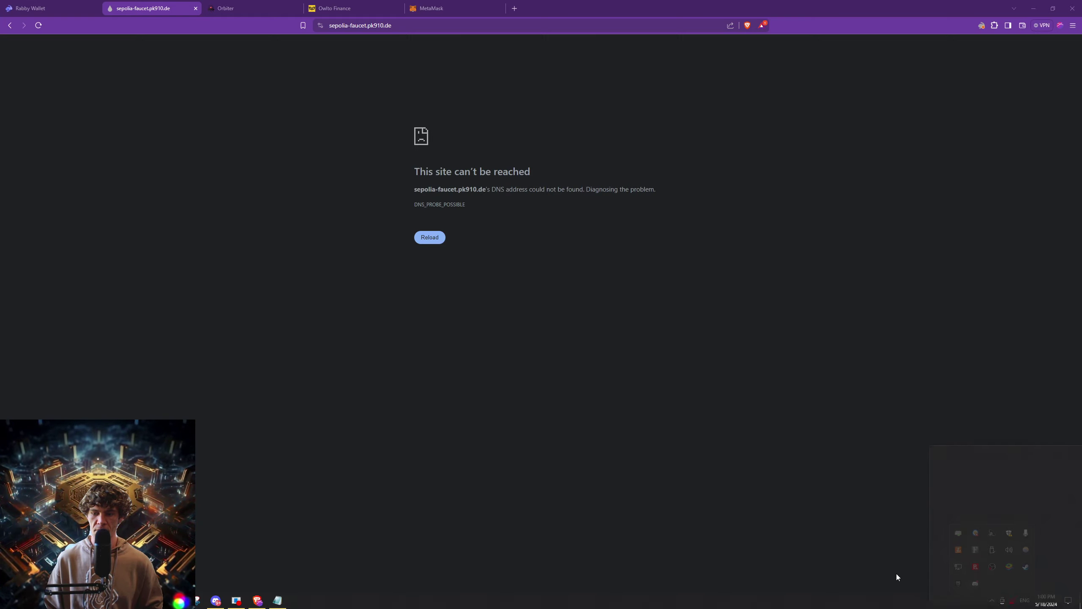
click(893, 550)
click(67, 21)
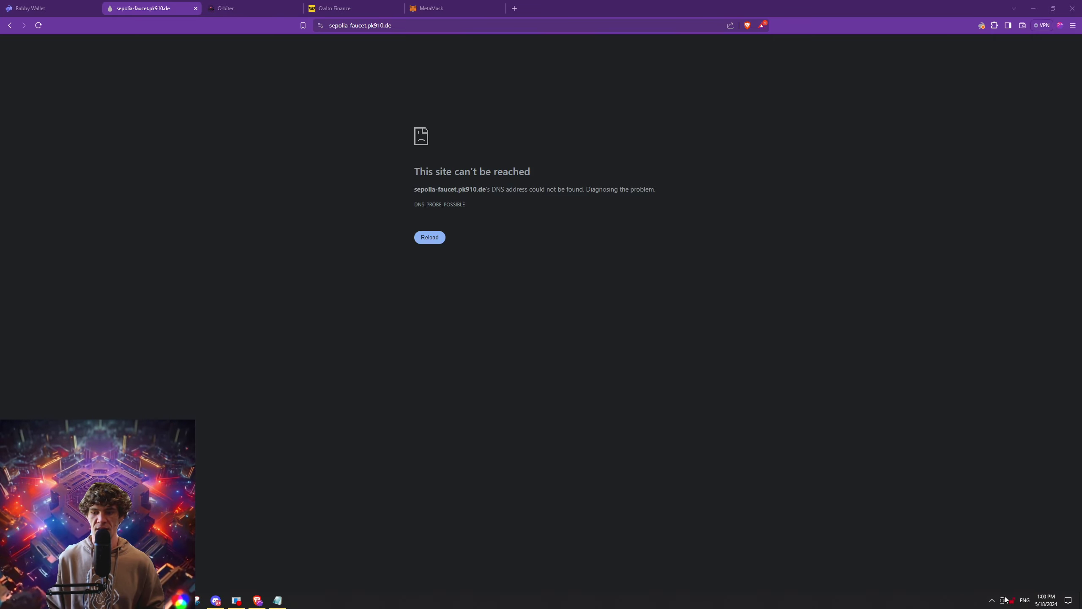
Reconnect Mullvad VPN to Sweden Gothenburg and reload the faucet page.
click(1012, 601)
click(530, 407)
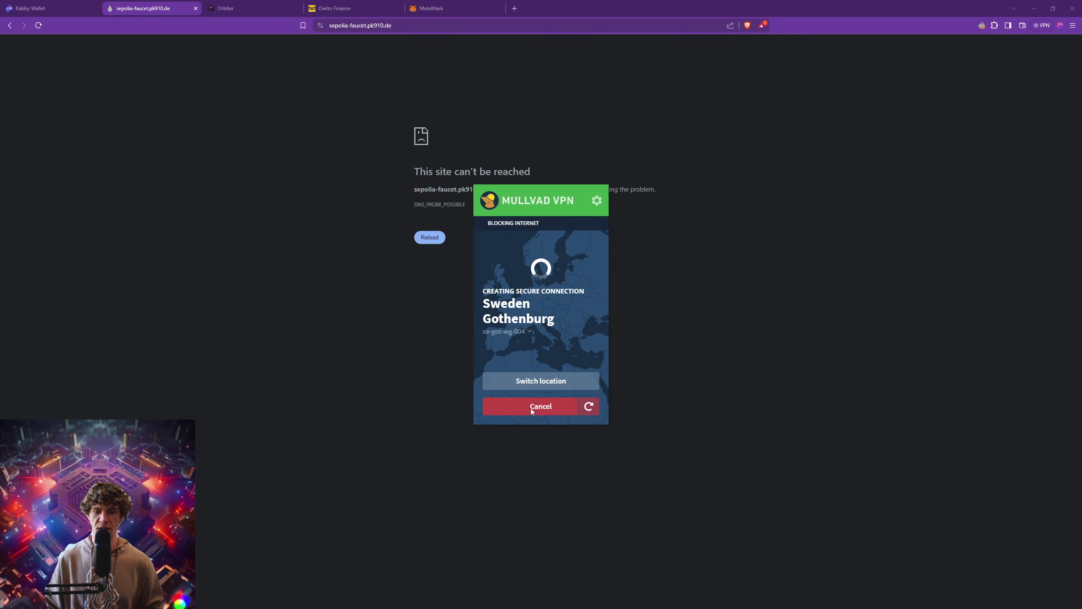
click(776, 221)
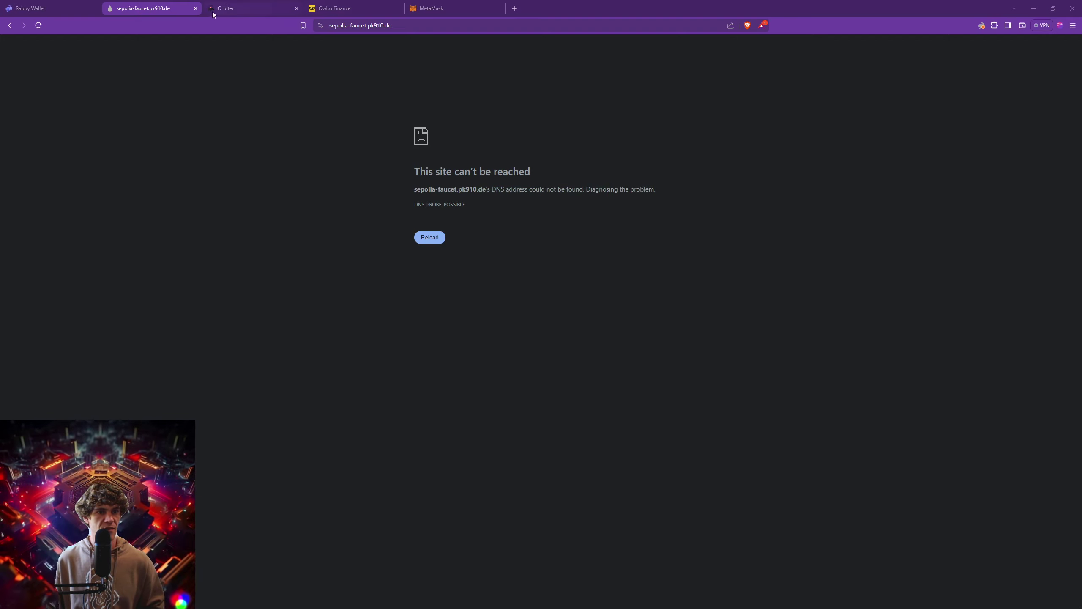
key(F5)
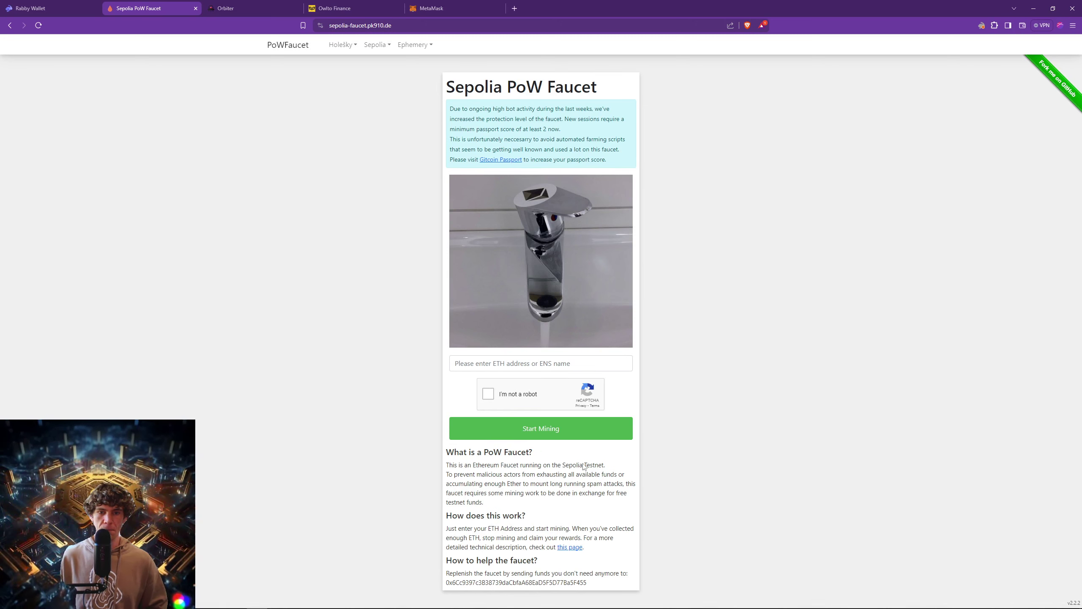
Open a new Brave window over the faucet page, widened and made taller.
click(520, 364)
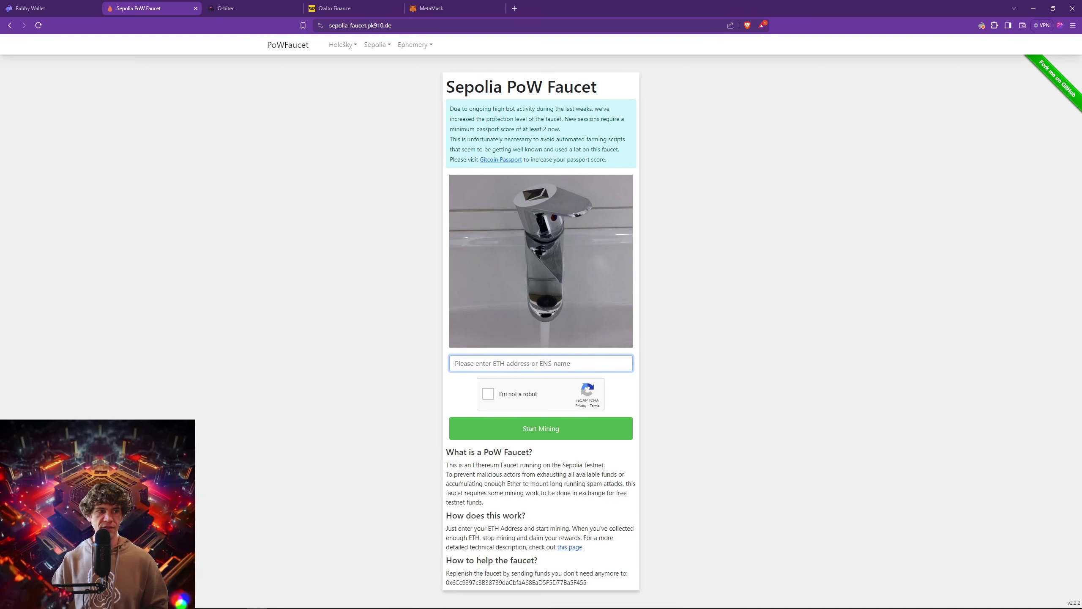
key(alt+Tab)
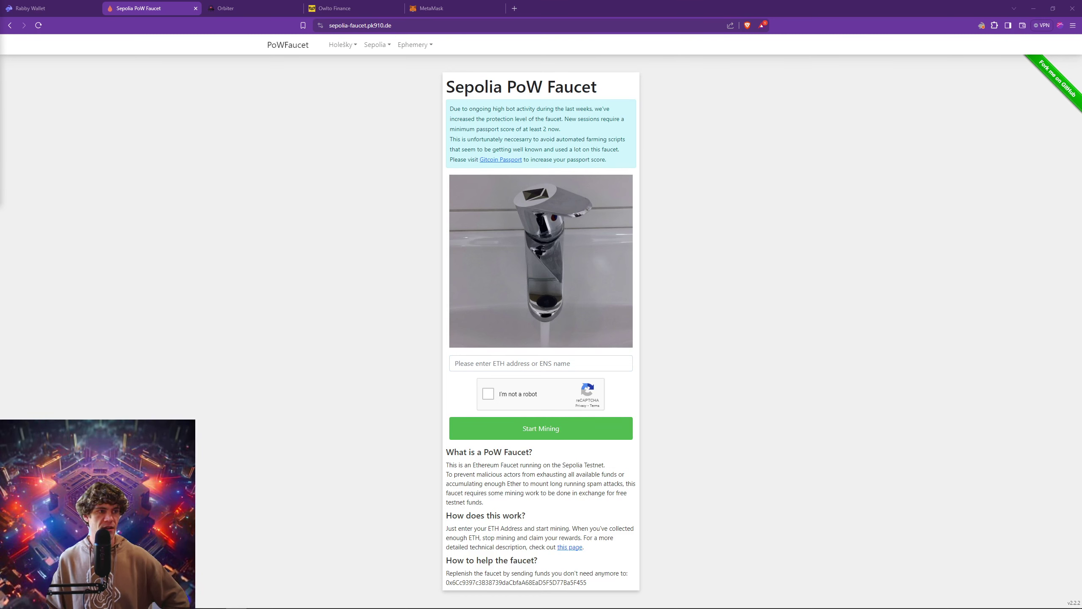
mouse_move(268, 606)
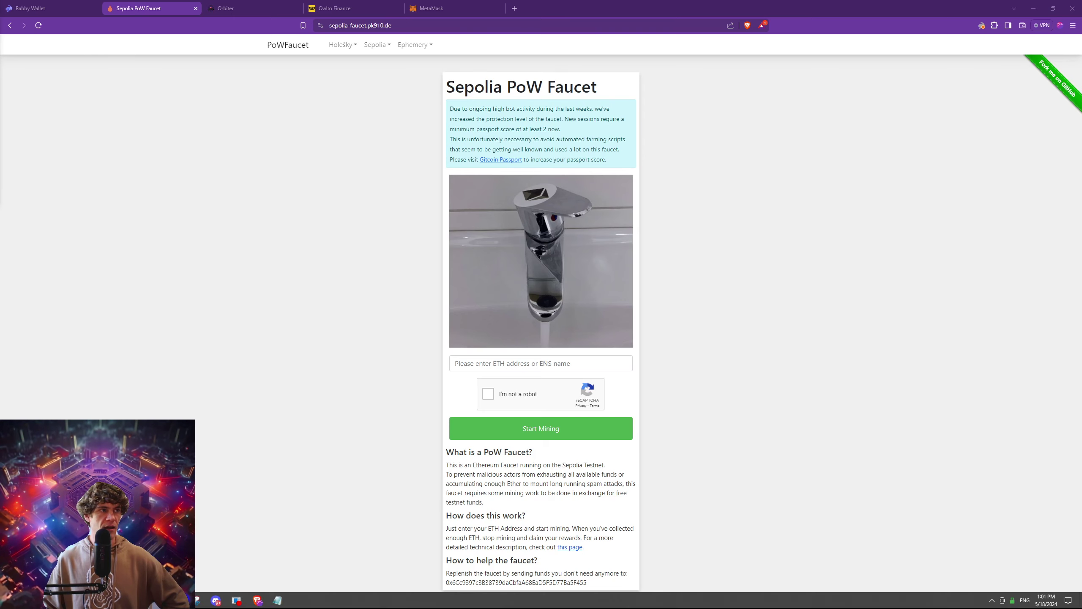
key(ctrl+n)
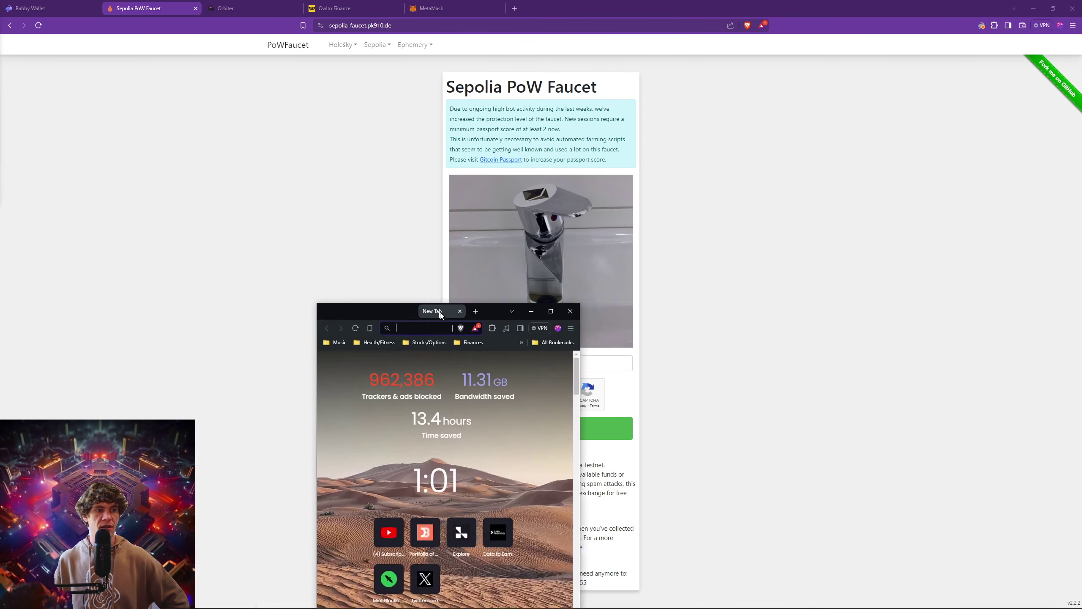
drag(464, 306, 375, 142)
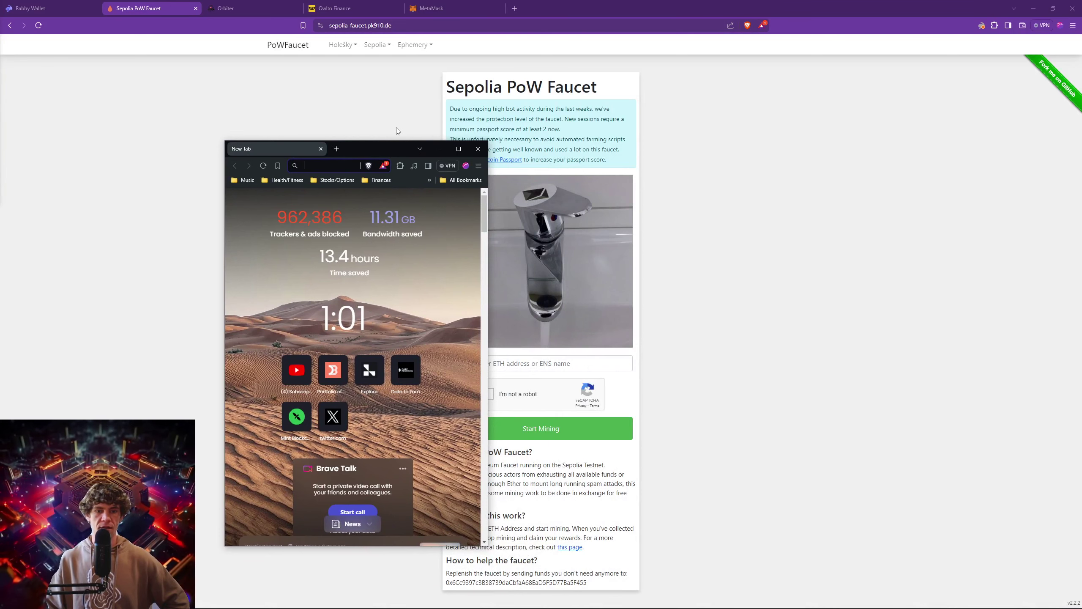
drag(486, 160, 1012, 162)
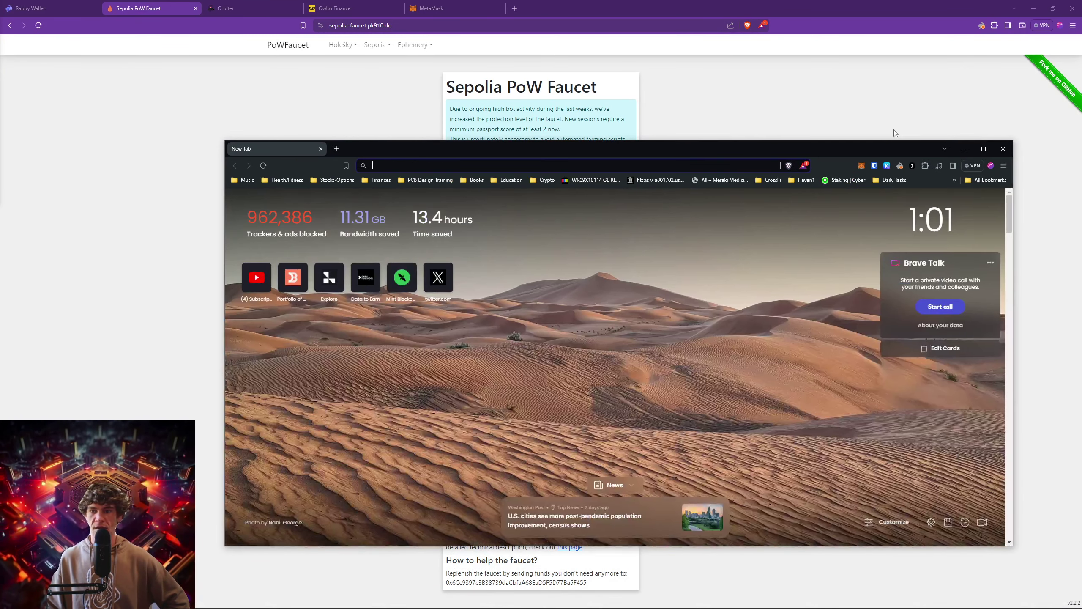
drag(886, 142, 888, 50)
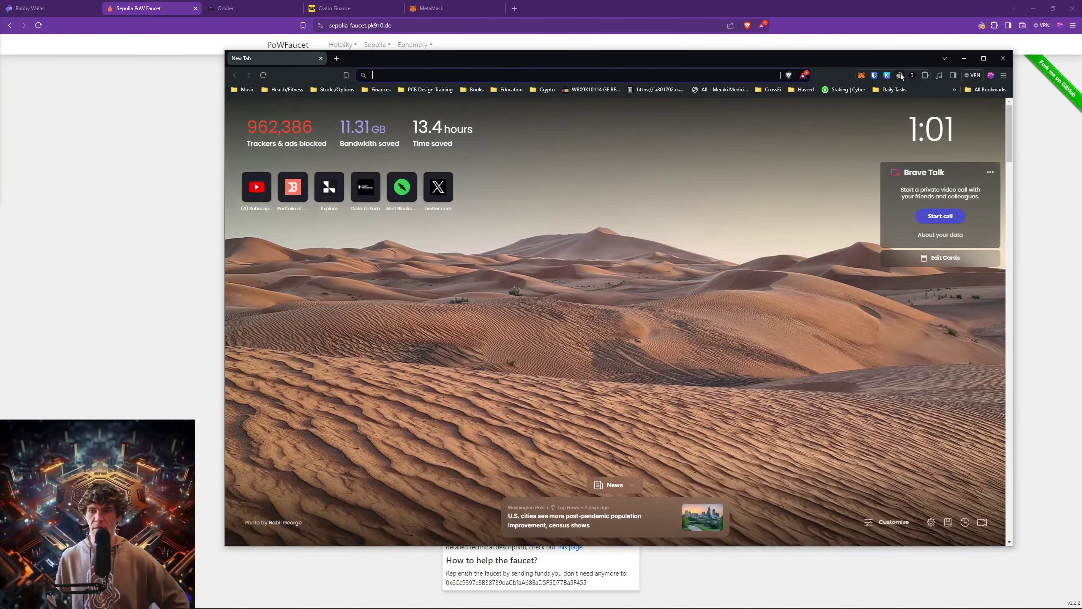
Show Rabby's asset balances for the Custom Network tab.
click(900, 76)
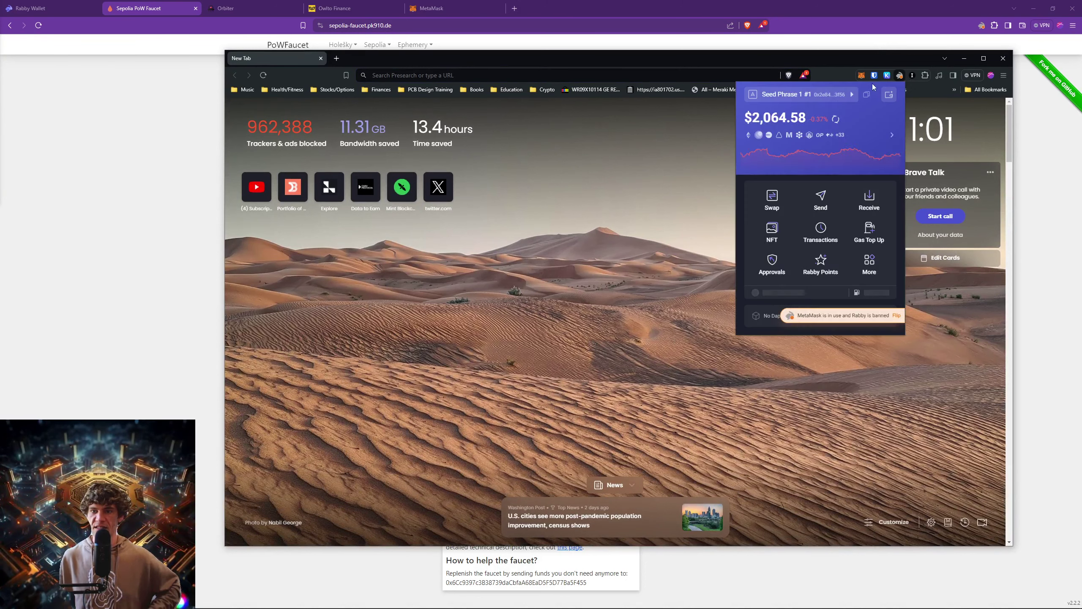
click(888, 95)
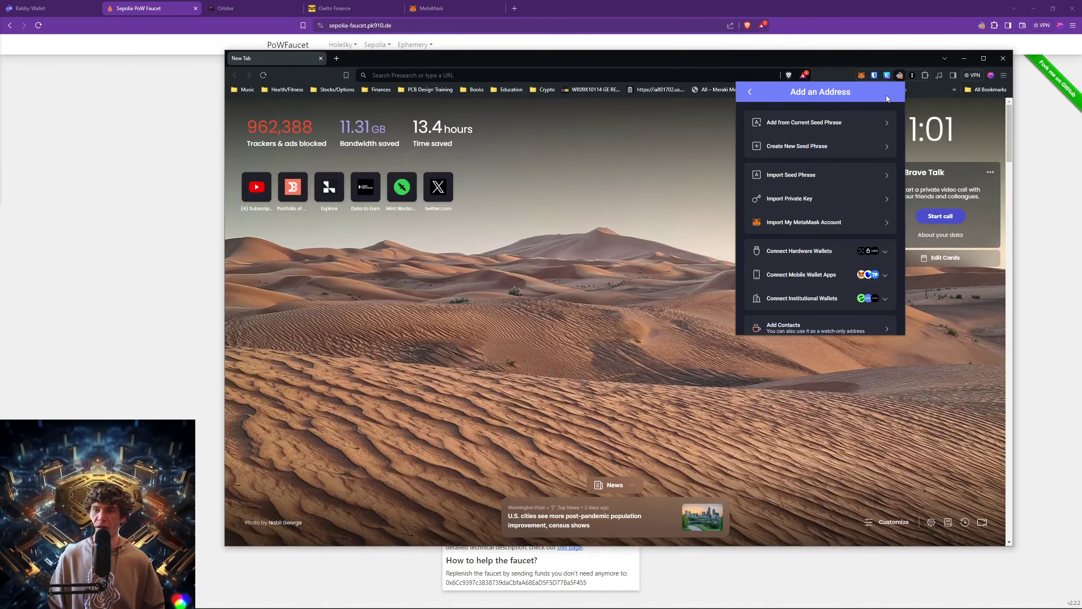
click(750, 94)
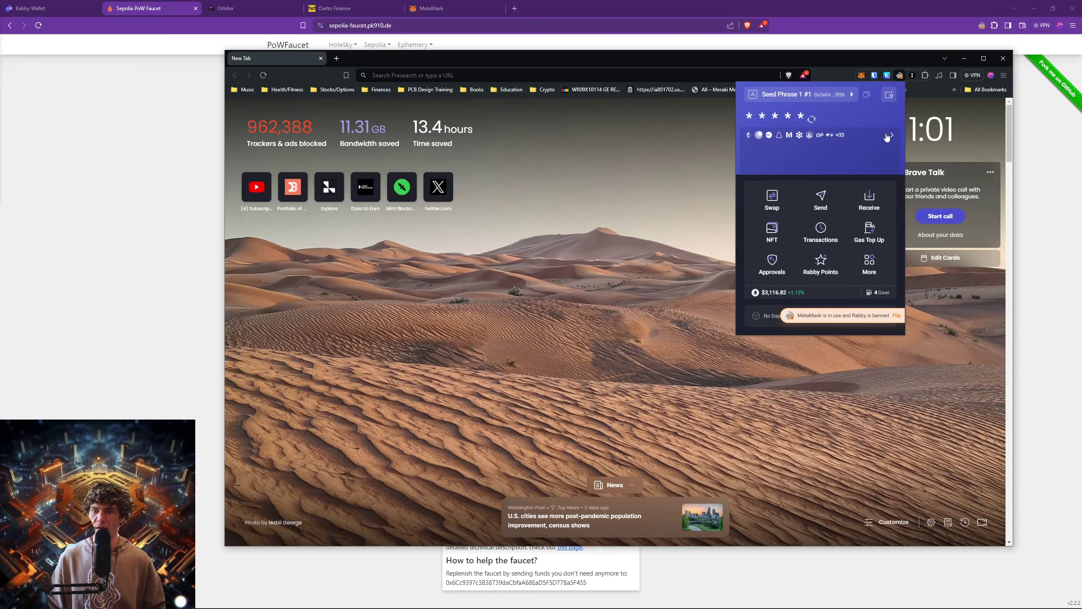
click(857, 136)
click(843, 144)
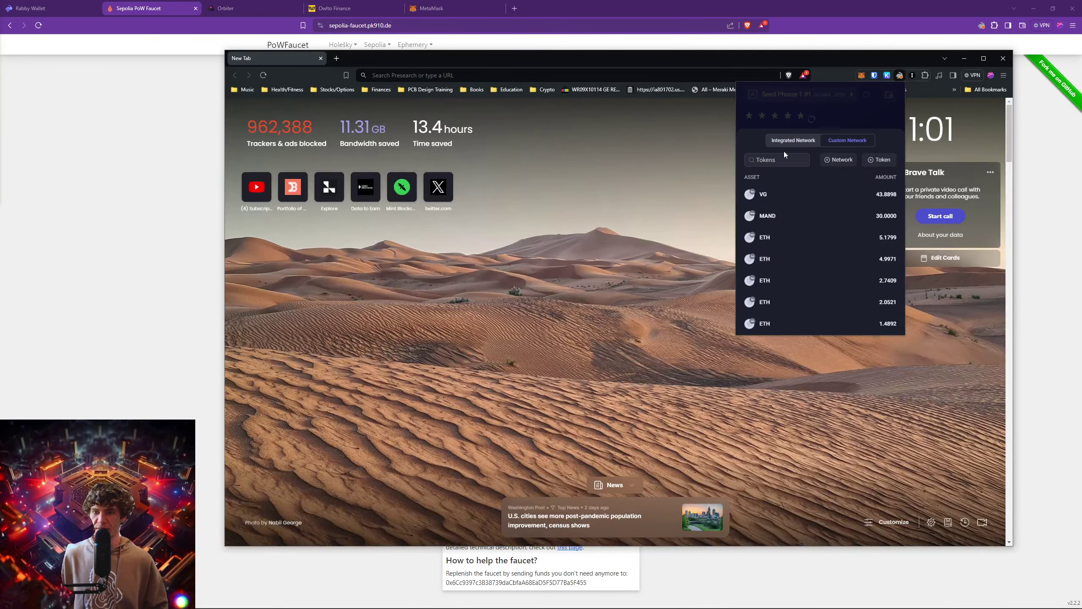
Filter the custom-network tokens by the search term 'eth'.
click(781, 158)
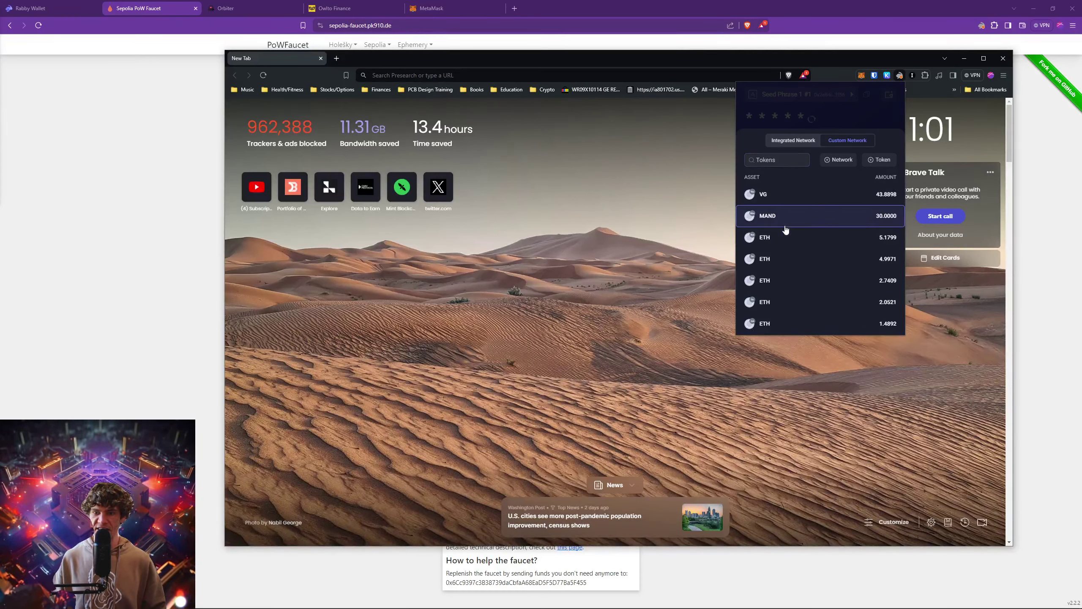
click(781, 160)
text(s)
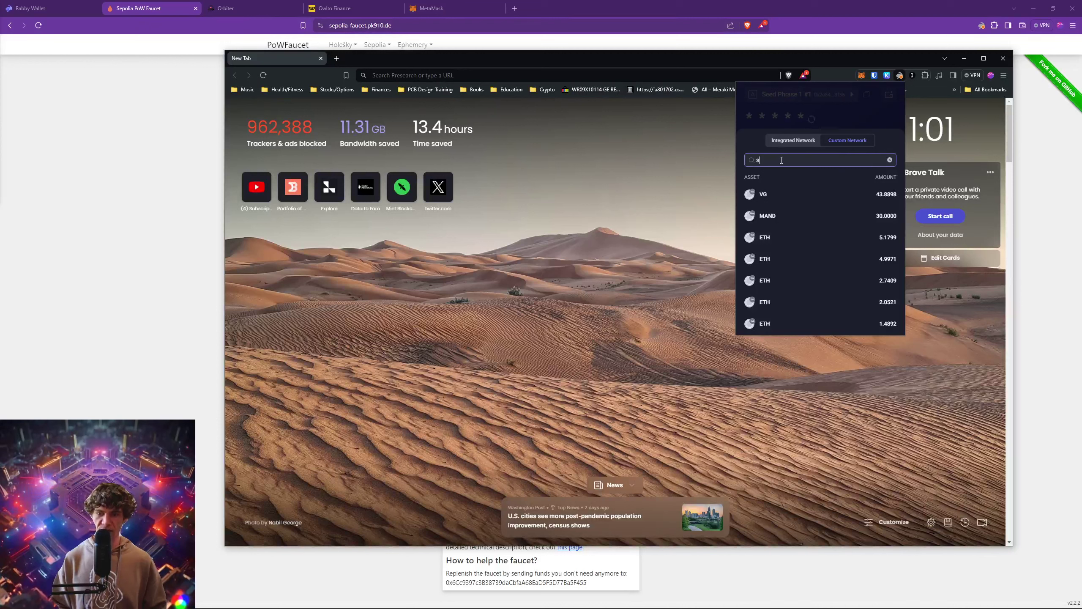
text(ep)
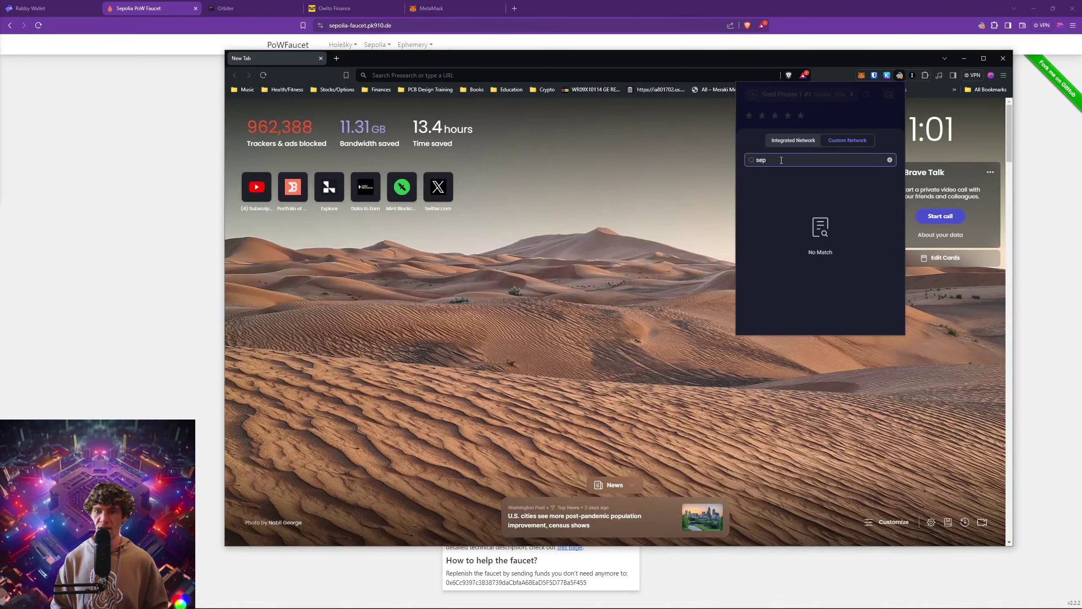
key(BackSpace)
key(BackSpace)
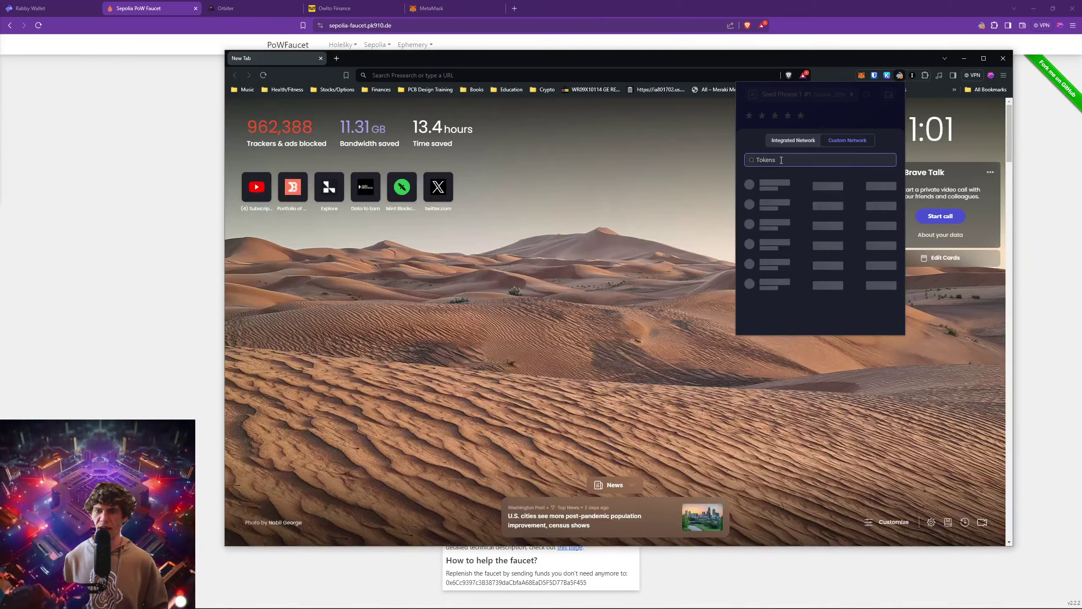
text(eth)
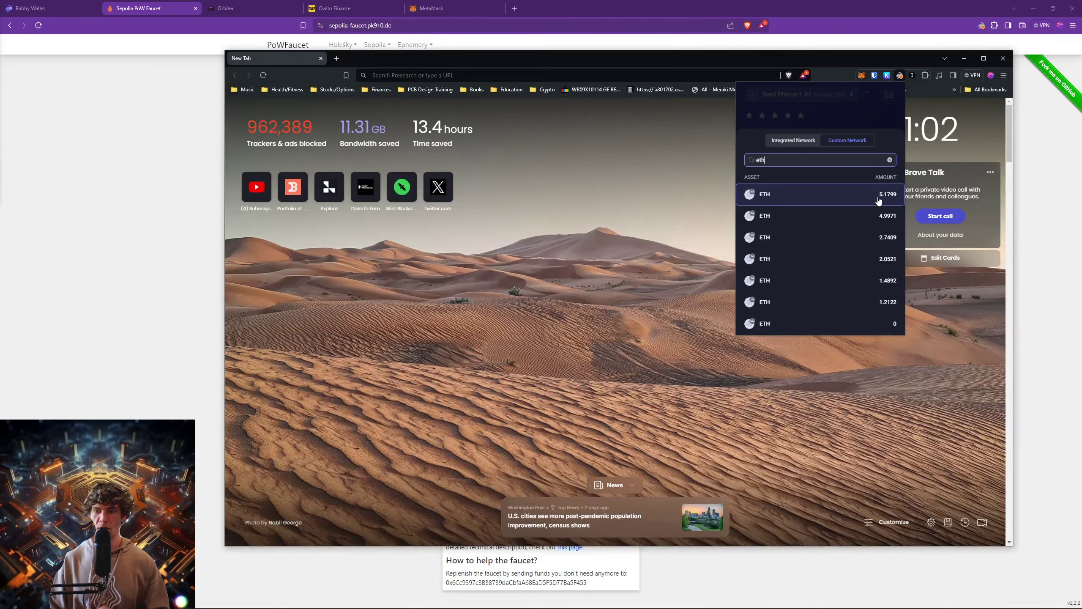
Switch the faucet page to Holešky after briefly viewing the first ETH holding.
click(779, 196)
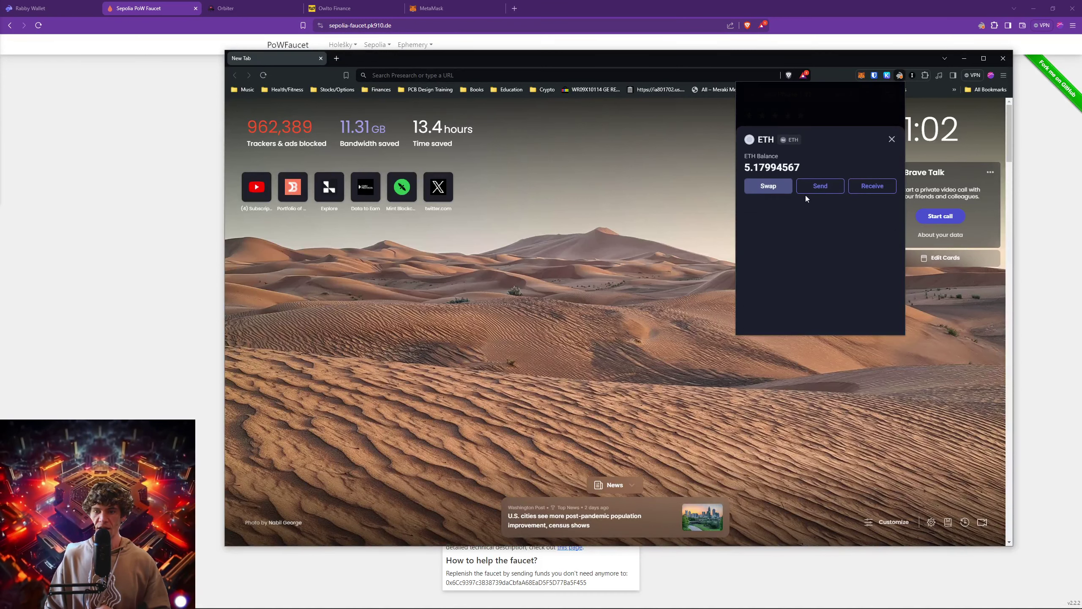
click(895, 142)
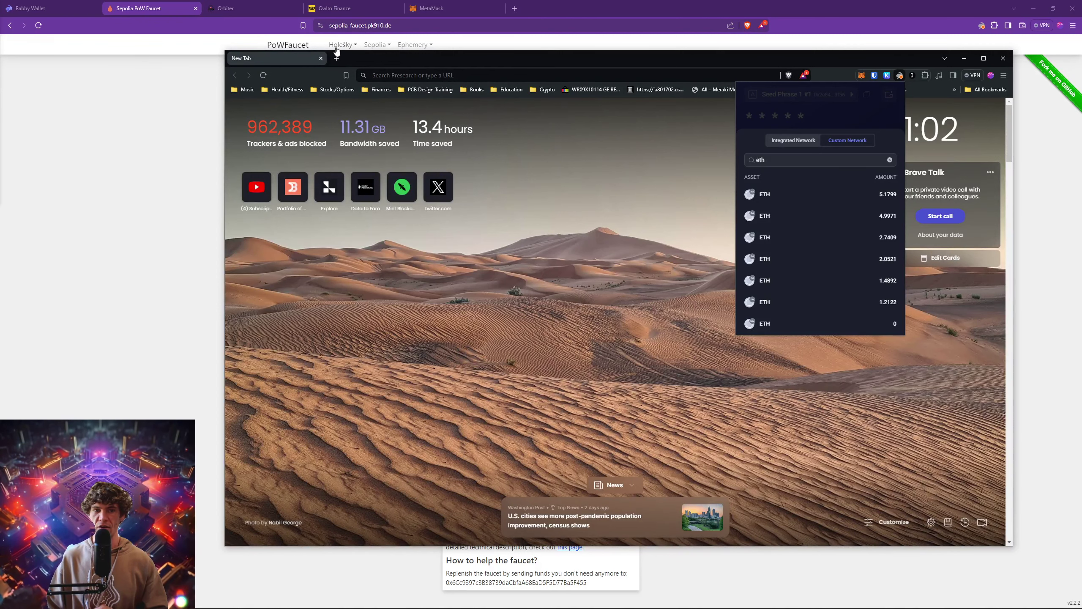
click(343, 45)
click(349, 65)
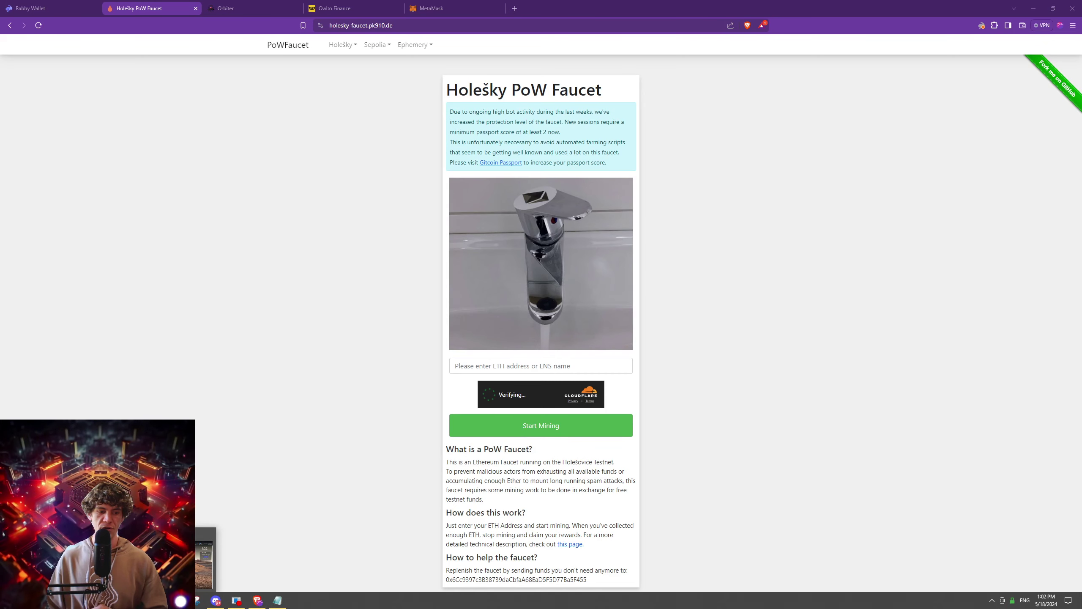
Open the Send form for the 5.1799 ETH holding in Rabby.
click(197, 600)
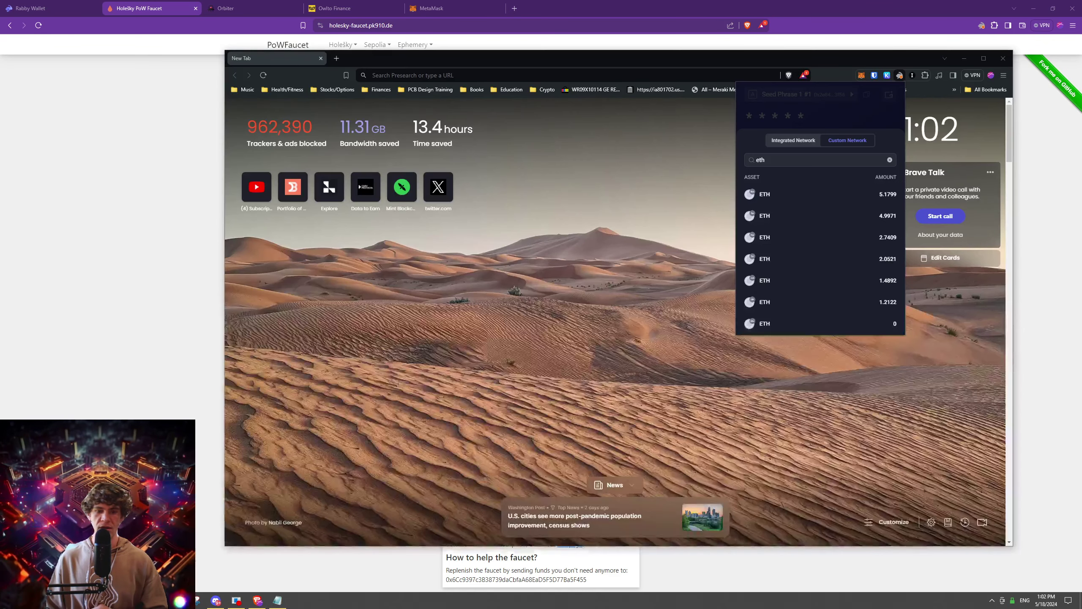
click(767, 195)
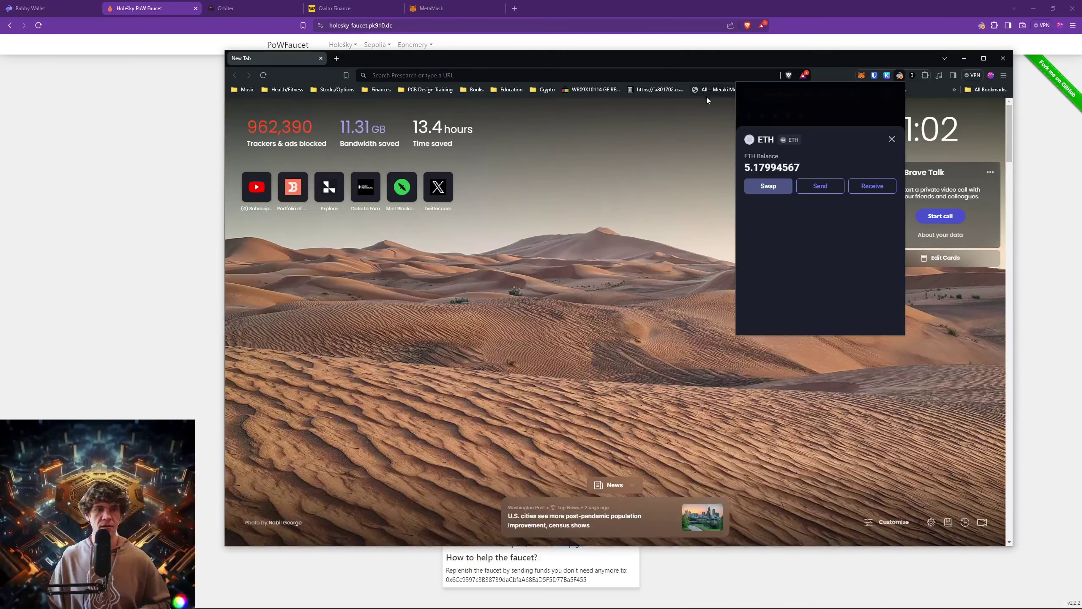
click(814, 188)
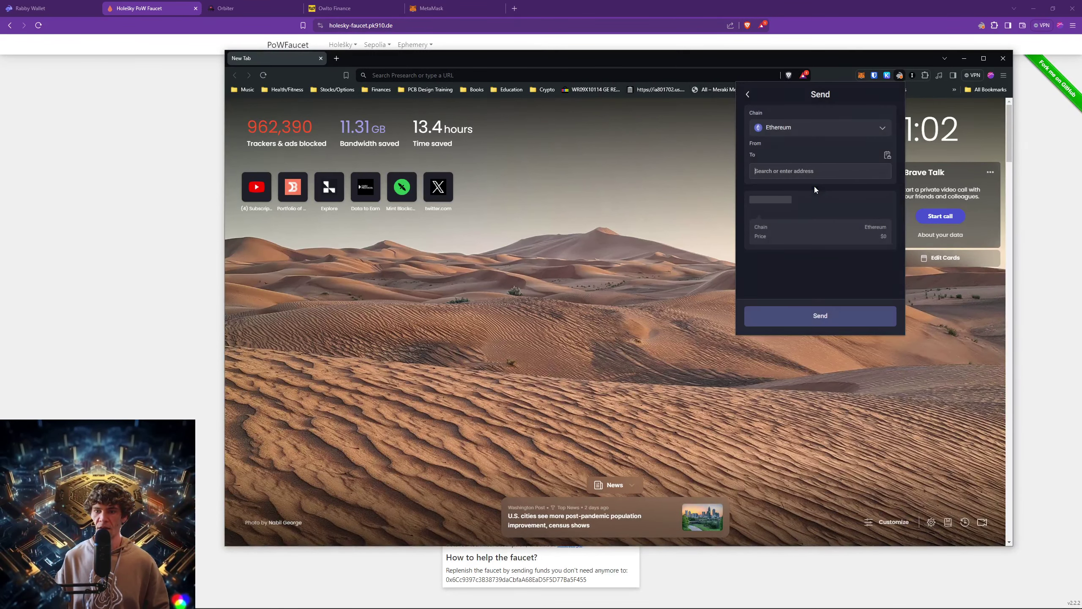
Paste the recipient address and save it as a contact named 'test wallet'.
click(784, 196)
text(0xb7E60f642e484B5A3c3D251D570802CfeE3643a6)
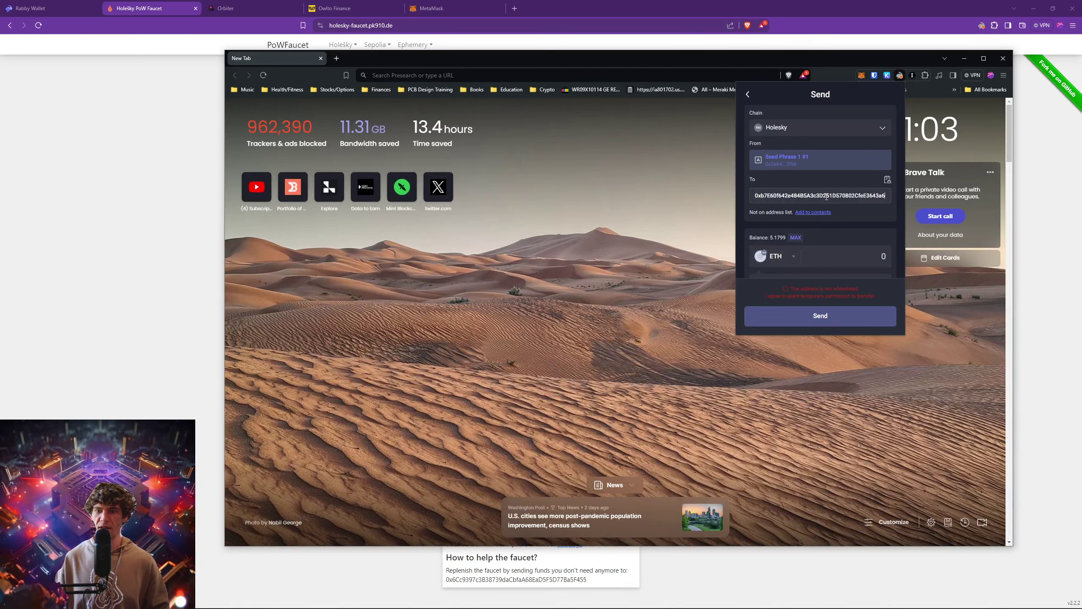
click(801, 213)
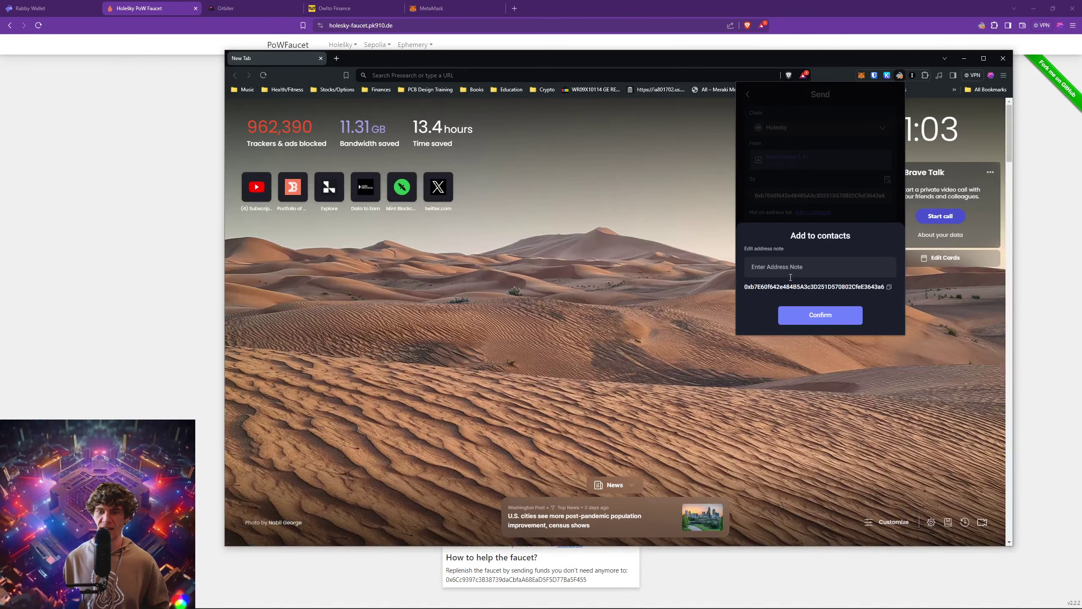
click(794, 268)
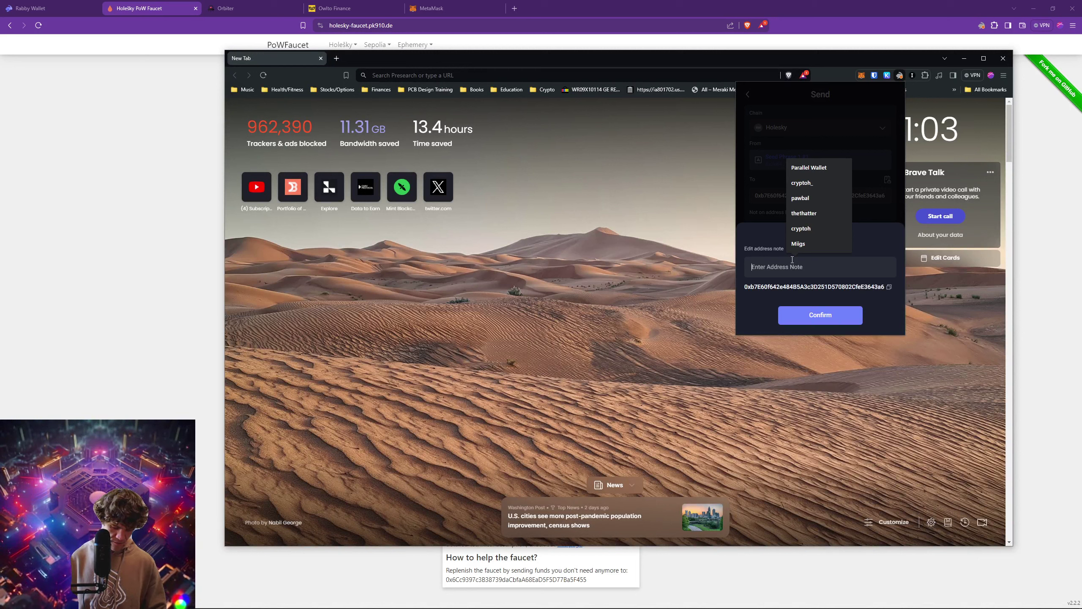
text(test wallet)
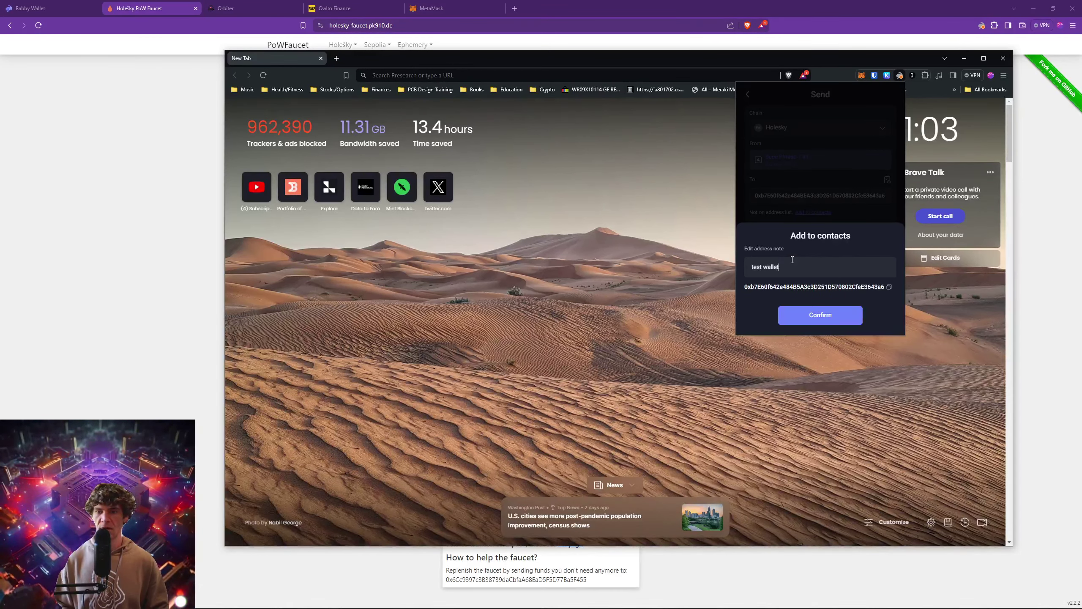
click(818, 314)
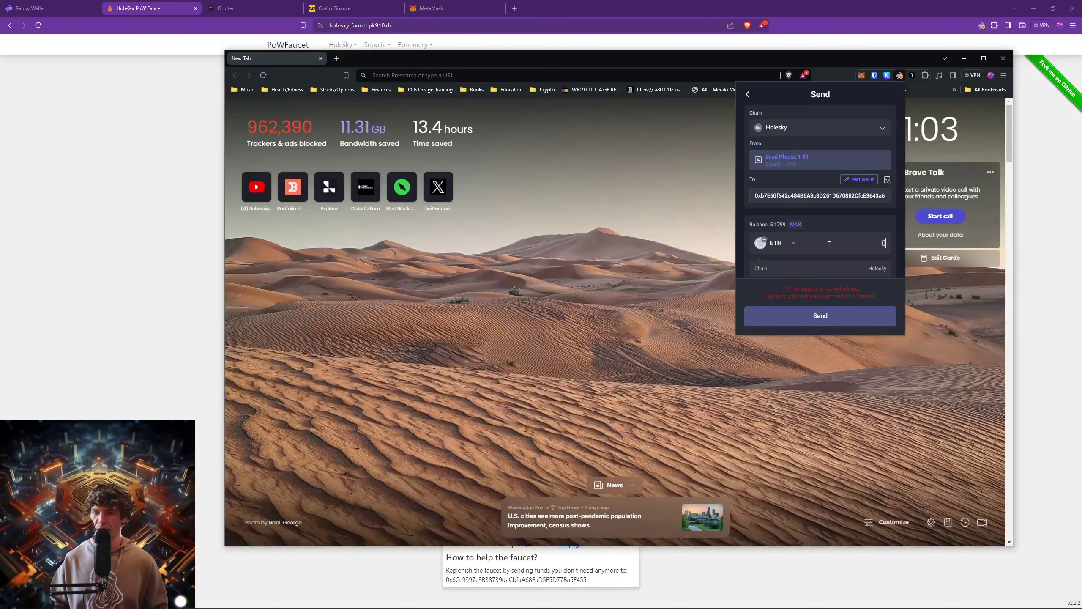
Enter 3.5 ETH, confirm the wallet password with the recipient whitelisted, and submit the transfer.
text(3.5)
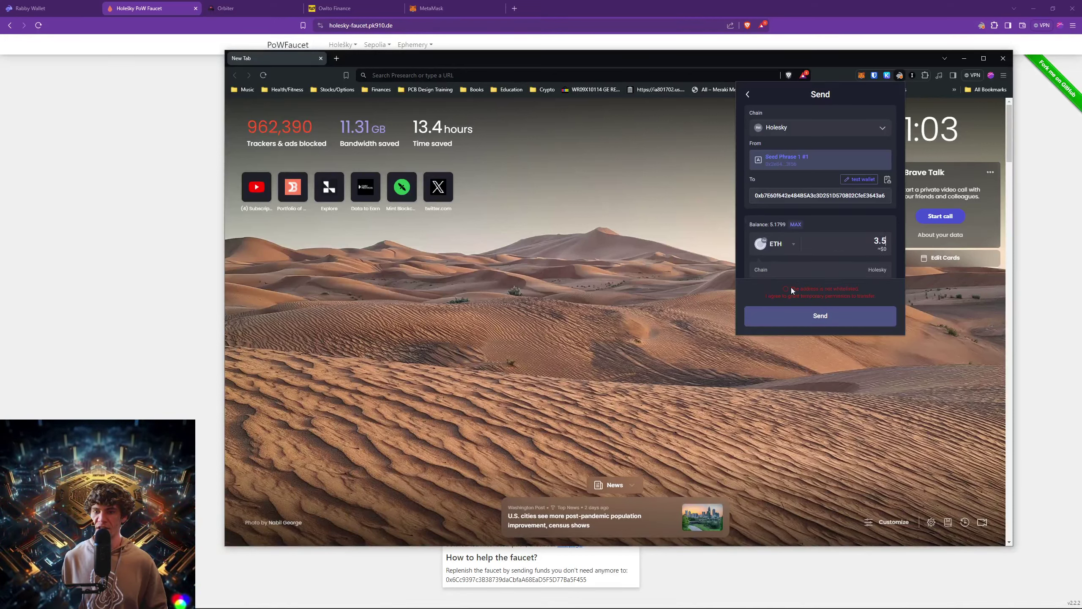
click(792, 290)
click(813, 263)
text(•)
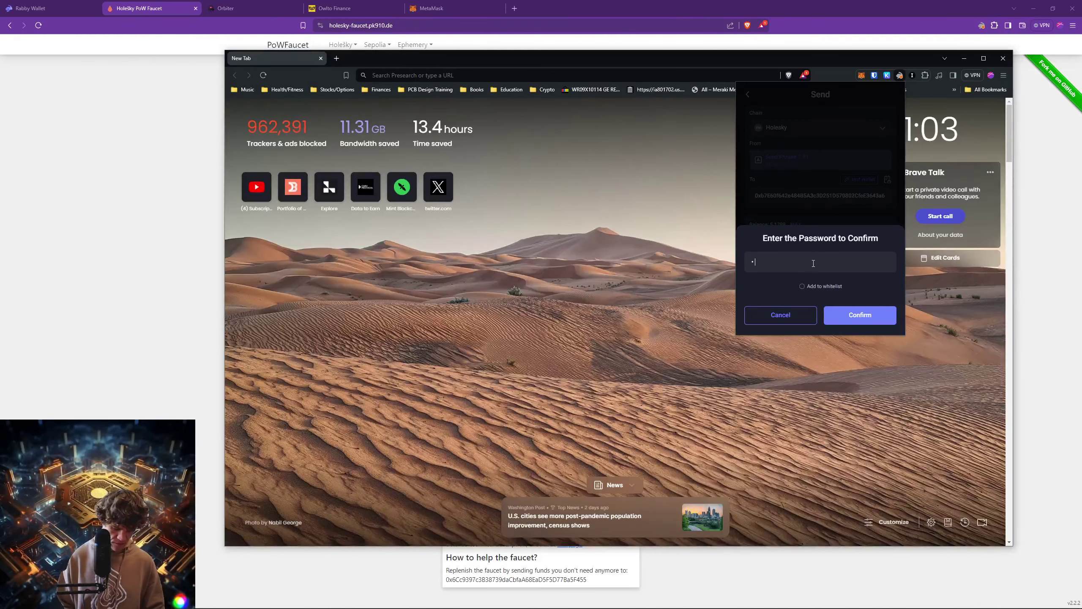
text(•••••••)
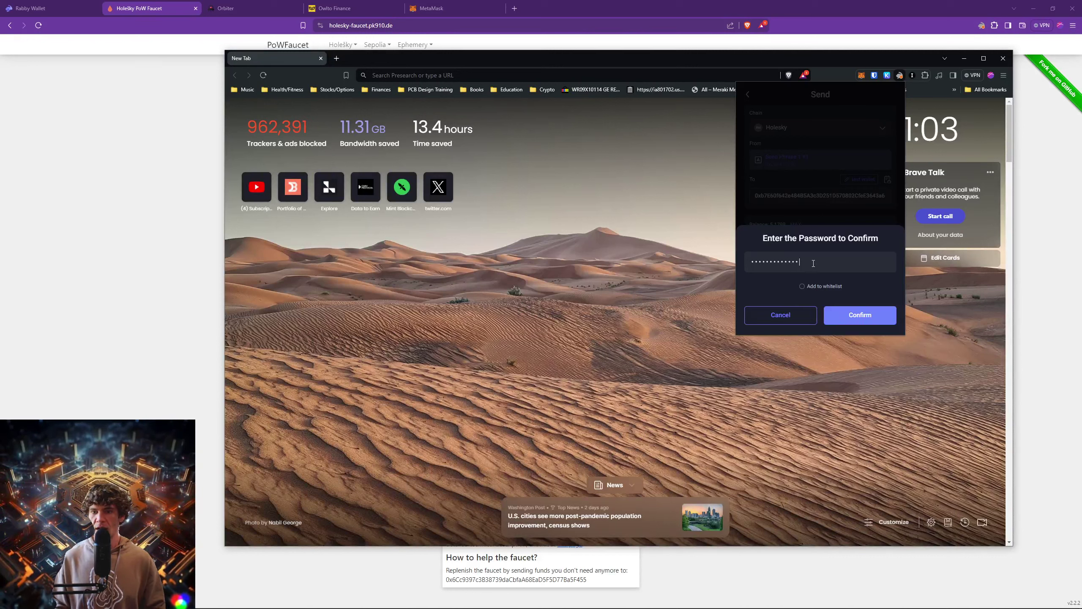
click(809, 287)
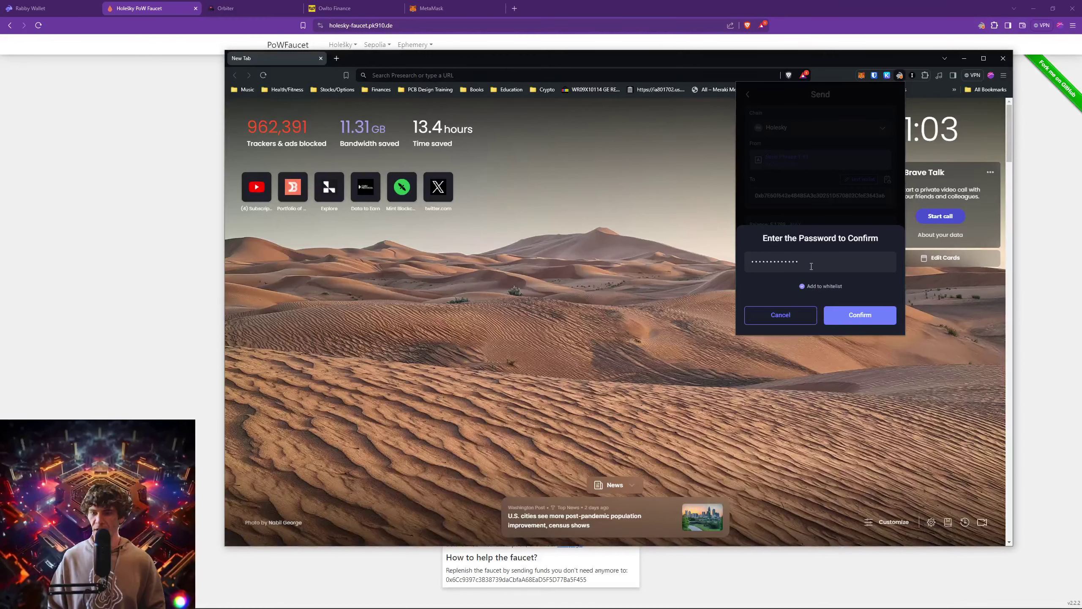
click(865, 319)
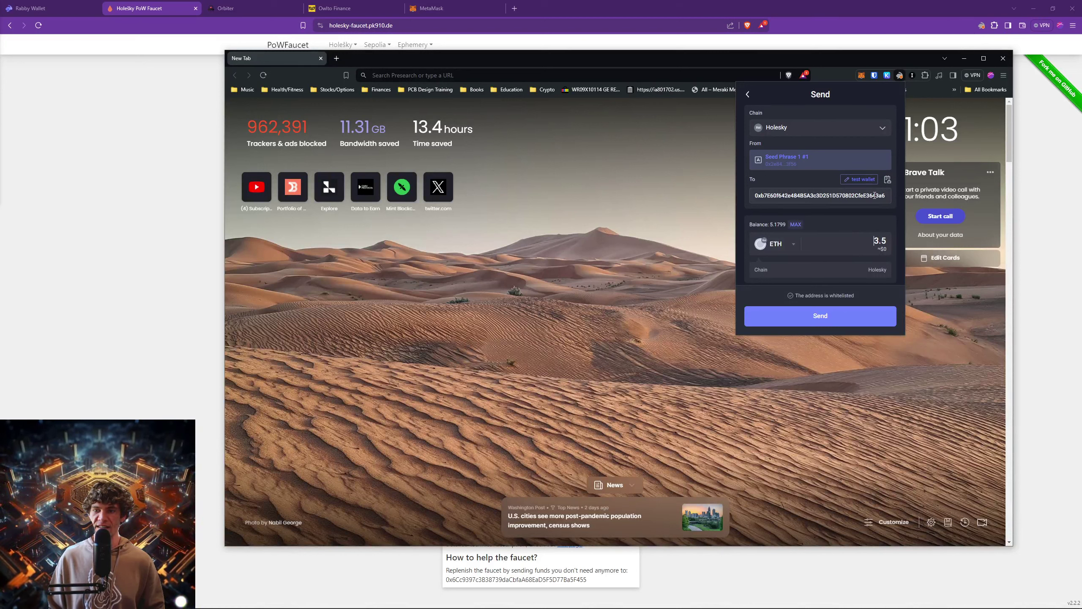
scroll(856, 202, down, 2)
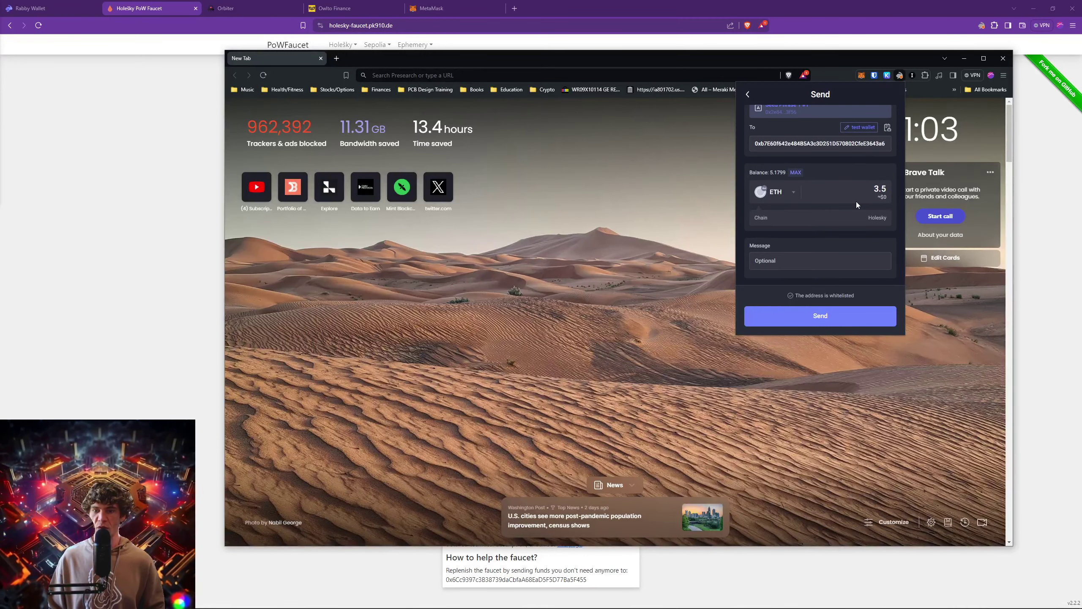
scroll(858, 210, up, 2)
click(820, 319)
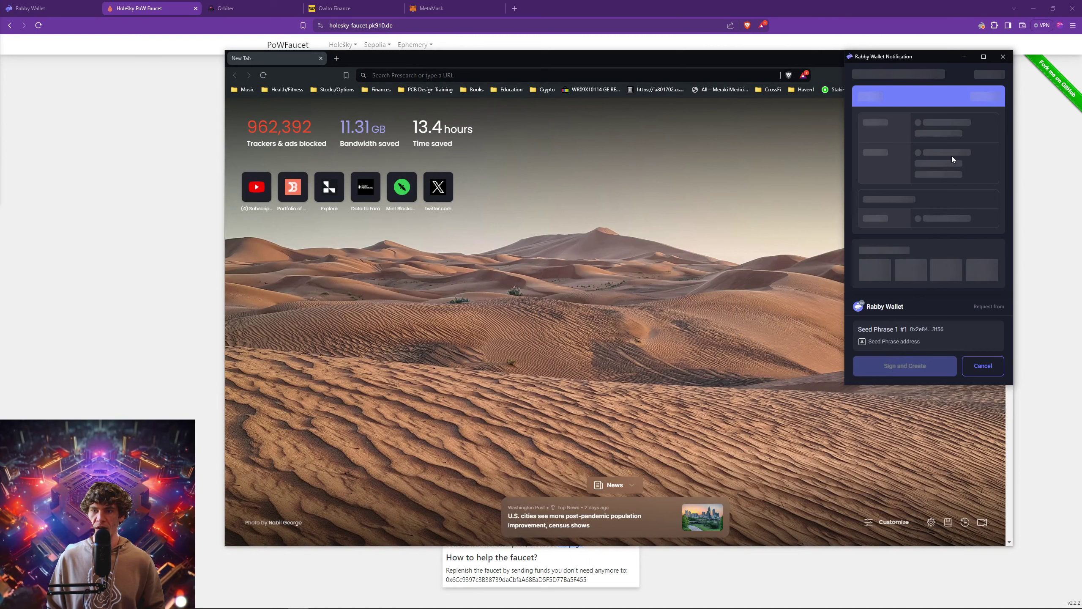
Sign and create the 3.5 ETH Holesky transfer, then hide the browser window.
scroll(924, 152, down, 1)
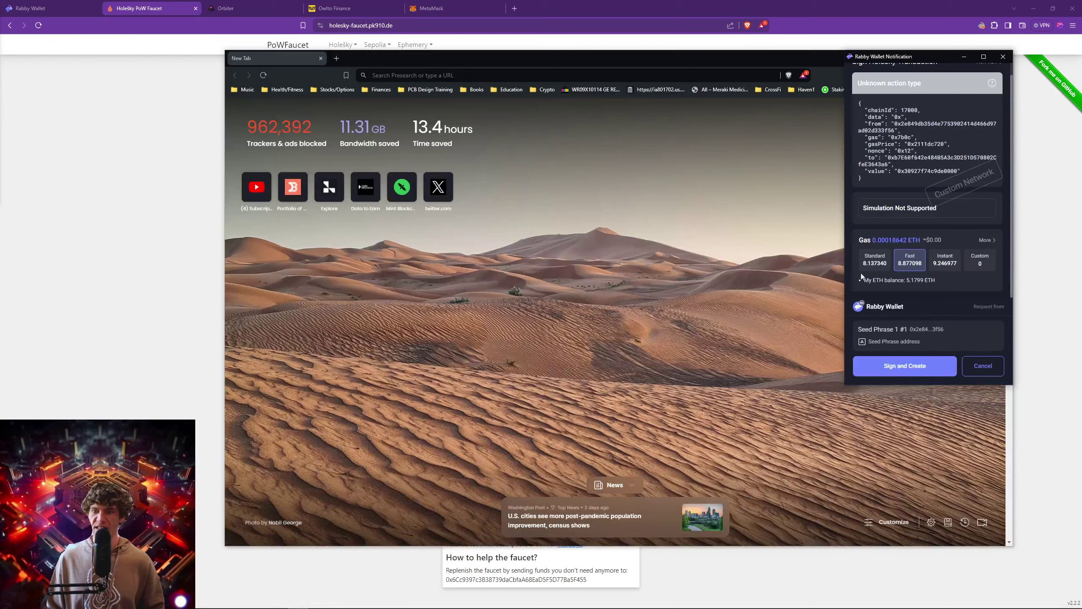
click(907, 366)
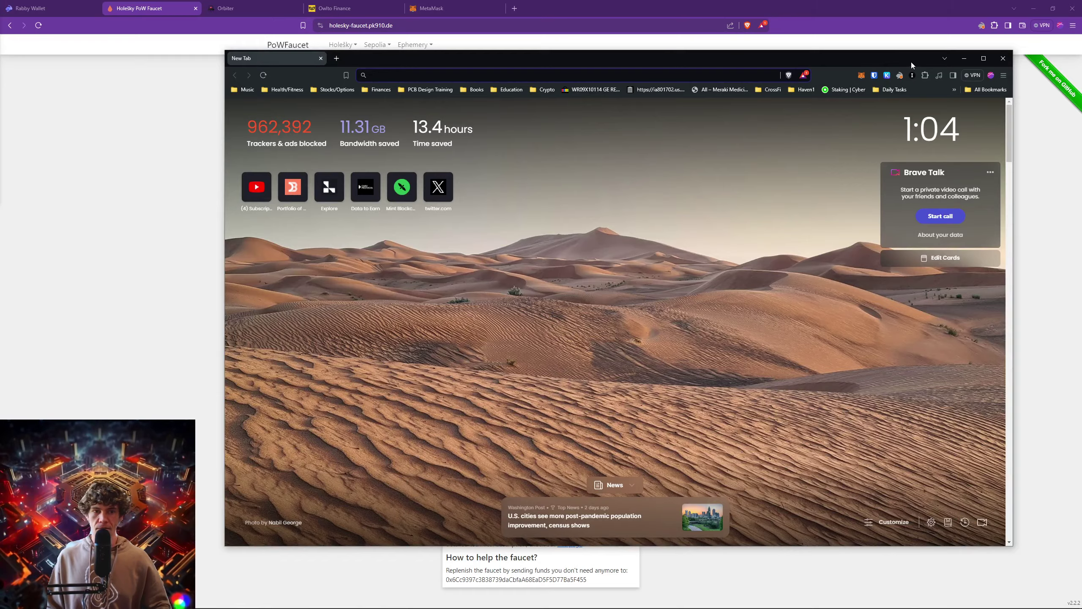
click(964, 58)
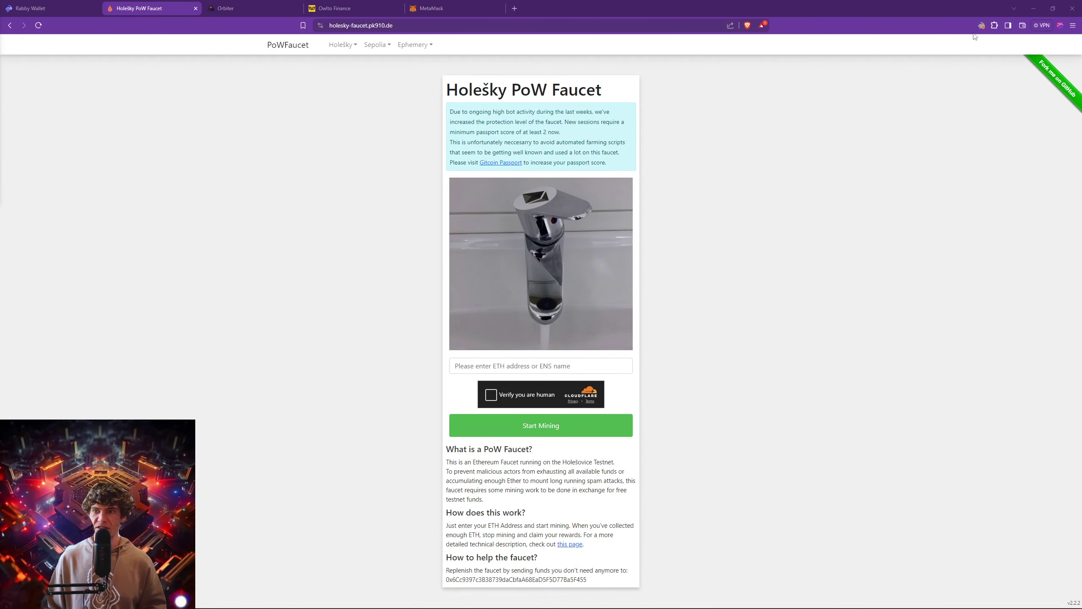
Open Rabby's custom network list, start a new custom network, and open a blank browser tab.
click(981, 25)
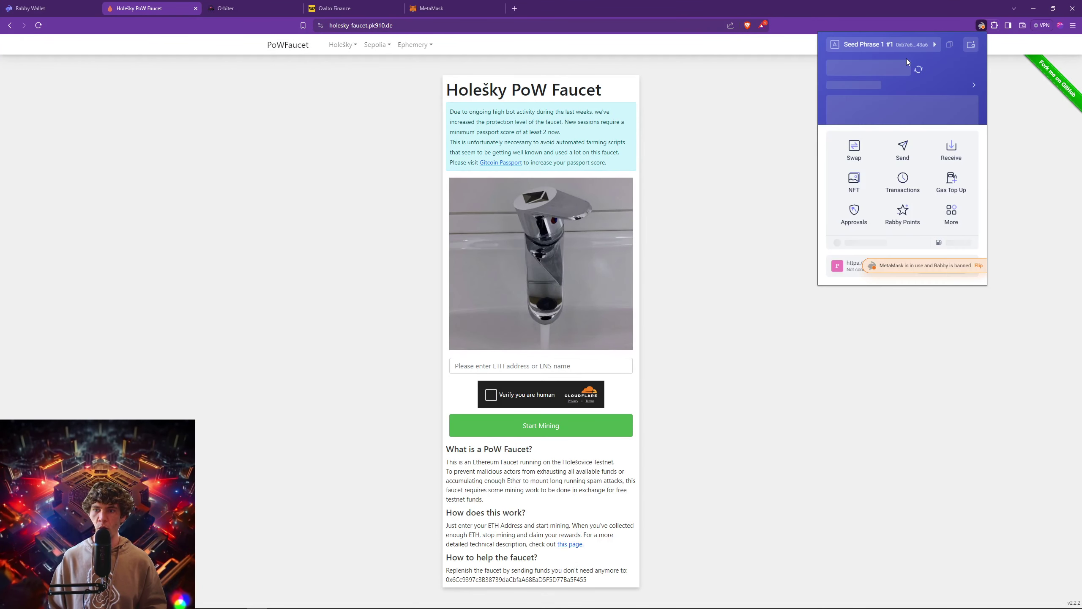
click(878, 85)
click(934, 93)
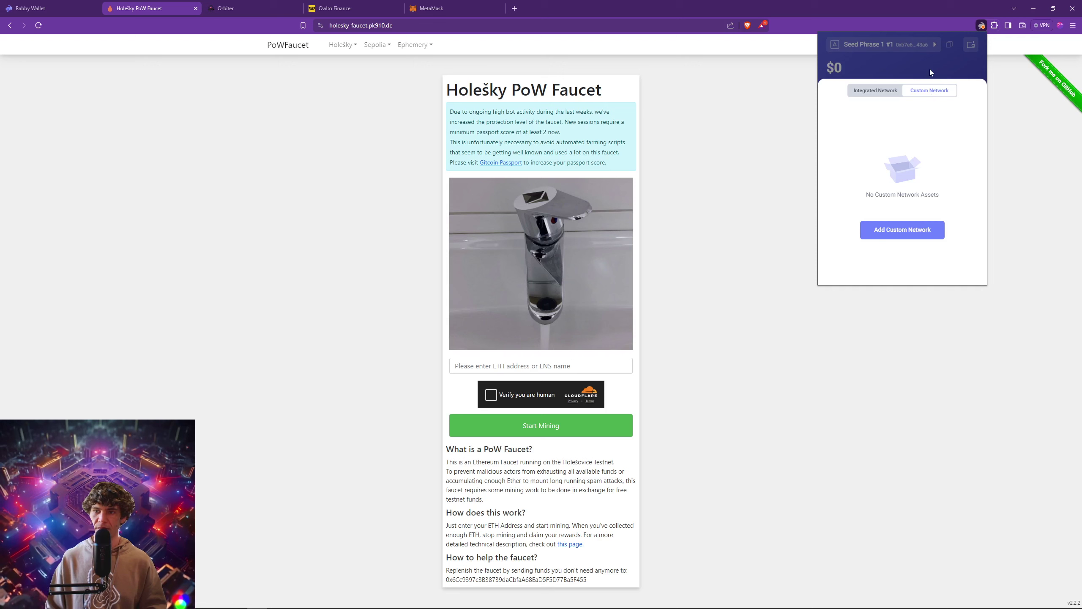
click(910, 233)
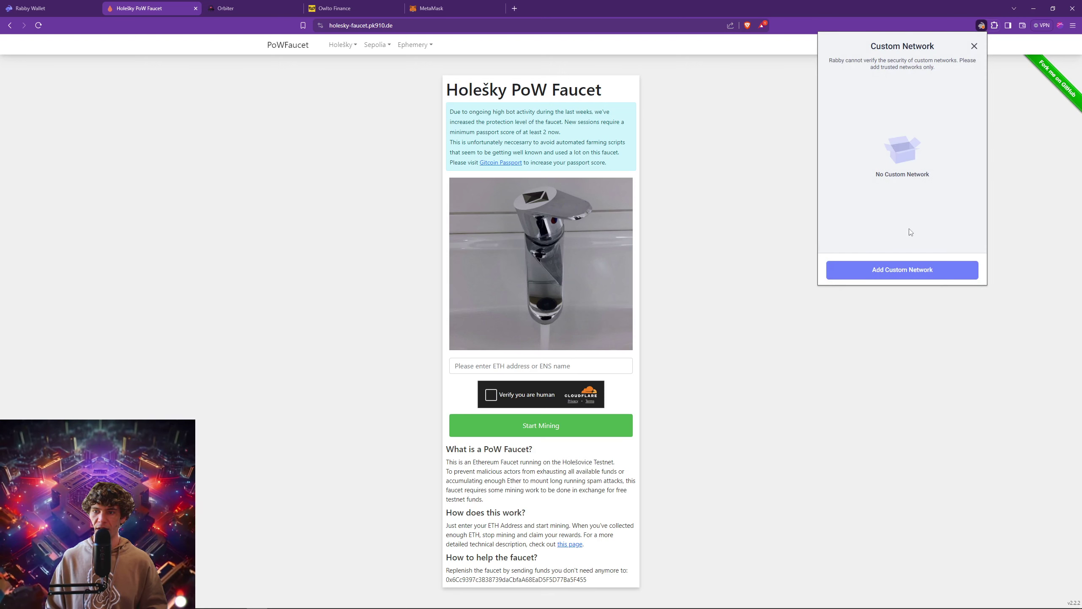
click(909, 275)
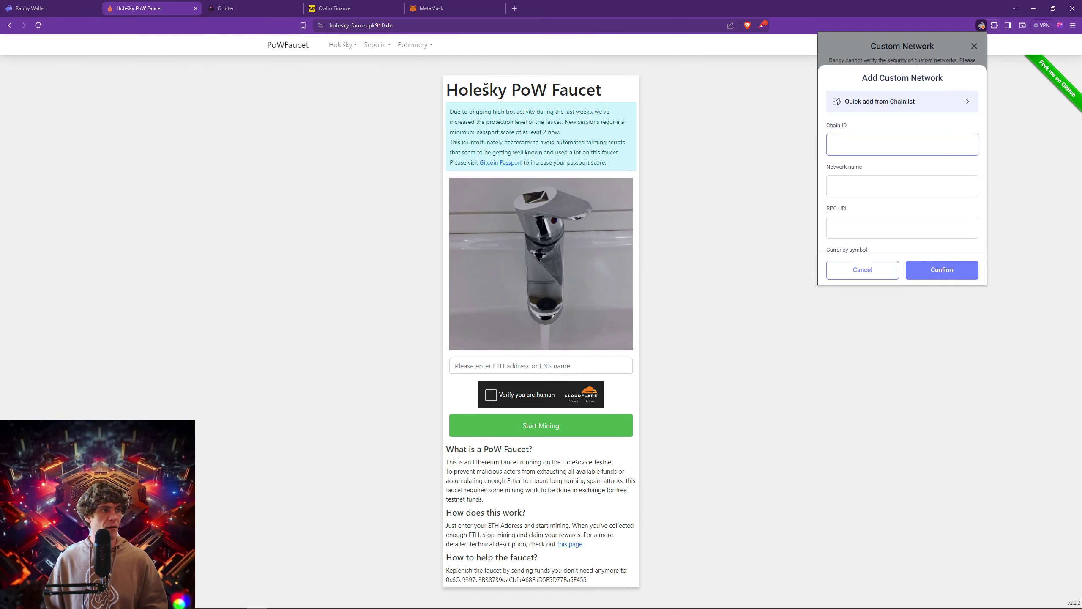
key(ctrl+n)
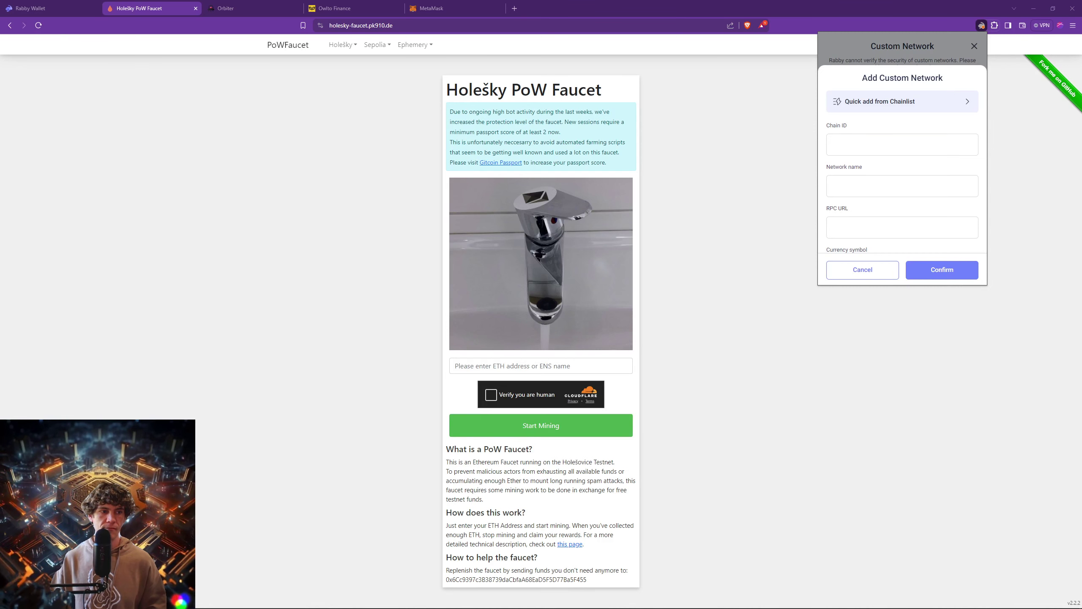
click(515, 8)
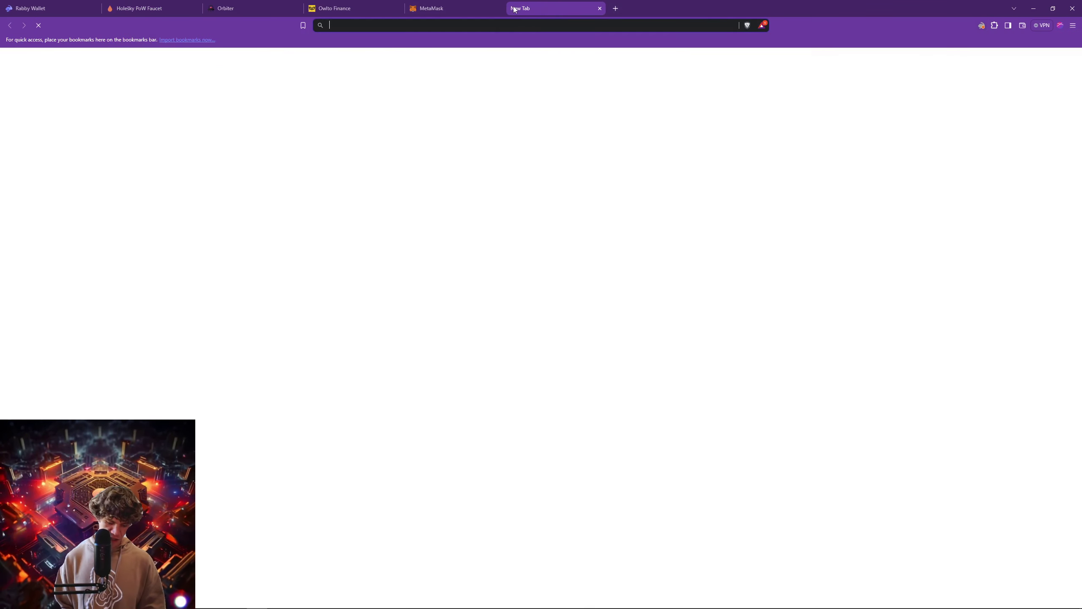
Load chainlist.org and search networks for 'ethereum', toggling Include Testnets.
text(chainl)
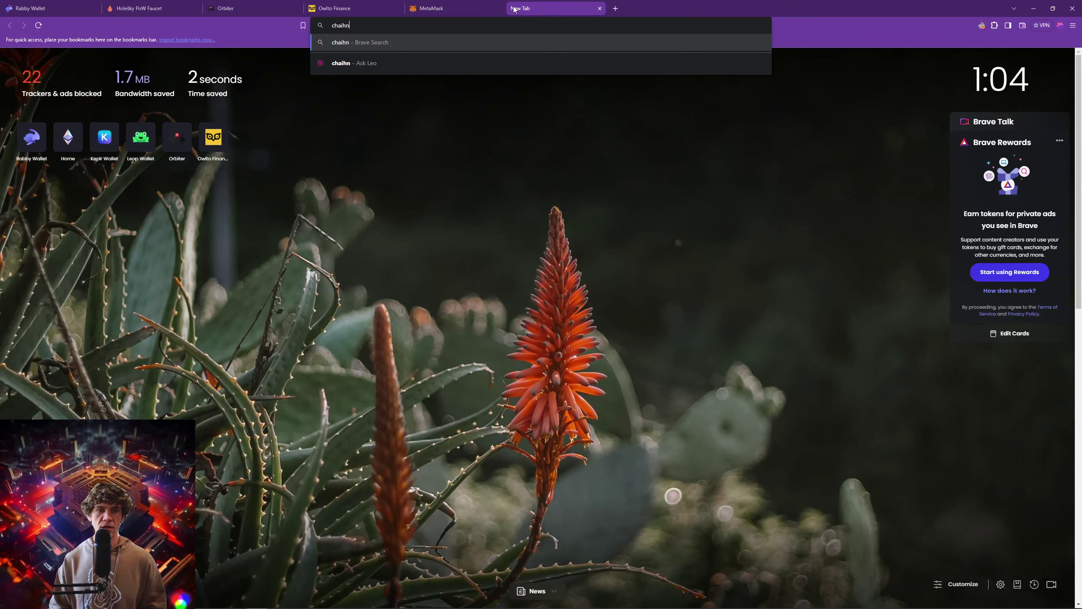
text(ist.org)
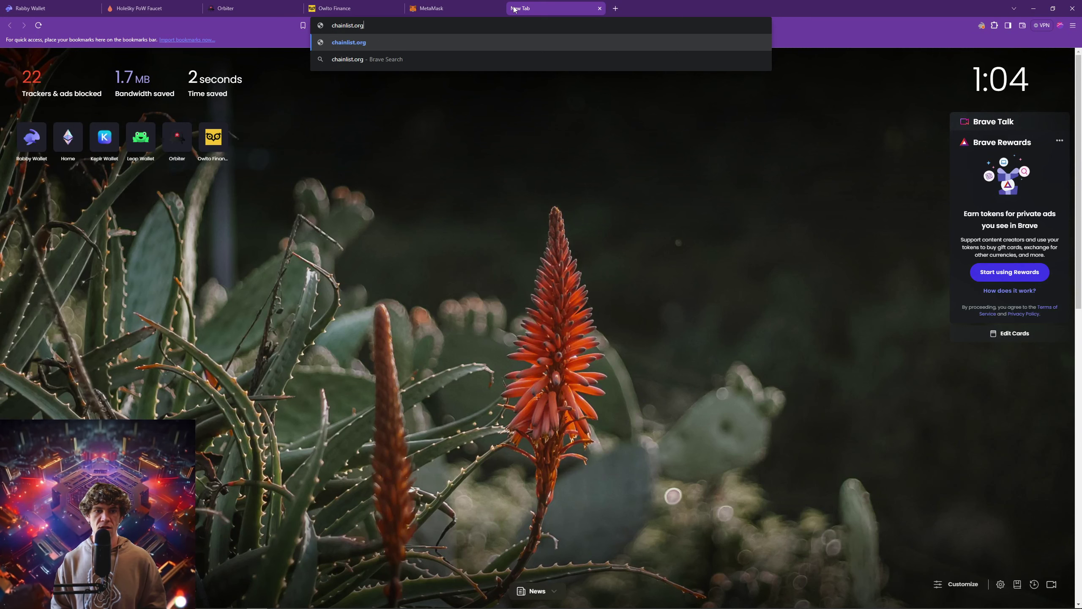
key(Return)
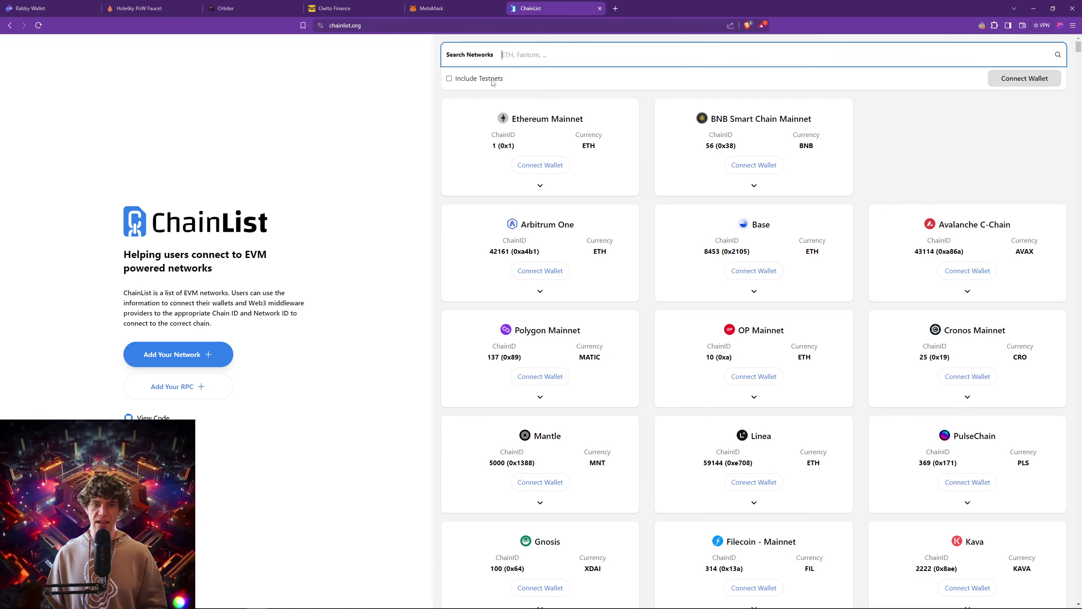
click(449, 78)
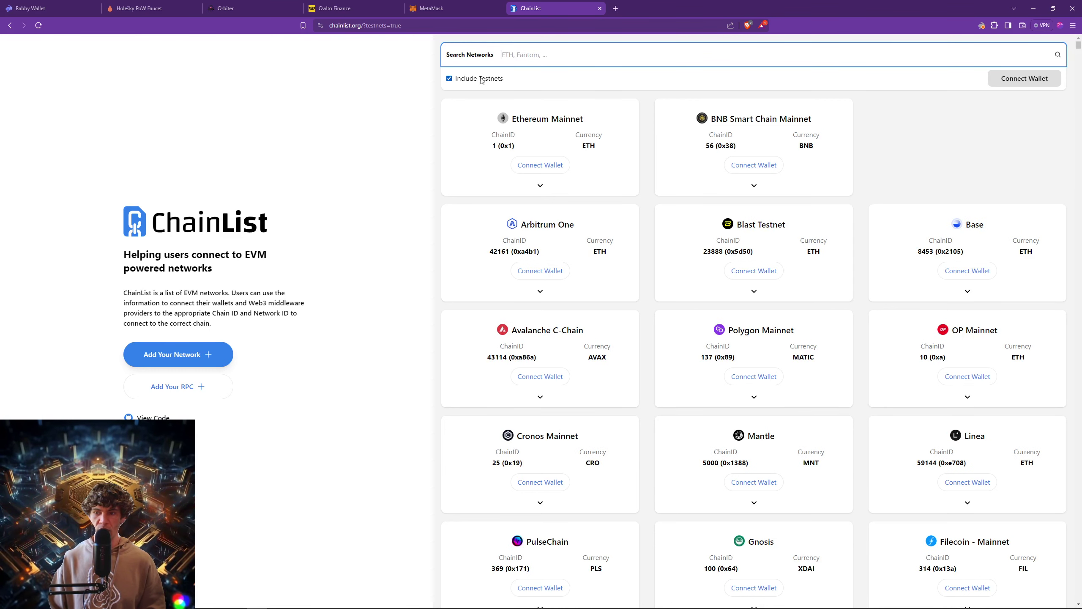
text(ethereum)
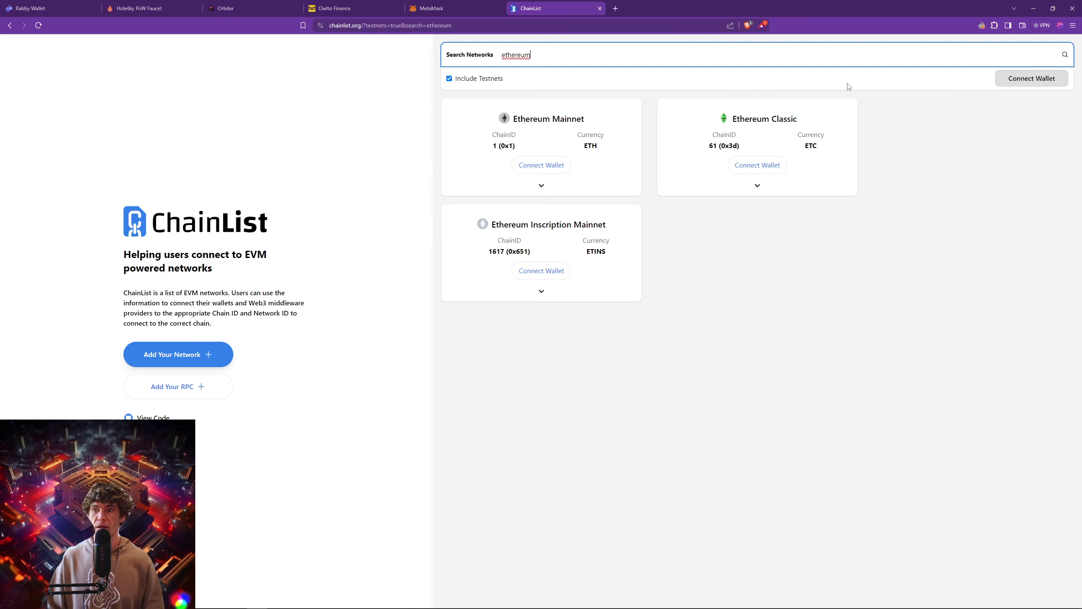
click(449, 80)
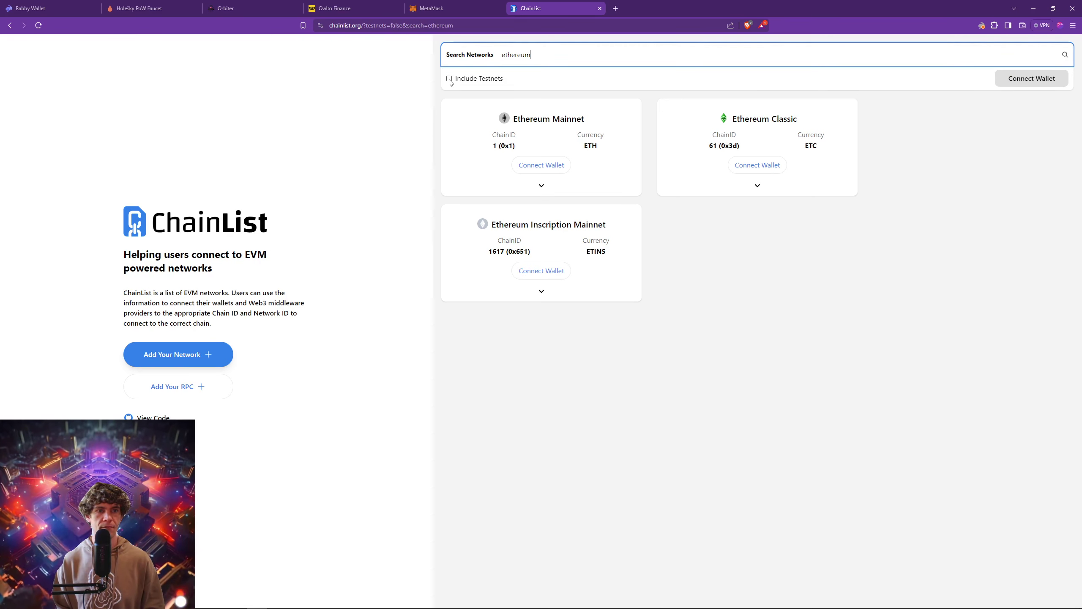
Search ChainList for 'holes' with Include Testnets ticked.
text(holes)
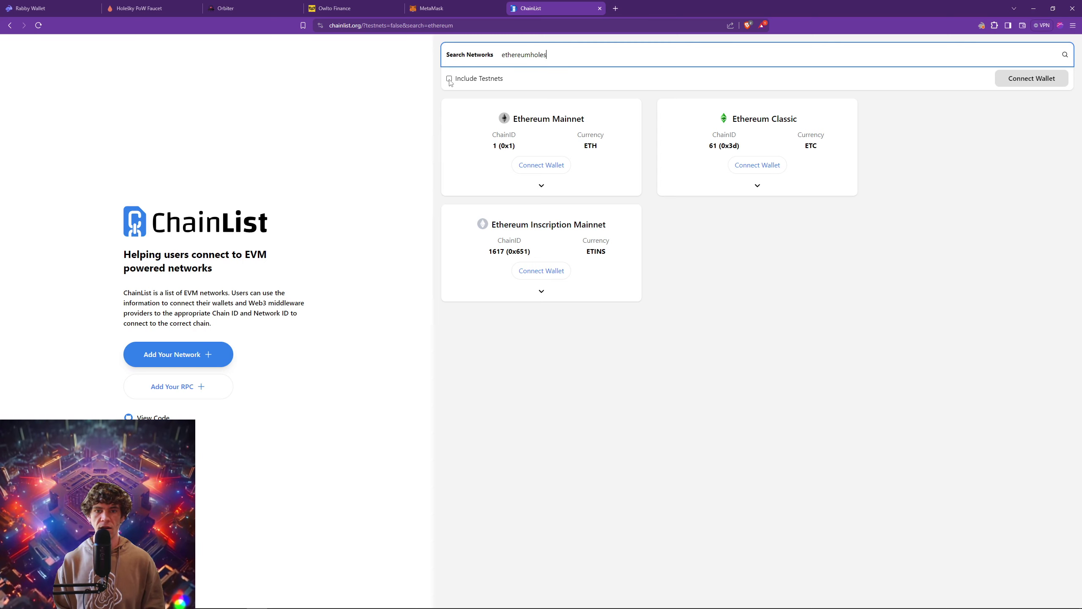
key(ctrl+a)
key(BackSpace)
text(holesk)
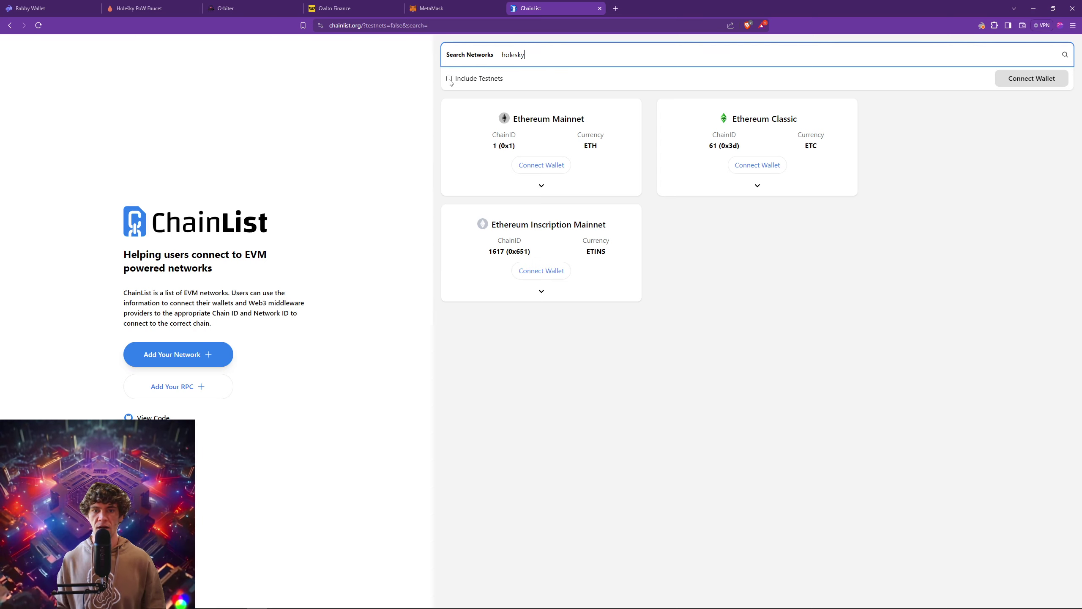
key(ctrl+a)
key(BackSpace)
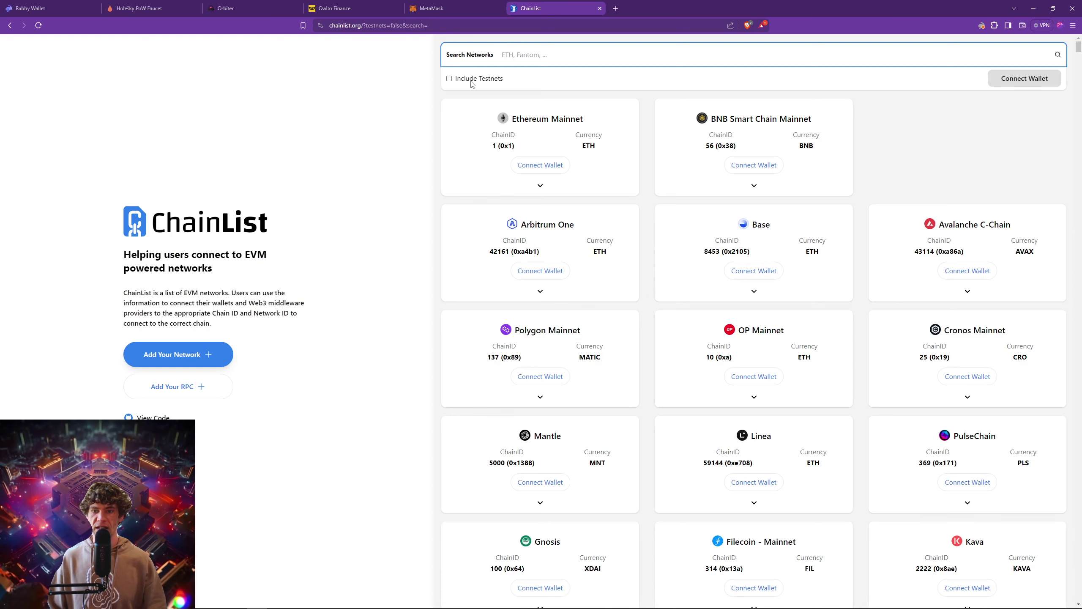
click(448, 79)
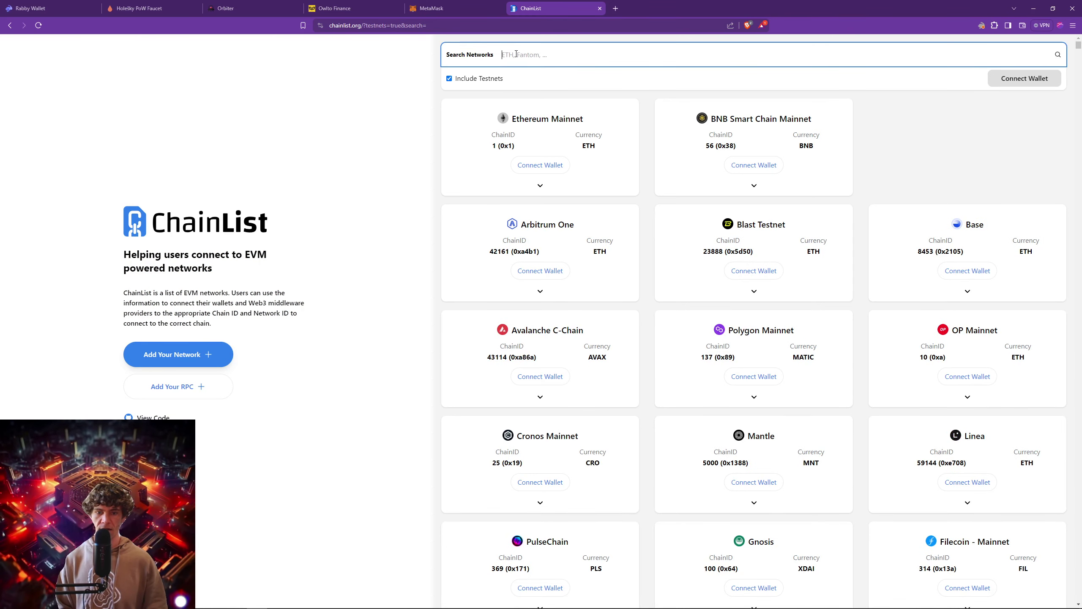
text(holes)
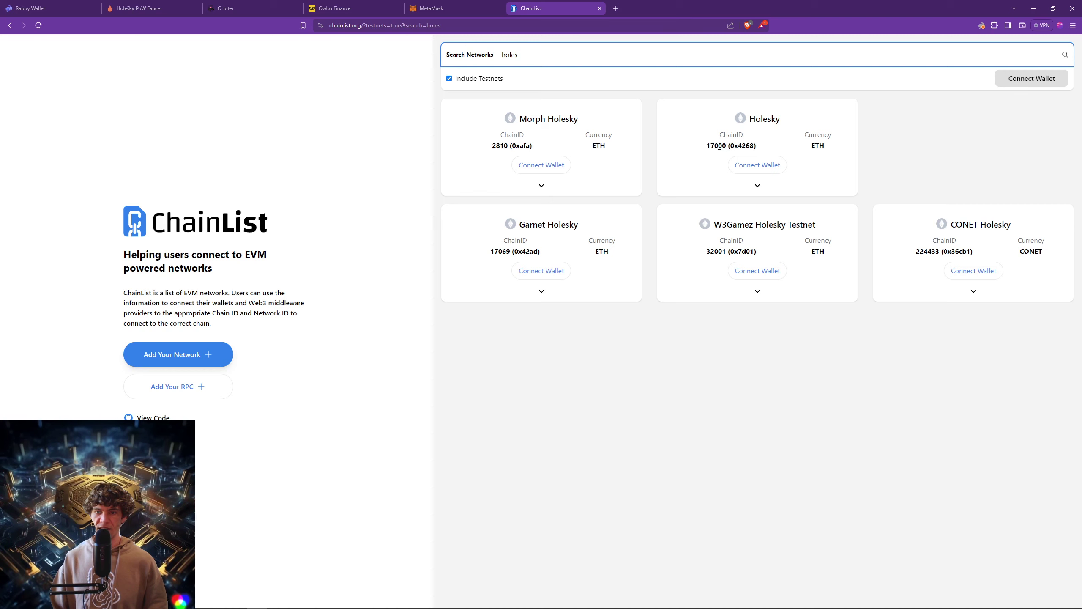
Expand the Holesky (chain ID 17000) card's RPC URL list.
click(757, 165)
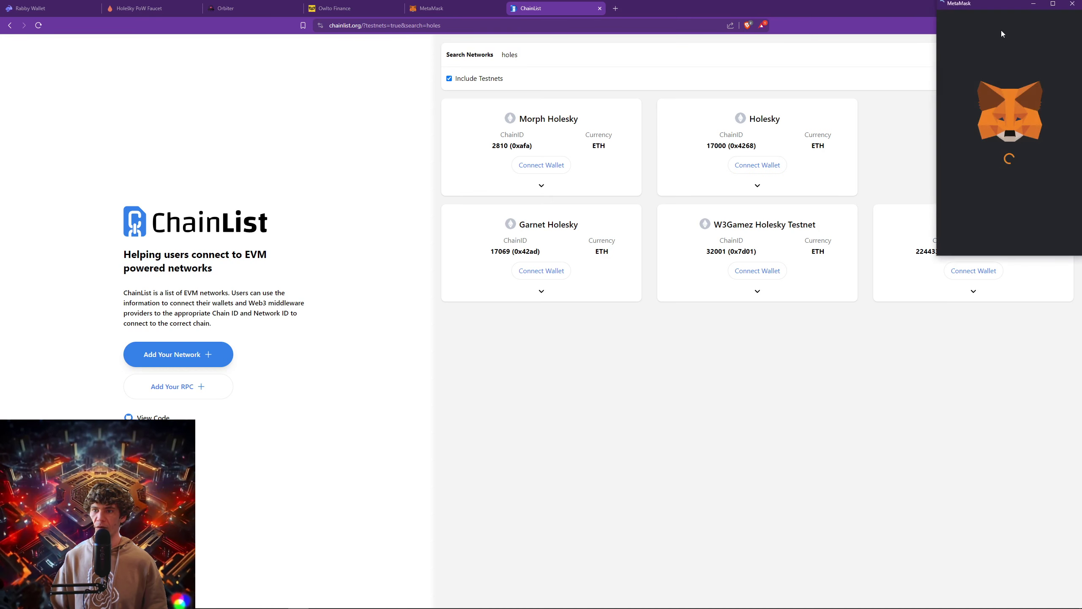
click(754, 187)
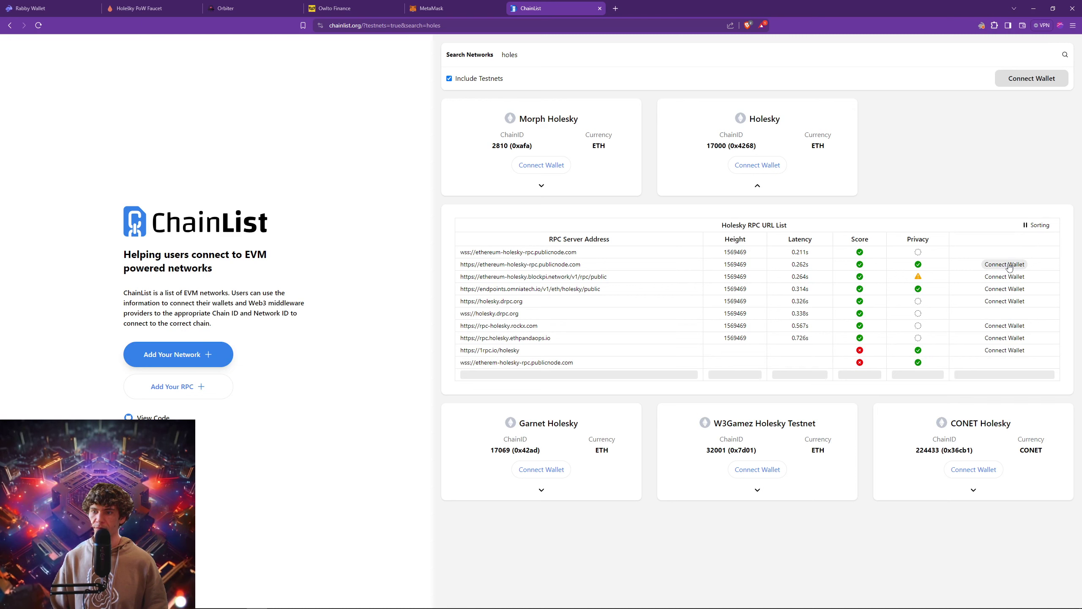
click(982, 24)
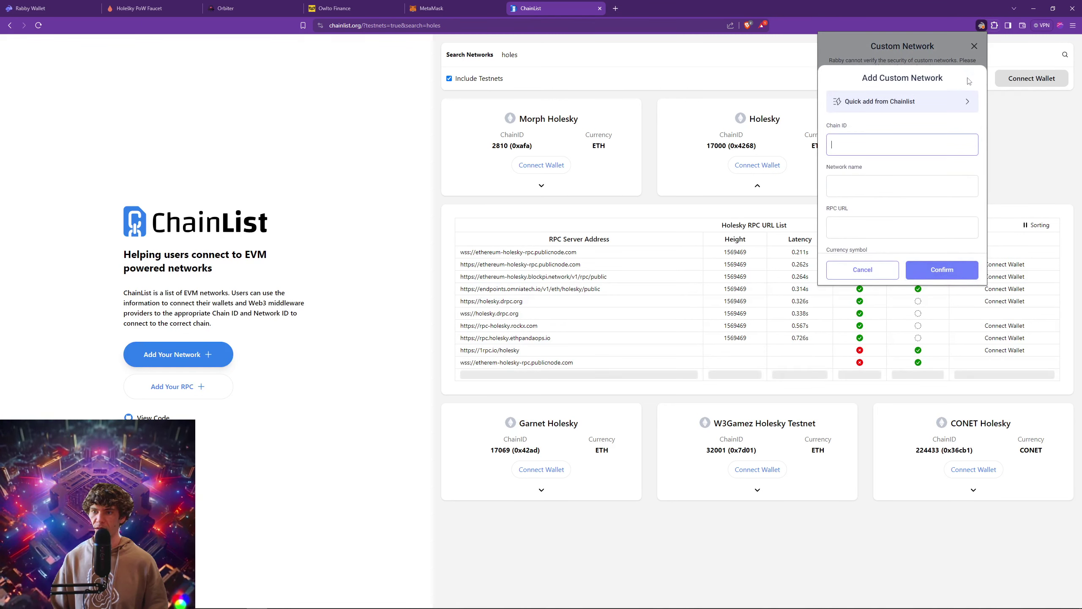
Quick-add Holesky (chain ID 17000) from Chainlist via a 'hol' search and confirm it.
click(966, 44)
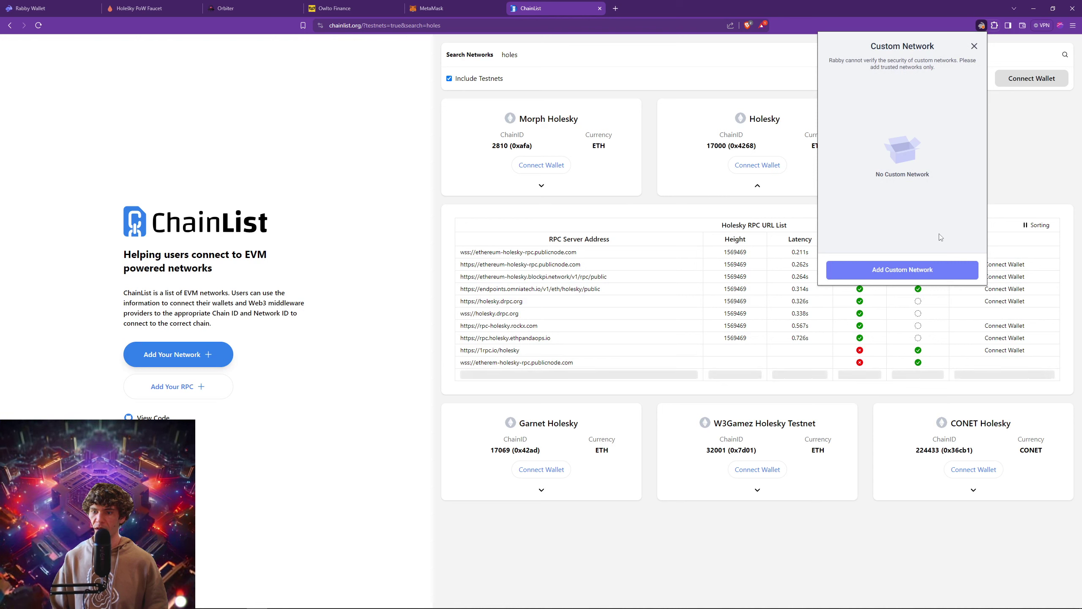
click(927, 284)
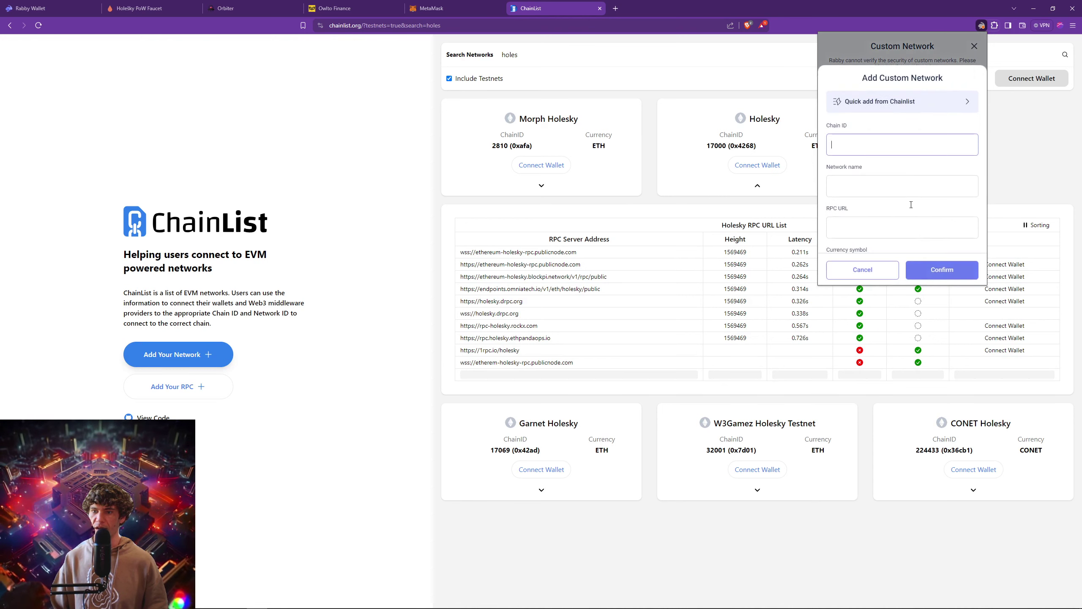
click(889, 106)
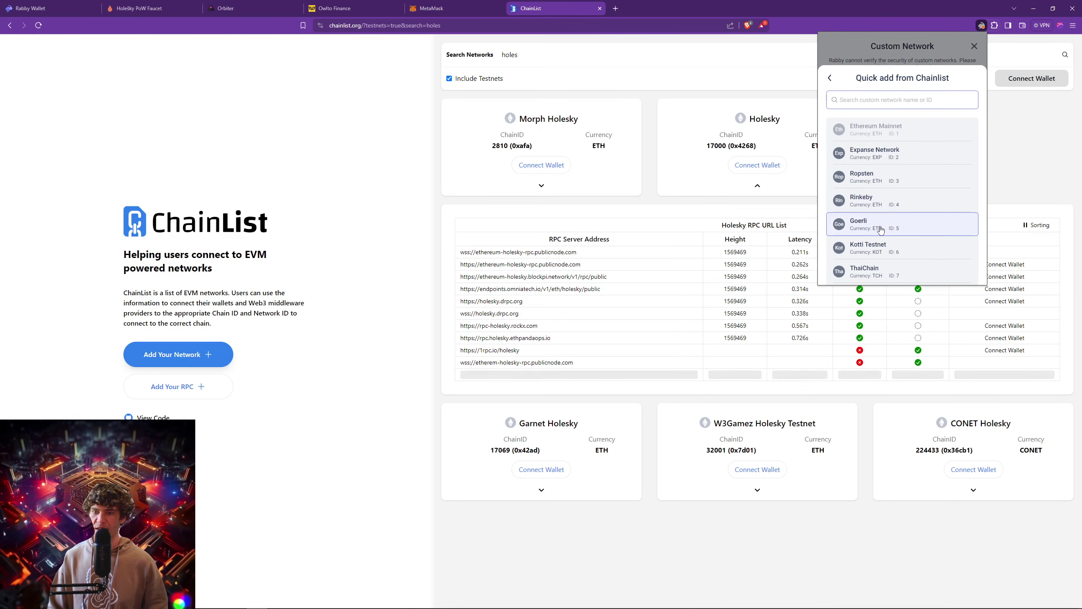
scroll(907, 200, down, 4)
scroll(909, 202, down, 6)
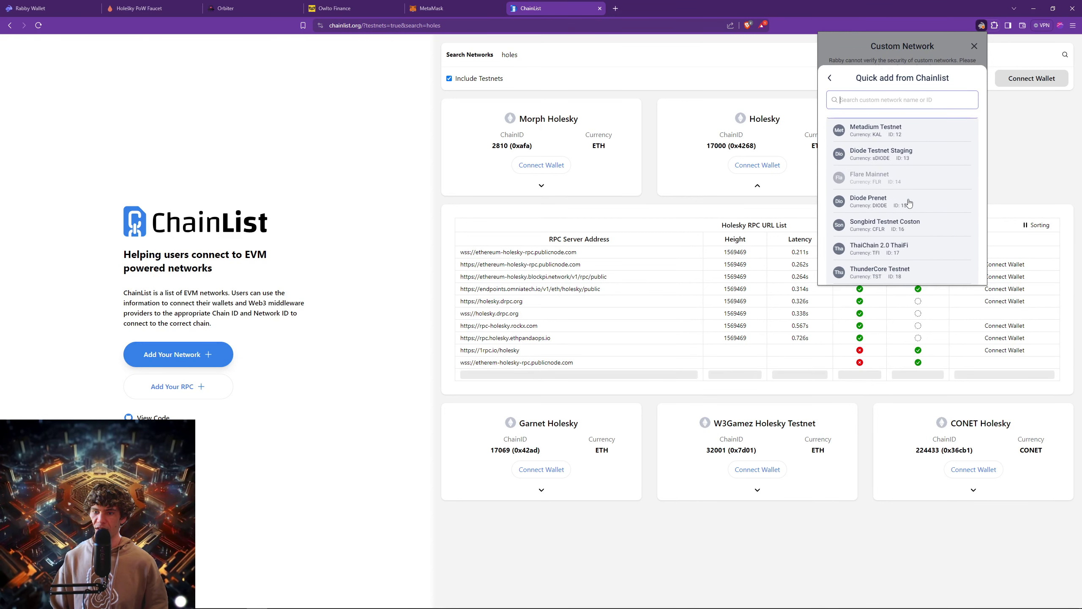
click(898, 100)
text(hol)
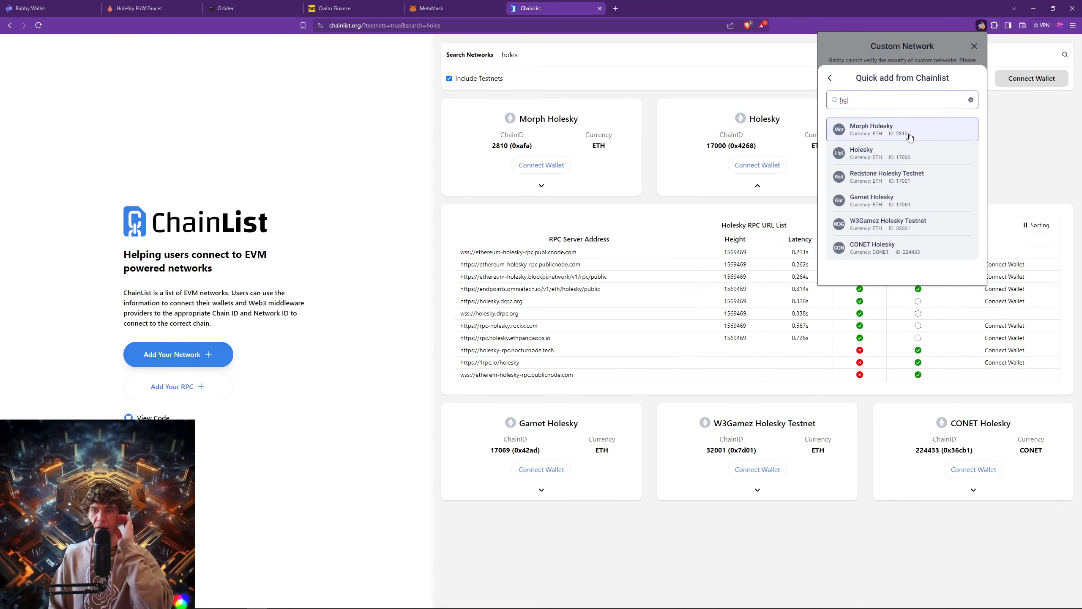
click(909, 154)
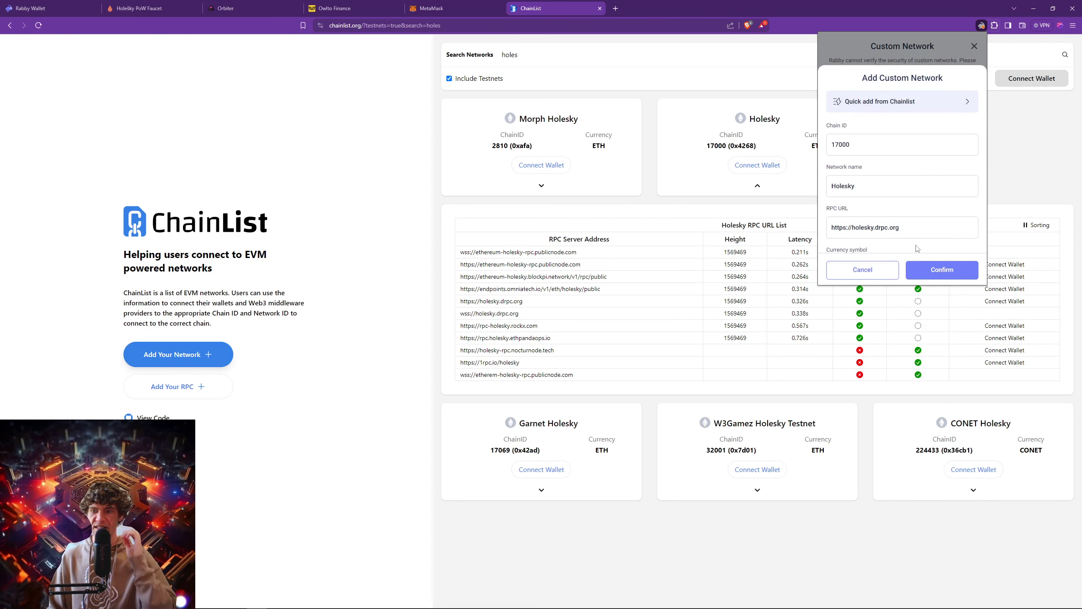
click(938, 268)
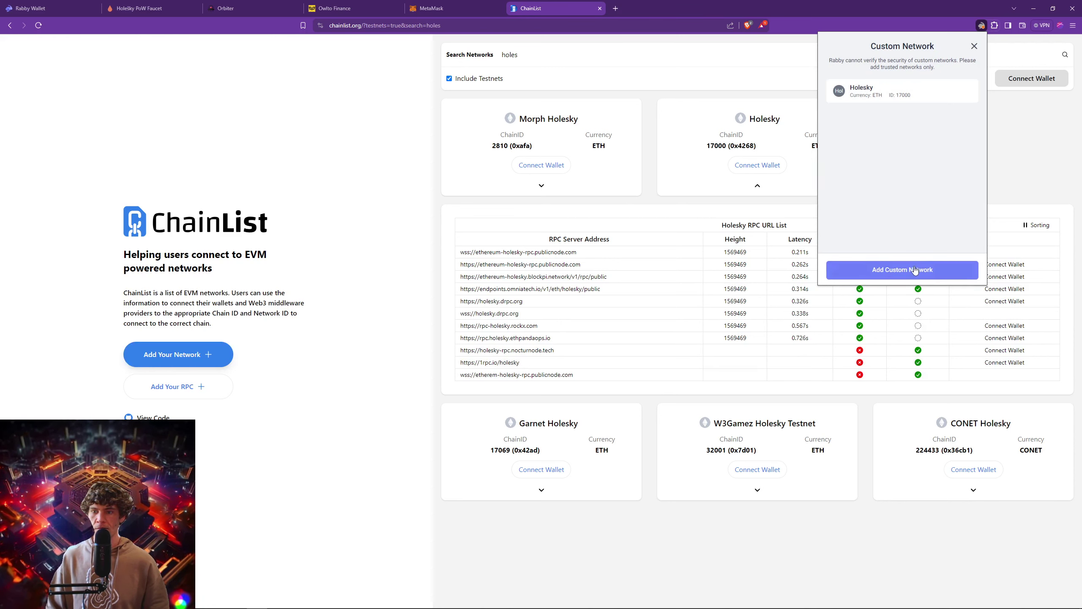
click(939, 269)
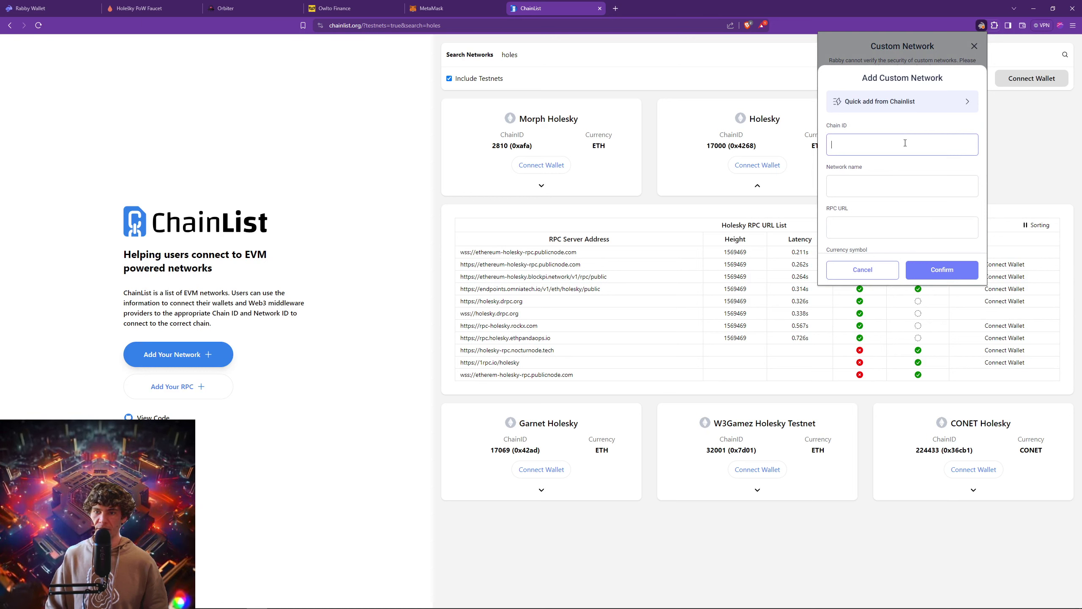
Search the Chainlist quick-add list for 'sepo' and pick Sepolia.
click(928, 107)
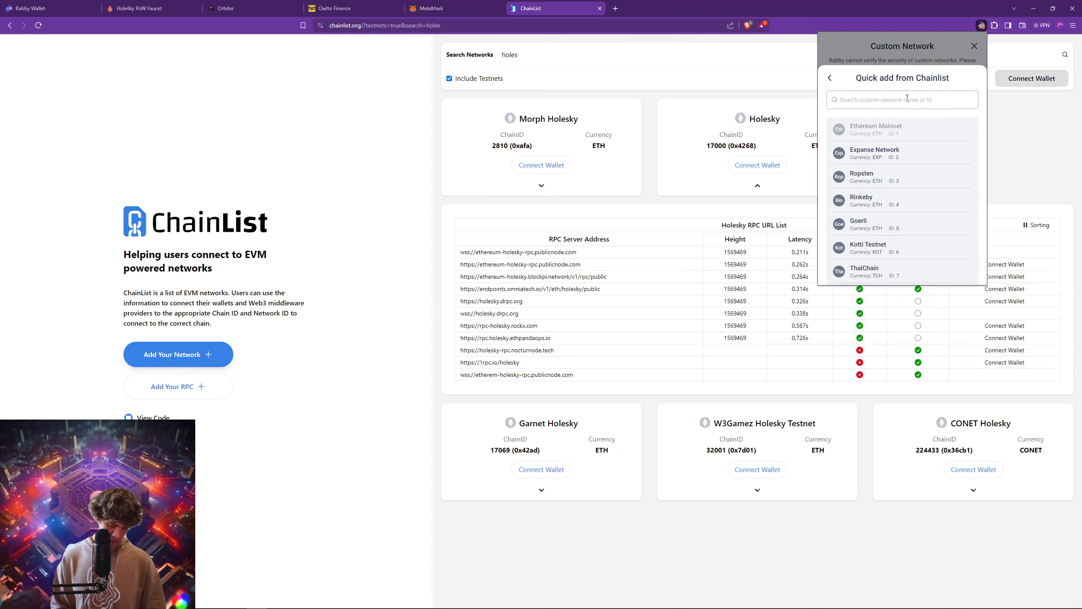
text(sepol)
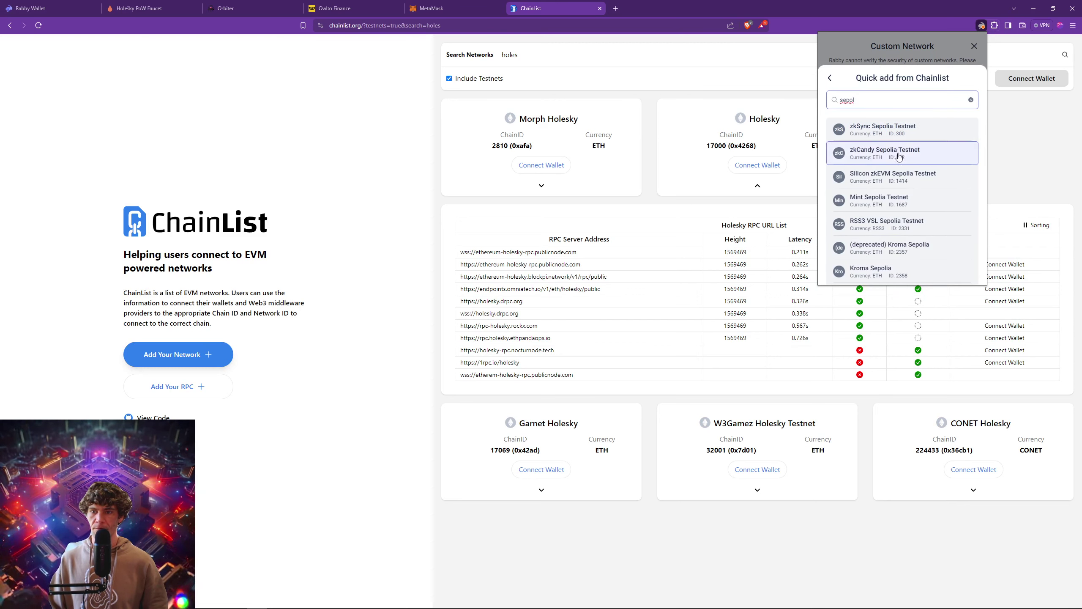
scroll(899, 182, down, 10)
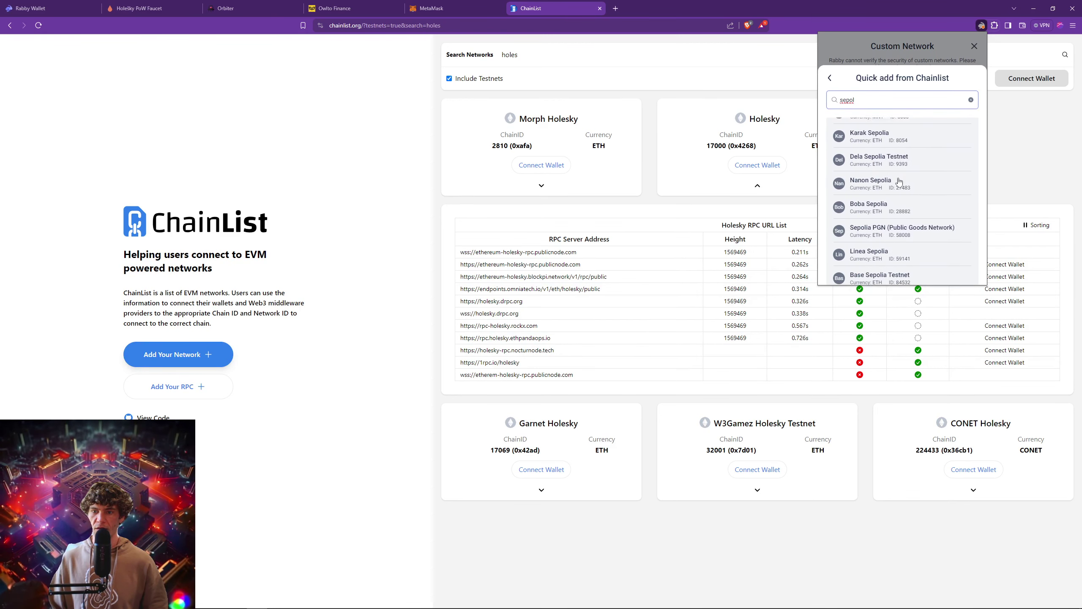
scroll(899, 182, down, 5)
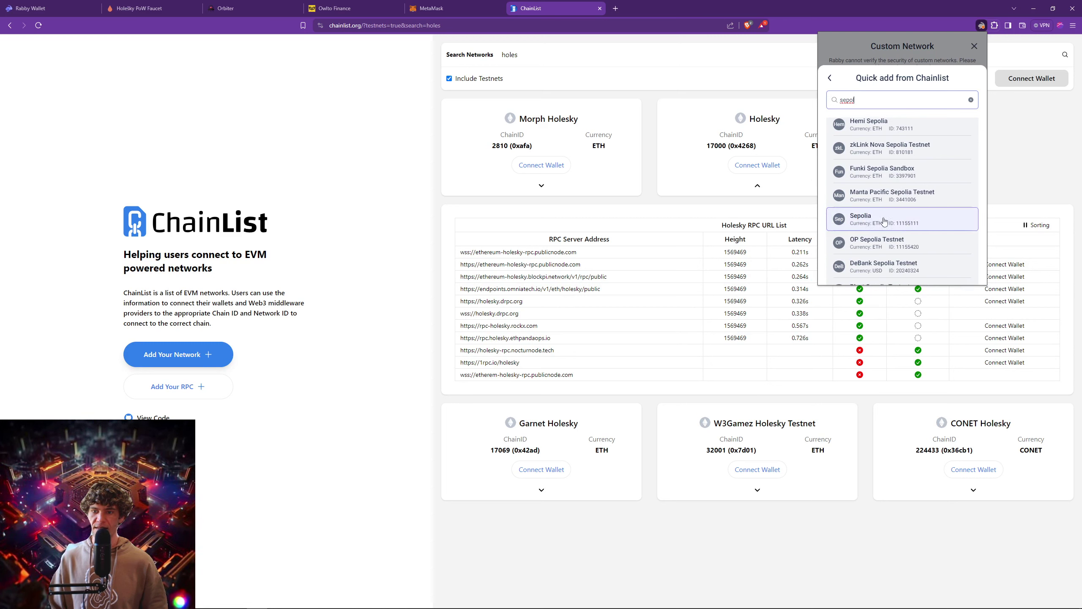
click(905, 222)
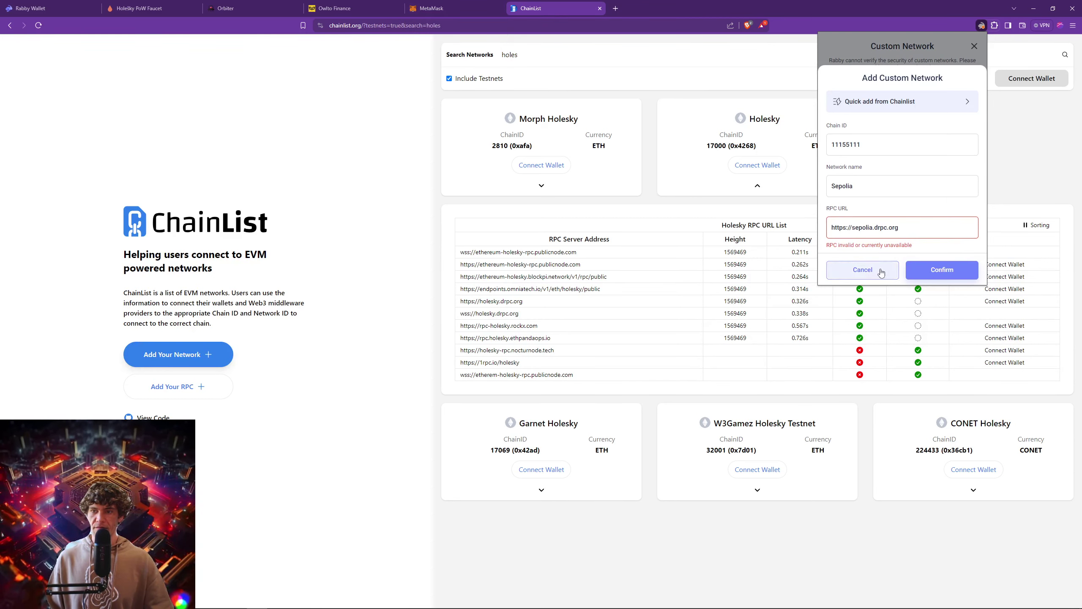
Search 'sepol' again, scroll through the results, then clear the search.
click(942, 102)
text(sepol)
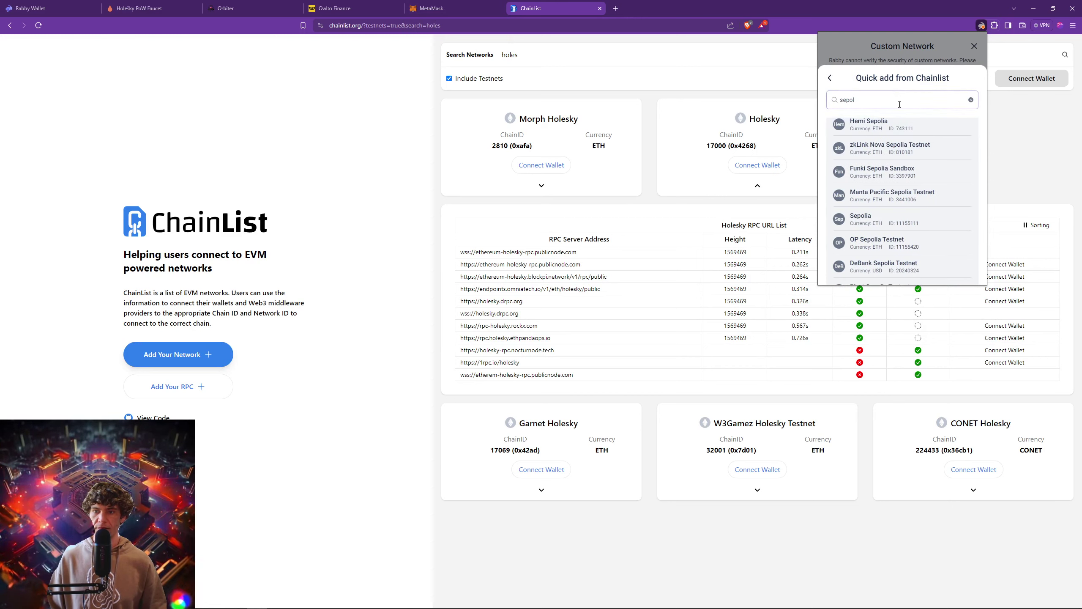
scroll(915, 210, down, 5)
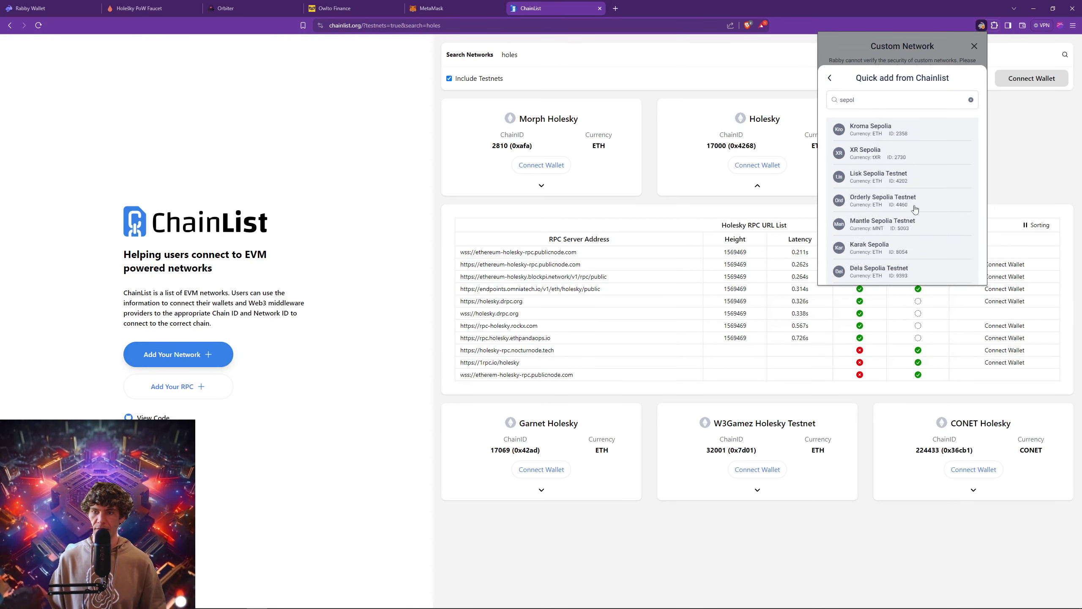
scroll(931, 179, down, 5)
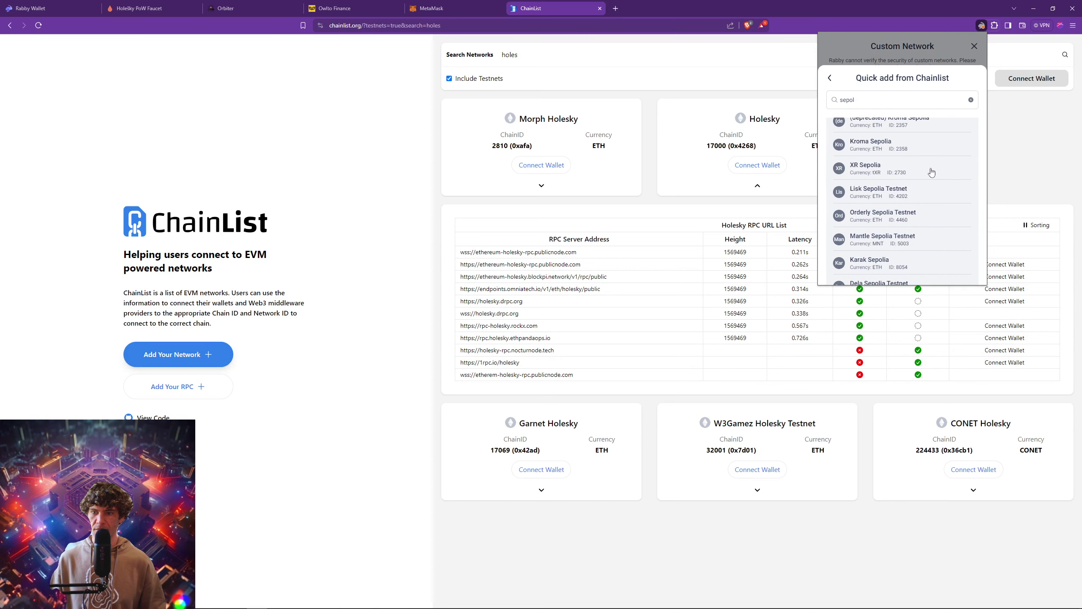
scroll(931, 172, down, 2)
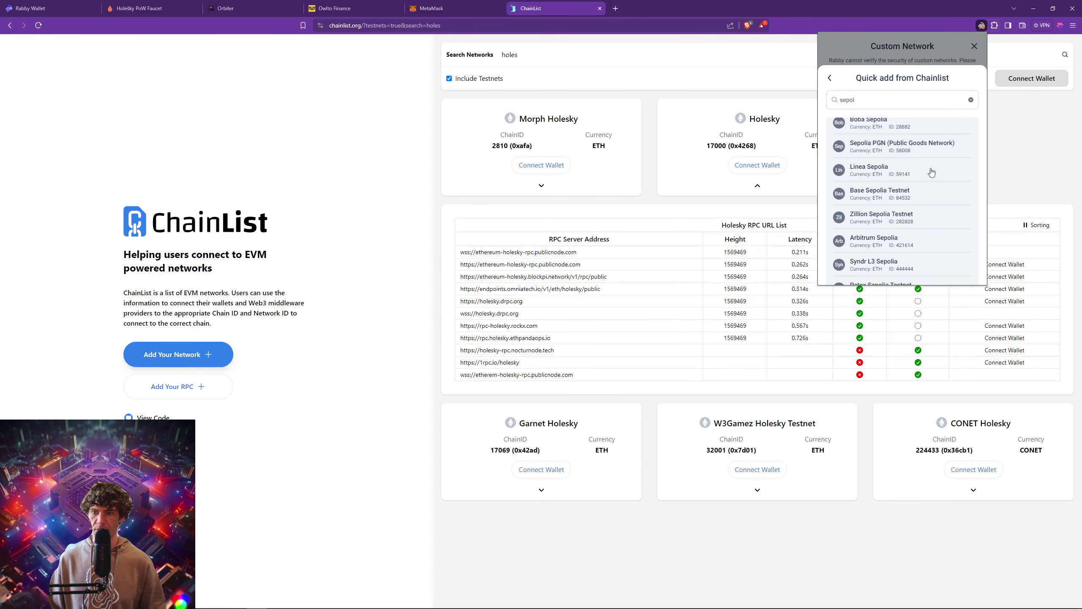
click(971, 101)
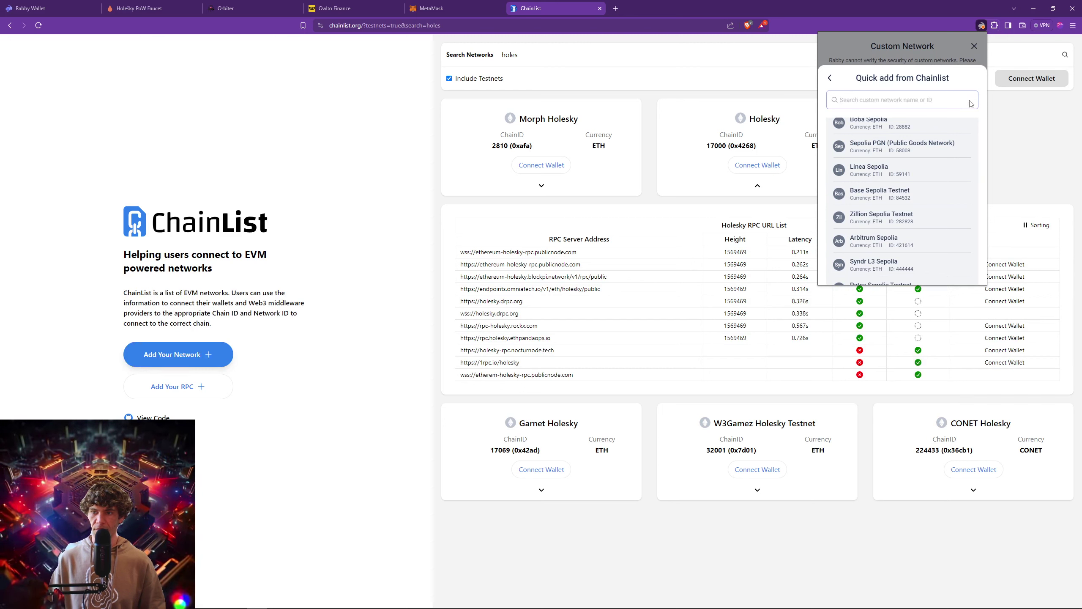
Close the Rabby popup and search ChainList networks for 'sepoli'.
click(835, 80)
click(835, 79)
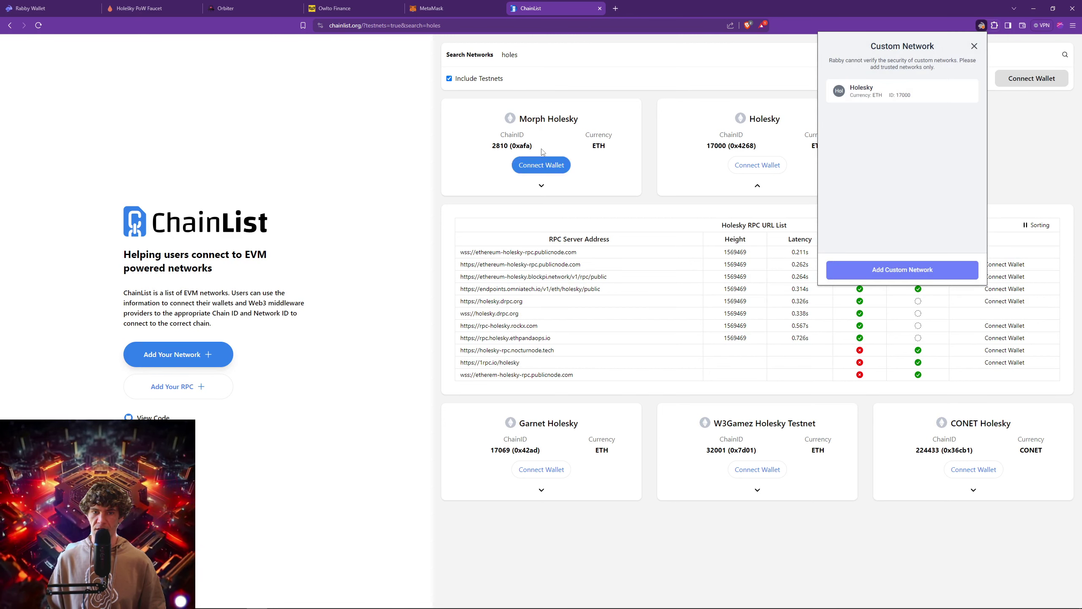
click(550, 55)
key(ctrl+a)
text(sepo)
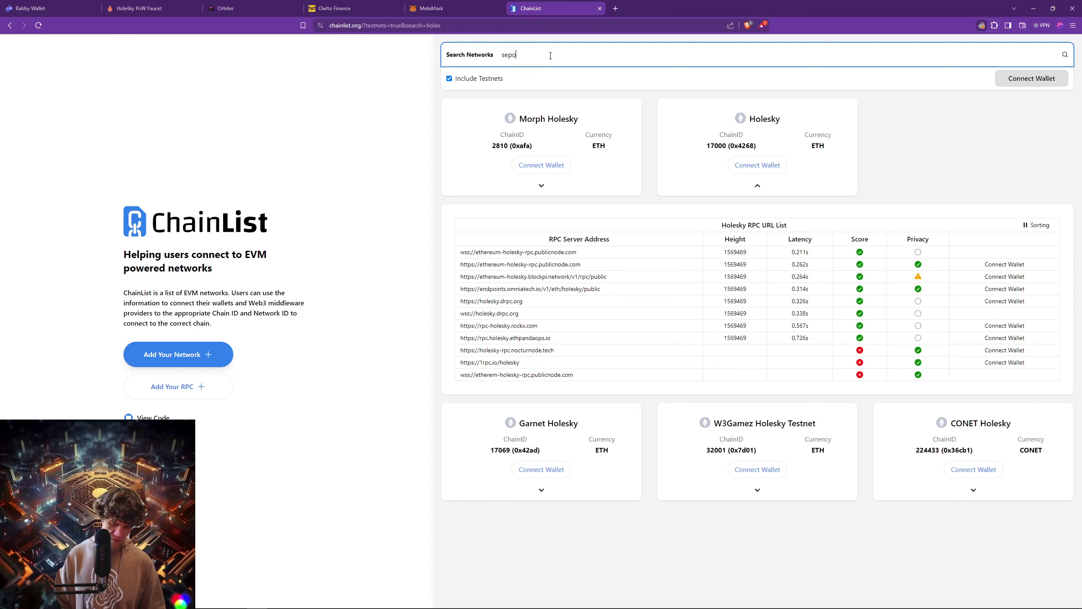
key(BackSpace)
key(BackSpace)
text(ia)
key(ctrl+a)
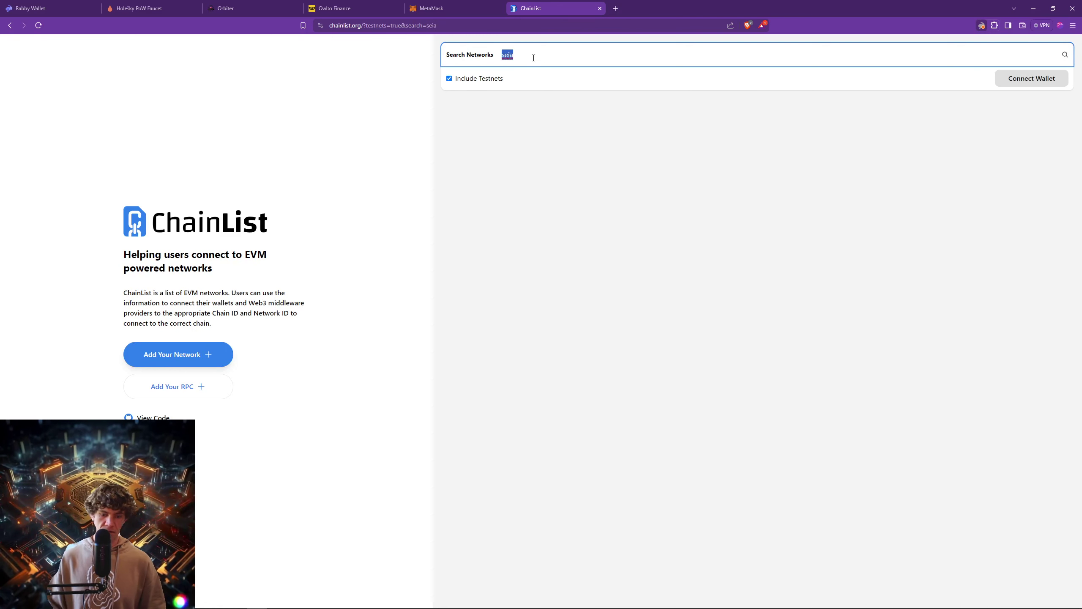
text(seo)
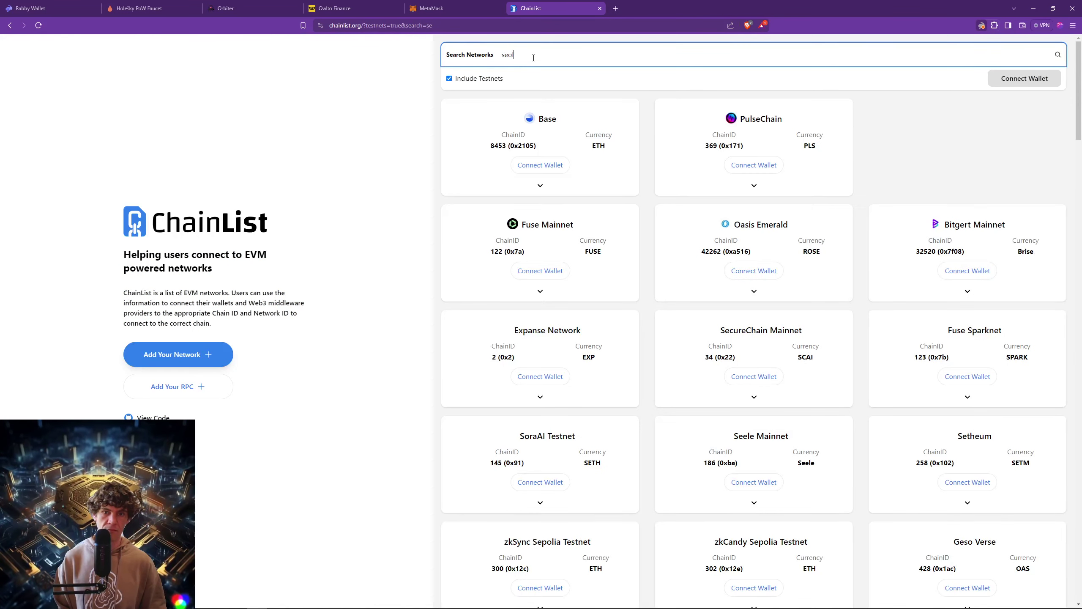
text(l)
key(BackSpace)
key(BackSpace)
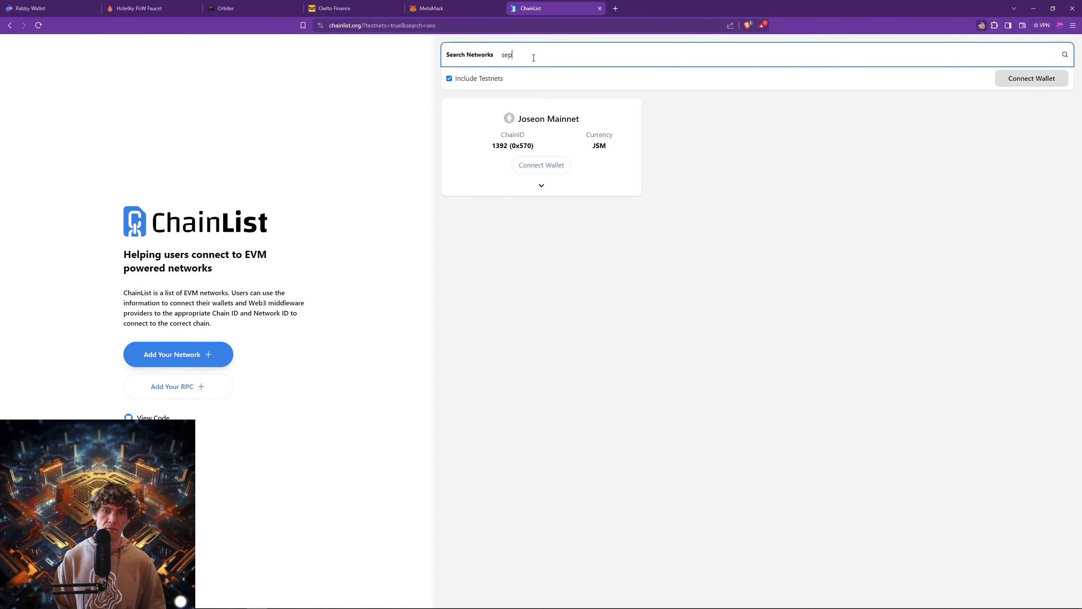
text(po)
key(BackSpace)
text(l)
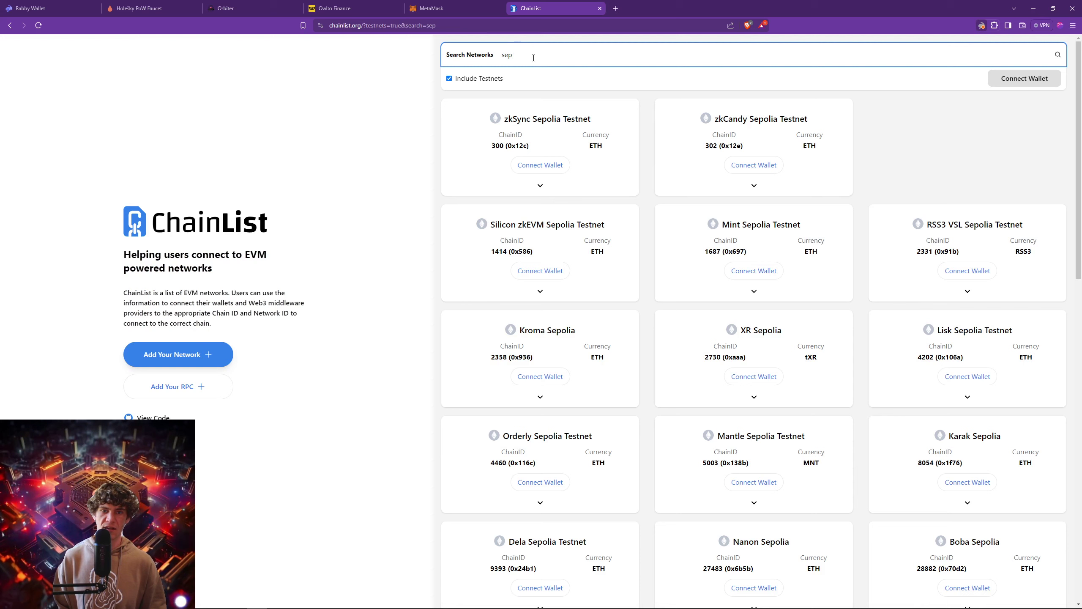
text(o)
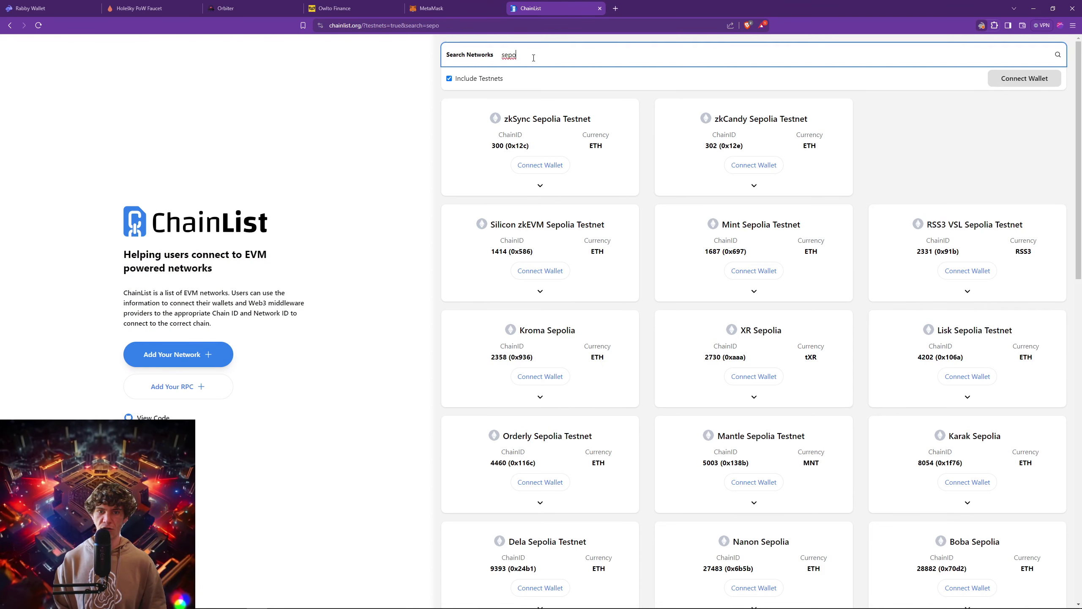
text(li)
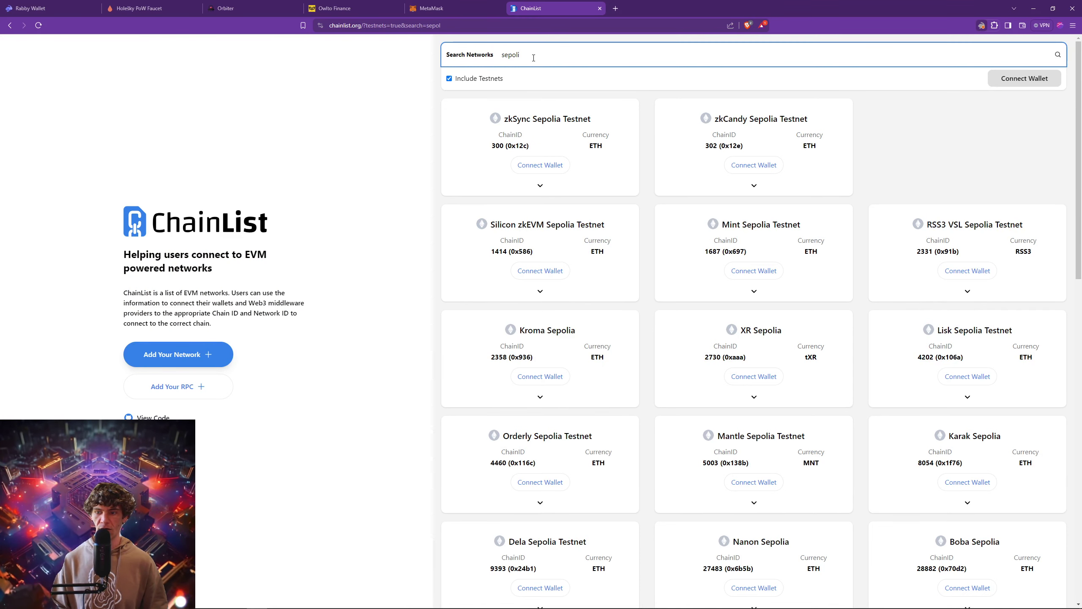
Expand Sepolia's RPC list and select the wss://ethereum-sepolia-rpc.publicnode.com address.
scroll(694, 323, down, 10)
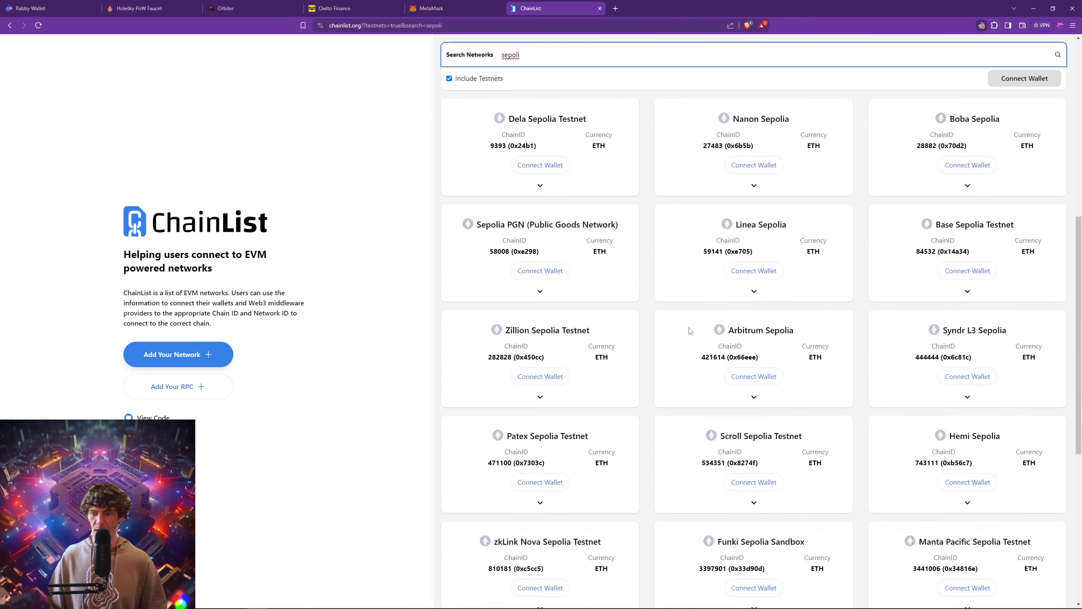
scroll(691, 330, down, 6)
click(541, 460)
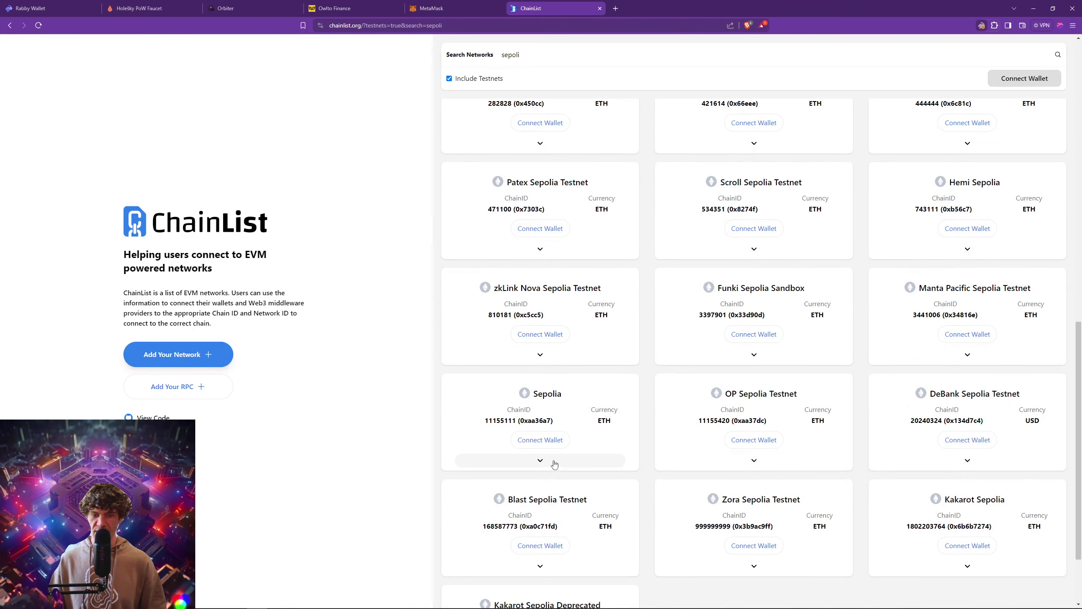
scroll(675, 340, down, 5)
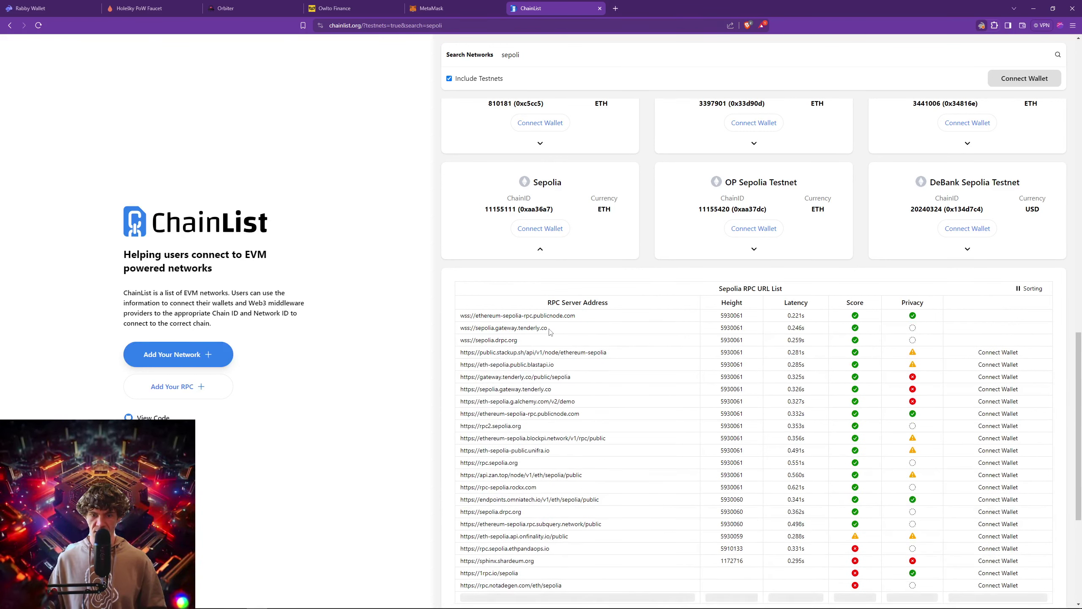
drag(550, 330, 484, 329)
click(580, 336)
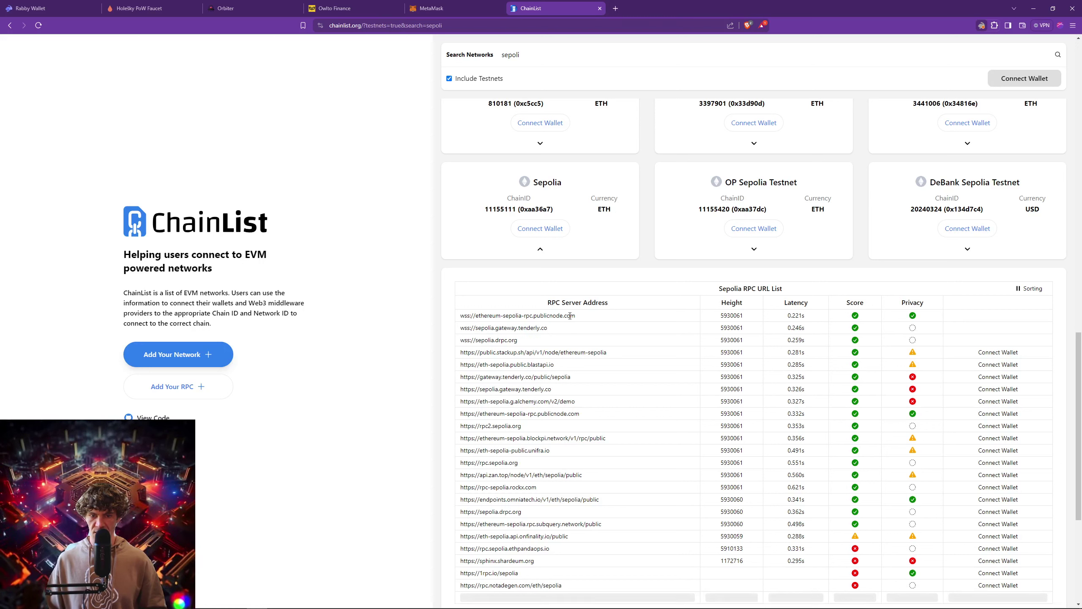
drag(575, 315, 465, 319)
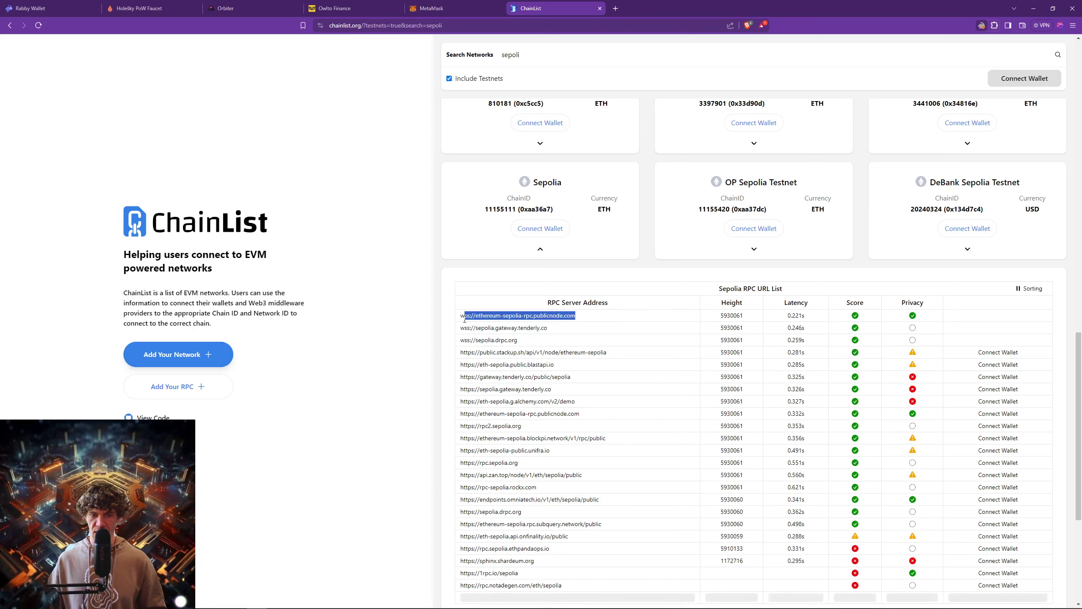
In Rabby, start a custom network and quick-add Sepolia via a 'sepolia' search.
click(981, 25)
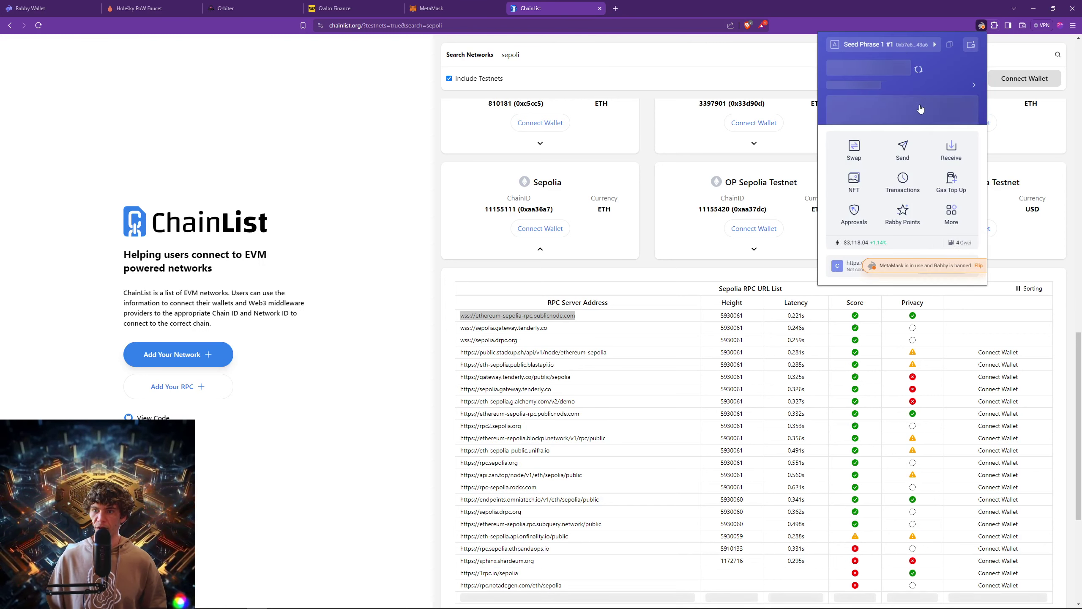
click(925, 91)
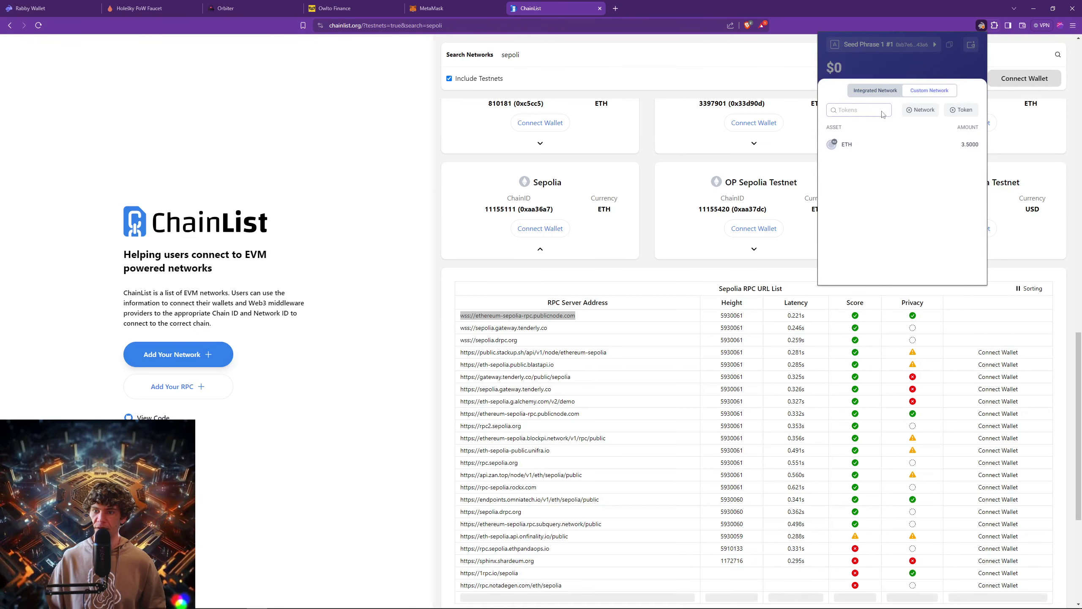
click(932, 111)
click(939, 115)
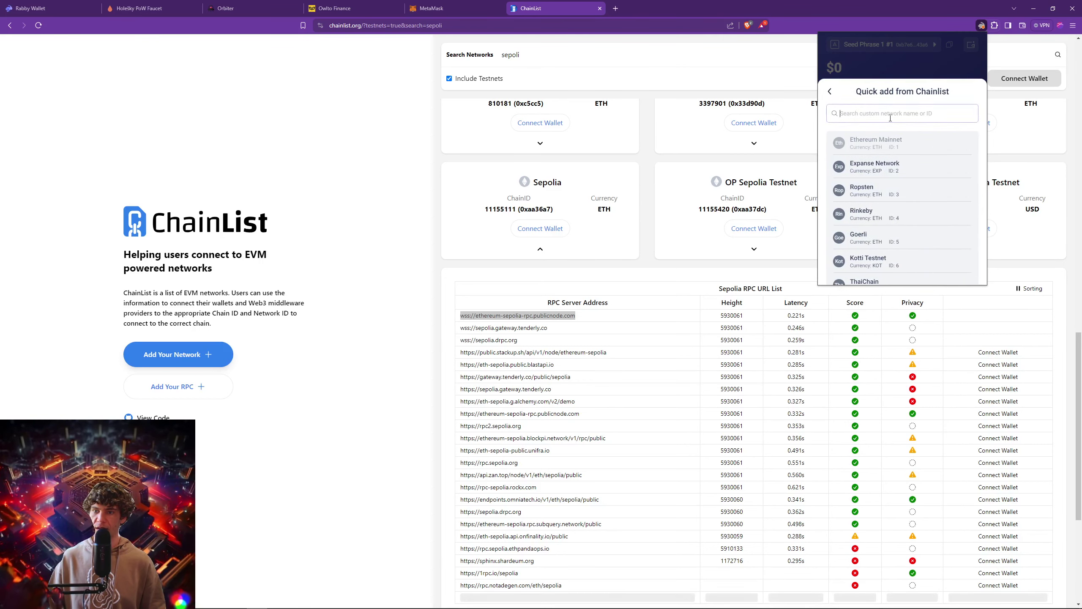
text(sep)
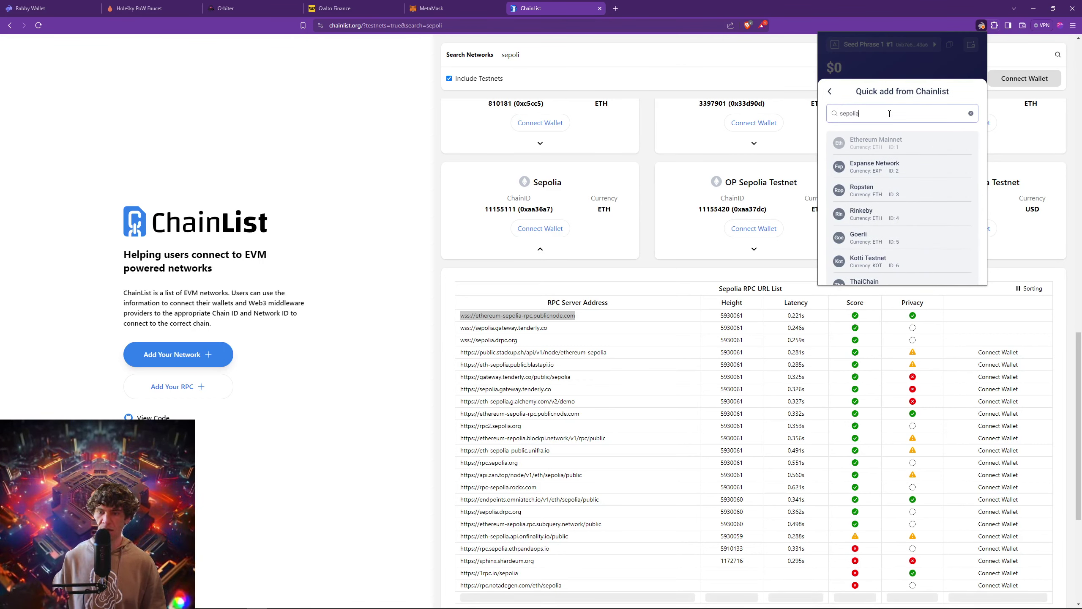
text(olia)
scroll(913, 176, down, 3)
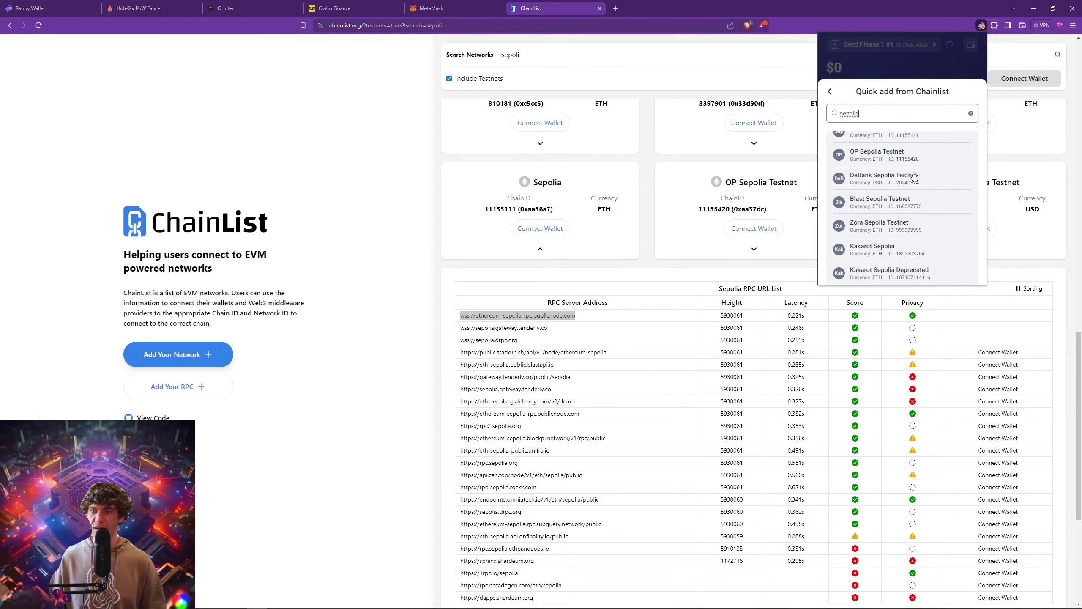
scroll(912, 179, up, 3)
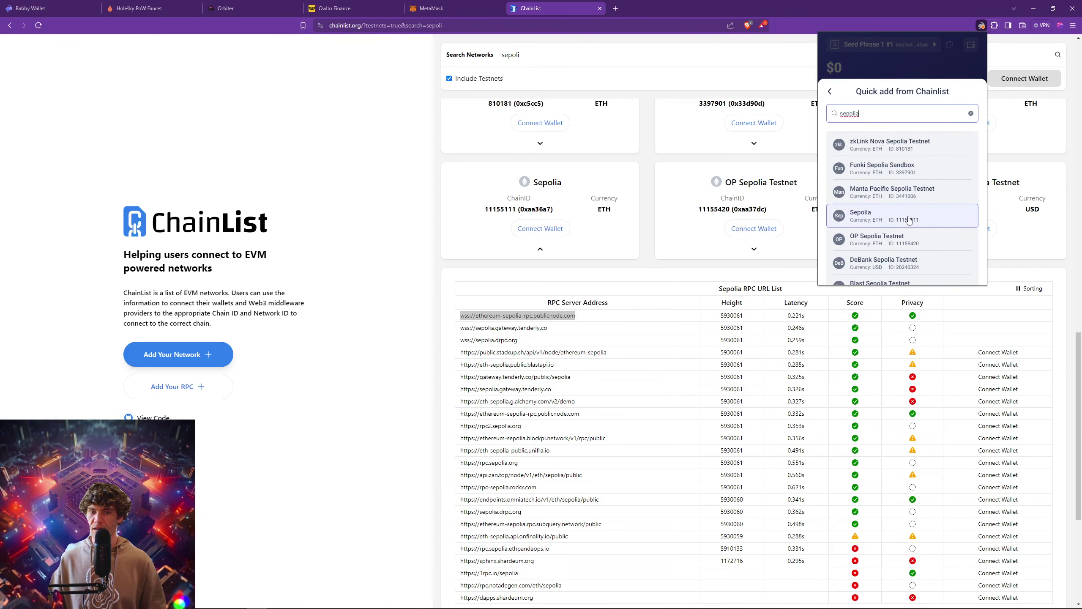
click(909, 219)
Replace the prefilled RPC with the wss publicnode URL, then select the https publicnode address.
triple_click(915, 239)
scroll(895, 192, down, 2)
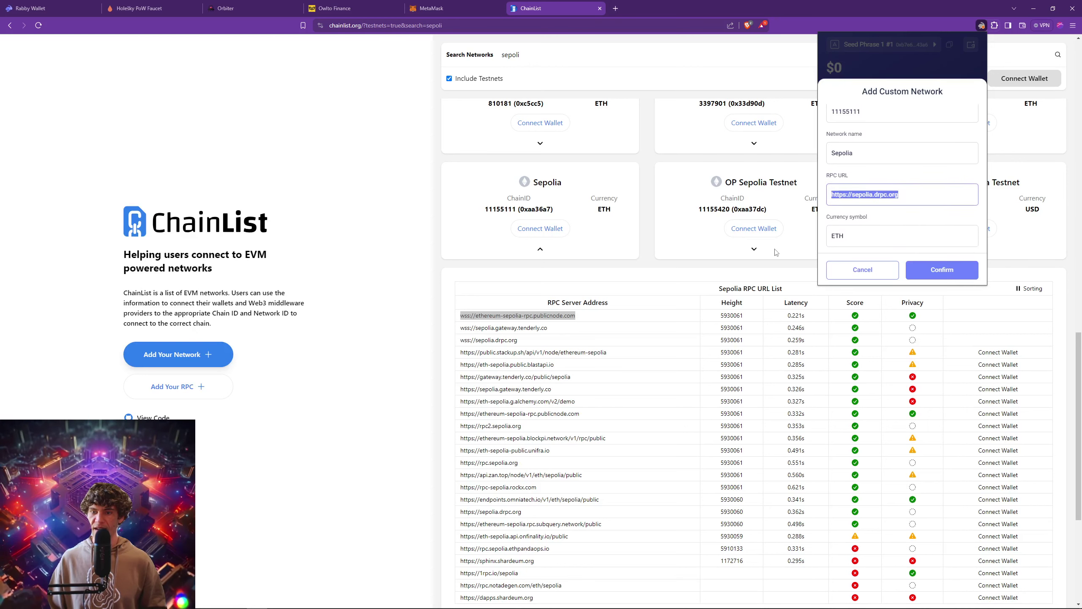
text(wss://ethereum-sepolia-rpc.publicnode.com)
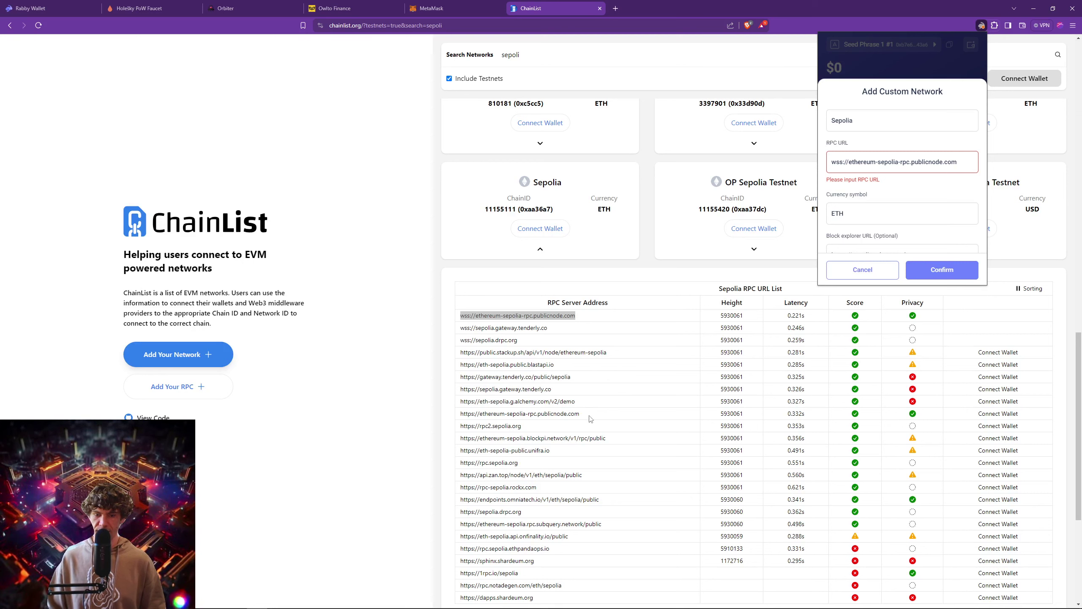
drag(592, 420, 460, 443)
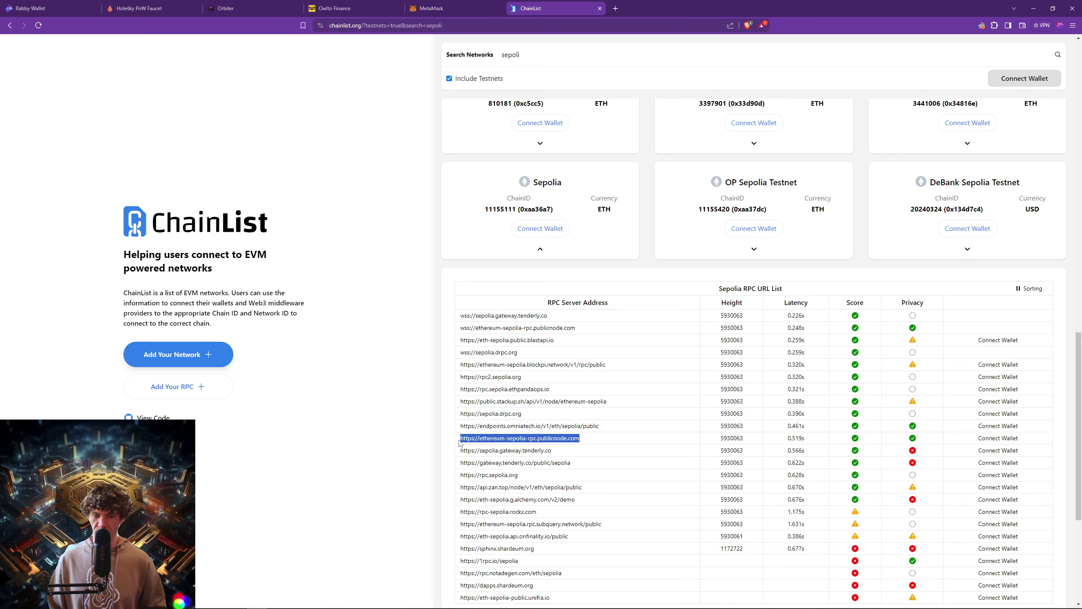
Start a new Rabby custom network and quick-add Sepolia via a 'sep' search.
click(980, 25)
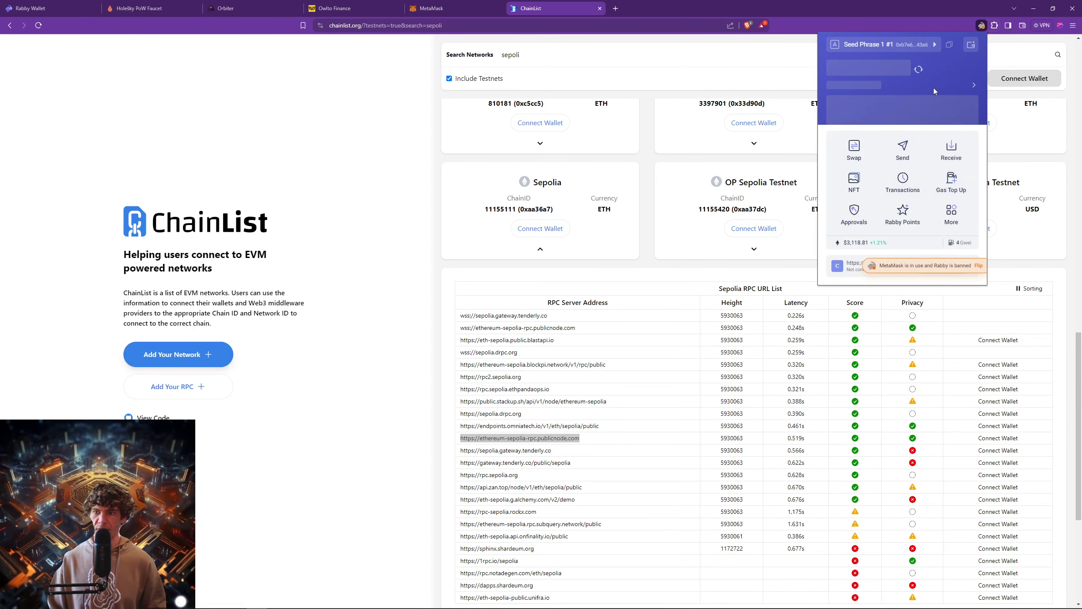
click(933, 87)
click(927, 91)
click(913, 114)
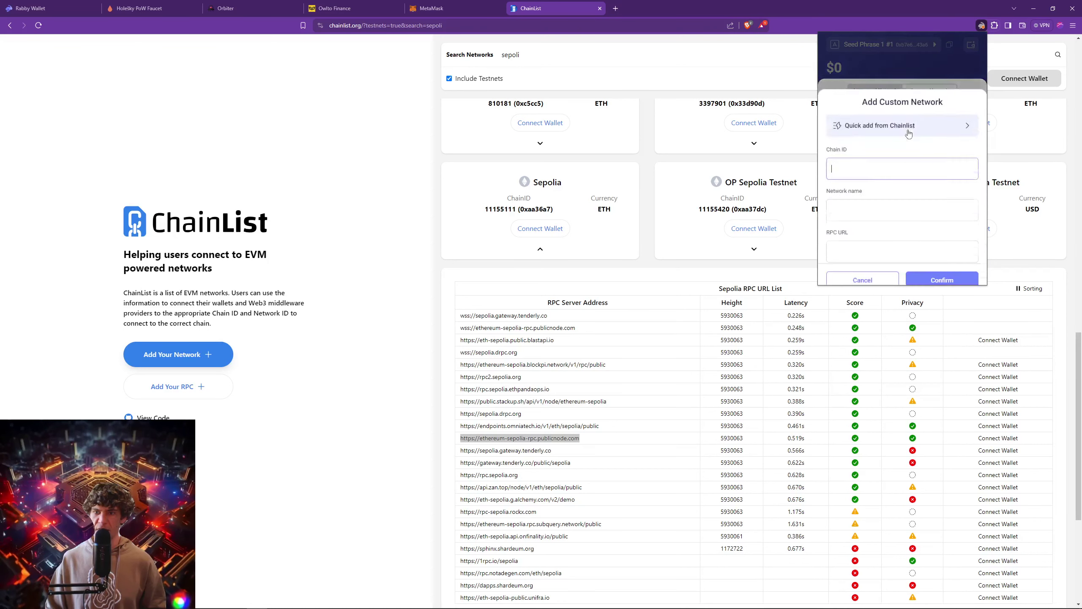
click(900, 114)
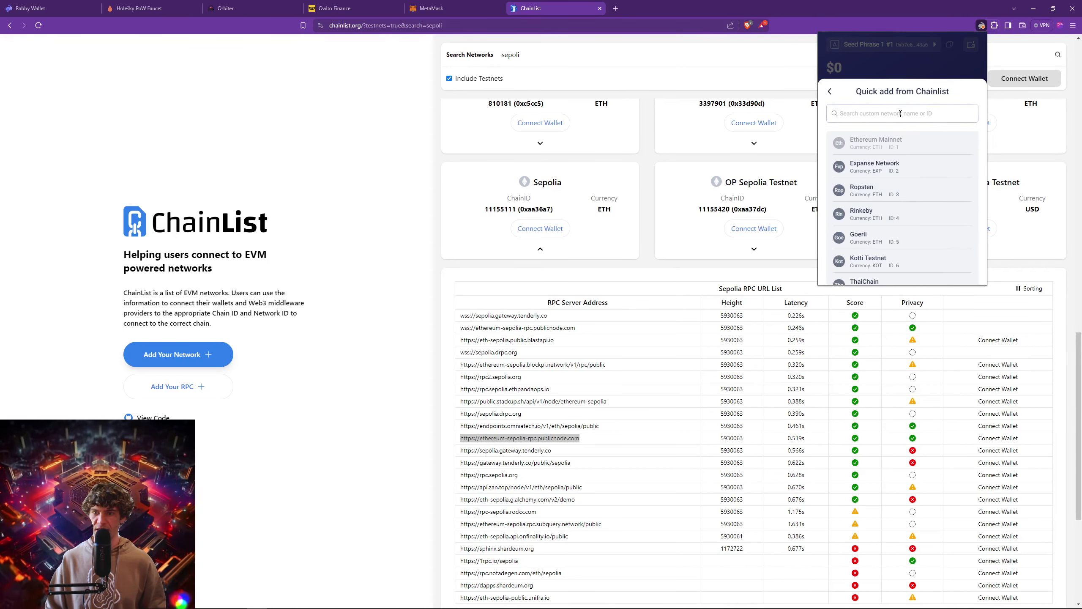
text(sepolia)
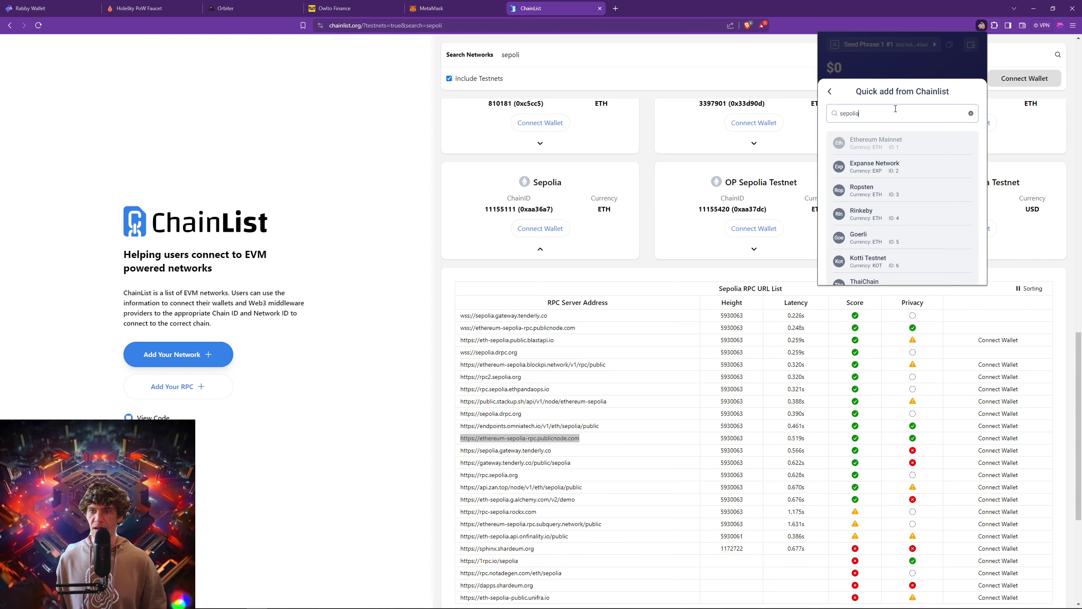
scroll(921, 193, down, 5)
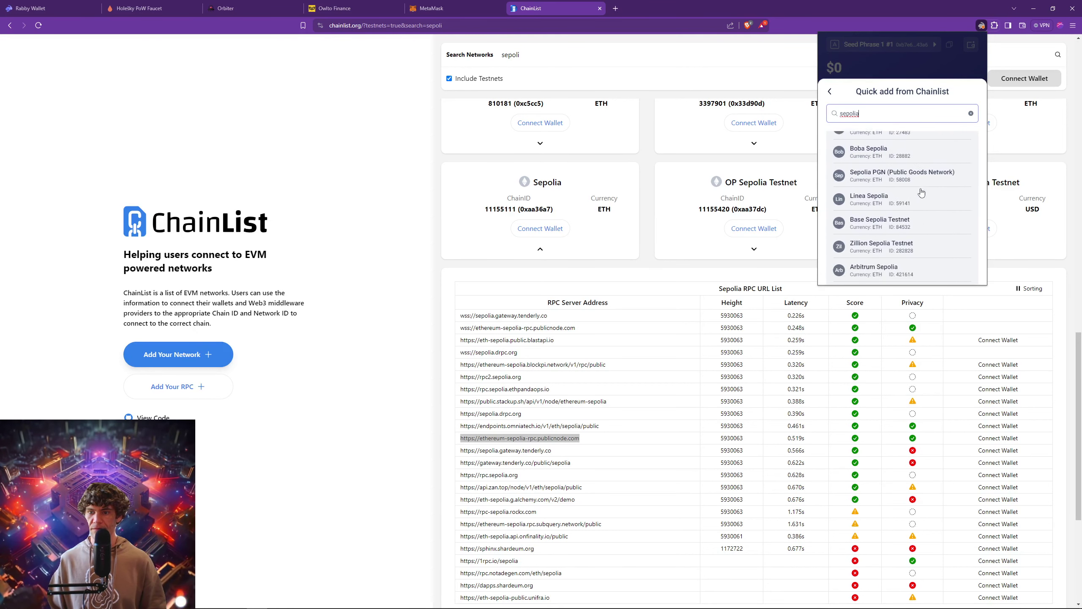
scroll(922, 193, up, 5)
click(886, 183)
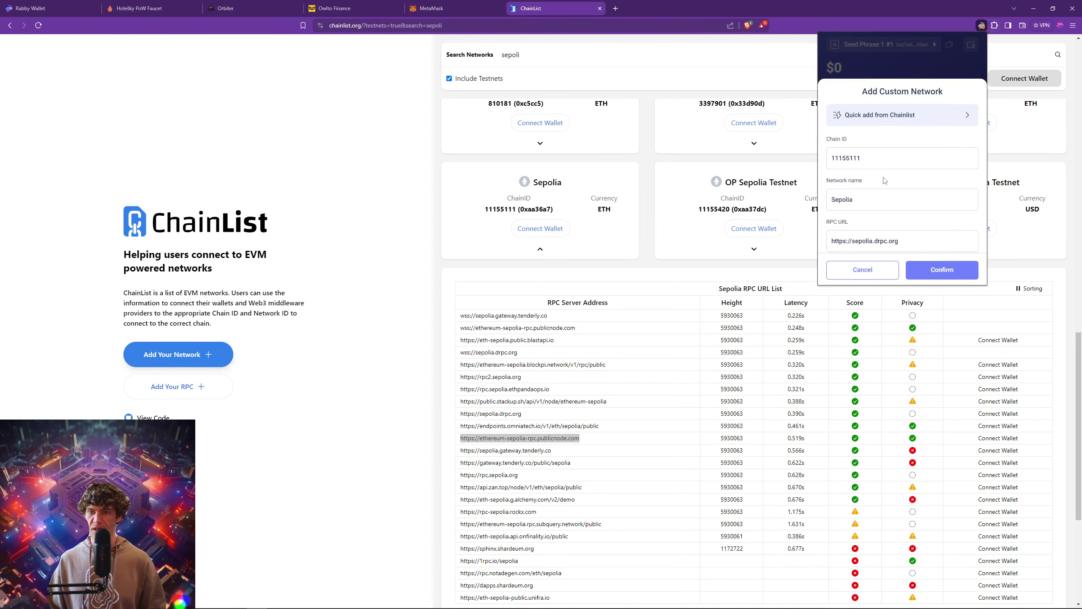
Replace the RPC with the https publicnode address, confirm Sepolia, and close the wallet.
drag(895, 241, 820, 241)
text(https://ethereum-sepolia-rpc.publicnode.com)
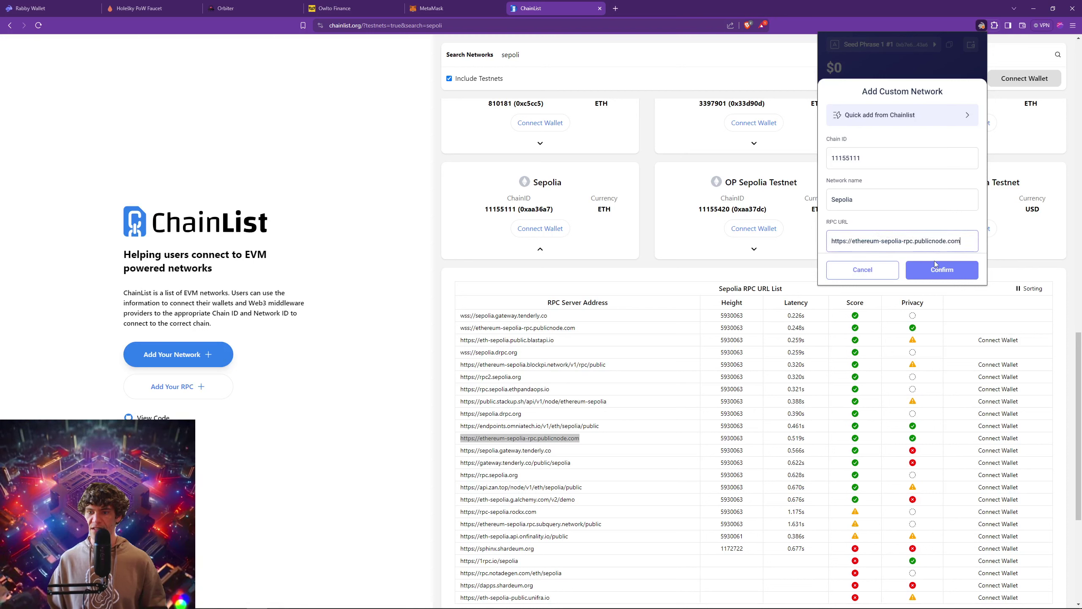
click(935, 265)
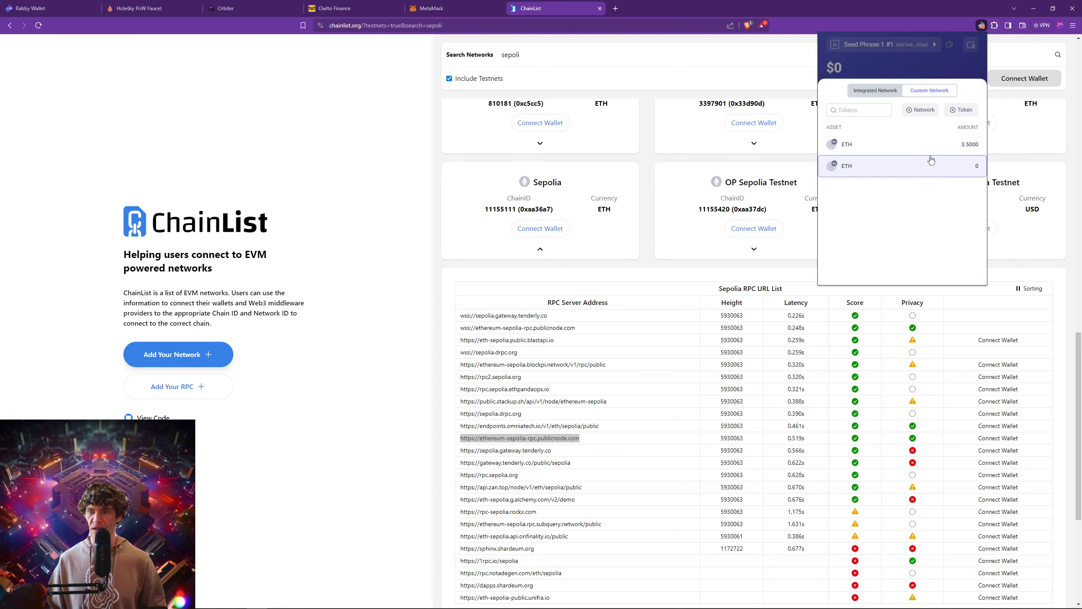
click(921, 48)
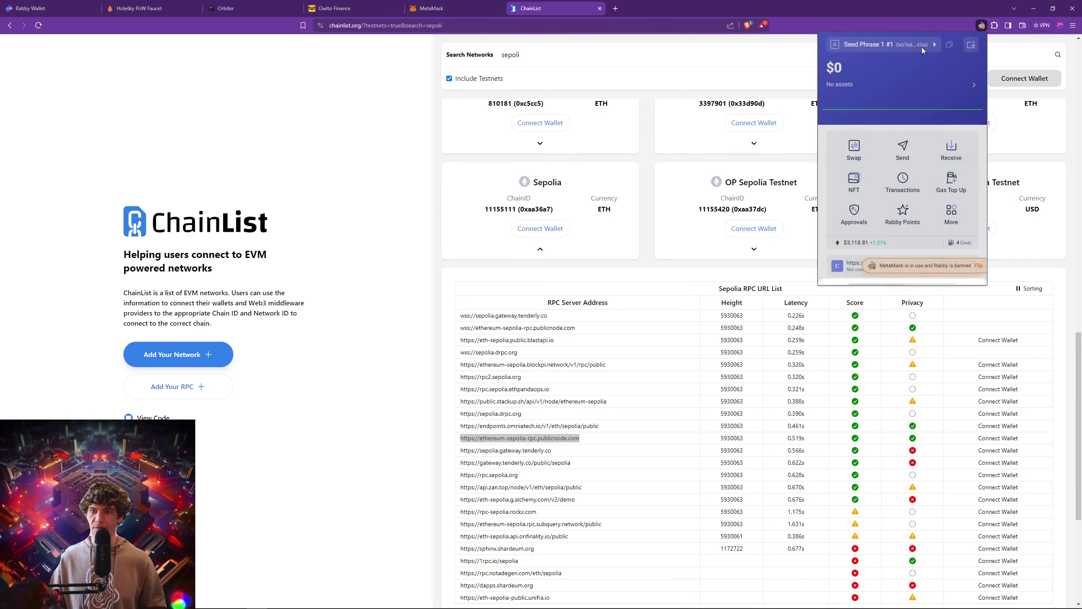
click(643, 254)
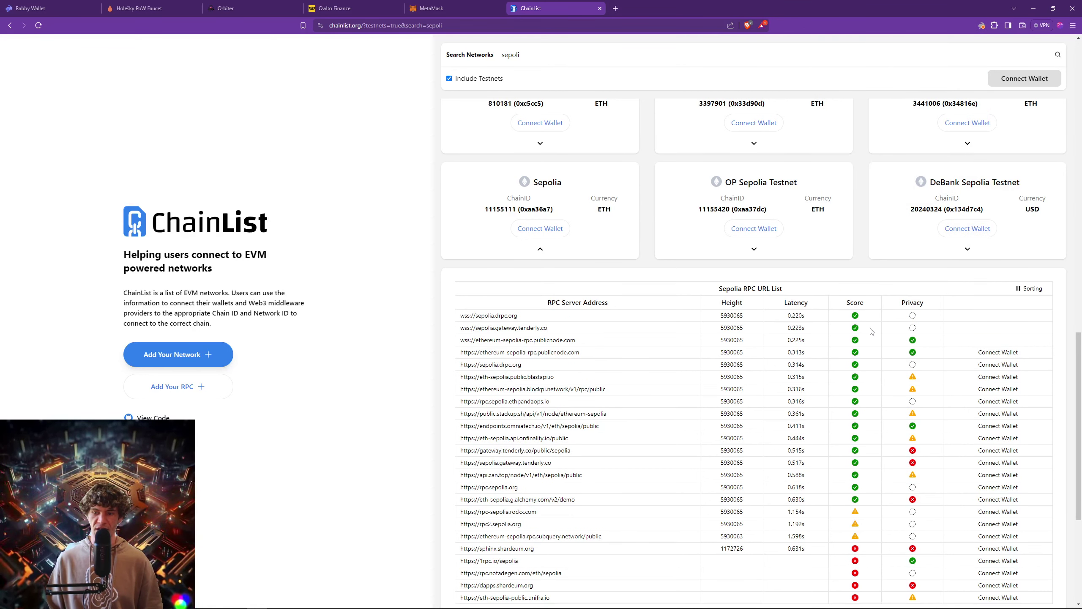
Close the ChainList page and switch to the Orbiter Finance bridge tab.
mouse_move(917, 345)
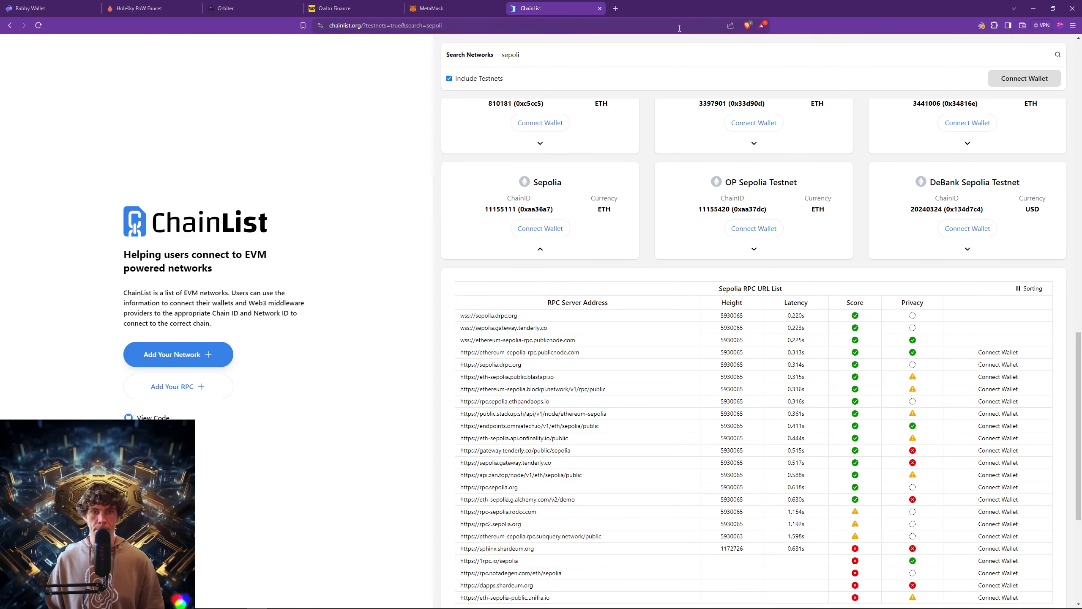
click(599, 8)
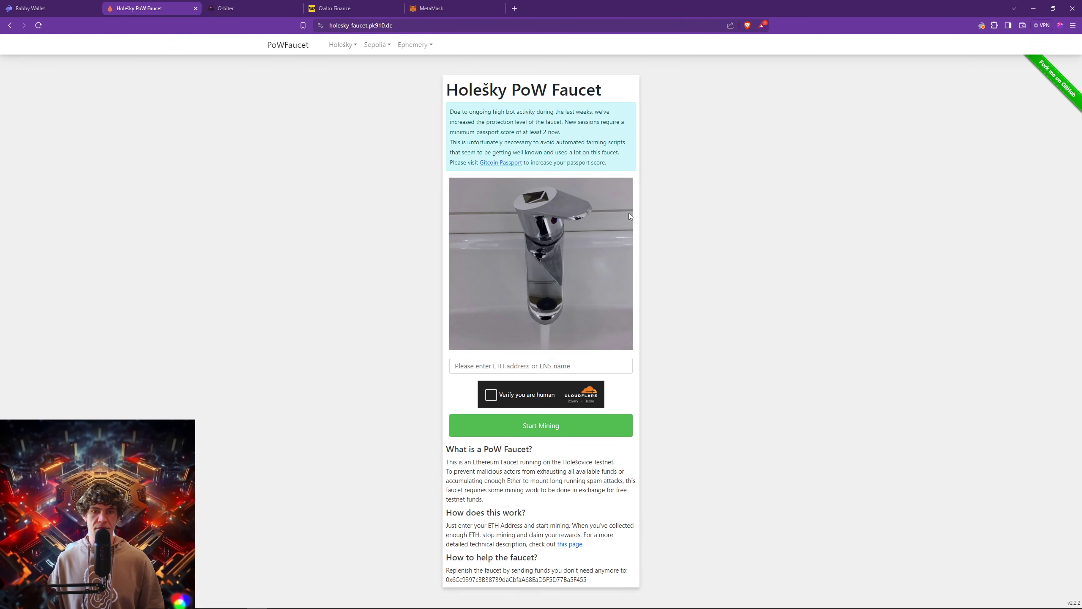
click(981, 26)
click(402, 59)
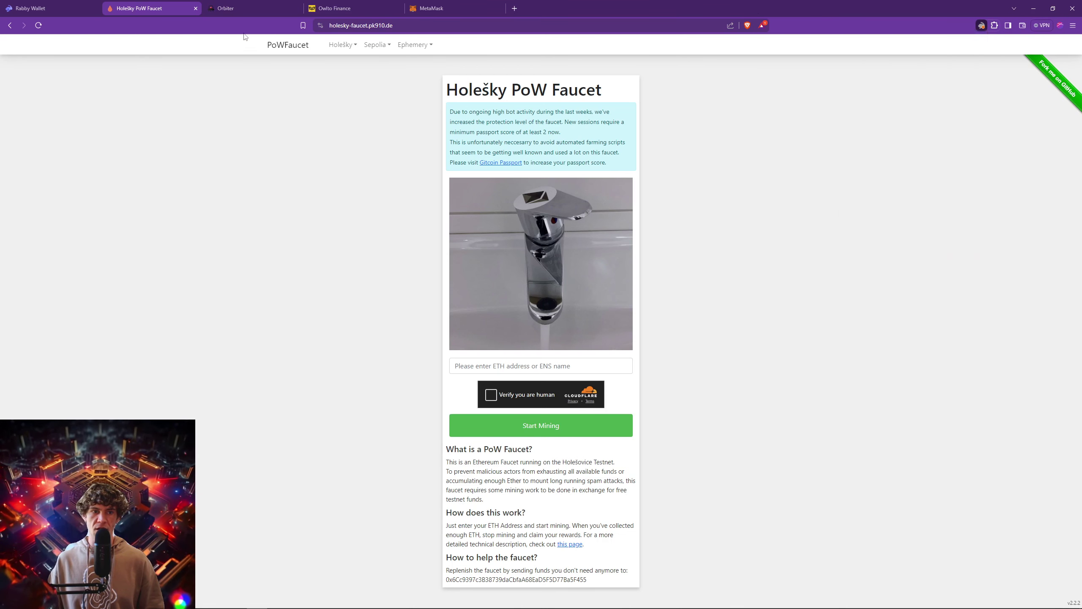
click(242, 12)
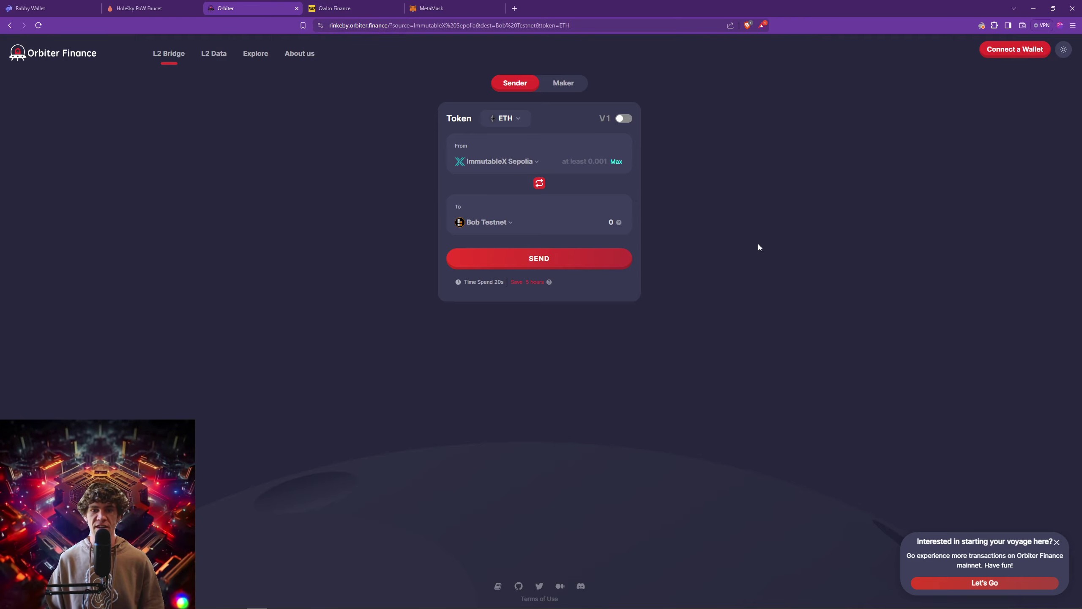
Connect Rabby Wallet to Orbiter, flipping Rabby to take over from MetaMask.
click(1014, 50)
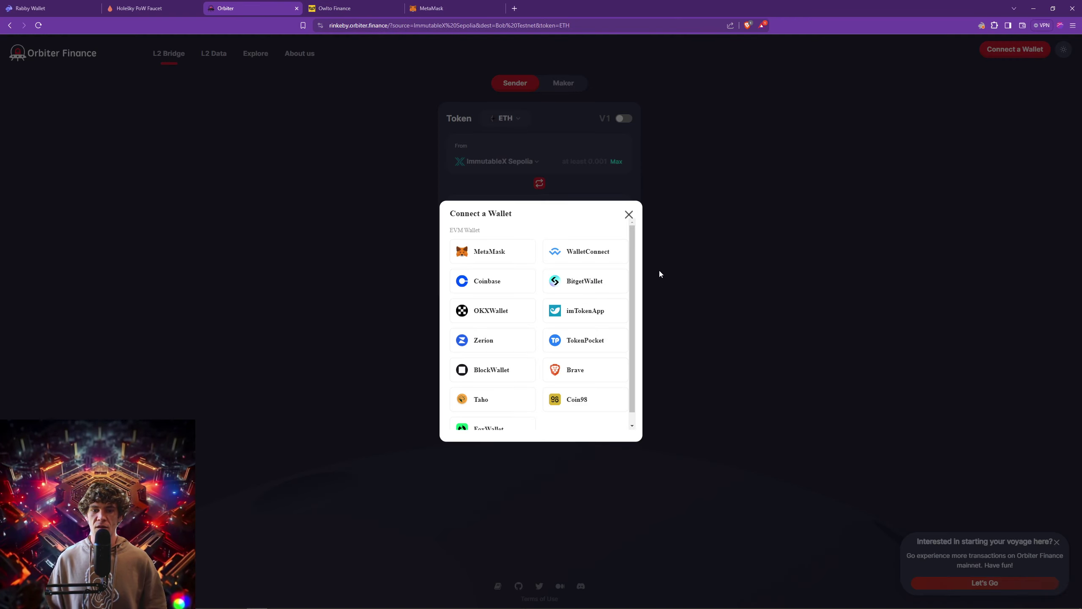
click(942, 255)
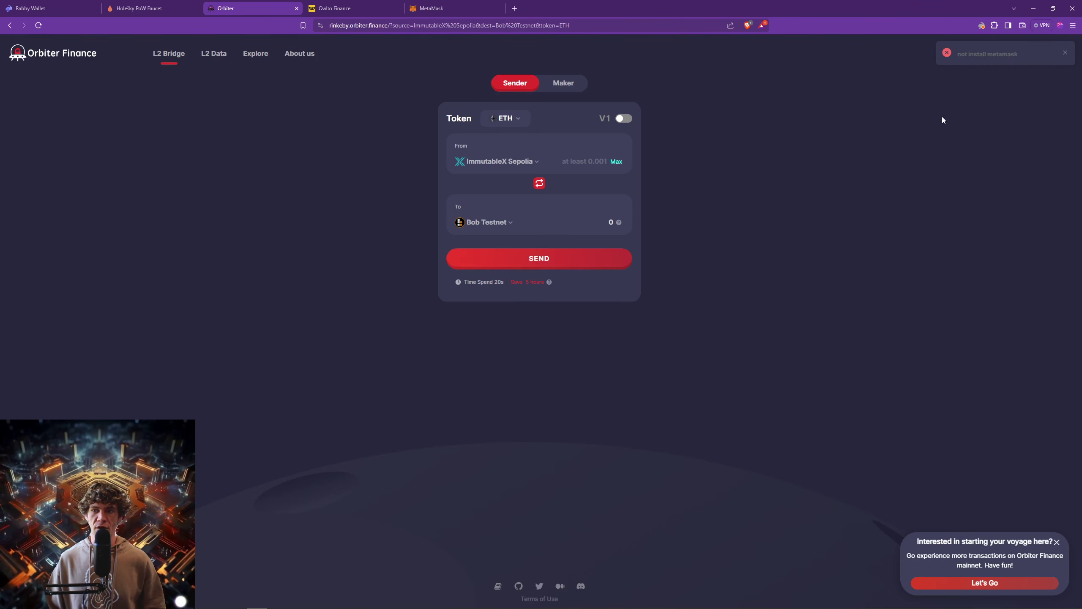
click(981, 25)
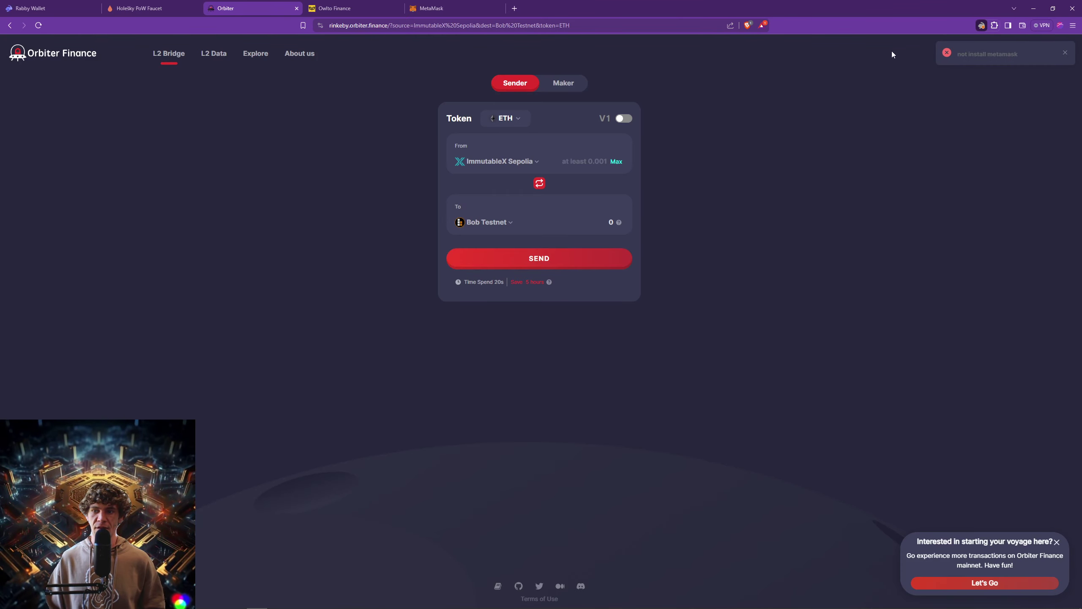
click(979, 266)
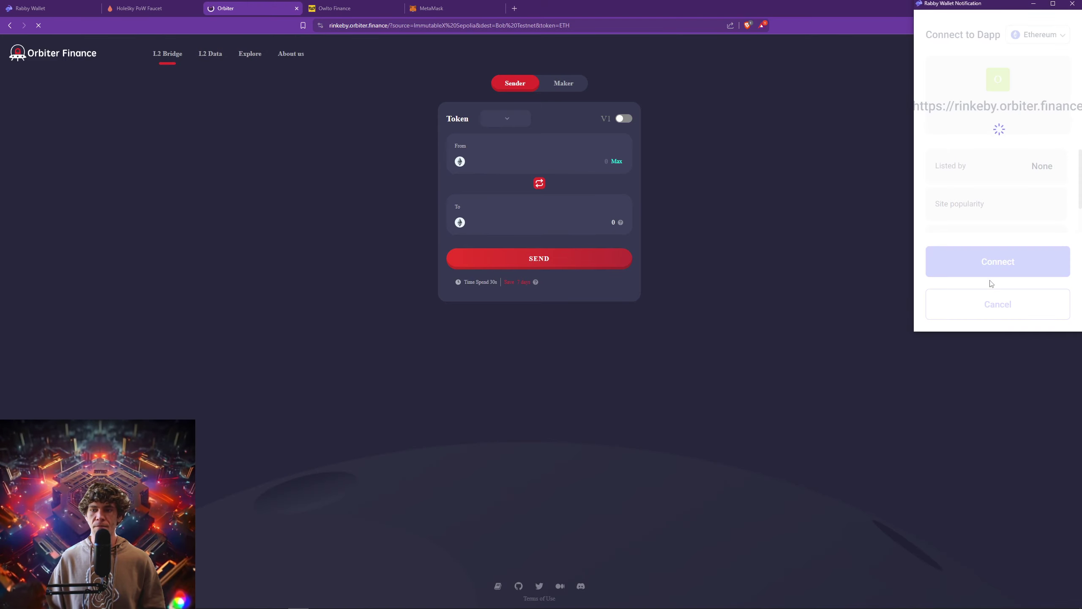
click(1028, 260)
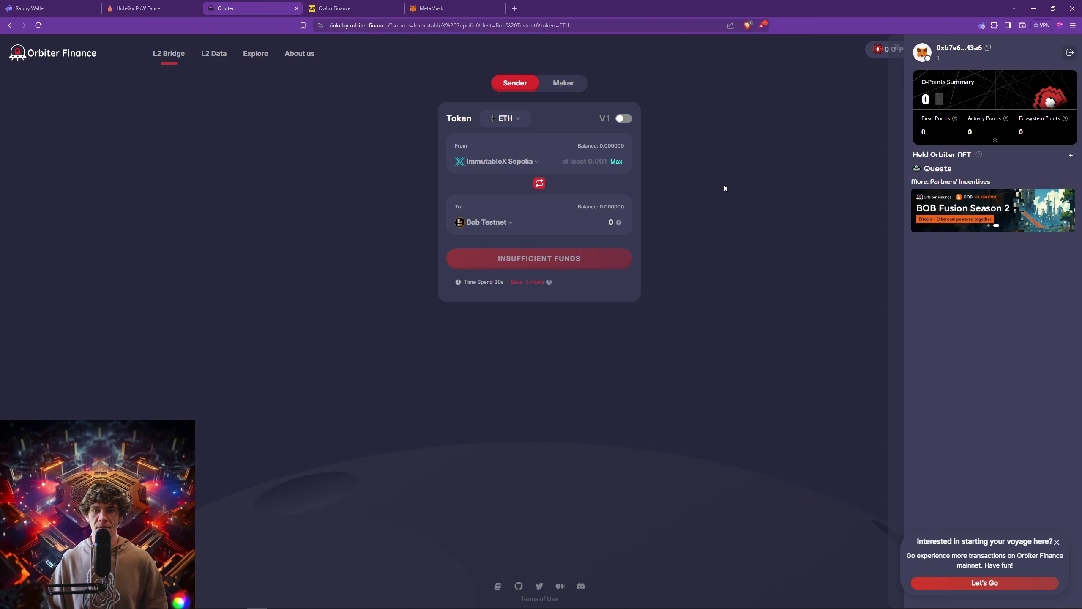
Browse the source chain list and close it without changing the route.
click(517, 163)
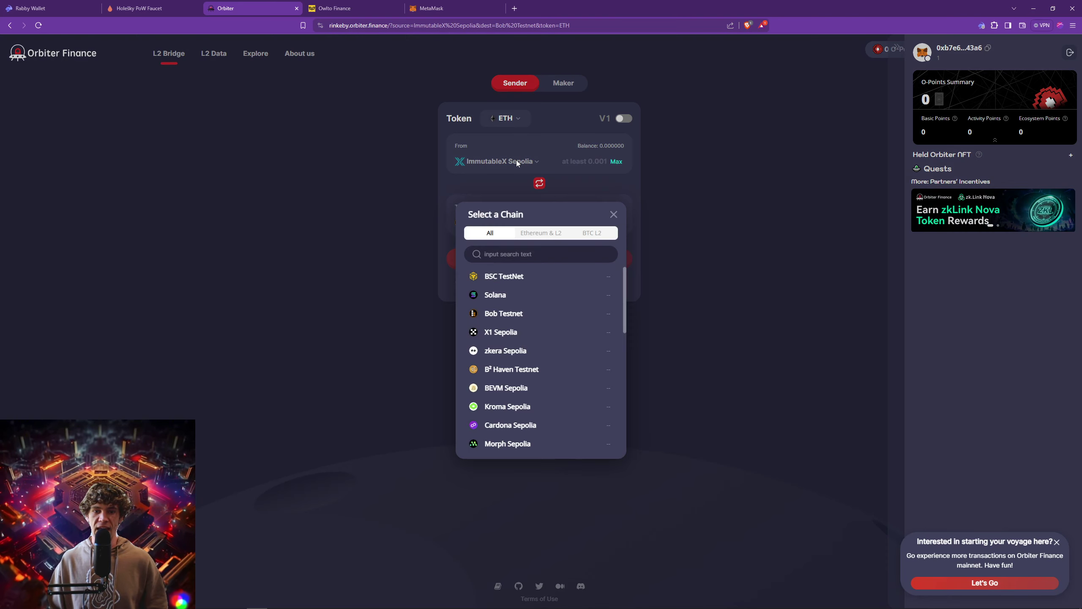
scroll(523, 318, down, 5)
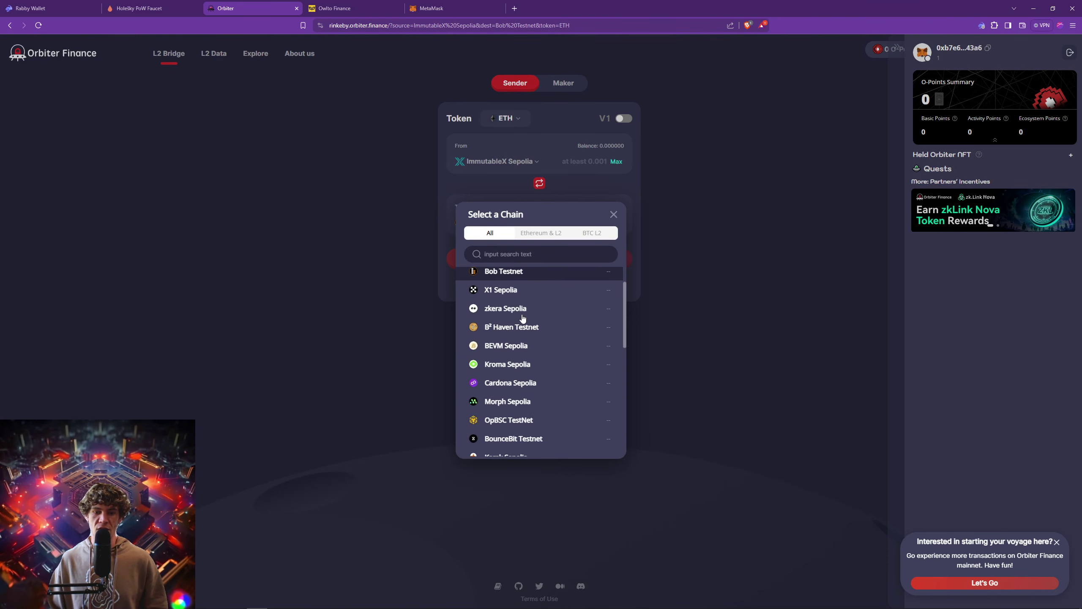
scroll(523, 318, down, 2)
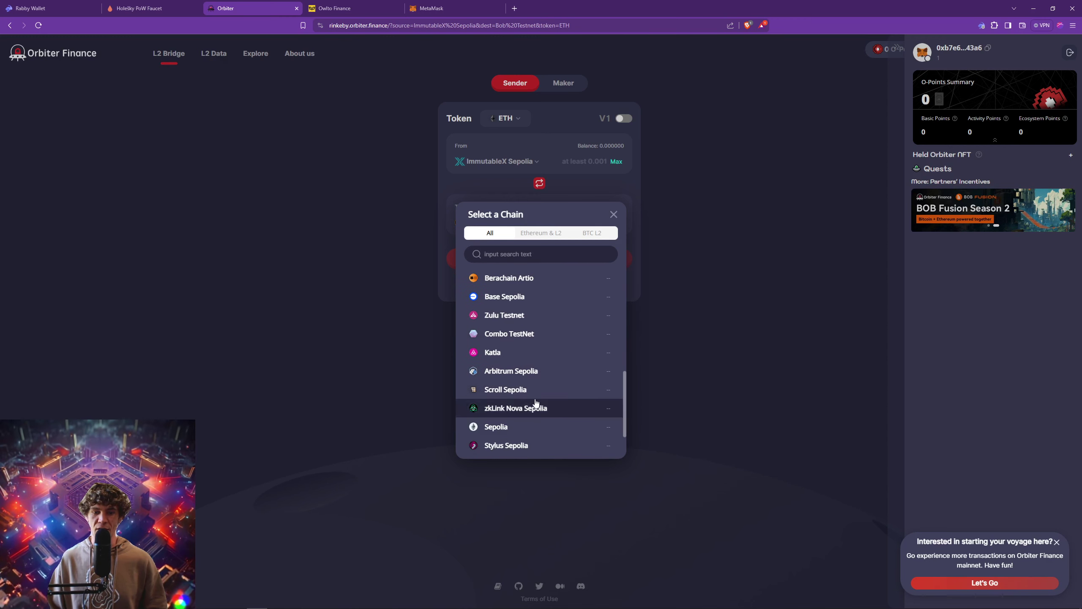
scroll(536, 397, down, 2)
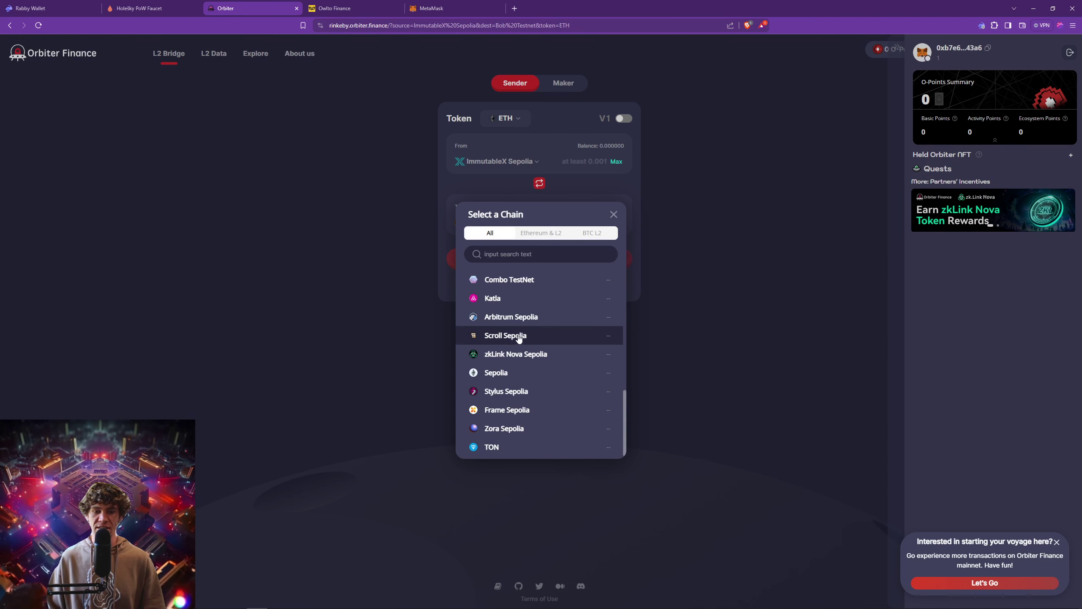
scroll(517, 399, up, 3)
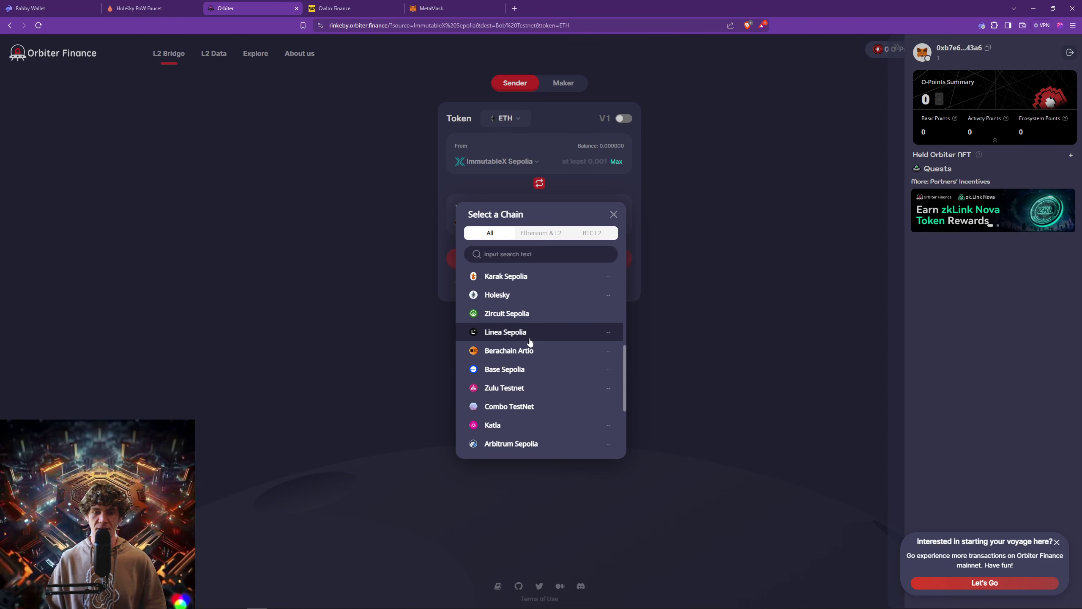
scroll(529, 341, up, 2)
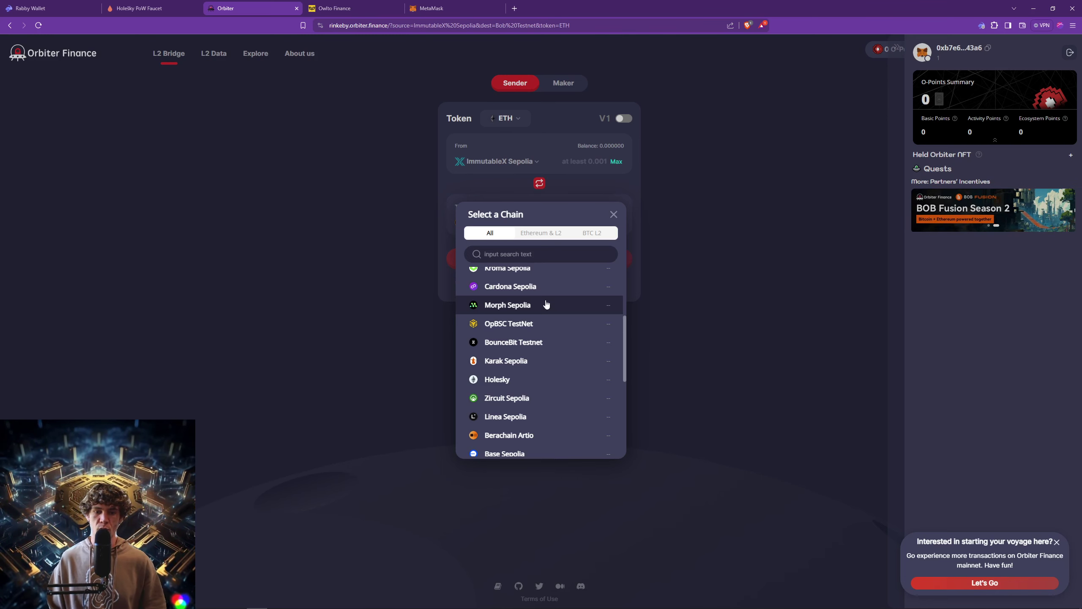
click(784, 314)
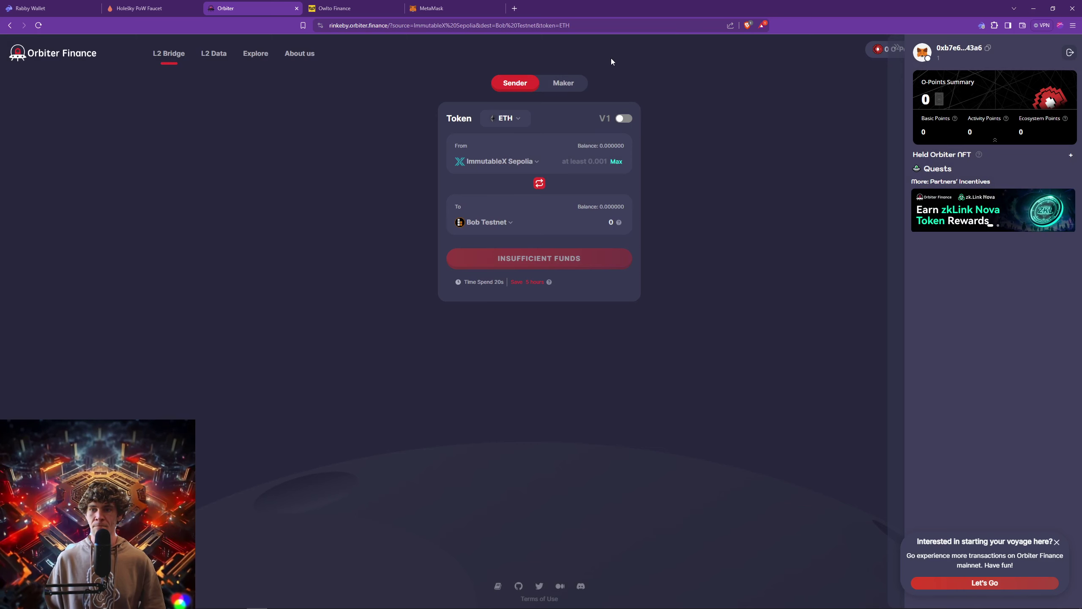
Dismiss the account panel and TON prompt, then check Rabby's custom-network balances.
click(888, 44)
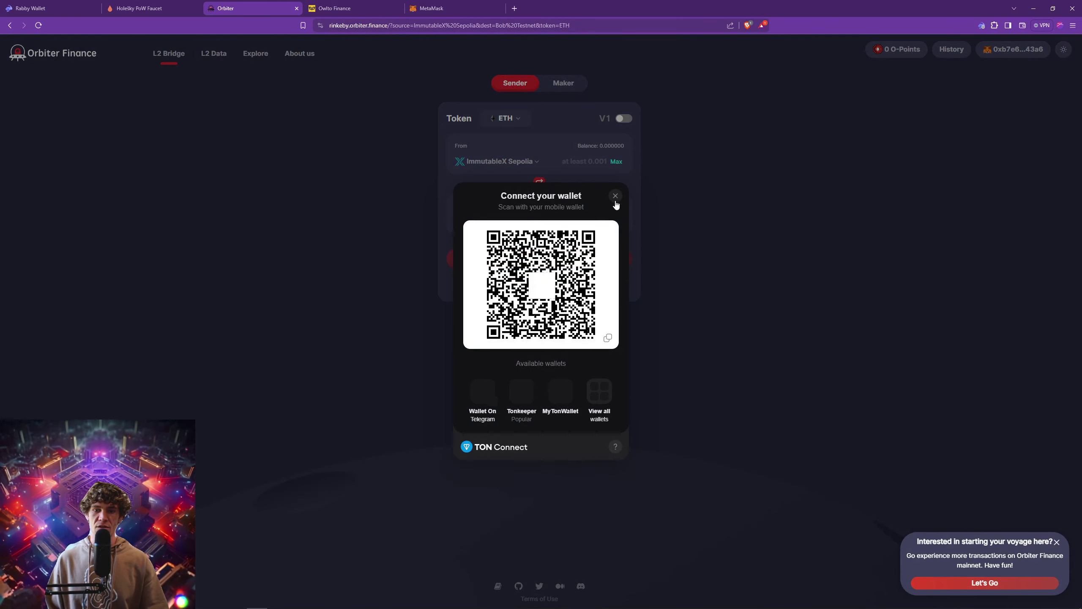
click(615, 197)
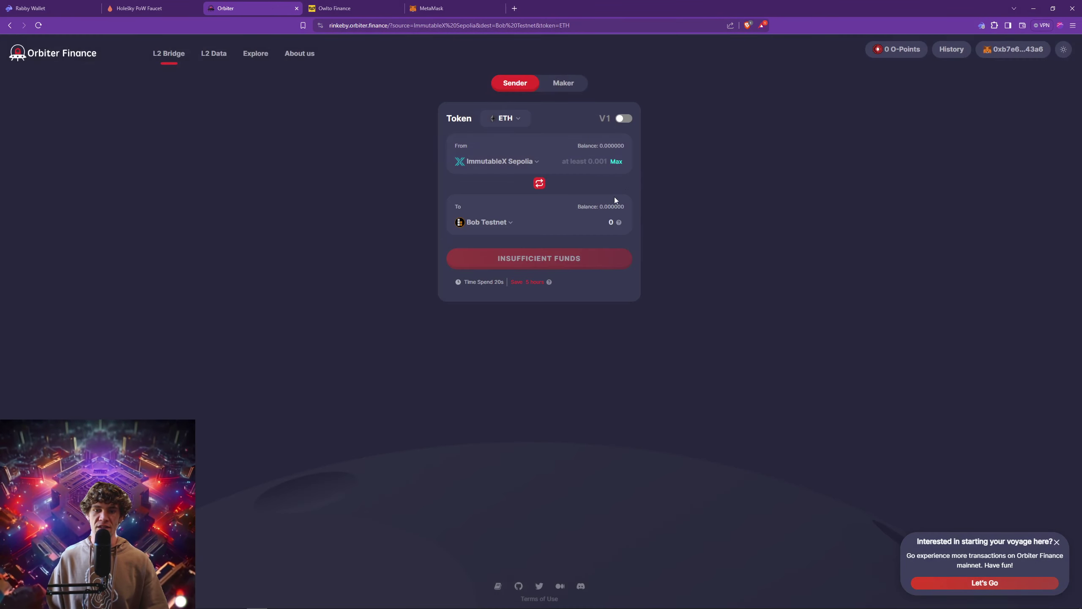
click(982, 26)
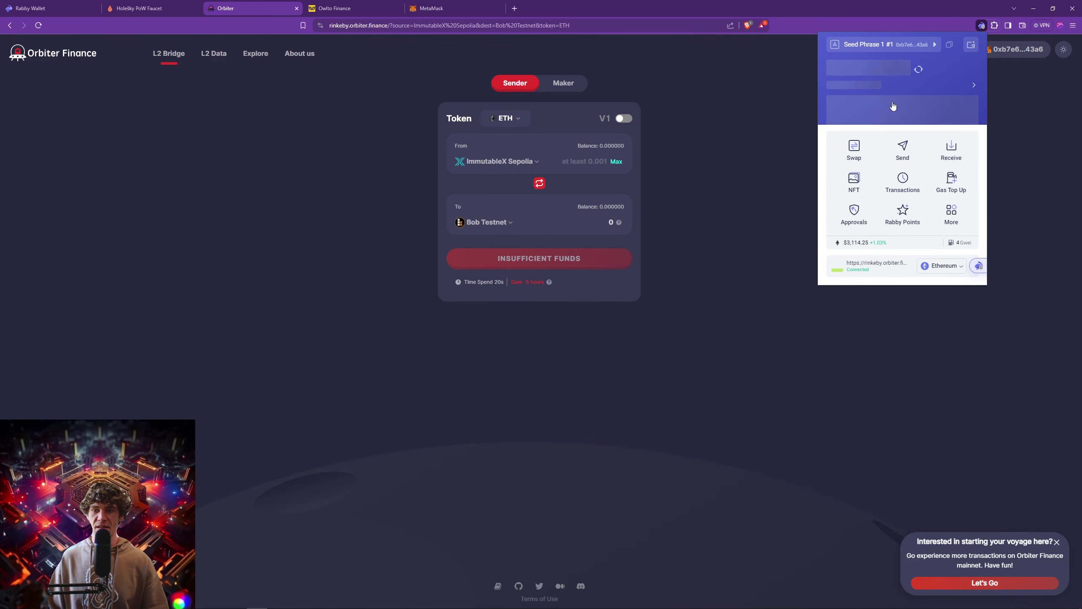
click(872, 89)
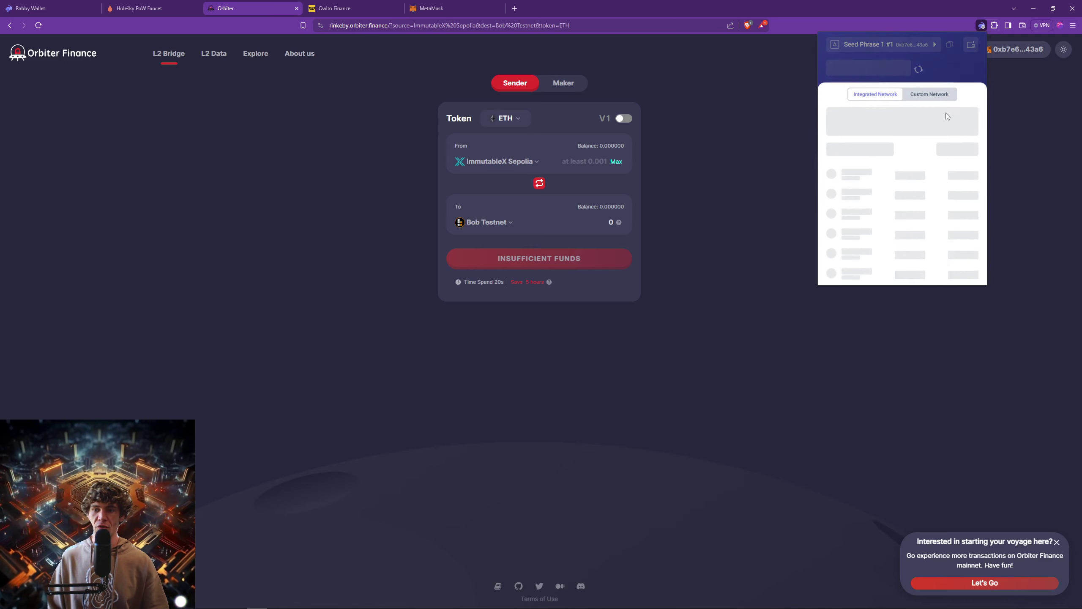
click(928, 90)
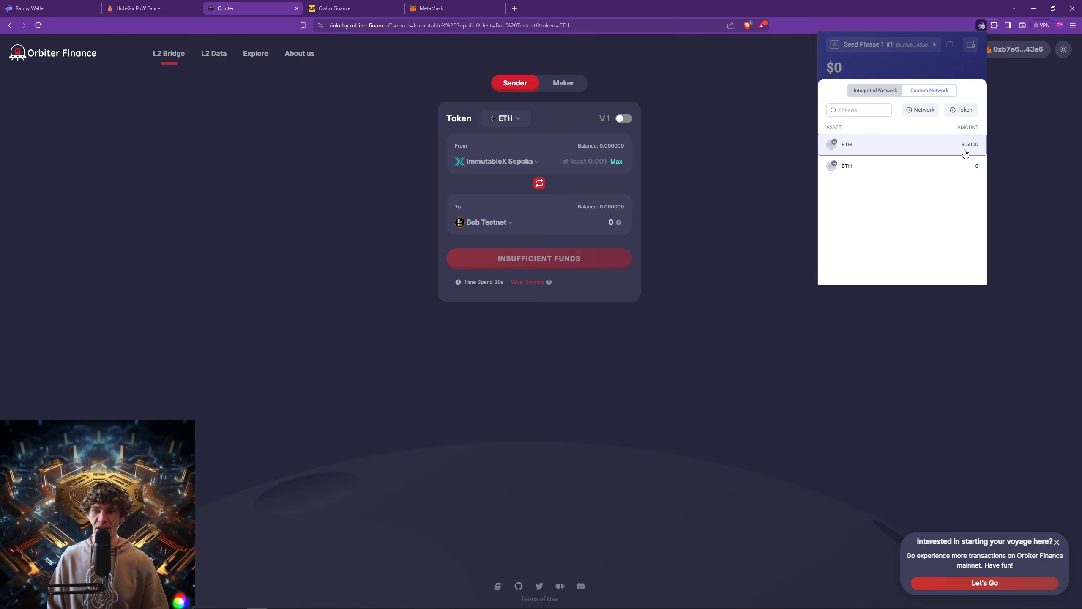
click(1015, 142)
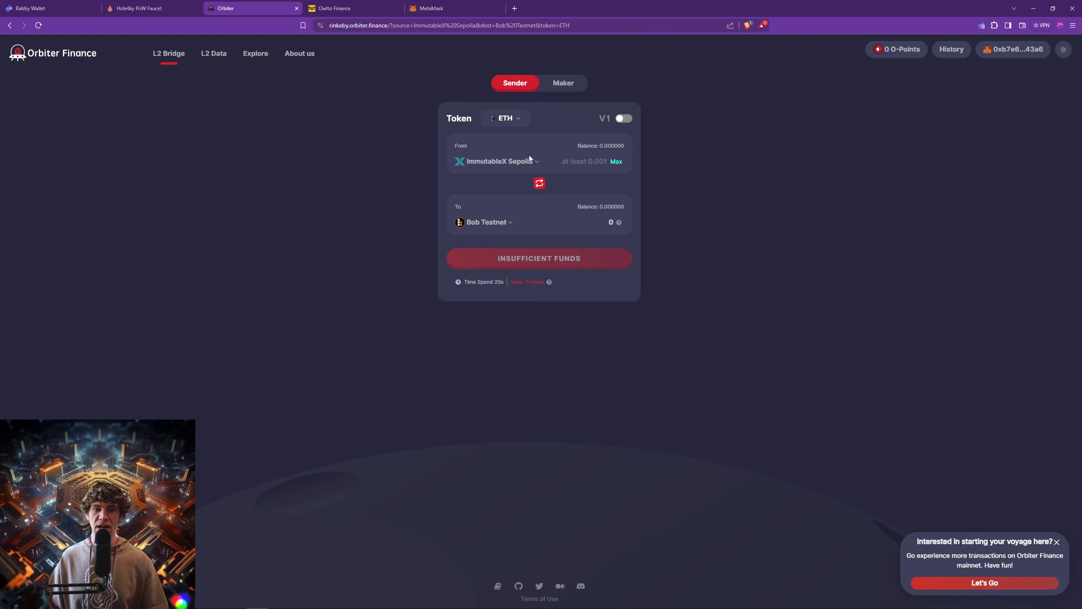
Disconnect and reconnect the wallet to Orbiter, then zoom the page in.
click(1007, 49)
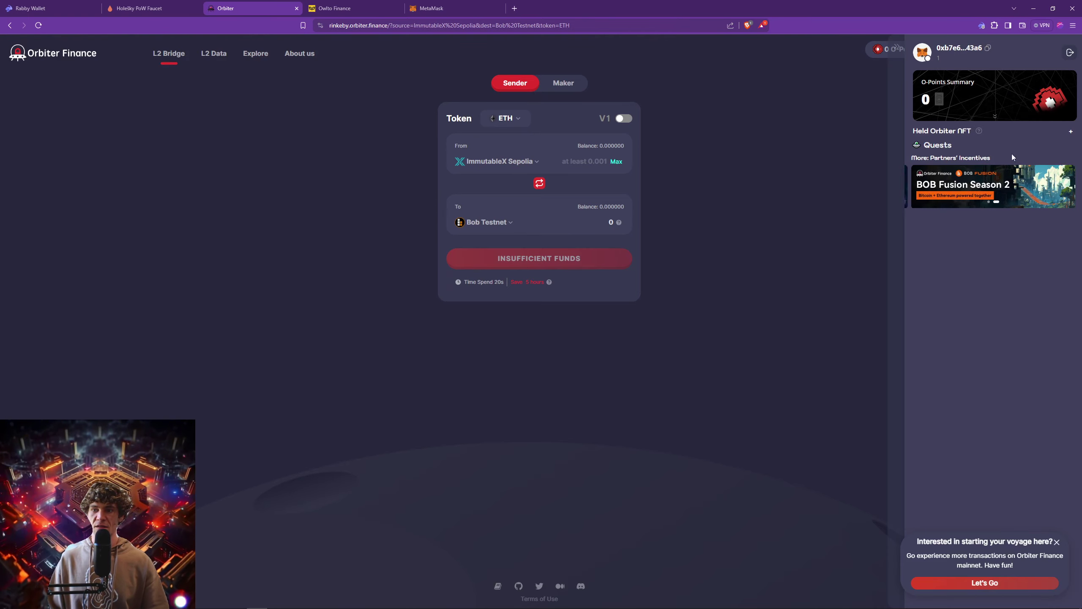
click(1069, 52)
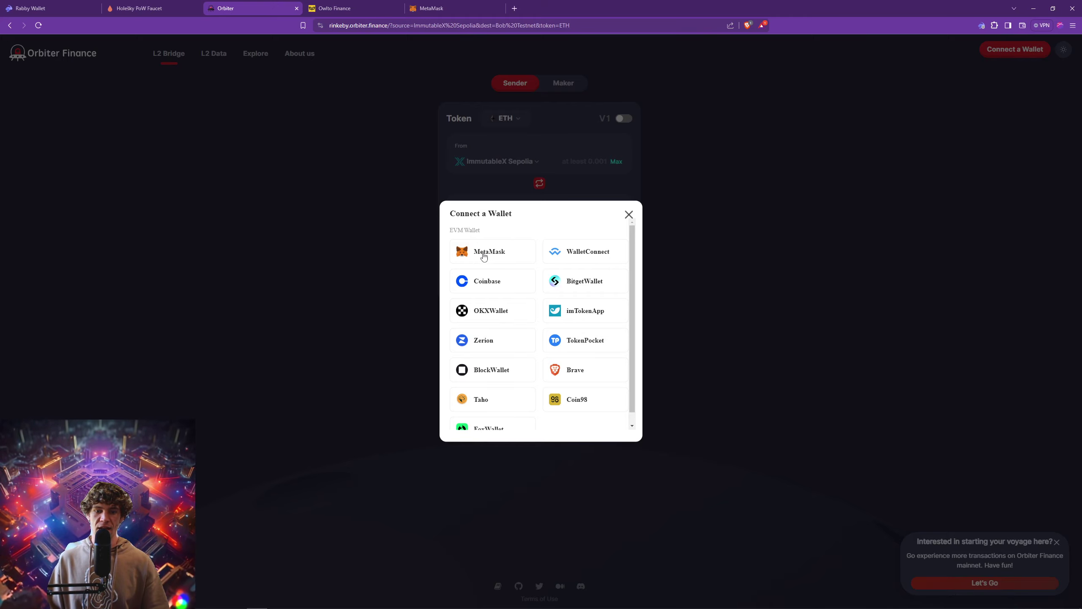
click(483, 253)
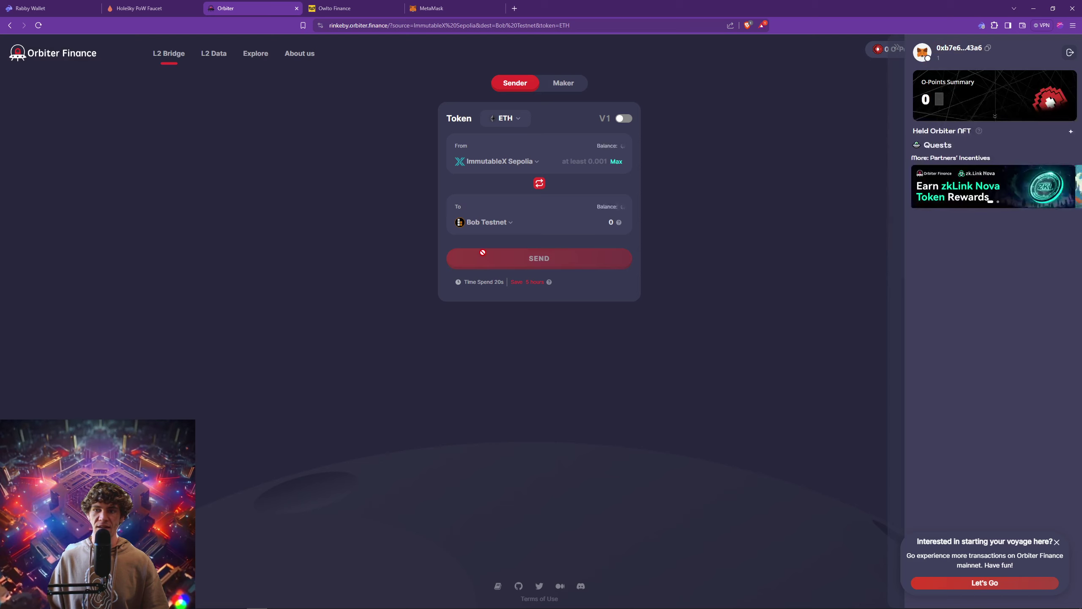
click(982, 26)
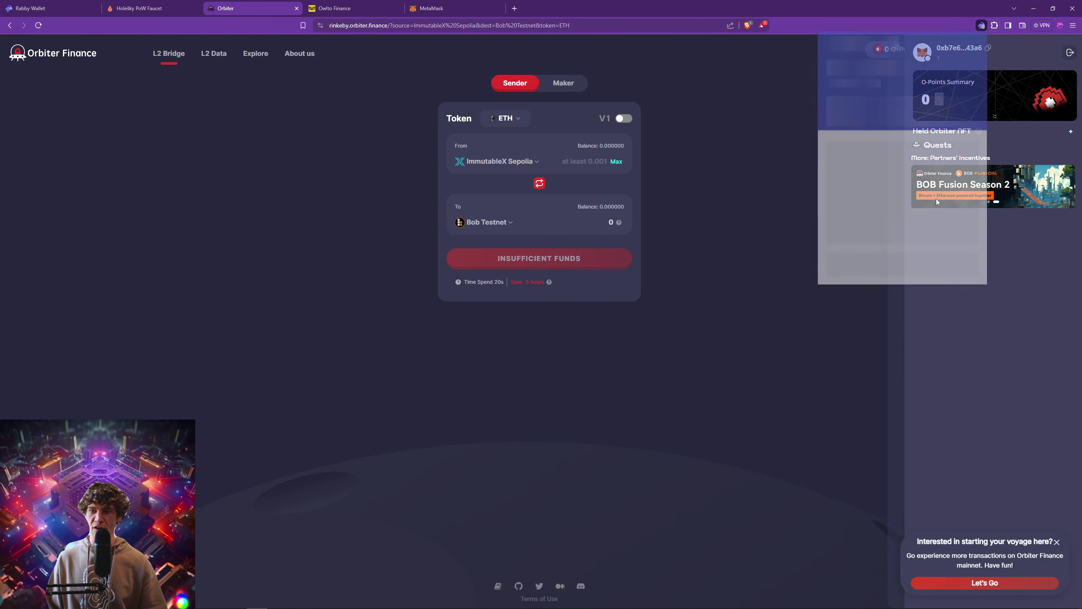
click(777, 164)
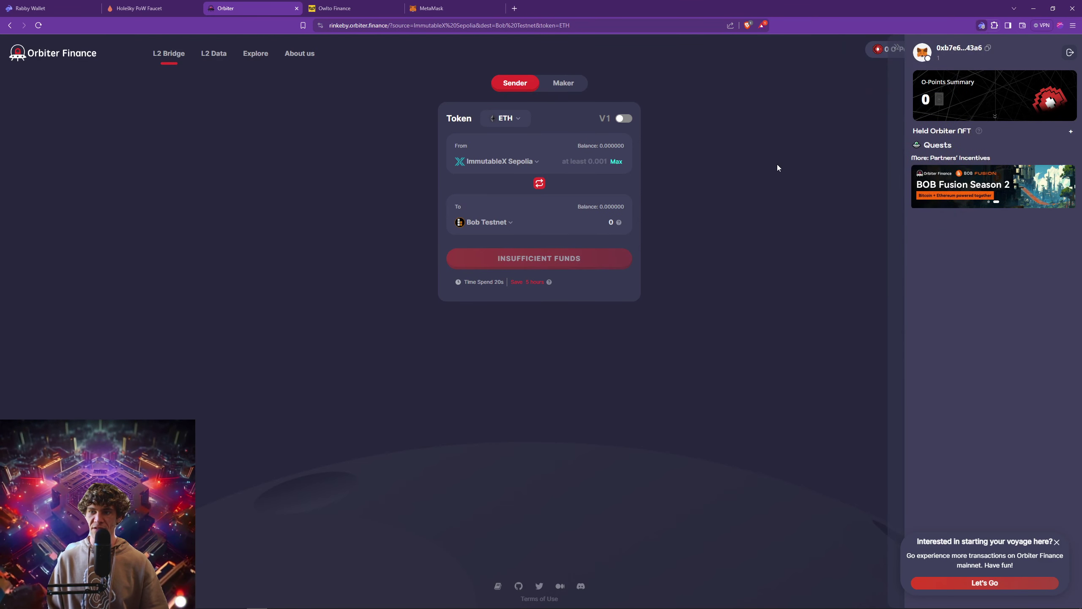
click(899, 49)
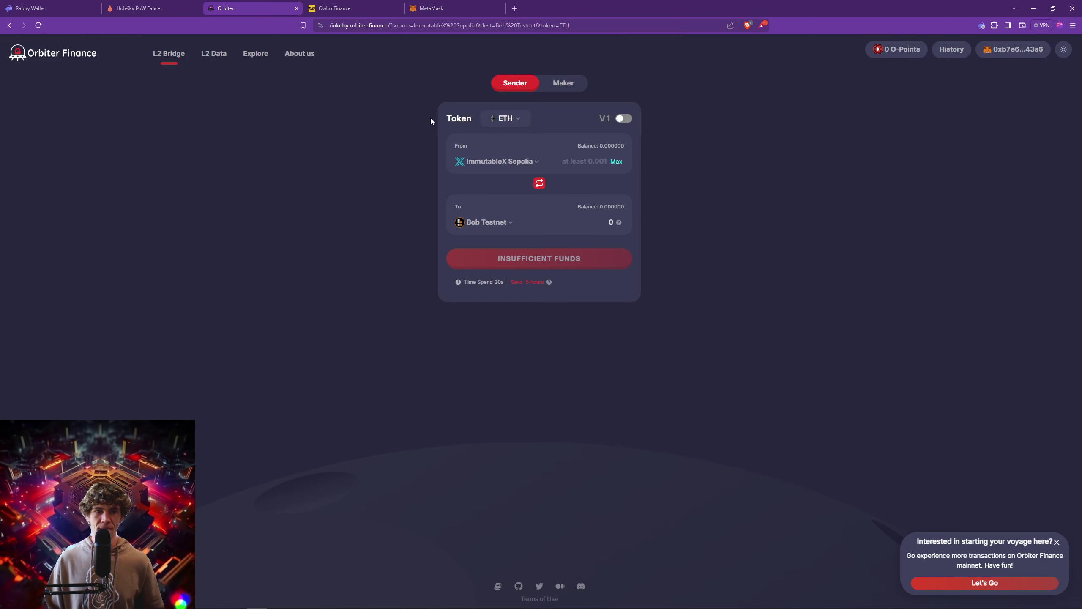
key(ctrl+plus)
key(ctrl+plus)
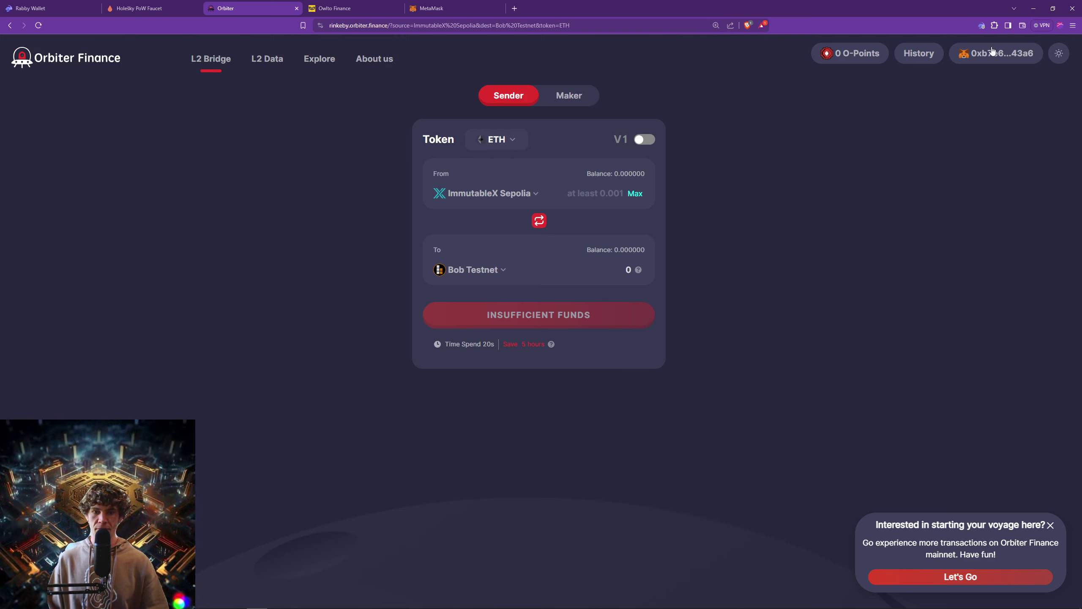
Set Holesky as the bridge's source chain.
click(511, 193)
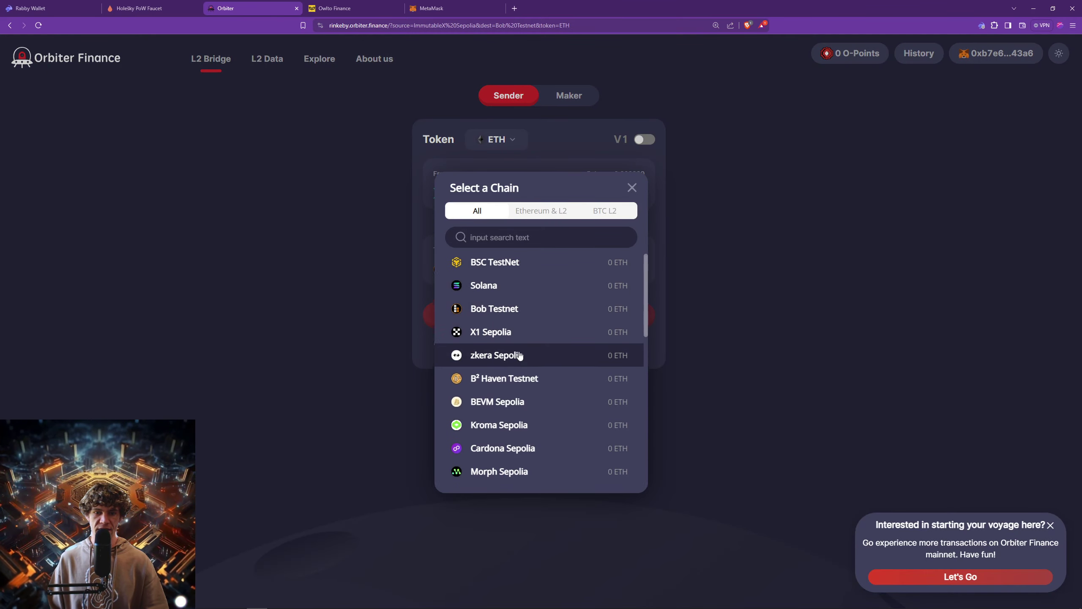
scroll(519, 355, down, 2)
click(547, 214)
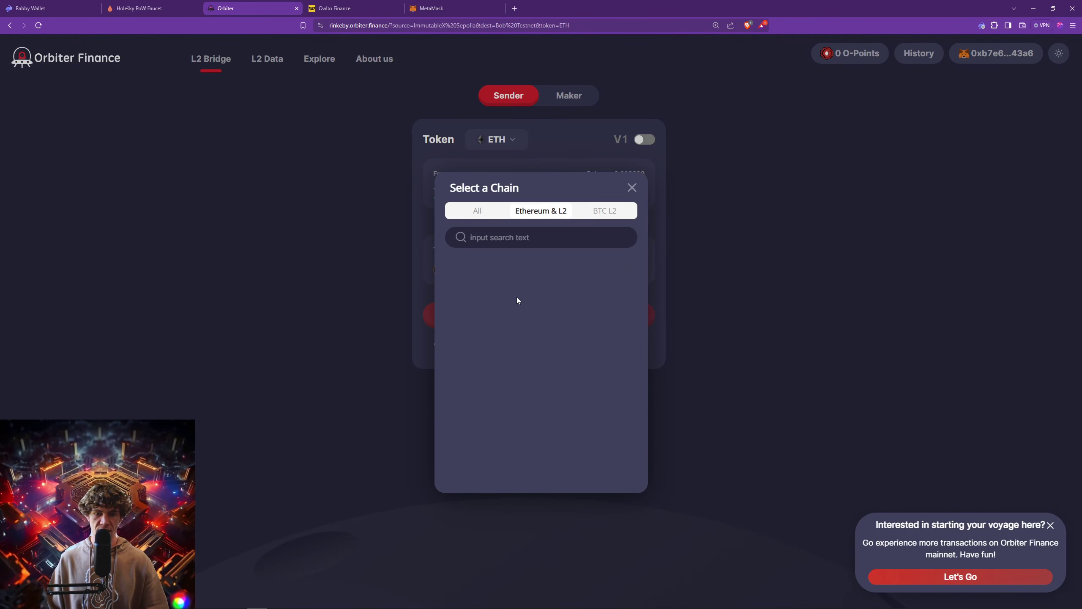
click(486, 213)
scroll(506, 309, down, 3)
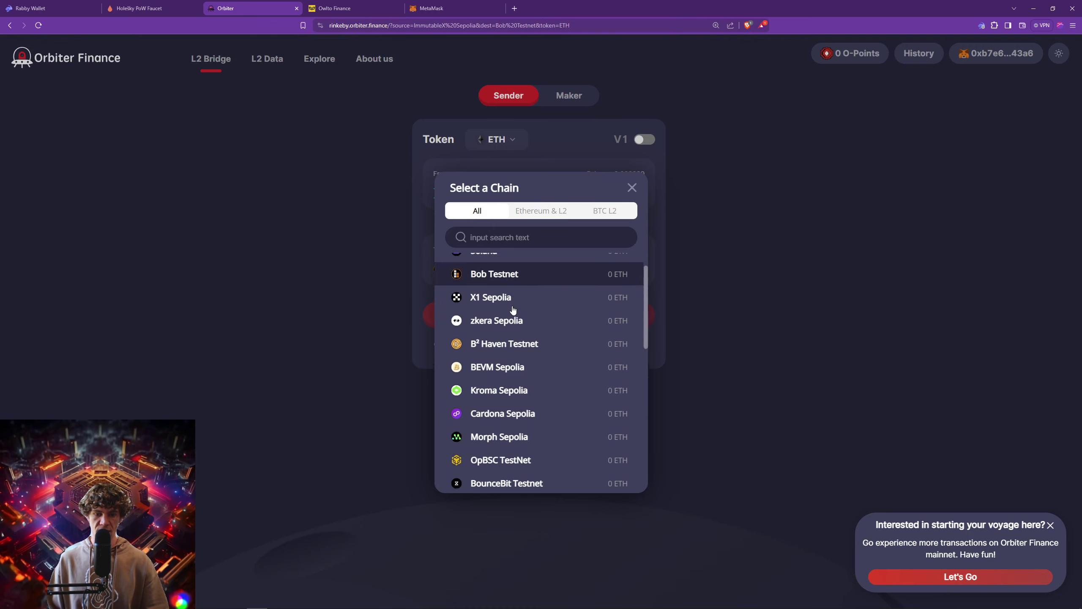
scroll(512, 309, down, 1)
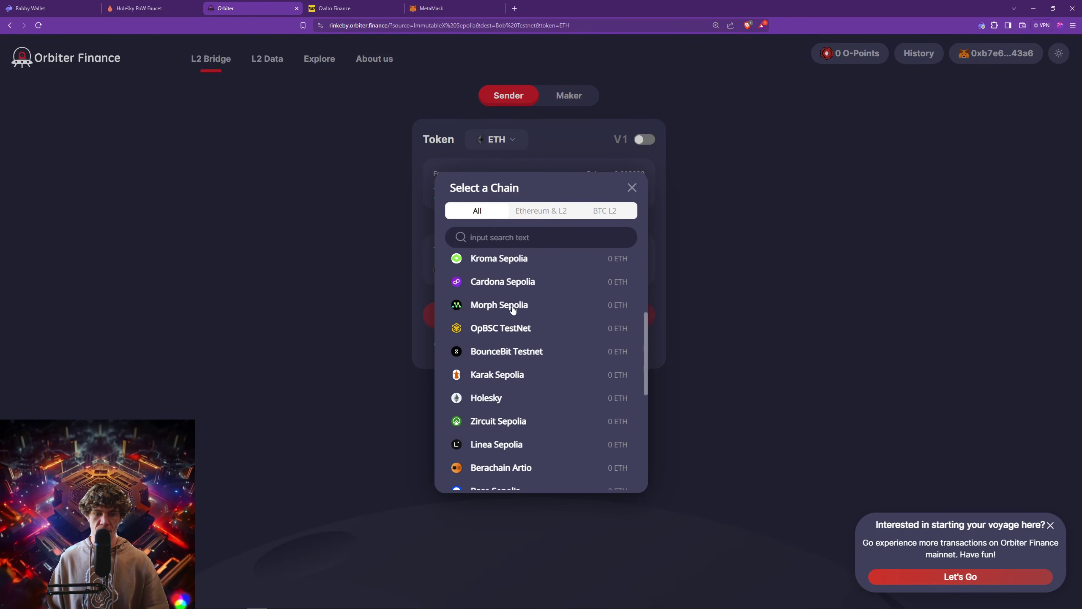
click(484, 405)
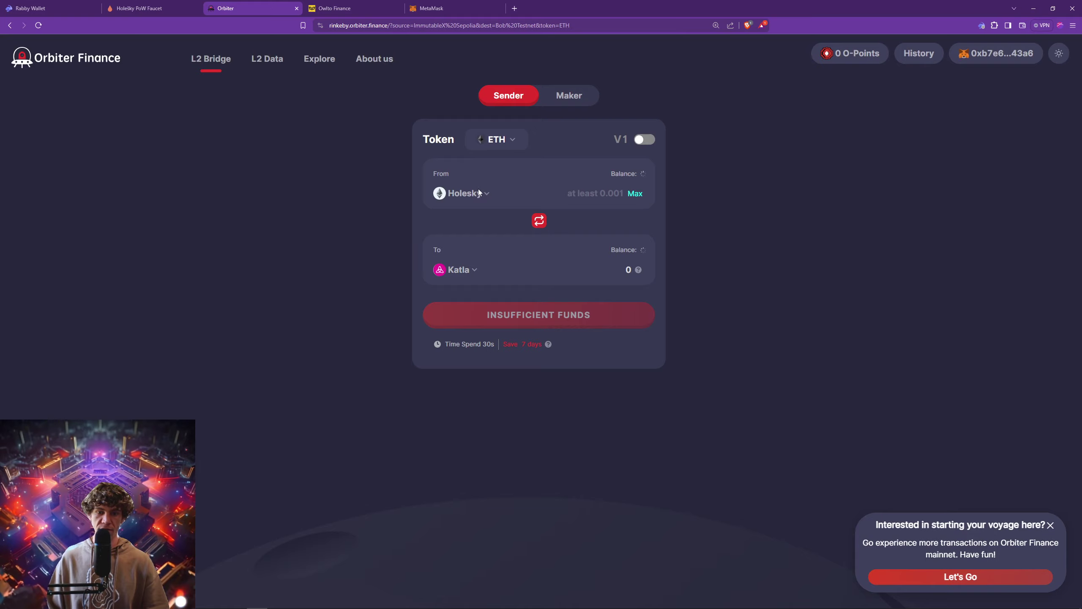
click(478, 192)
scroll(519, 350, down, 5)
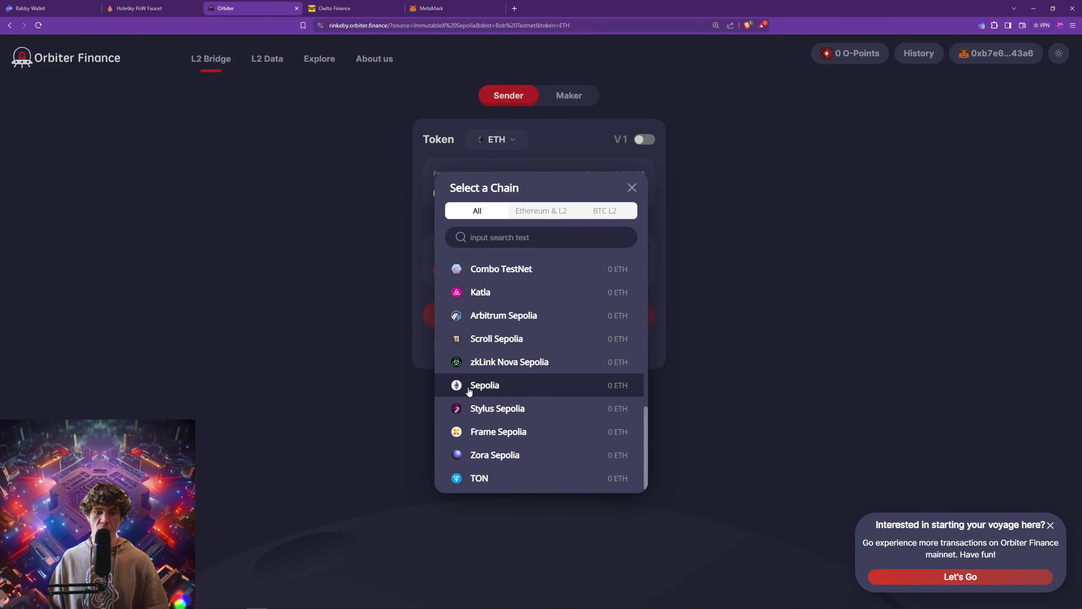
click(754, 298)
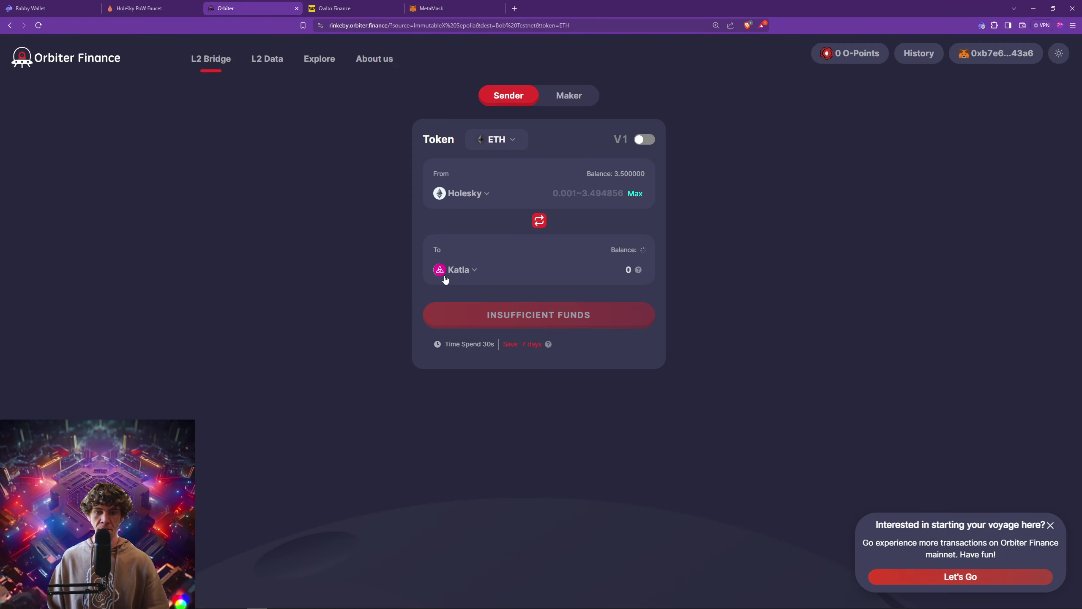
Set Sepolia as the destination chain and enter 1.5 ETH to send.
click(474, 268)
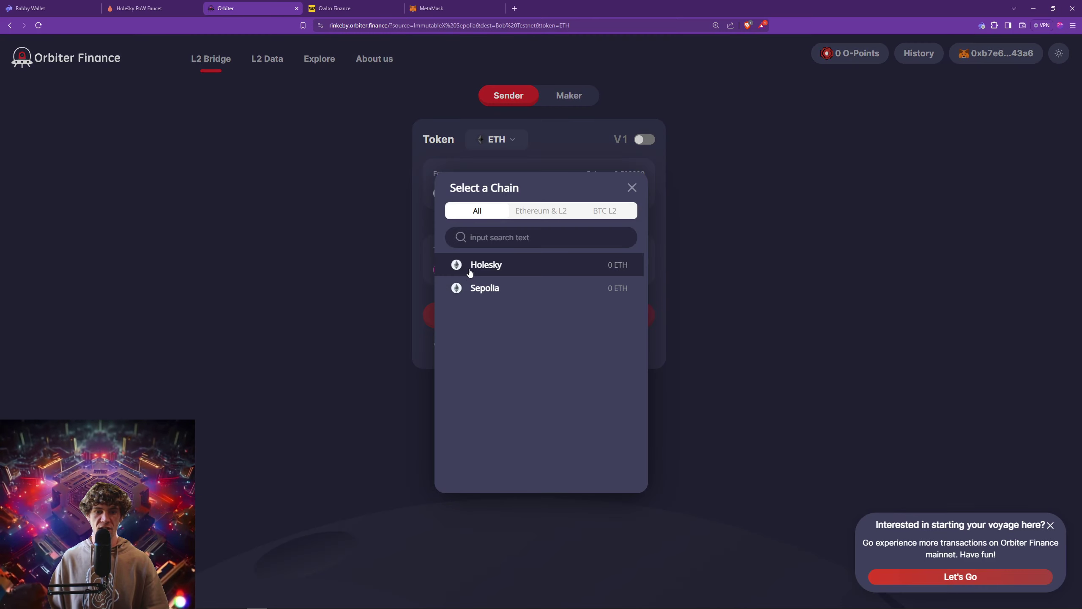
click(494, 289)
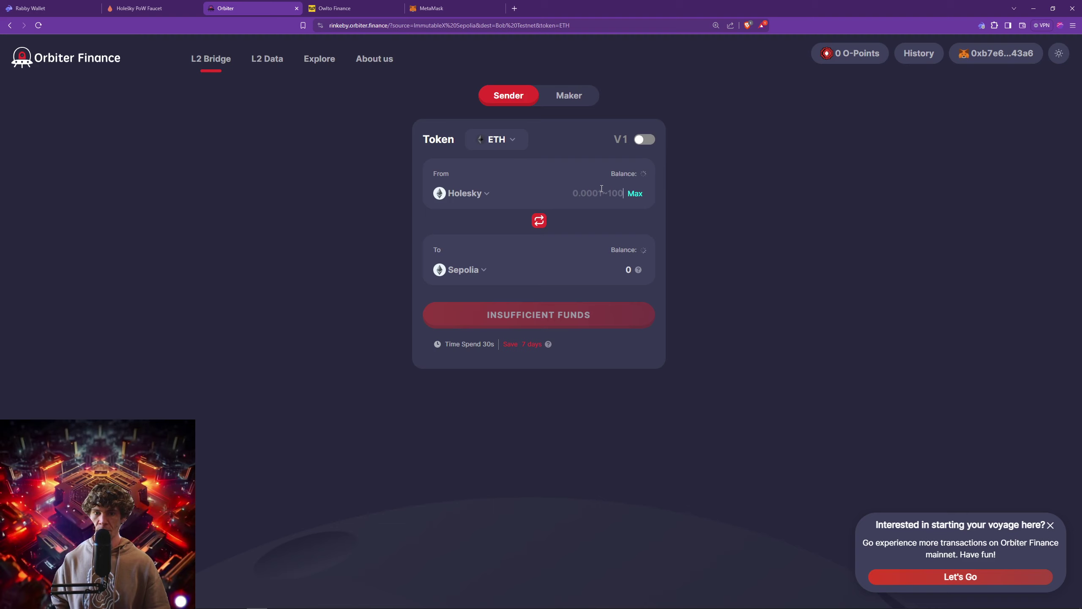
text(1.5)
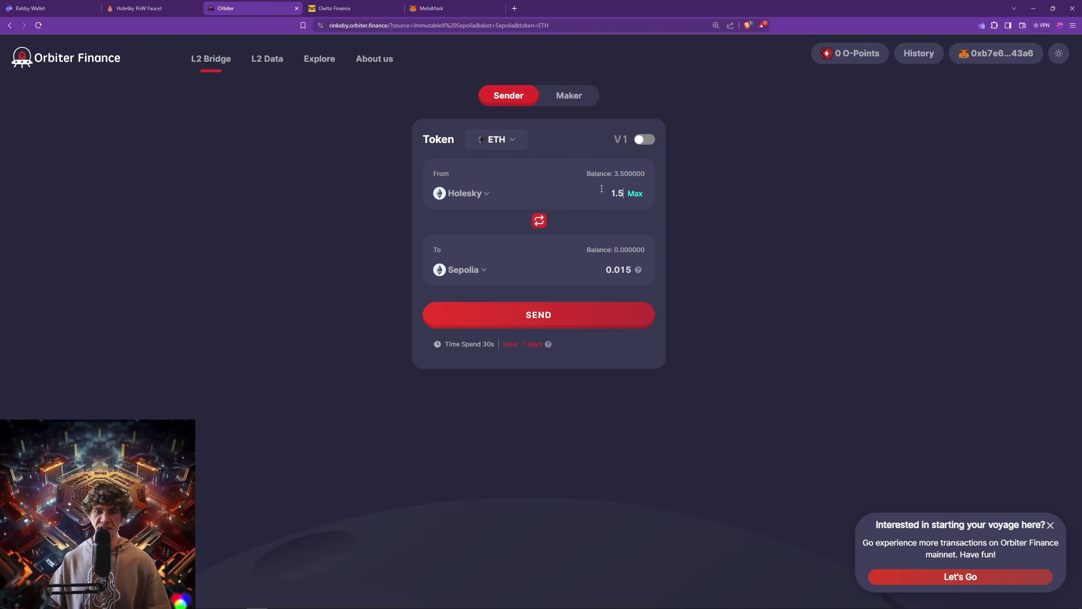
Open the 1.5 ETH transfer's Confirm summary: 0.001 ETH fee, about 1.501 ETH total.
click(612, 312)
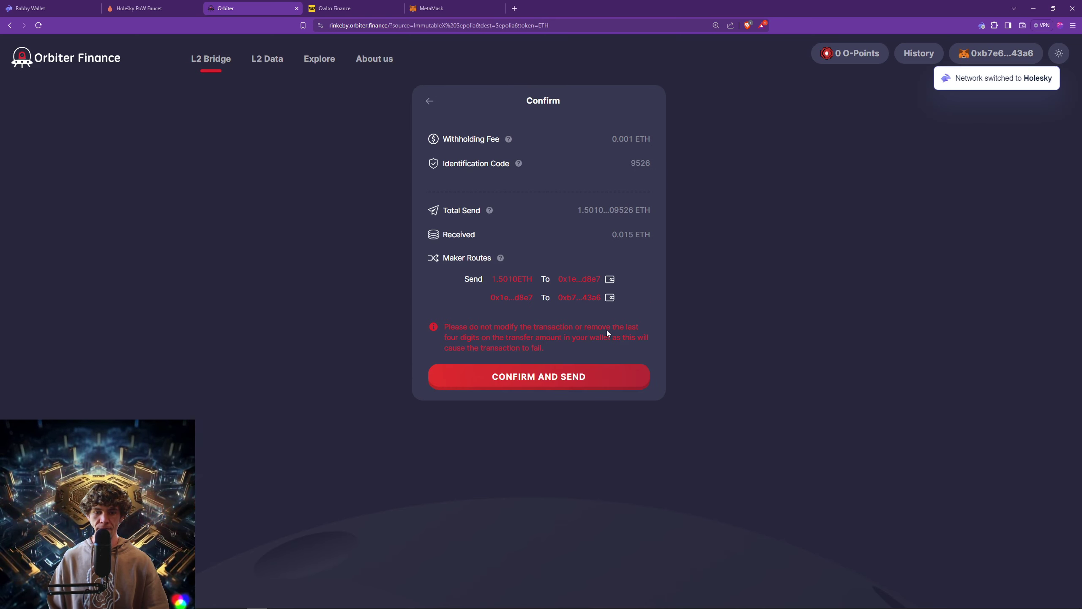
click(430, 99)
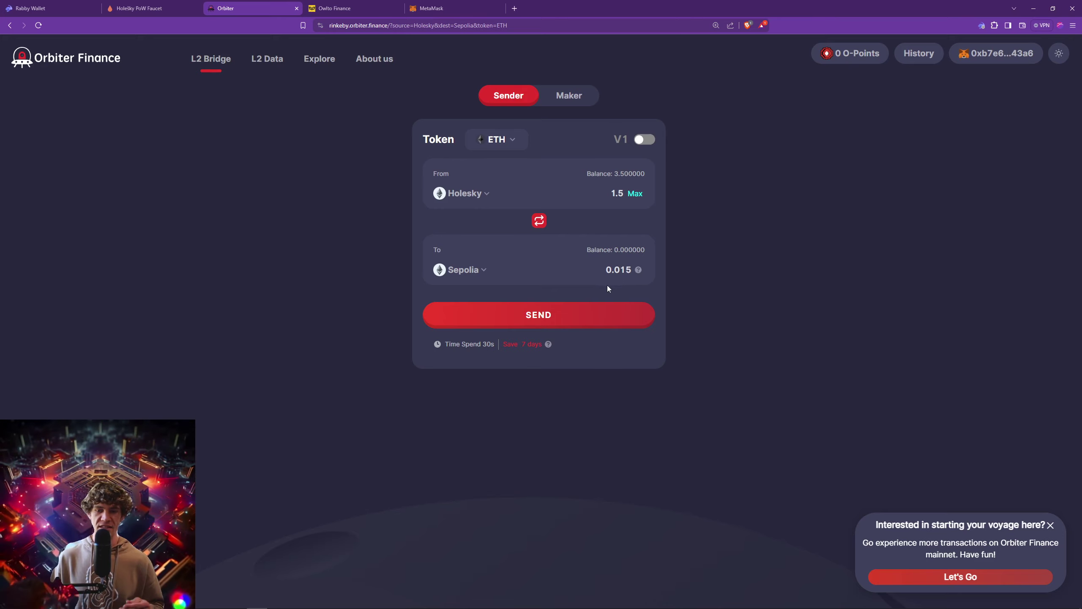
click(599, 320)
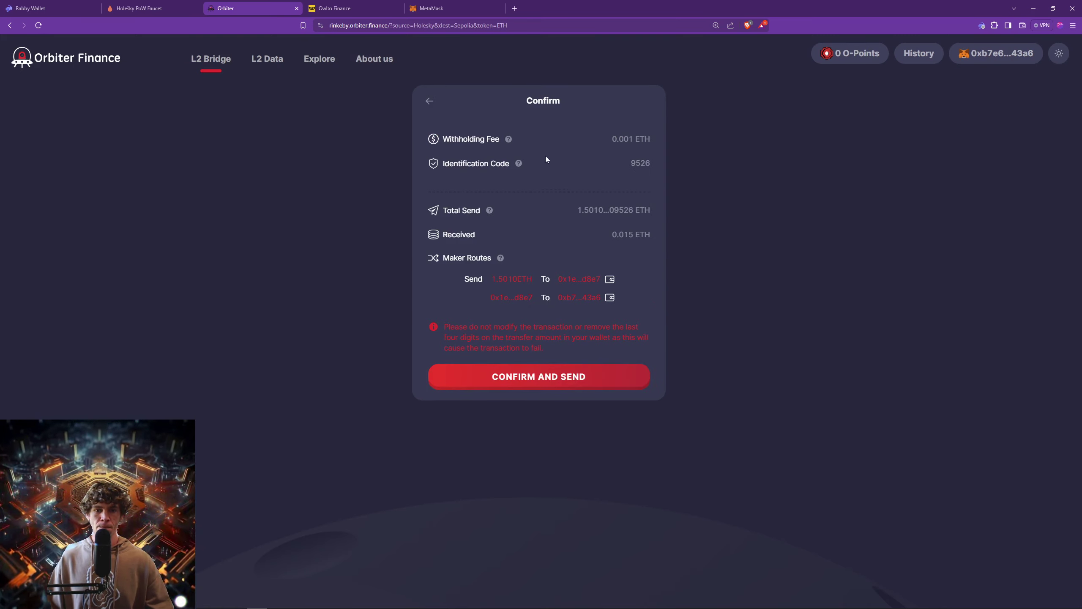
click(431, 103)
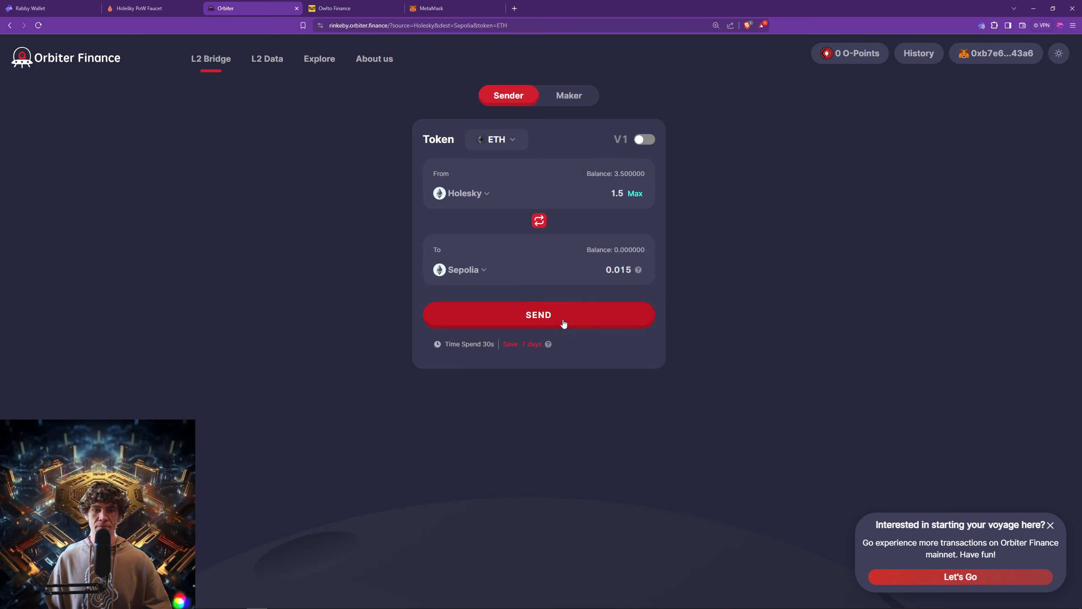
click(562, 319)
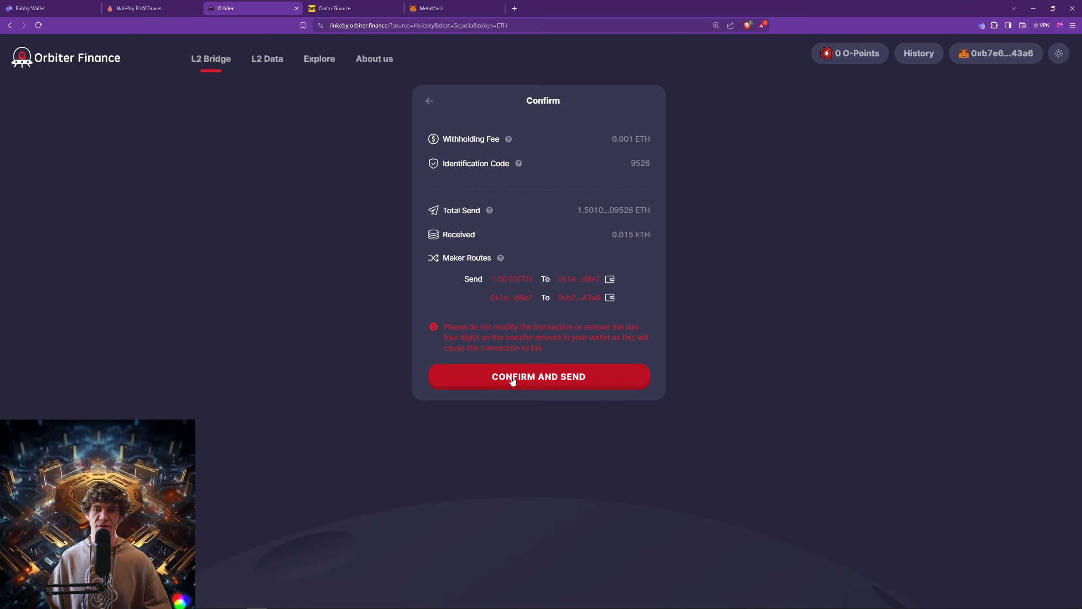
Confirm the Orbiter transfer and sign the Holesky transaction in Rabby Wallet.
click(584, 378)
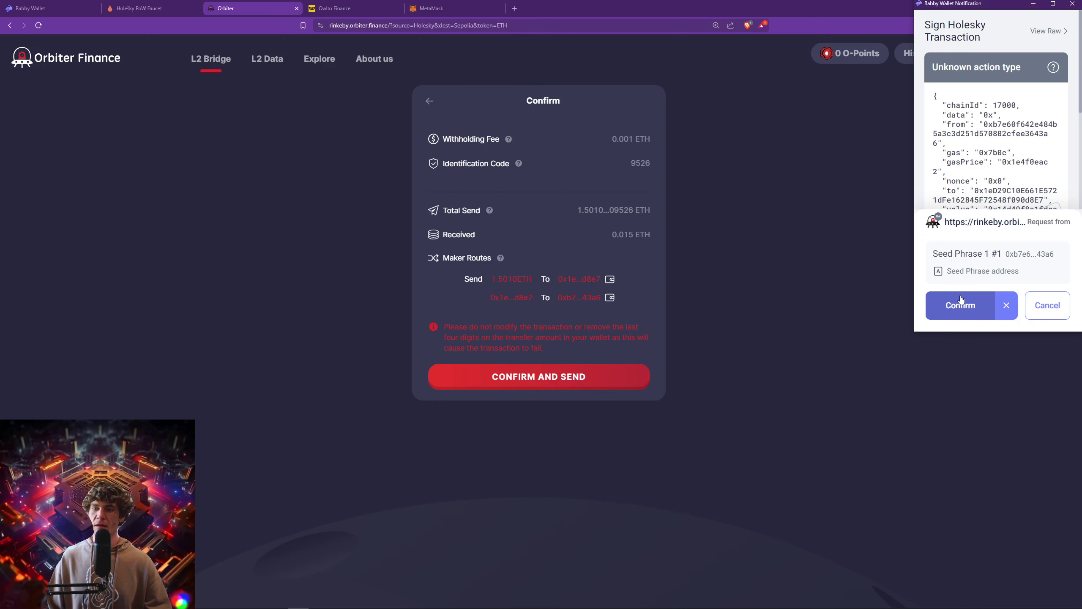
key(ctrl+minus)
key(ctrl+minus)
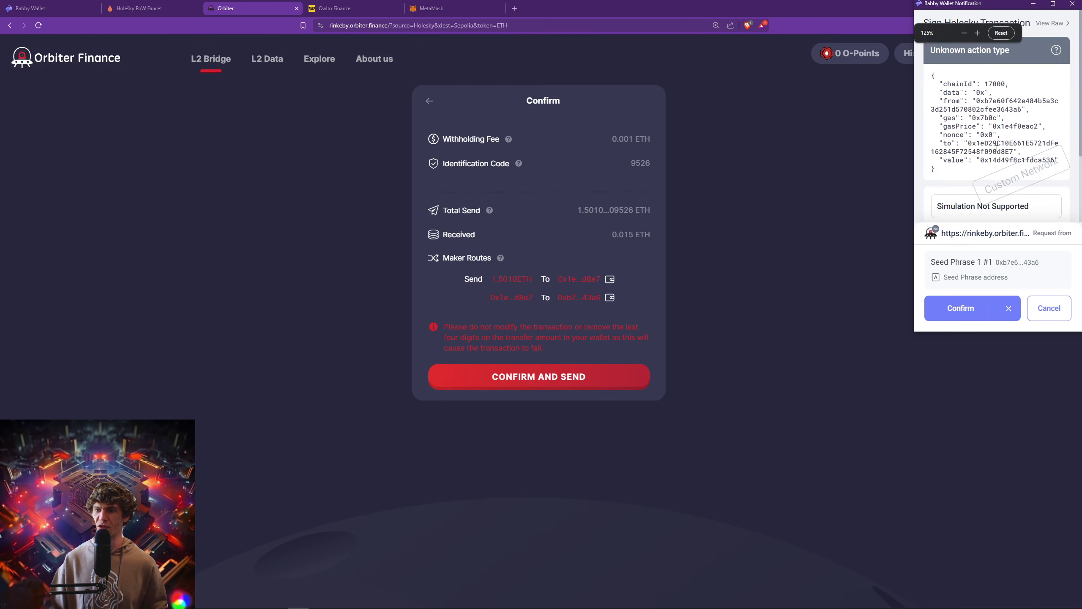
click(965, 315)
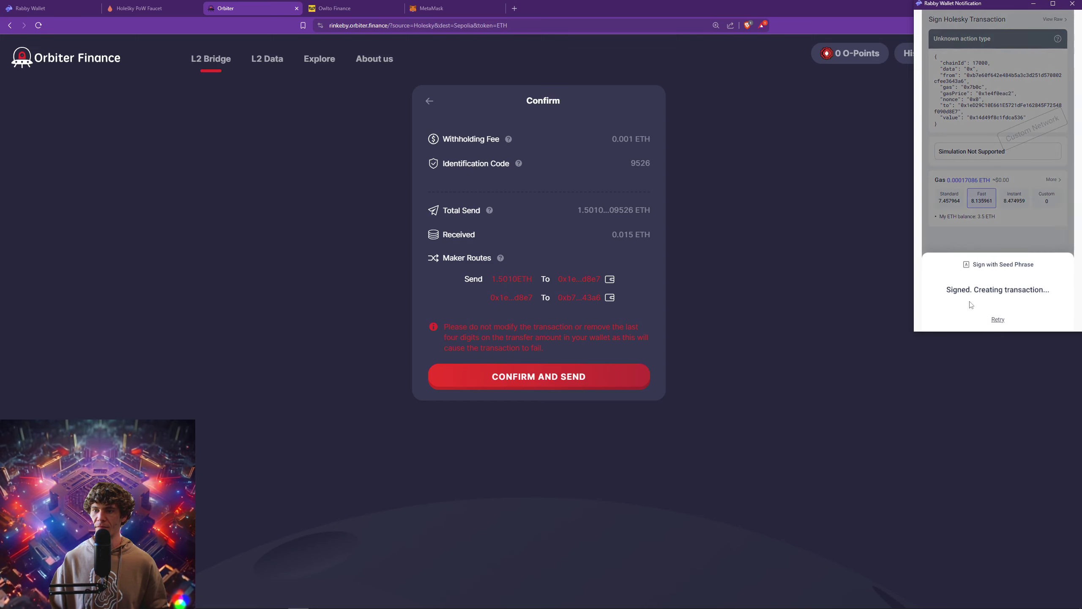
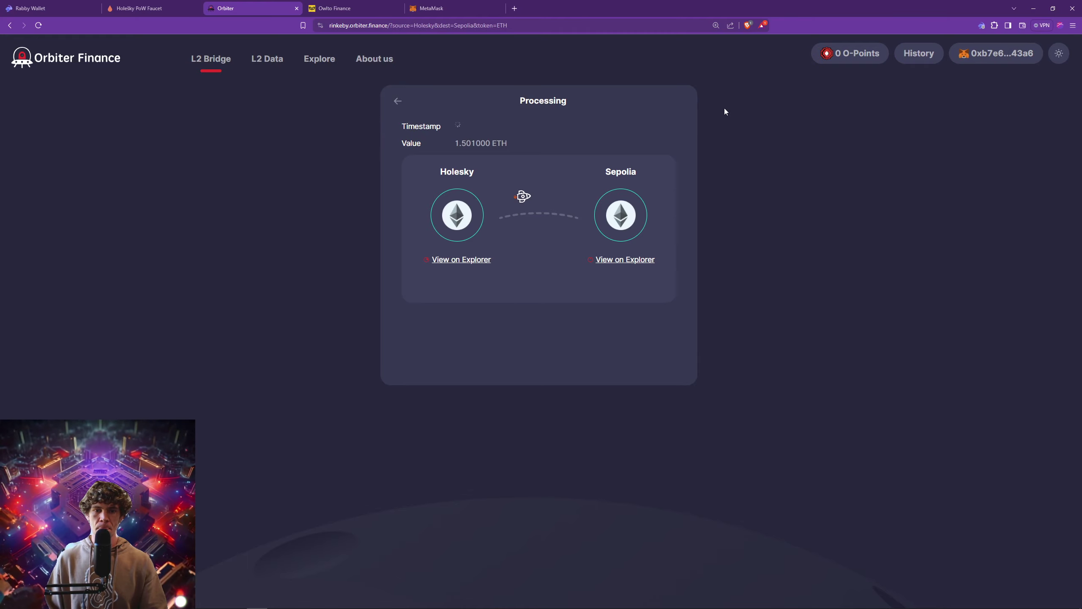
In Owlto Finance, pick the Taiko Hekla network and try connecting a MetaMask wallet.
click(331, 9)
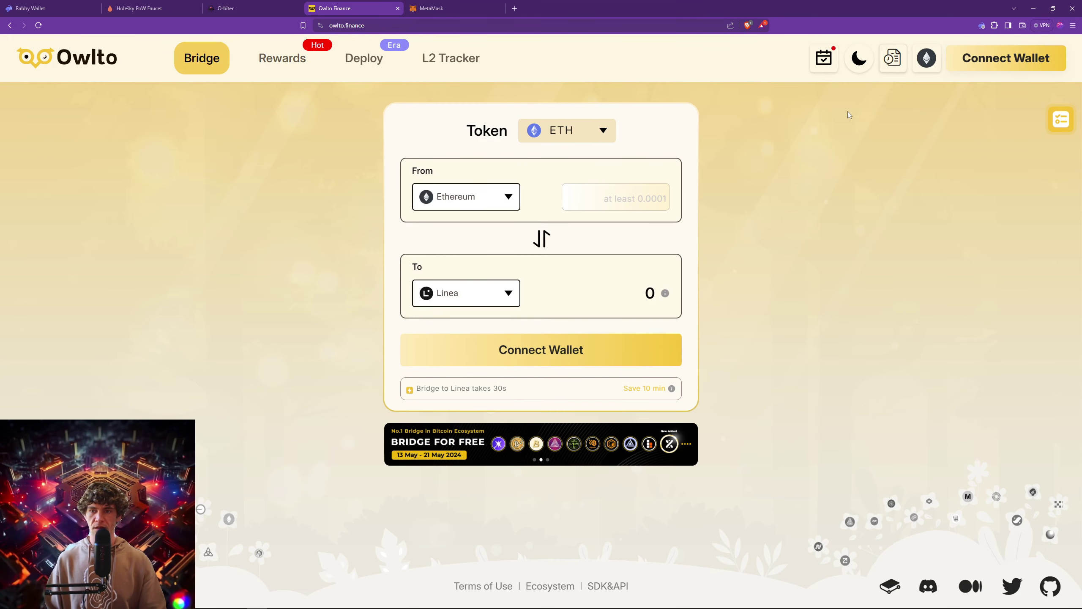
click(927, 57)
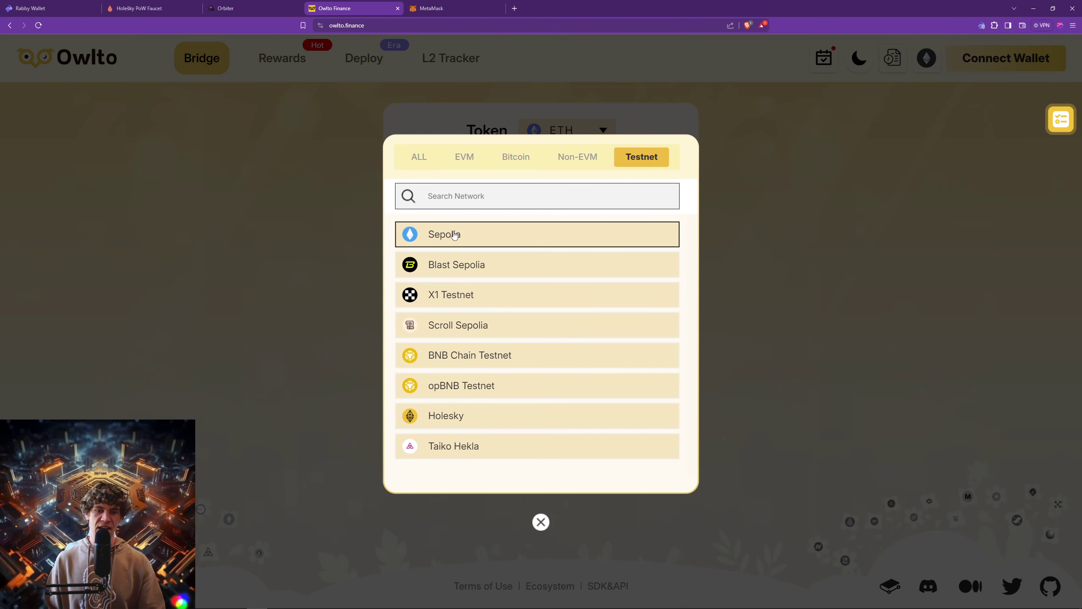
click(486, 448)
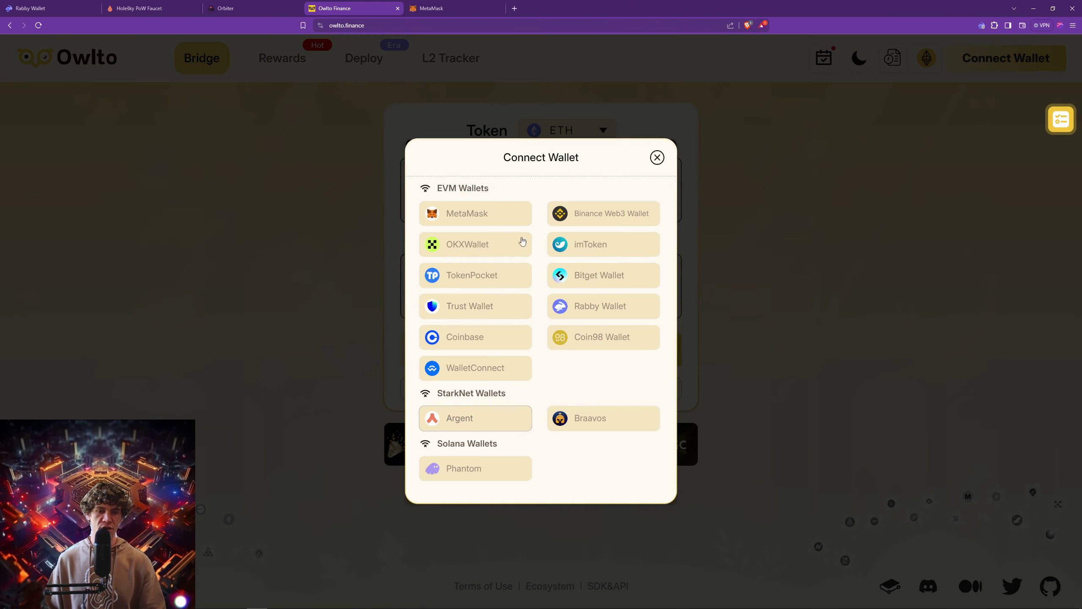
click(488, 218)
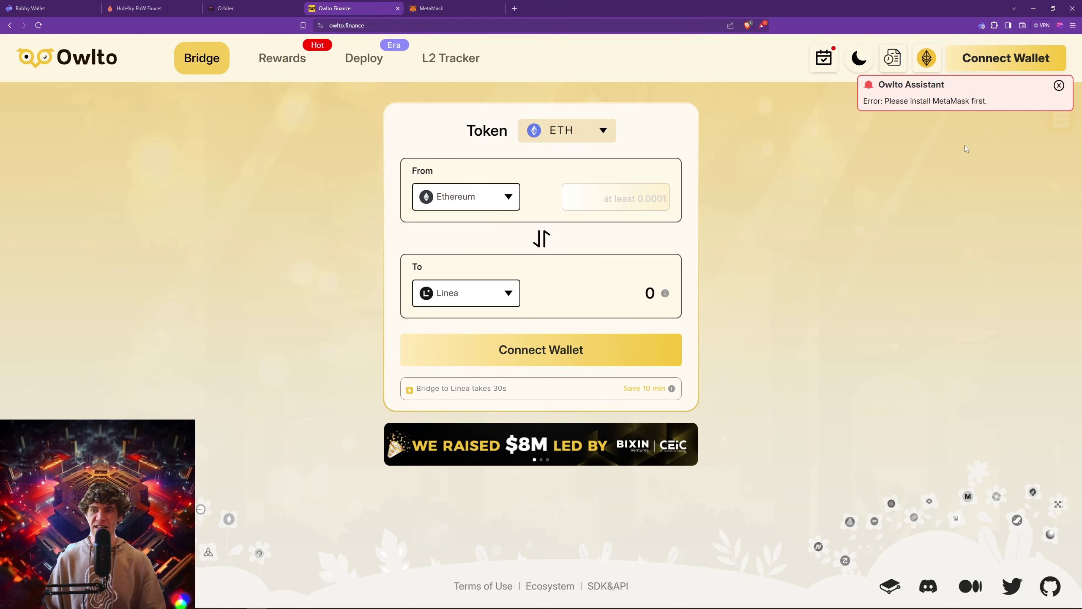
click(492, 197)
key(Escape)
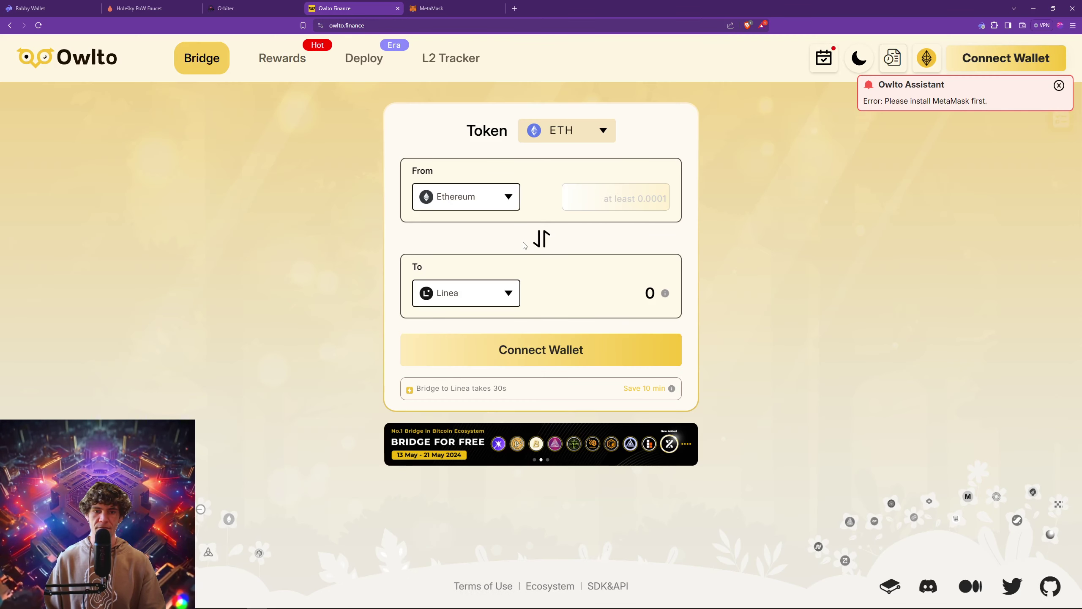
key(ctrl+shift+Tab)
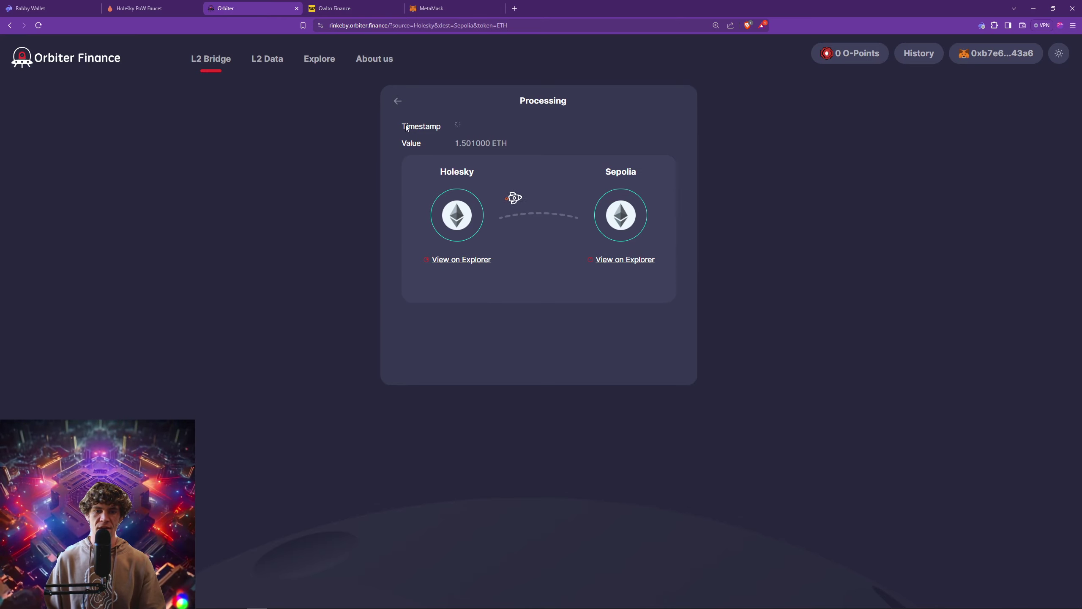
Leave Processing and reverse Orbiter's chains so 1.5 ETH goes Sepolia to Holesky, then review the destination list.
click(398, 102)
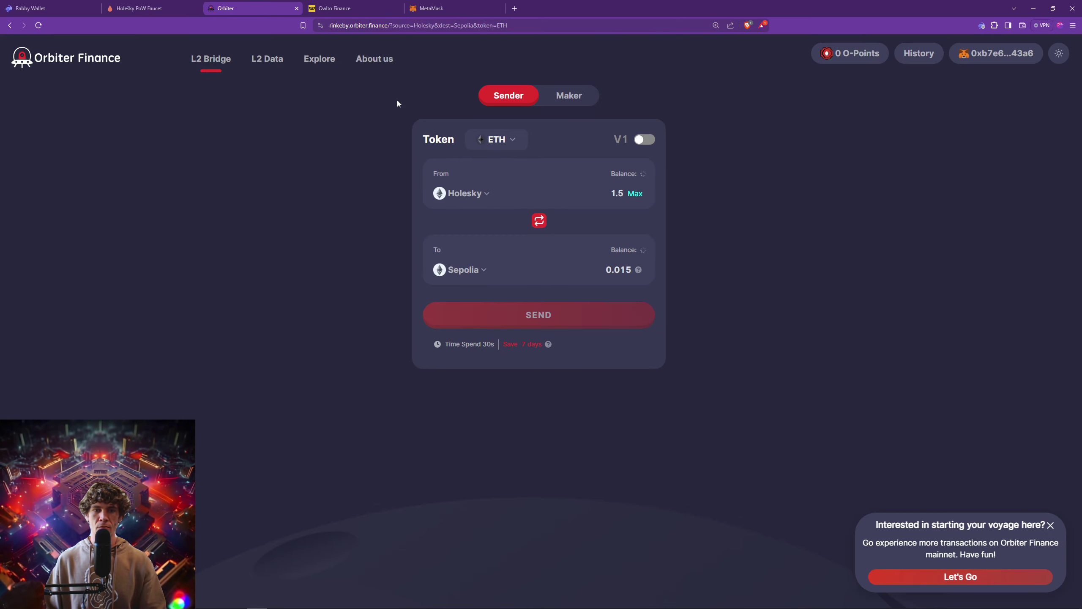
click(539, 220)
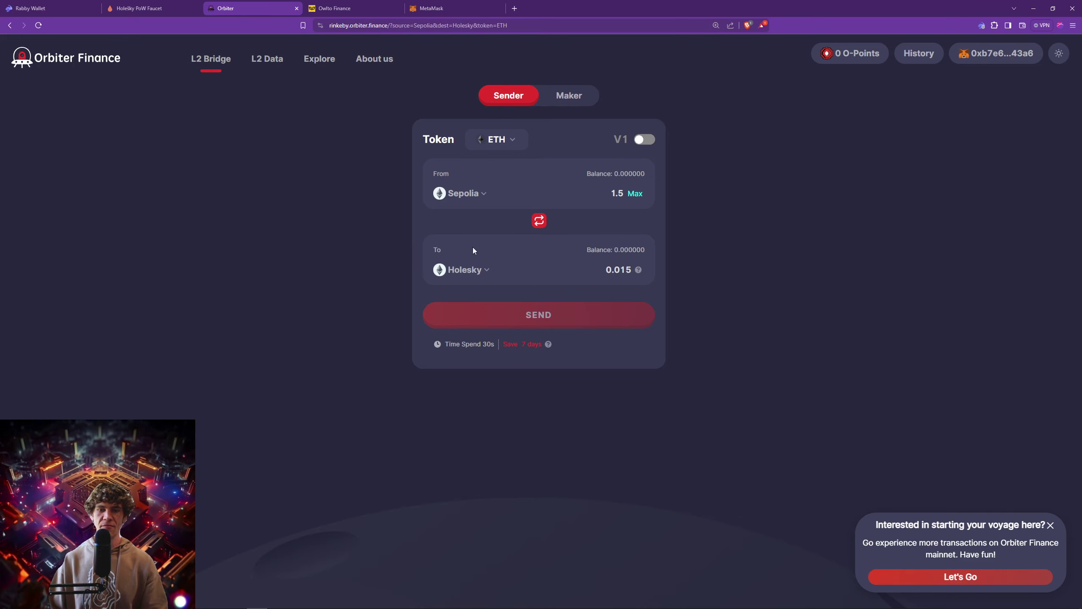
click(472, 271)
scroll(536, 361, down, 1)
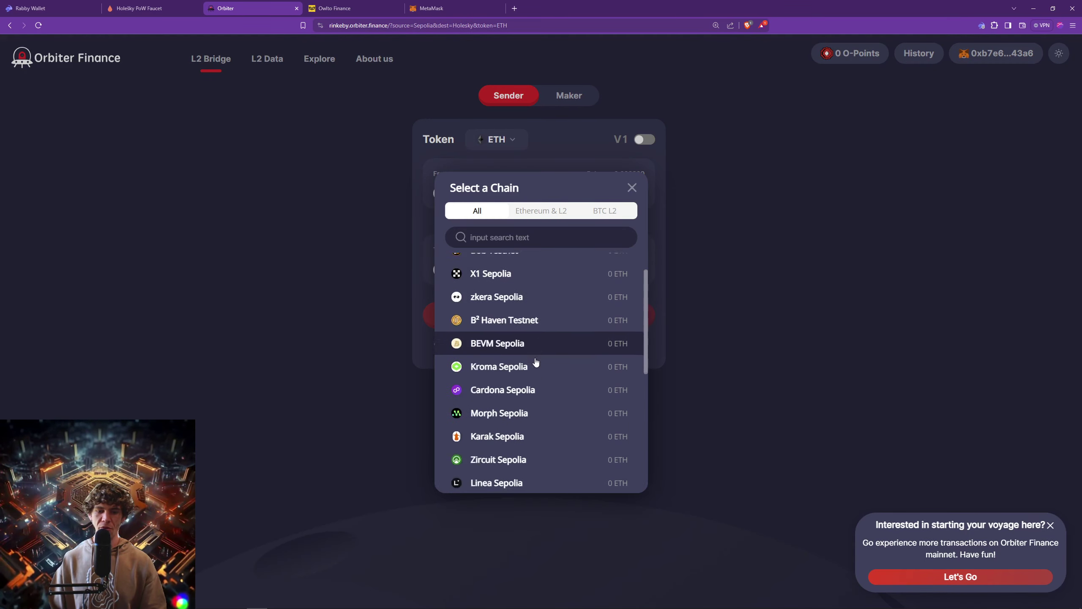
scroll(536, 361, down, 6)
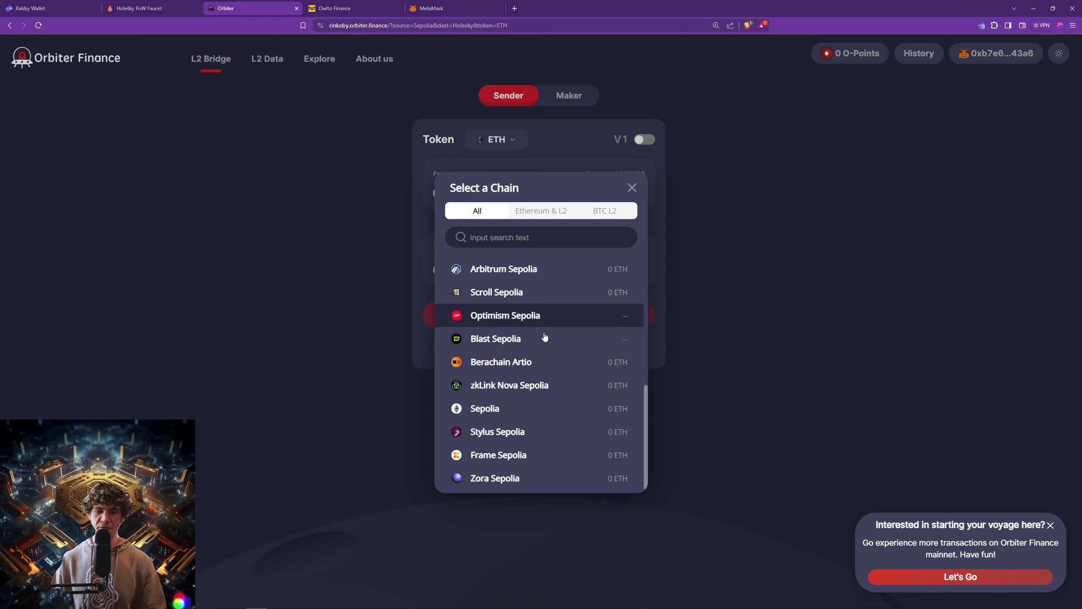
scroll(546, 366, up, 5)
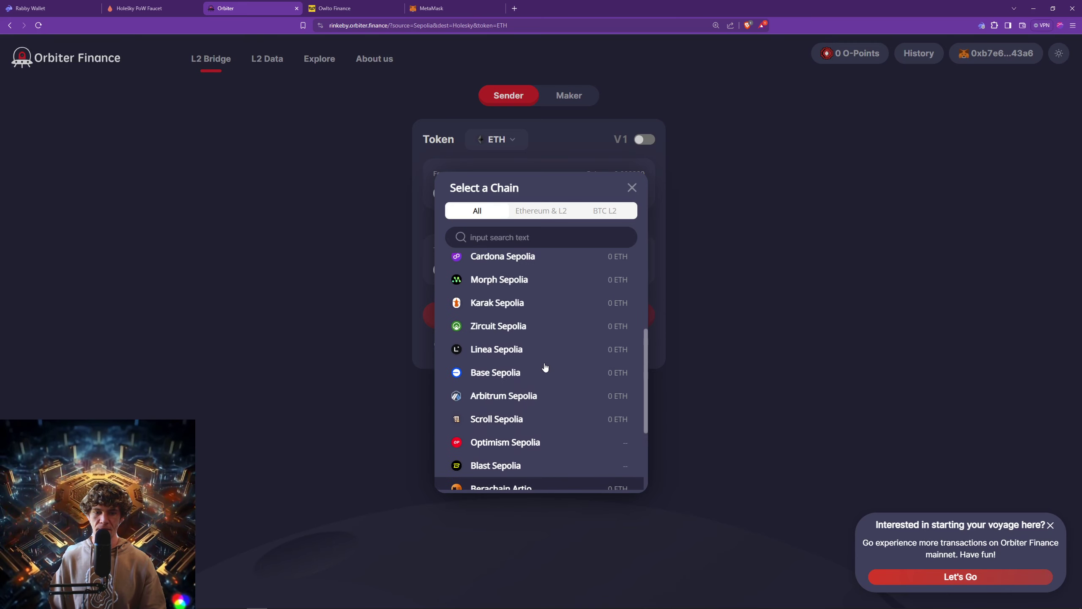
click(282, 236)
click(155, 9)
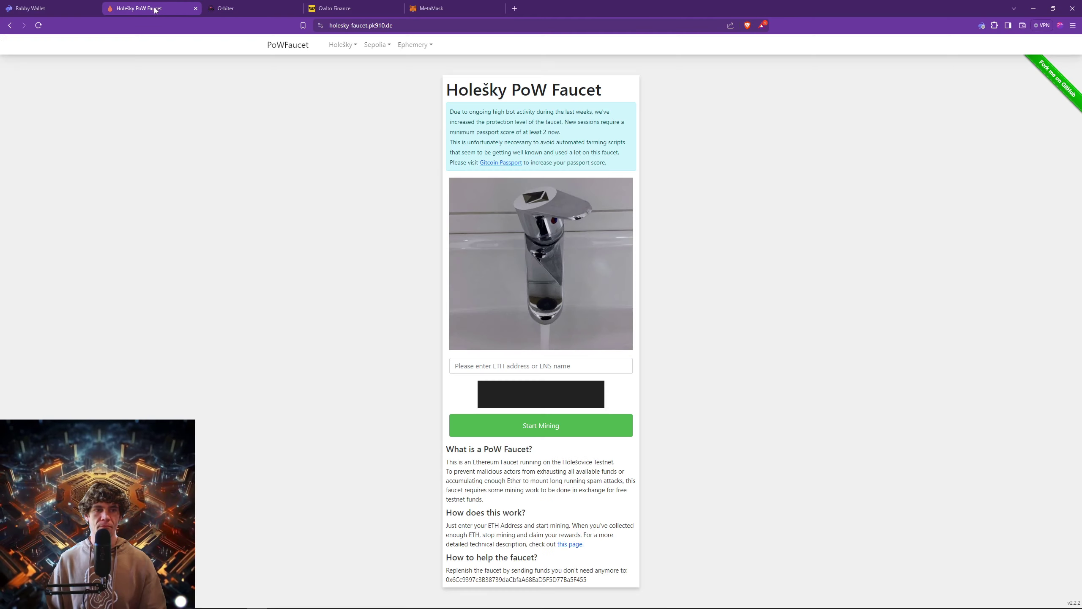
click(30, 8)
click(226, 8)
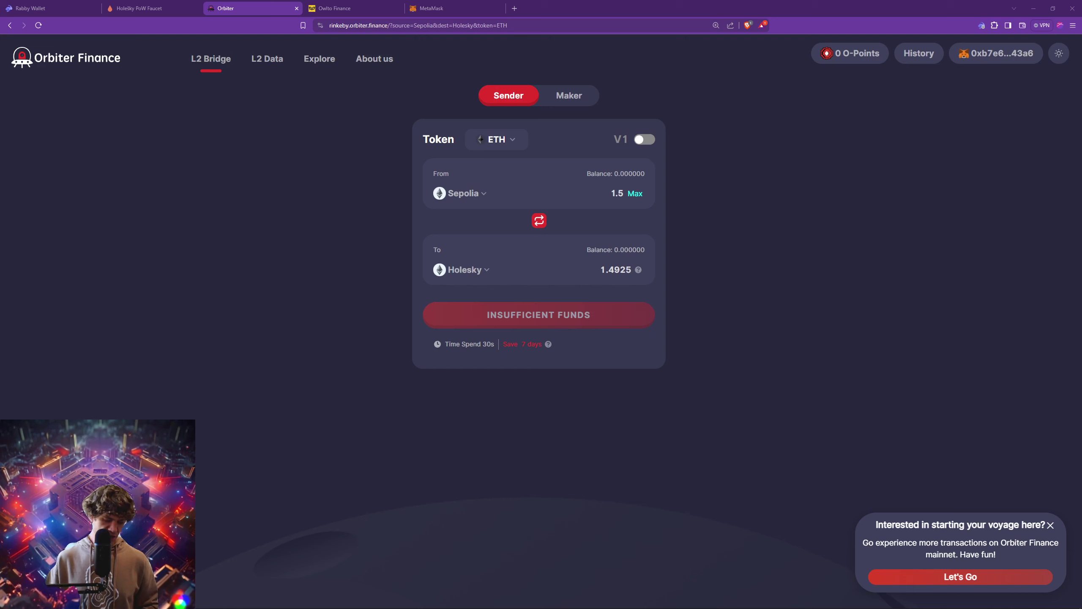
Load bridge.hekla.taiko.xyz in a new tab, dismiss the update notice, and return to Orbiter.
click(514, 8)
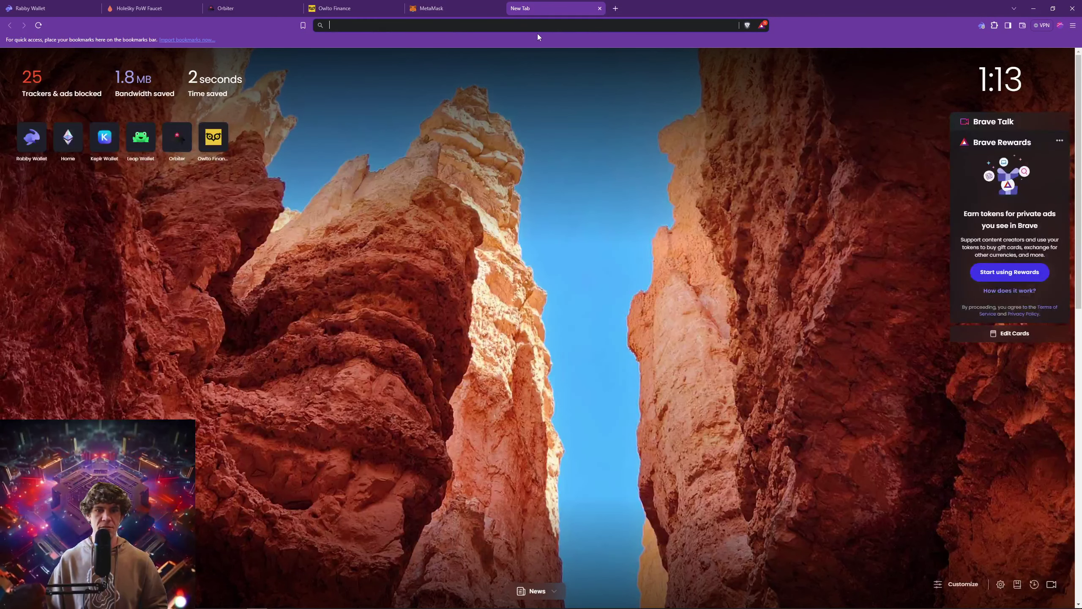
text(https://bridge.hekla.taiko.xyz/)
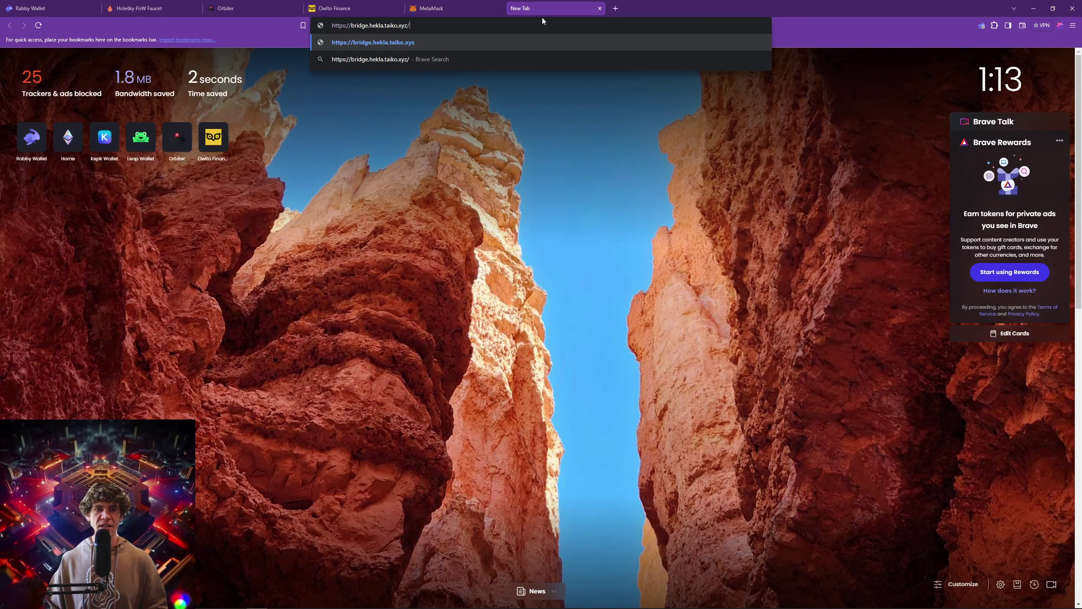
key(Return)
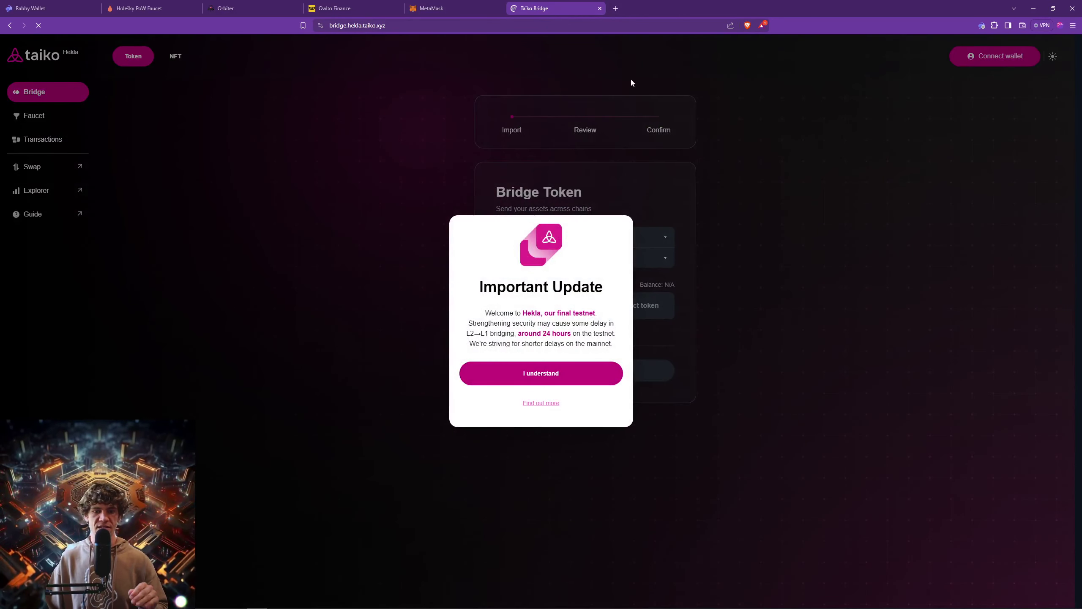
click(579, 370)
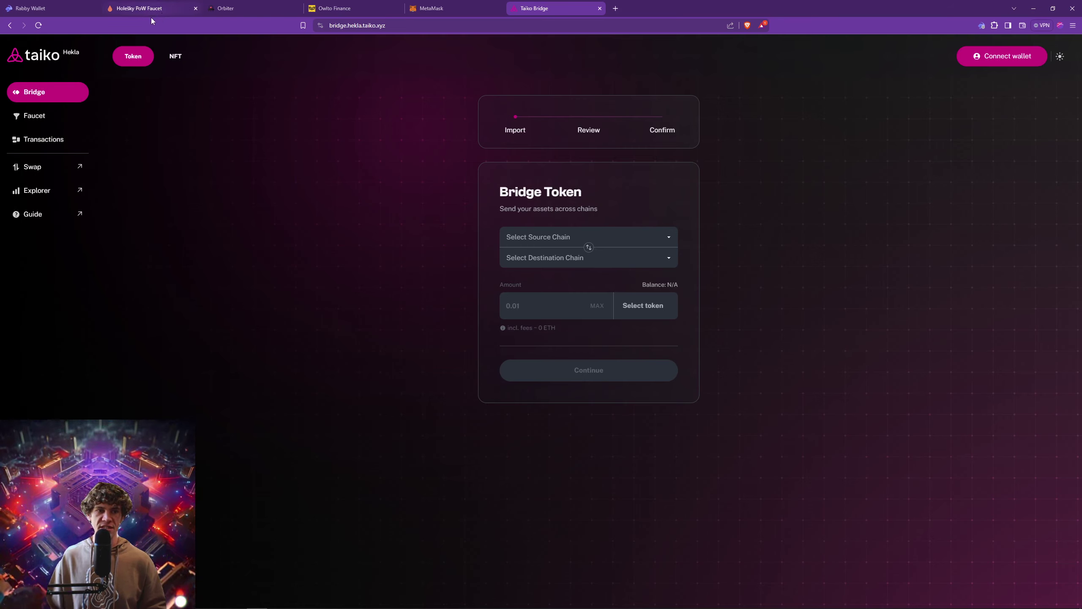
click(253, 7)
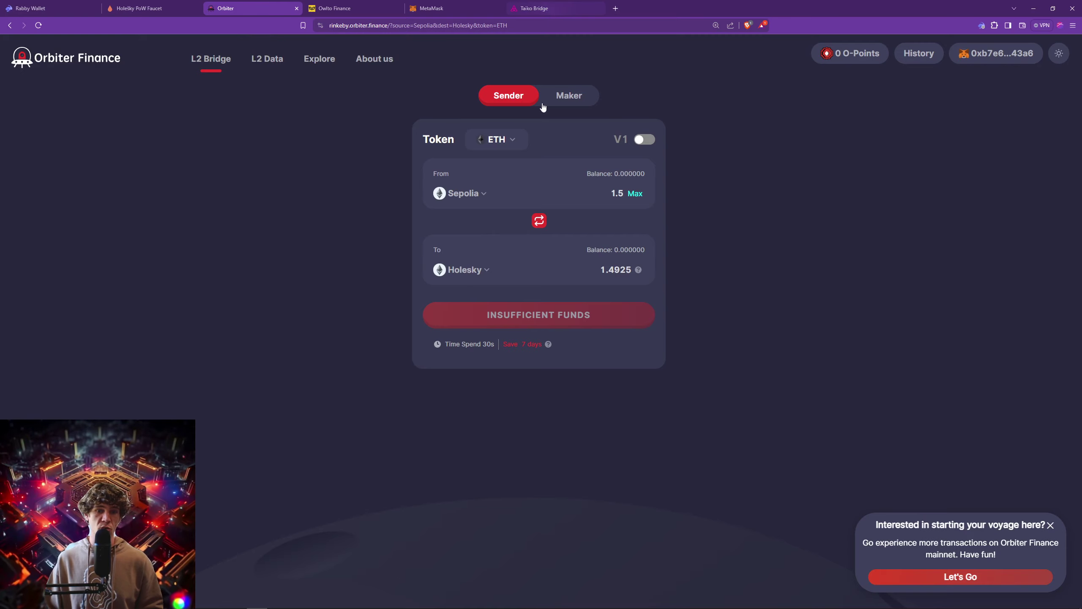
Check Orbiter's source chain list twice without changes, keeping the 1.5 ETH Sepolia-to-Holesky setup.
click(462, 194)
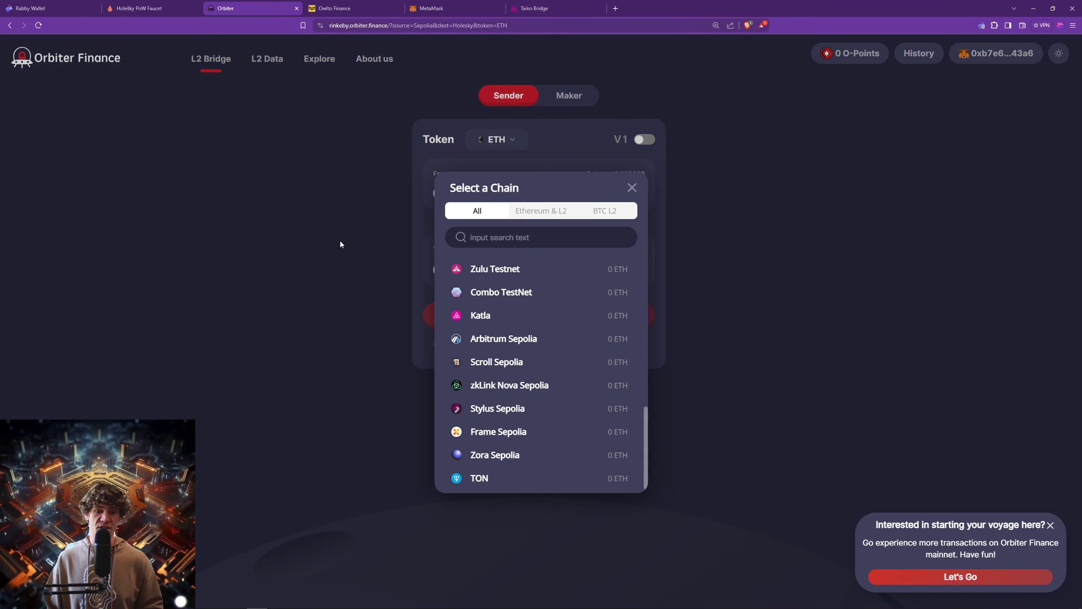
click(340, 240)
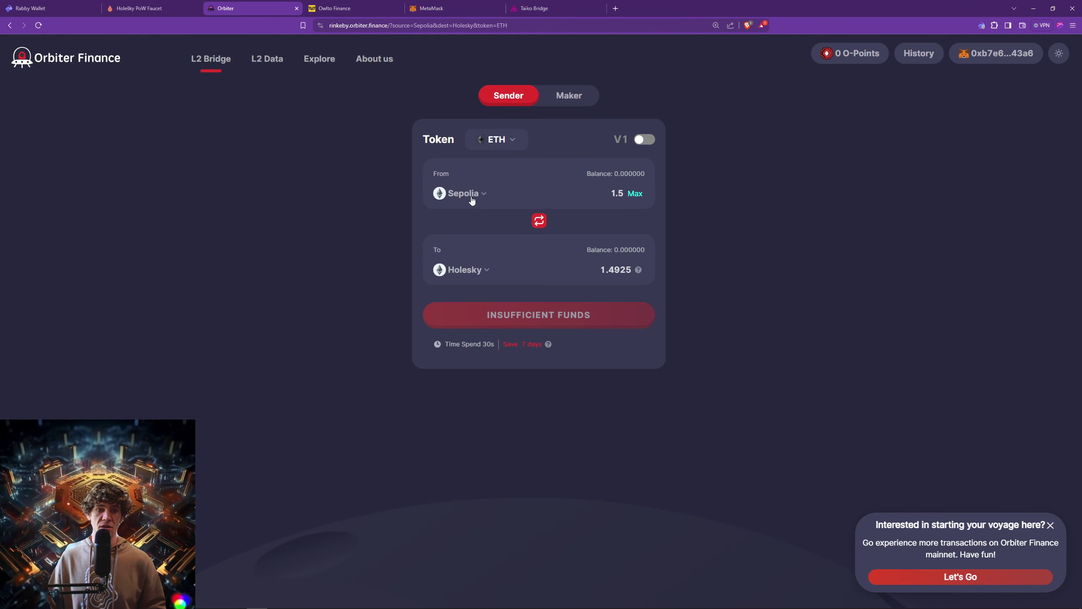
click(469, 194)
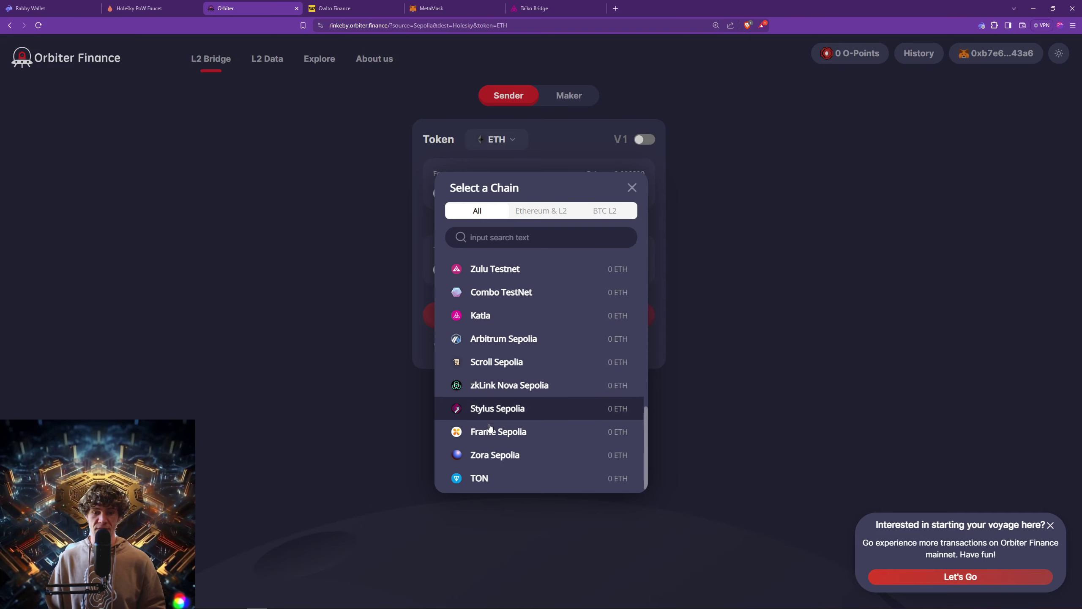
click(284, 253)
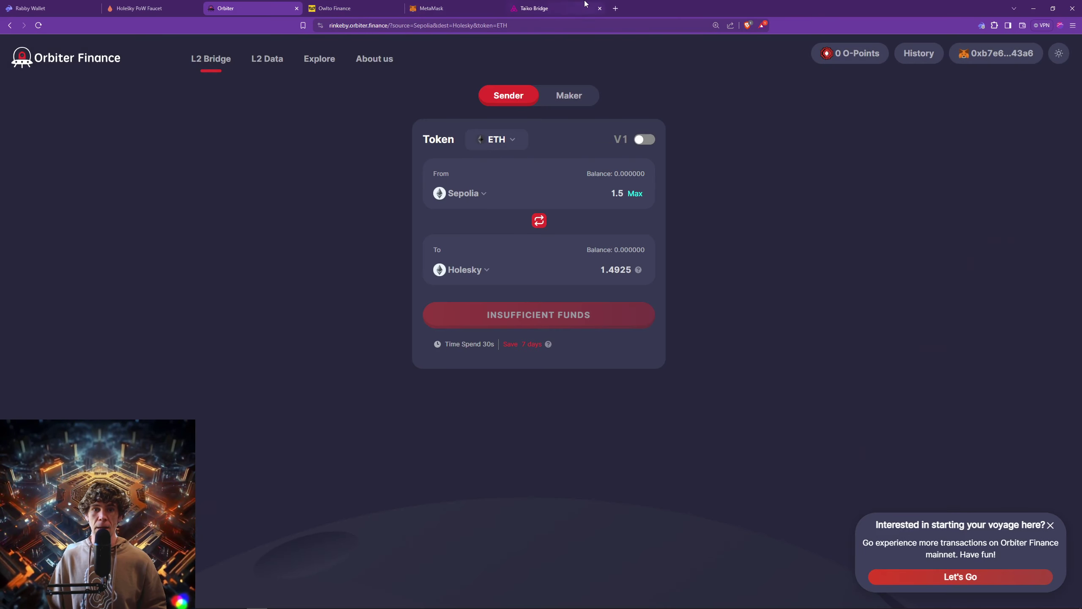
click(535, 8)
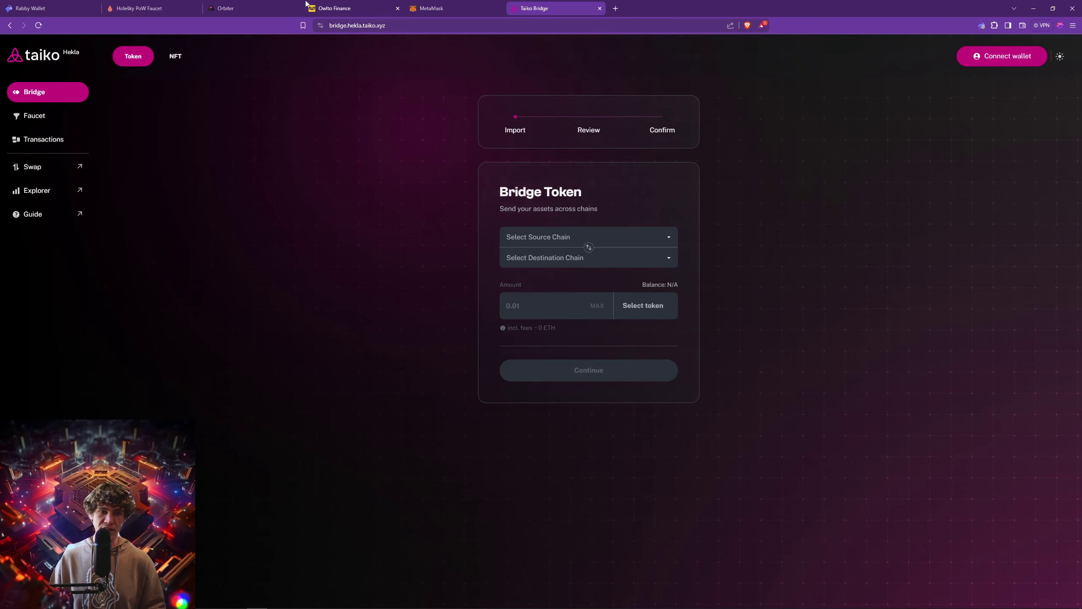
click(174, 5)
Choose Rabby Wallet on the Taiko Hekla bridge and approve the connection request in Rabby.
click(268, 10)
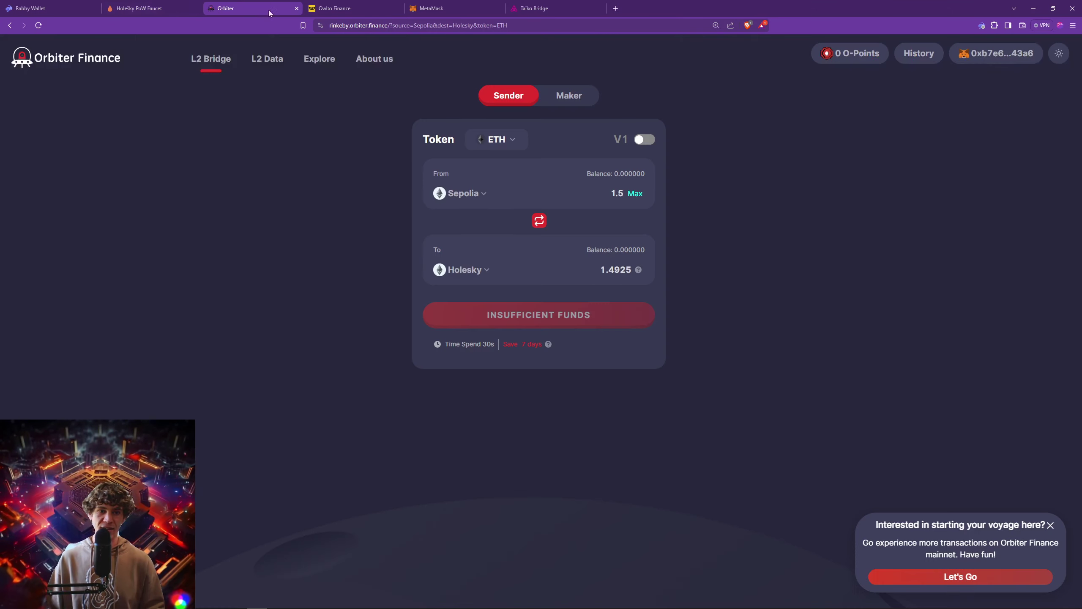
click(533, 8)
click(498, 8)
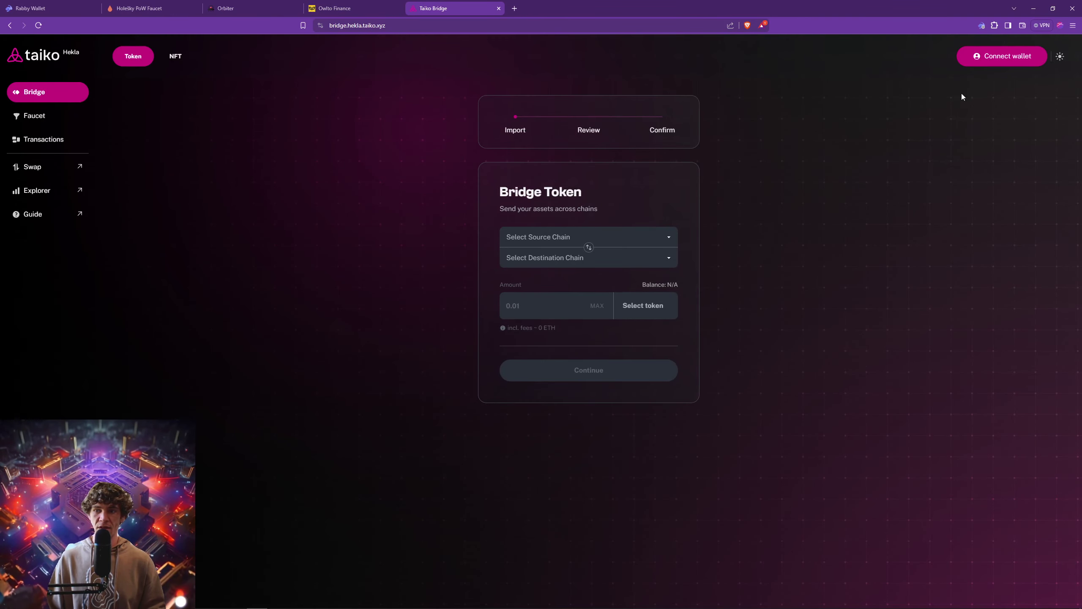
click(1002, 55)
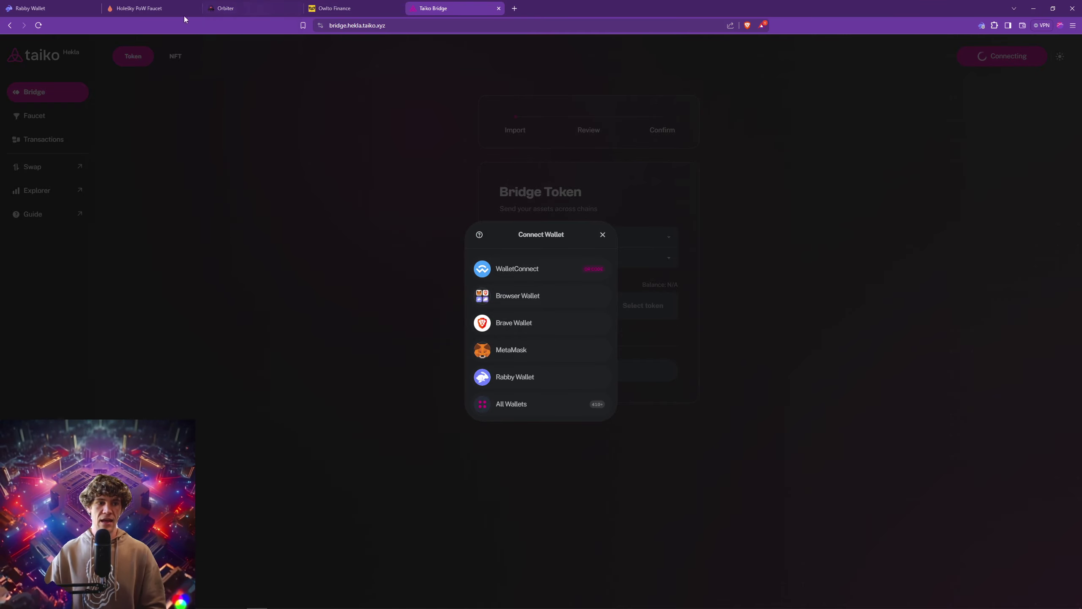
click(638, 195)
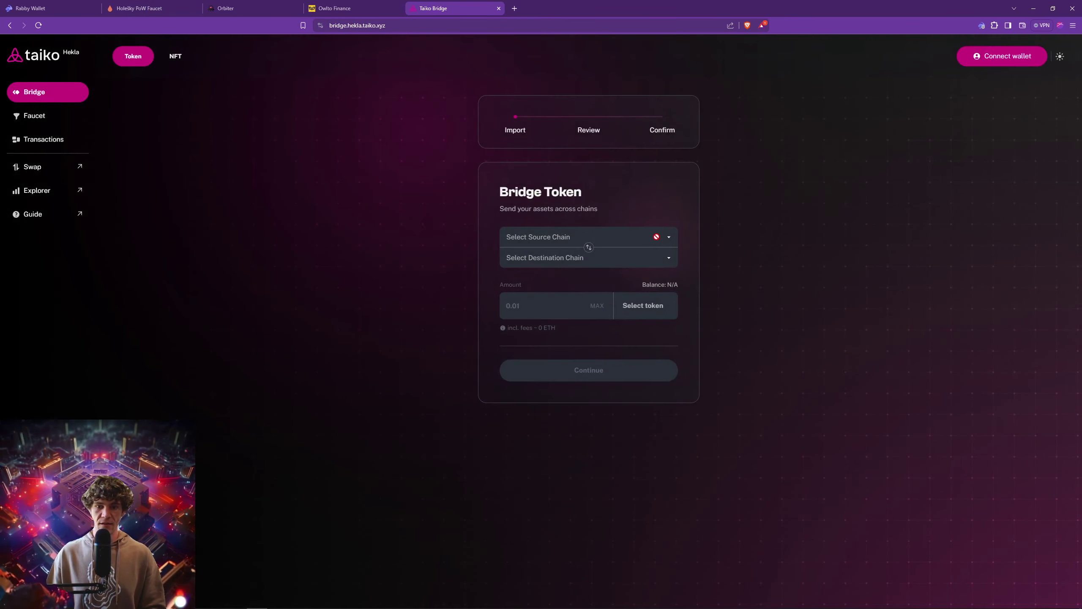
click(1010, 56)
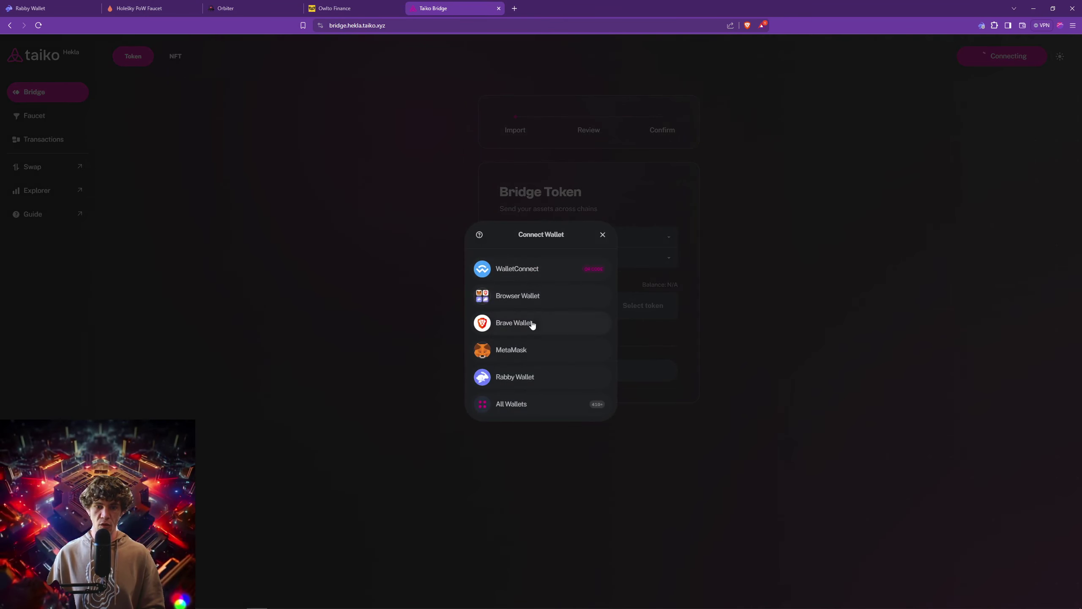
click(527, 376)
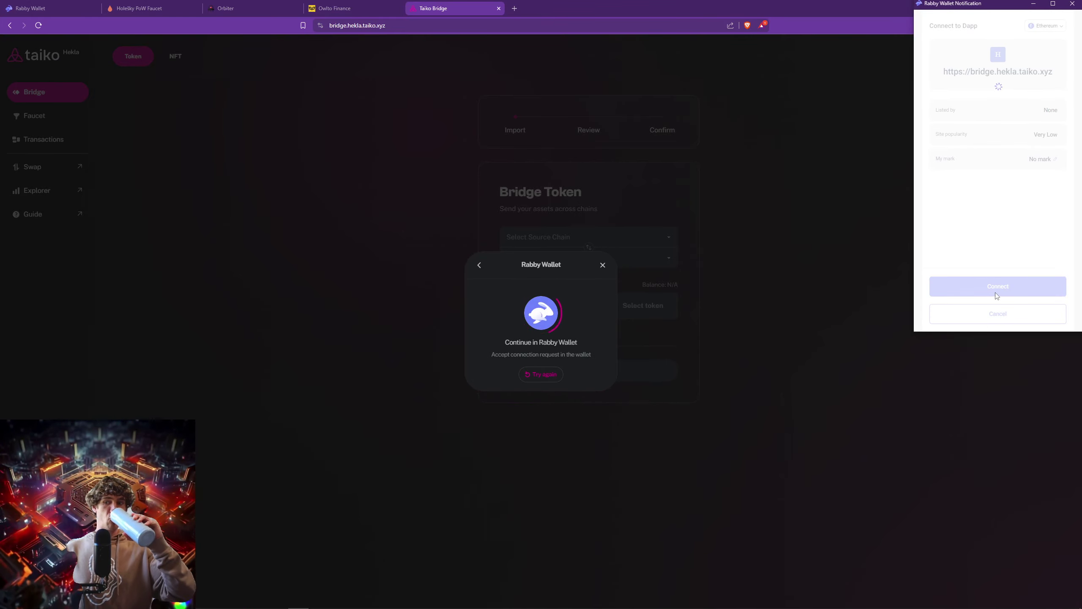
click(1052, 290)
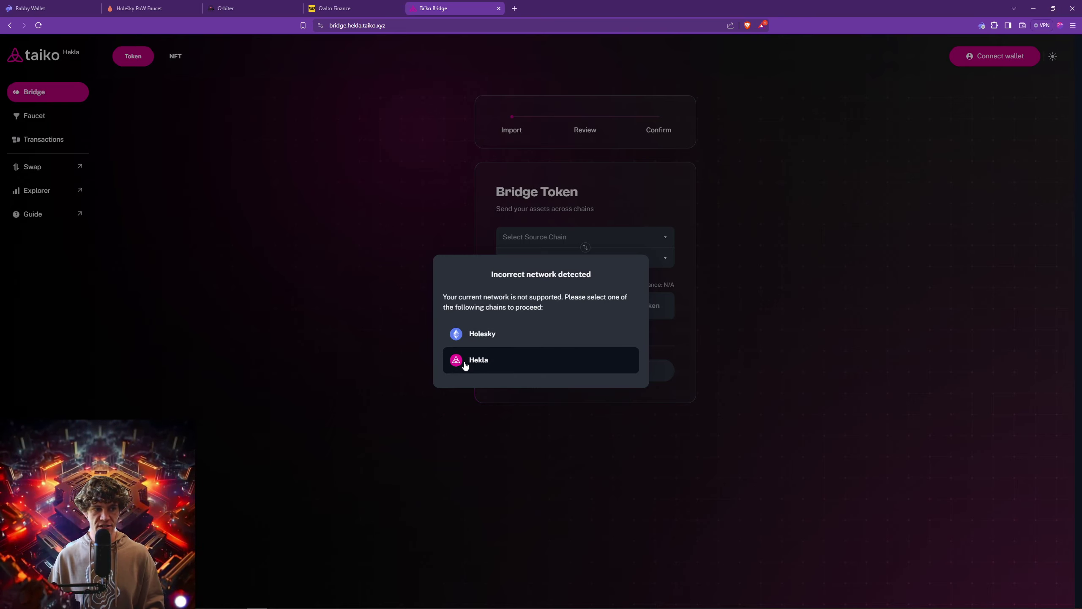
Choose Holesky in the incorrect-network prompt, giving Holesky to Hekla with a 1.9988 ETH balance.
click(484, 334)
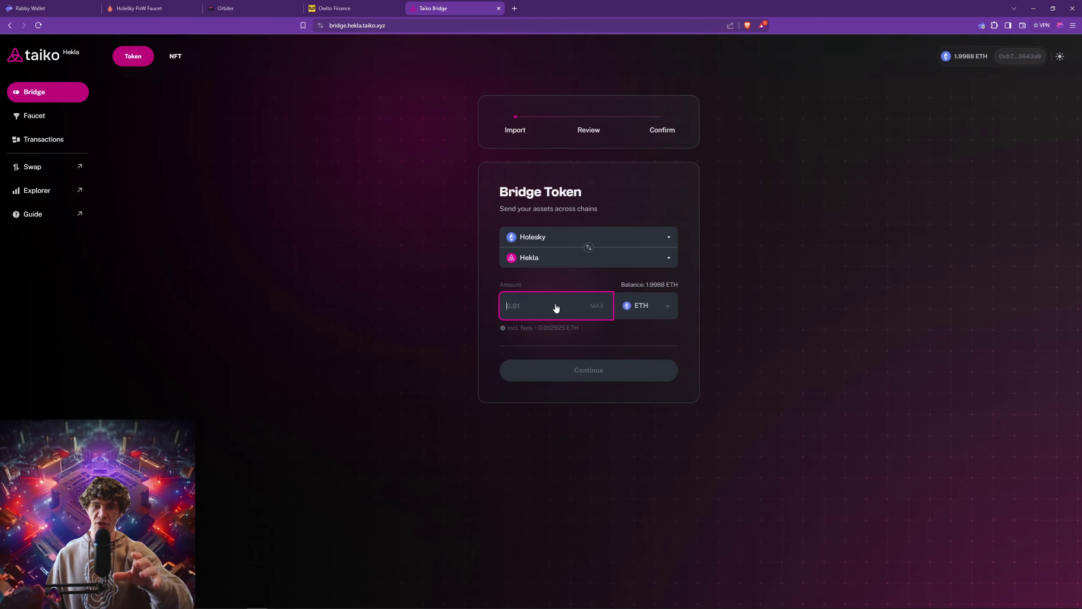
click(54, 9)
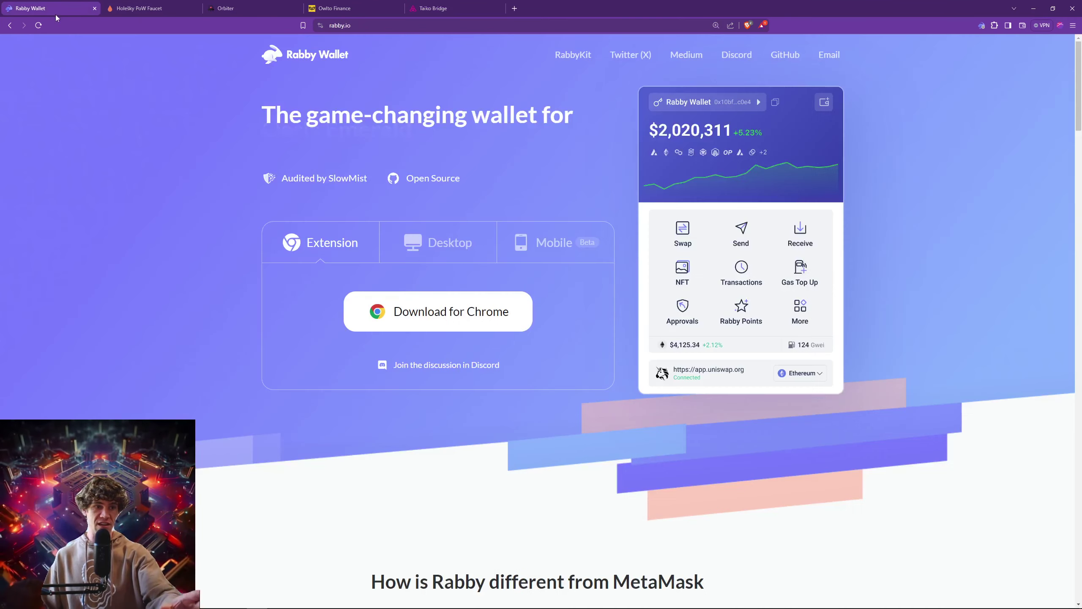
click(433, 8)
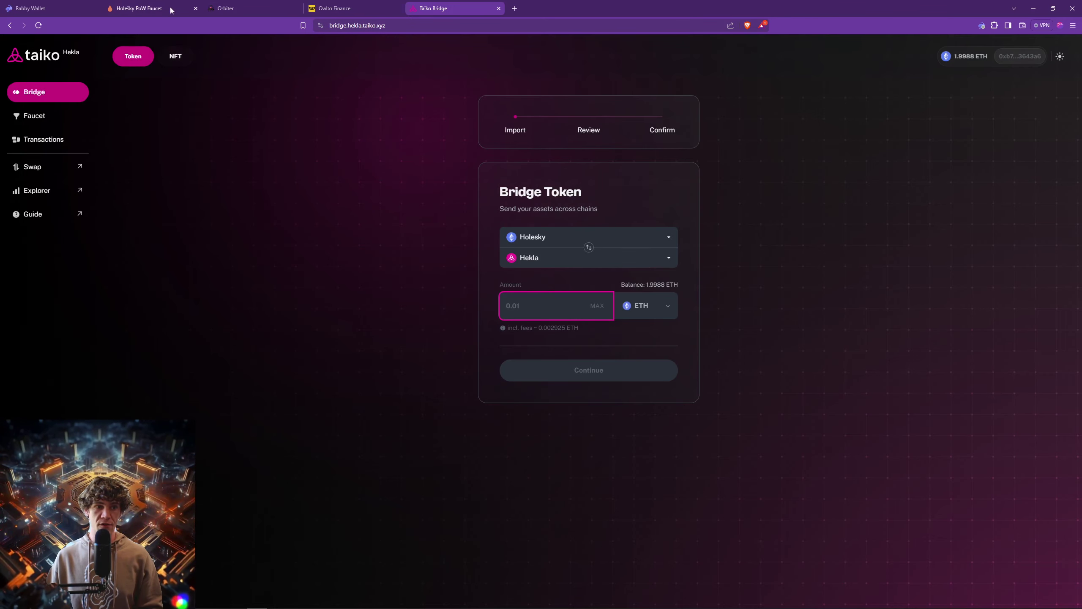
click(141, 8)
Enter an amount of 1 ETH and continue past the review showing a 0.002925 ETH fee.
click(334, 8)
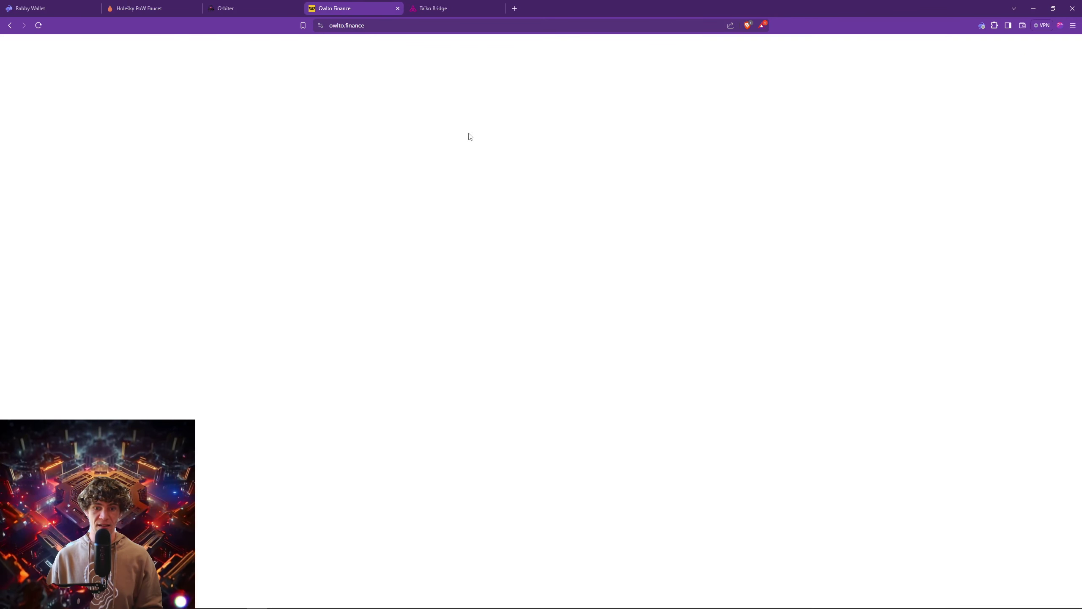
click(430, 8)
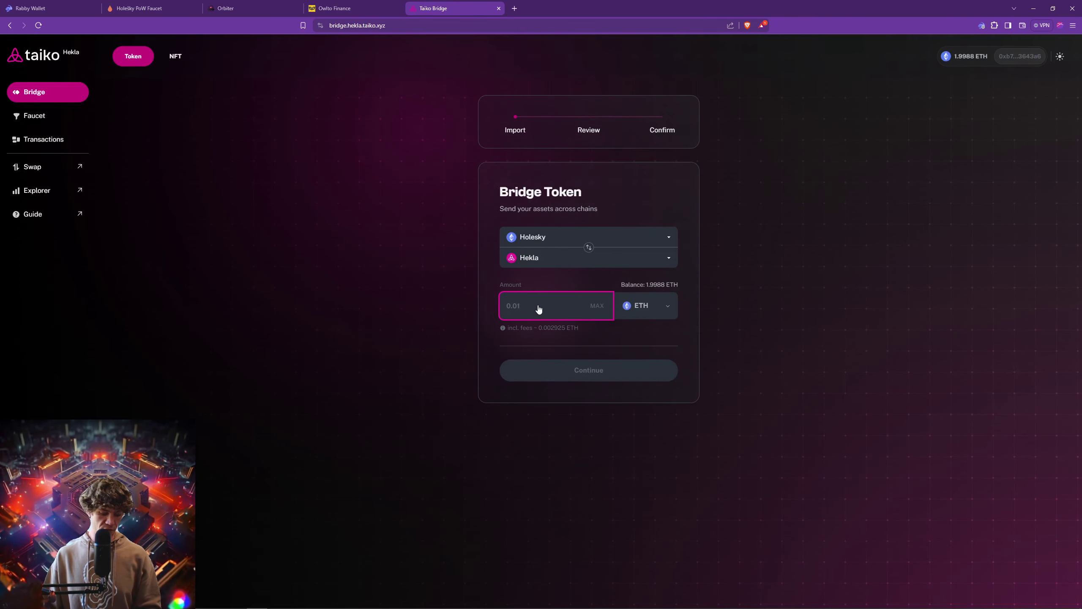
text(1)
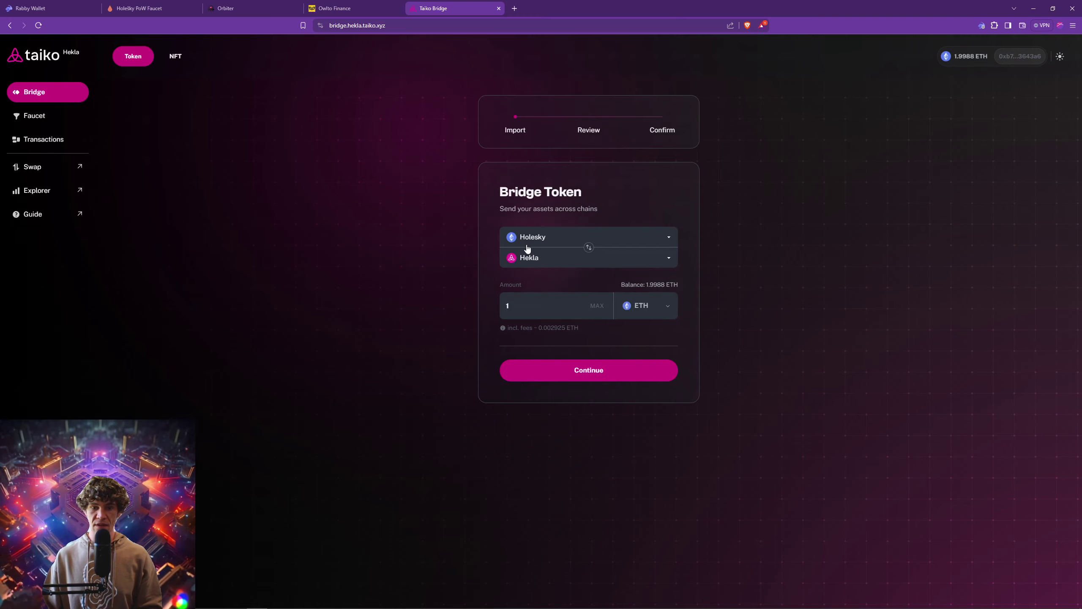
click(588, 373)
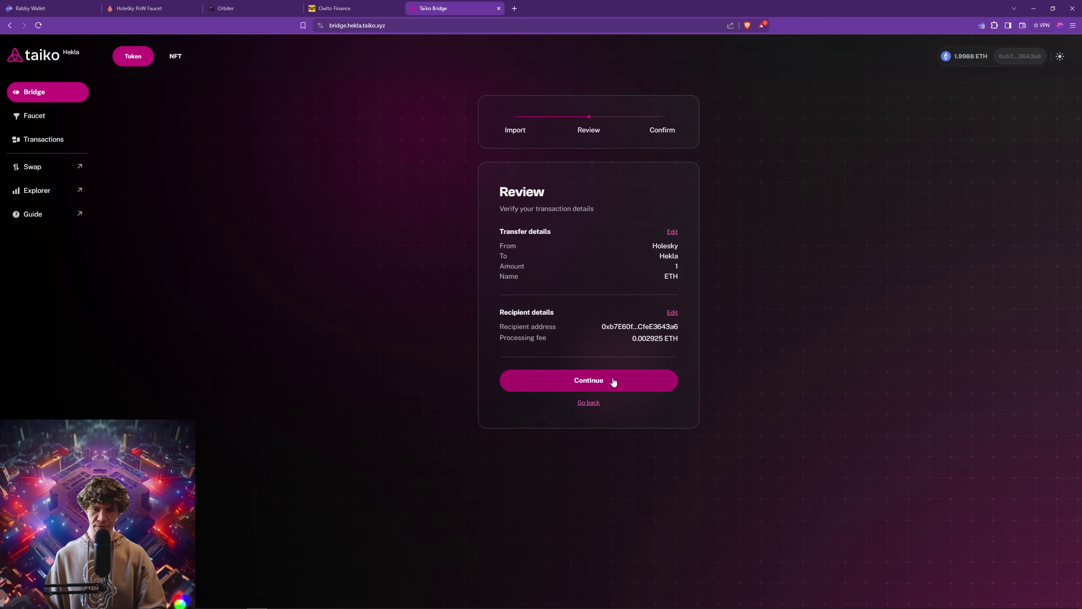
click(588, 383)
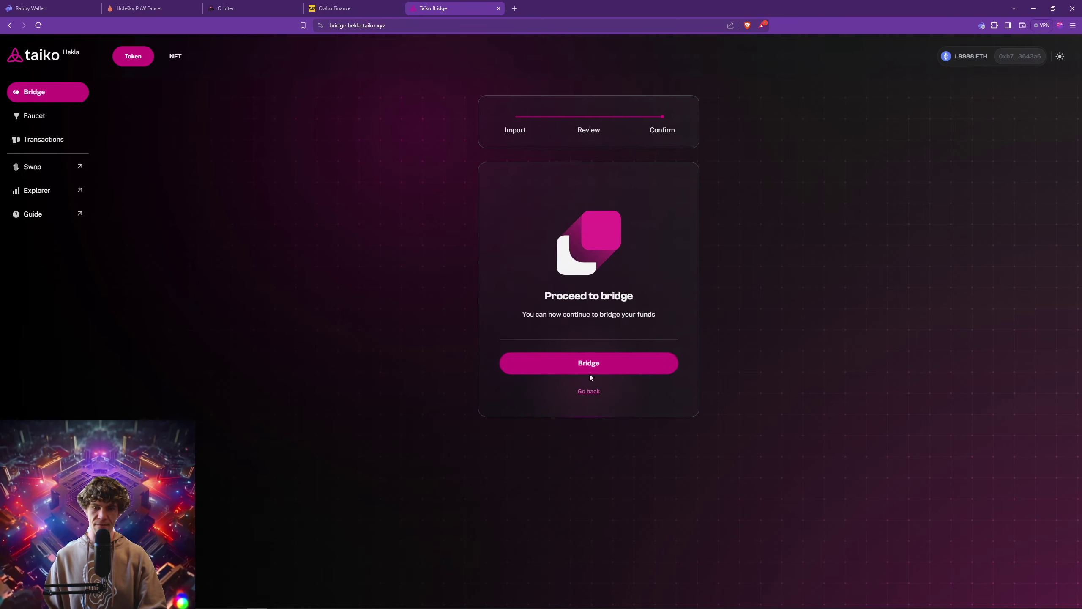
Bridge the 1 ETH, sign it in Rabby, and continue to a fresh form showing 0.9949 ETH.
click(613, 368)
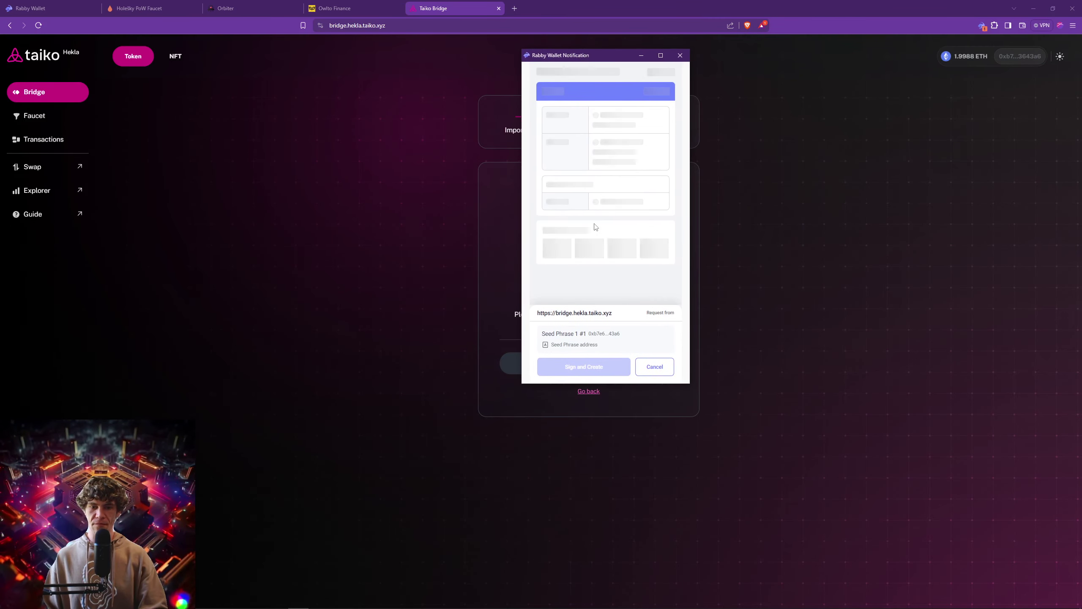
scroll(593, 256, down, 5)
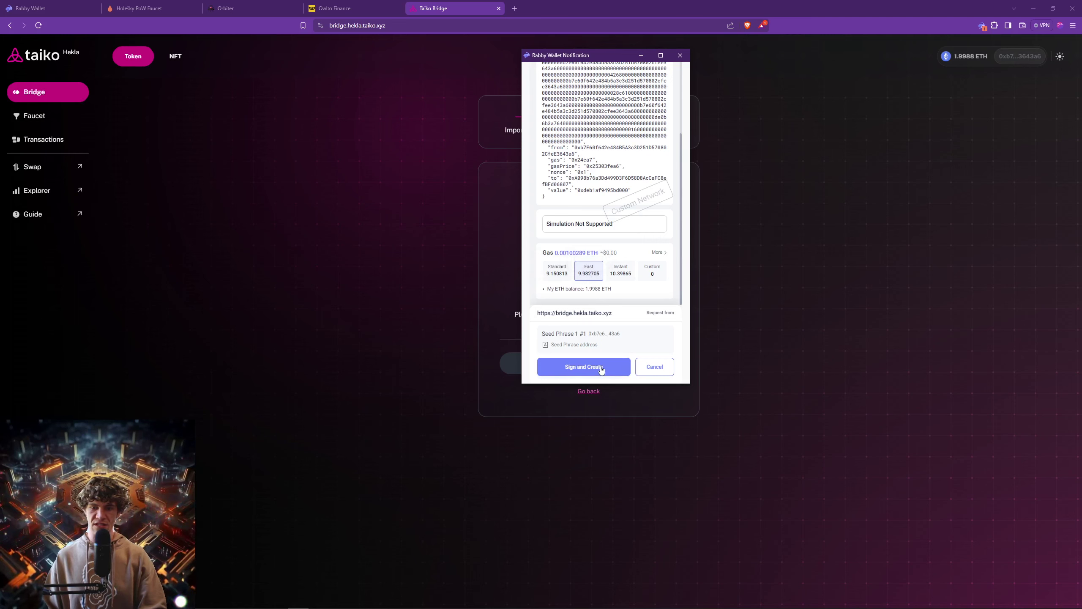
click(574, 368)
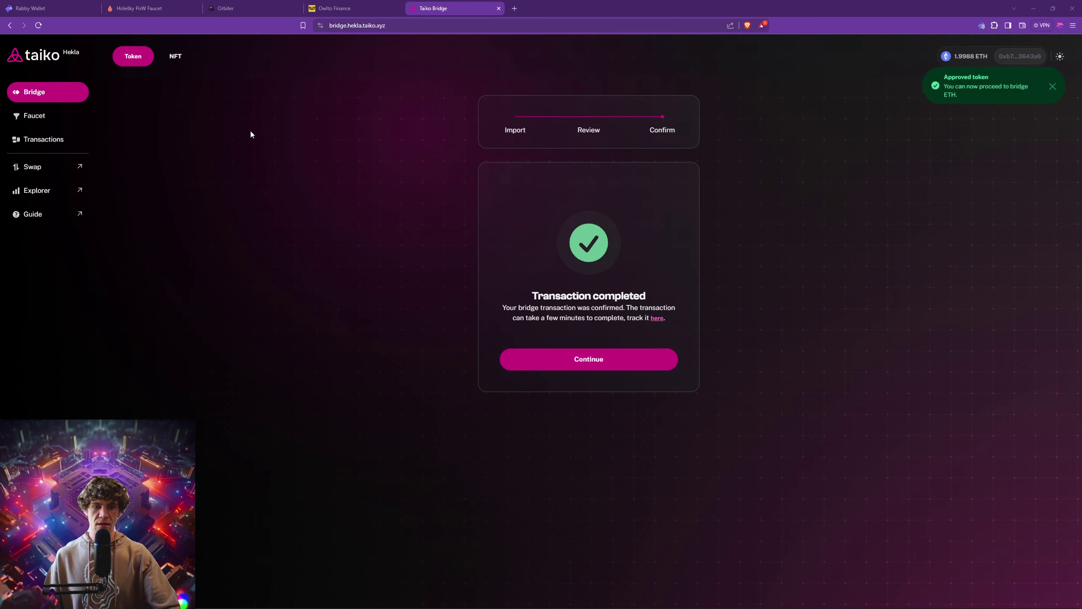
click(615, 363)
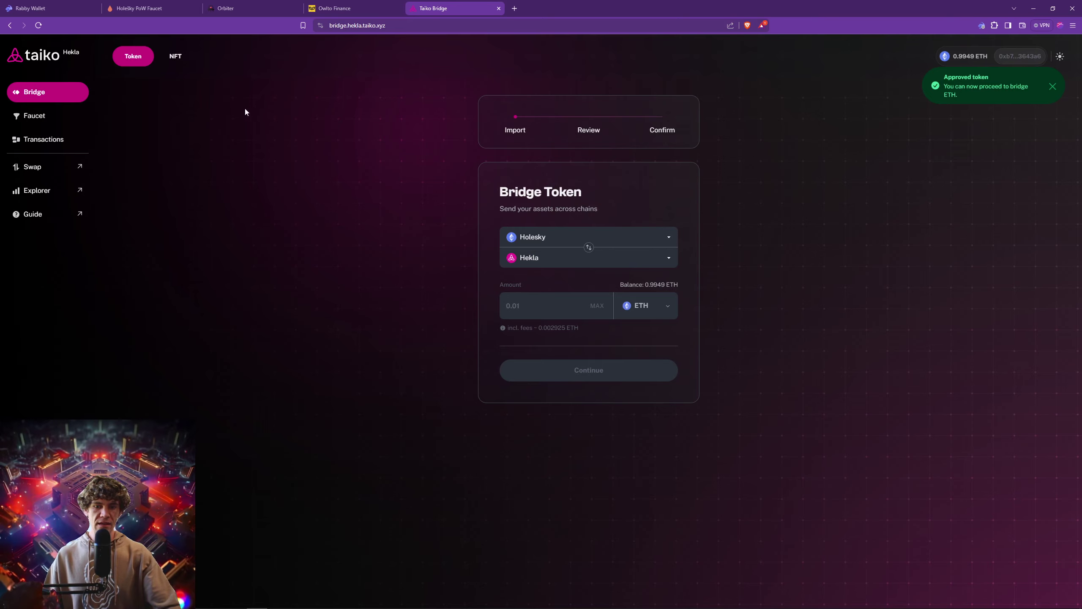
On the Faucet page, select HORSE, mint it, sign in Rabby, and open the transaction on Etherscan.
click(34, 115)
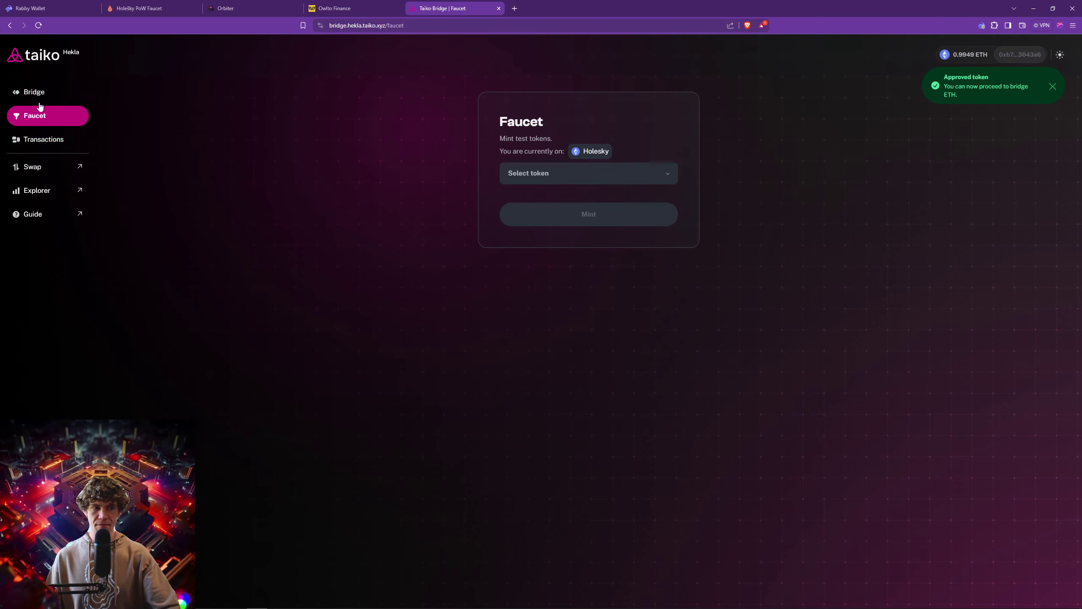
click(668, 179)
click(632, 175)
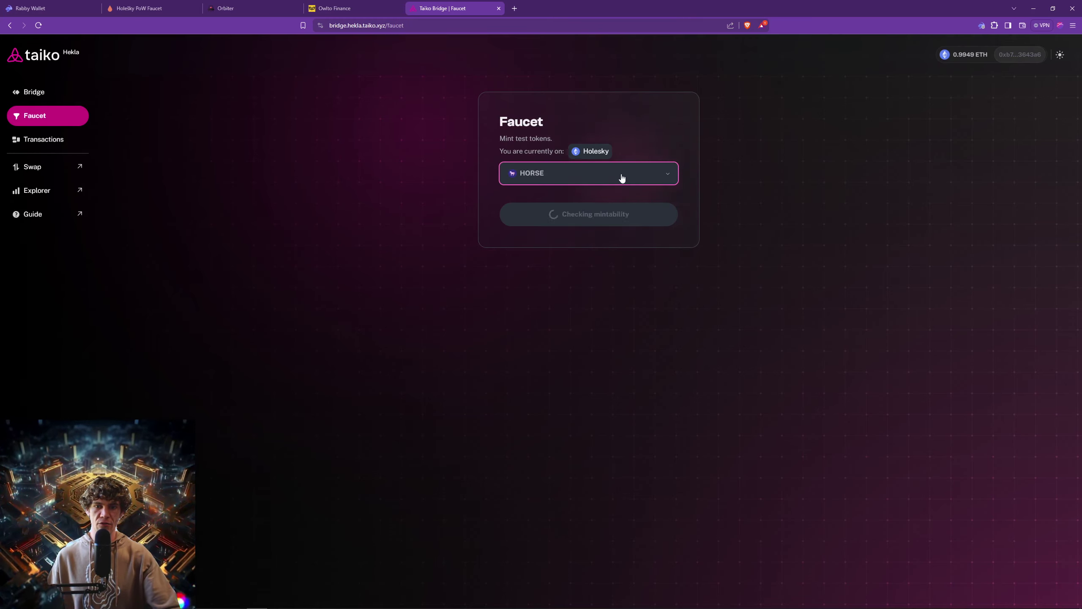
click(621, 176)
click(638, 145)
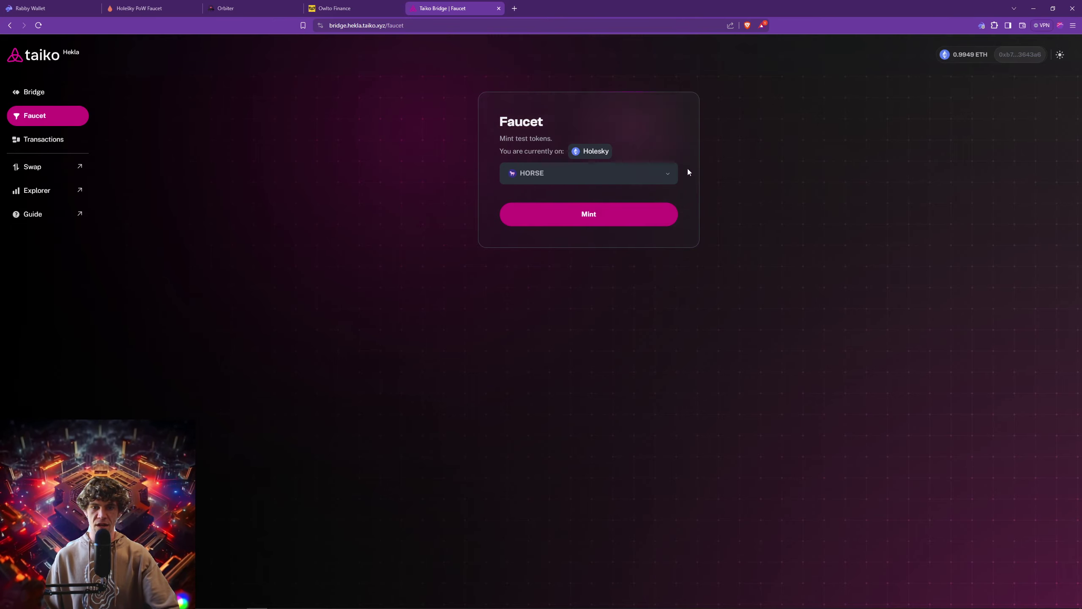
click(592, 218)
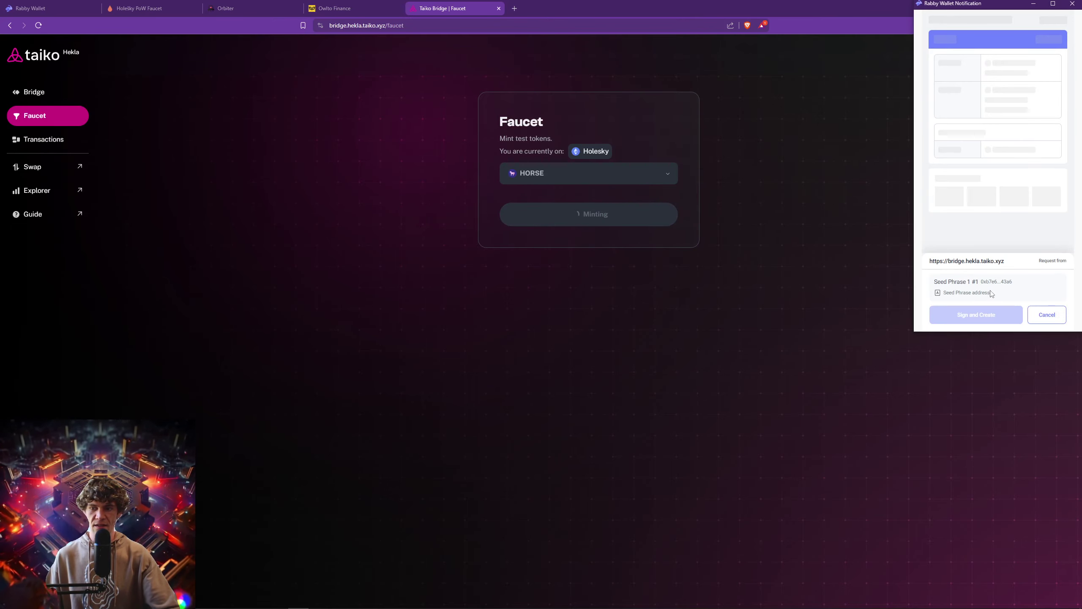
click(978, 315)
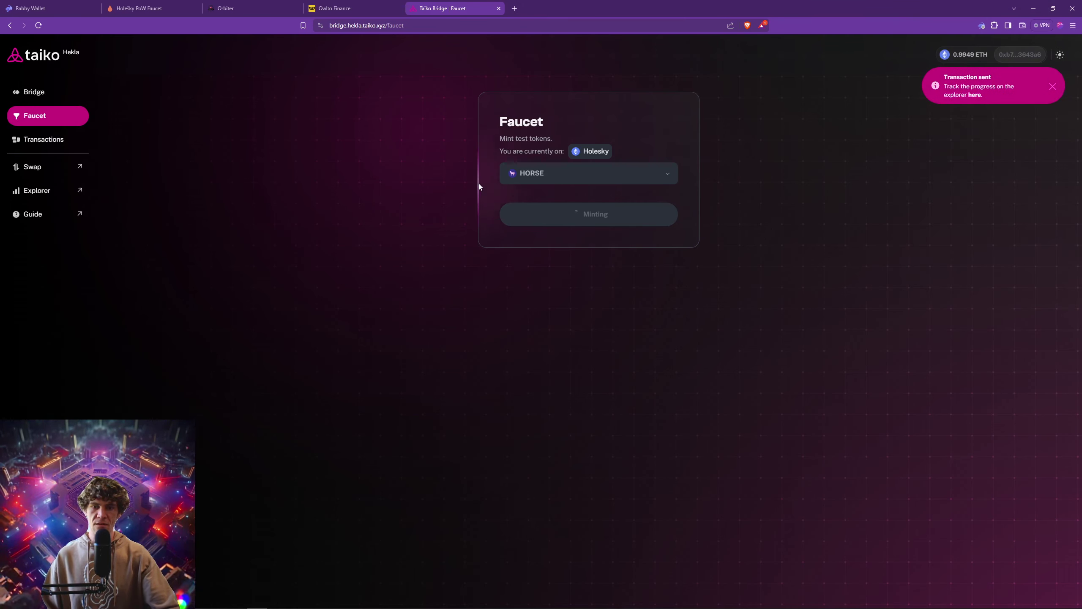
click(974, 95)
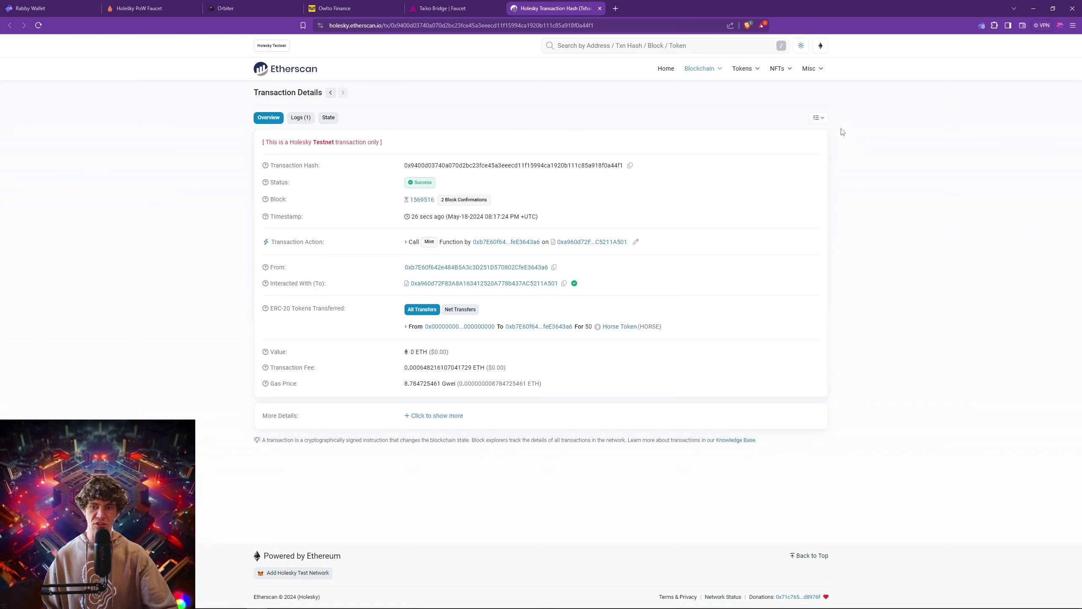
Inspect the 50 HORSE mint transaction and its block on Holesky Etherscan, then close the tab.
click(422, 200)
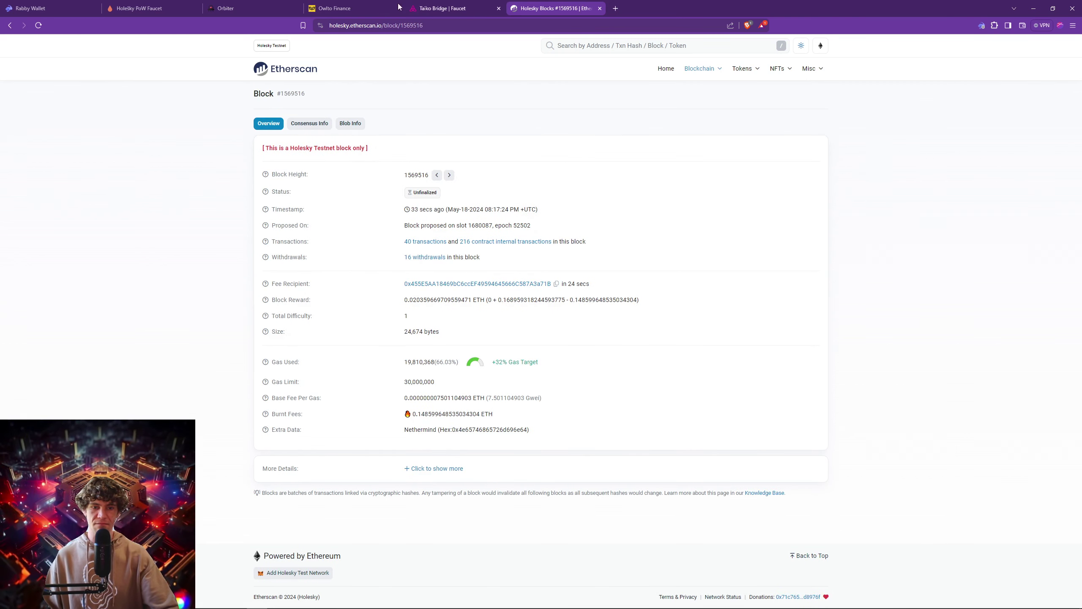
key(alt+Left)
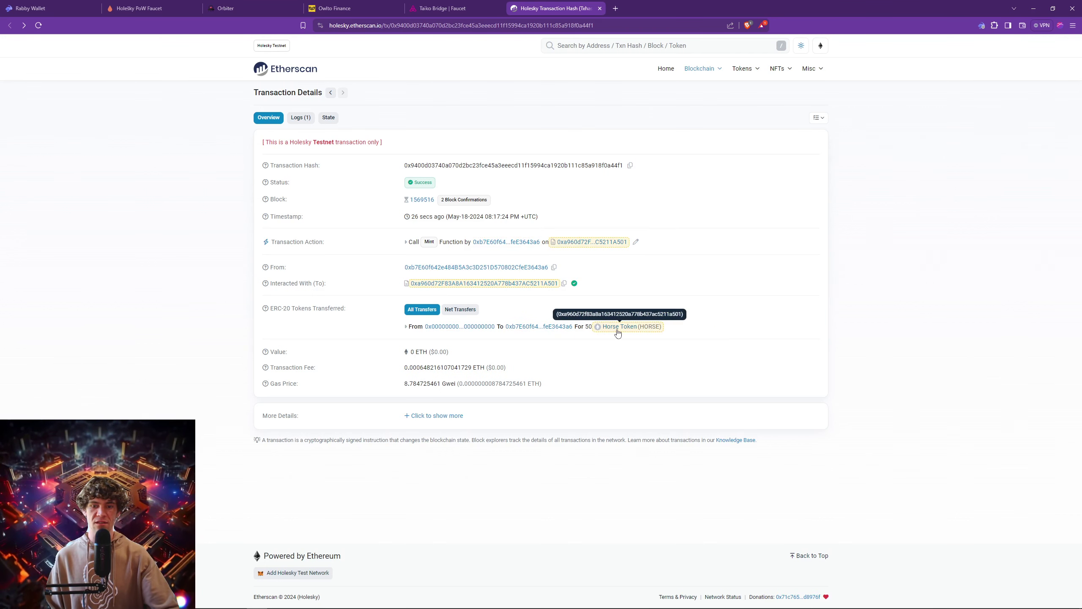
click(599, 8)
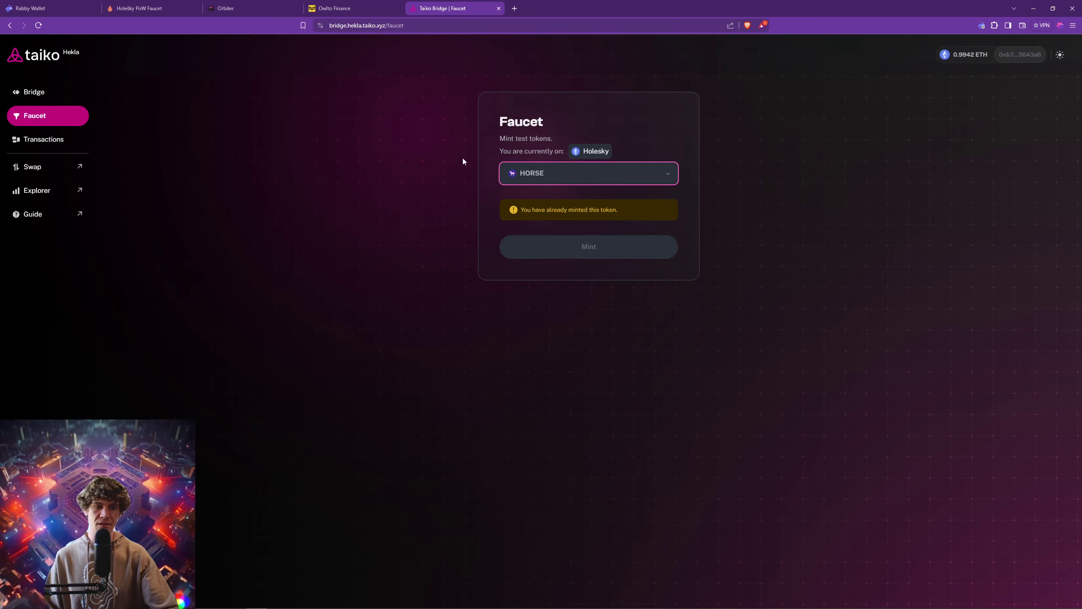
List the 1 ETH Holesky-to-Hekla transfer, open the Hekla swap site, and switch Rabby to Hekla for claiming.
click(46, 145)
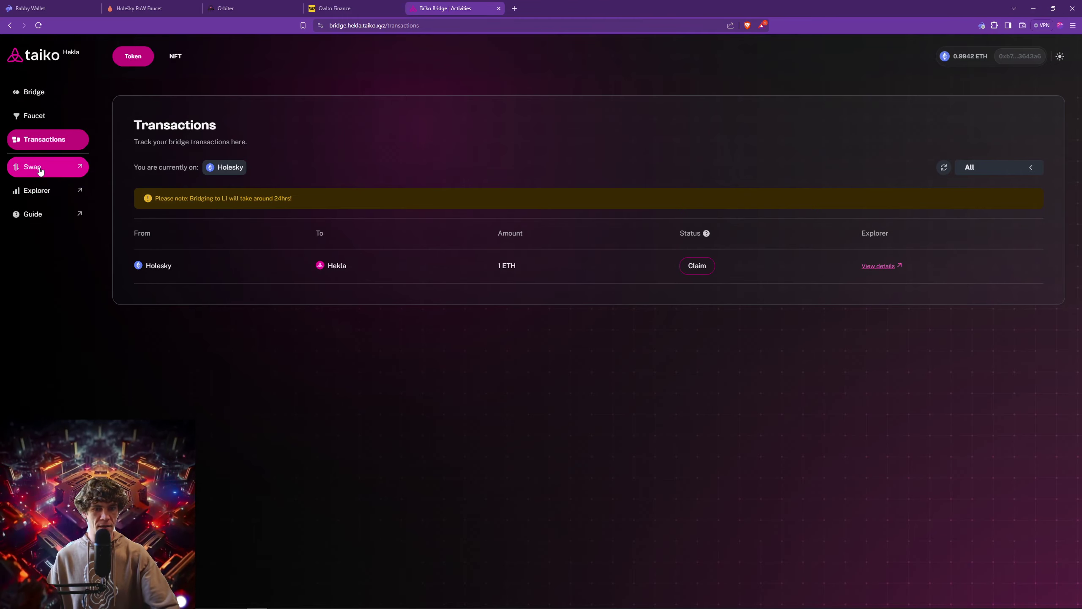
click(39, 168)
click(445, 8)
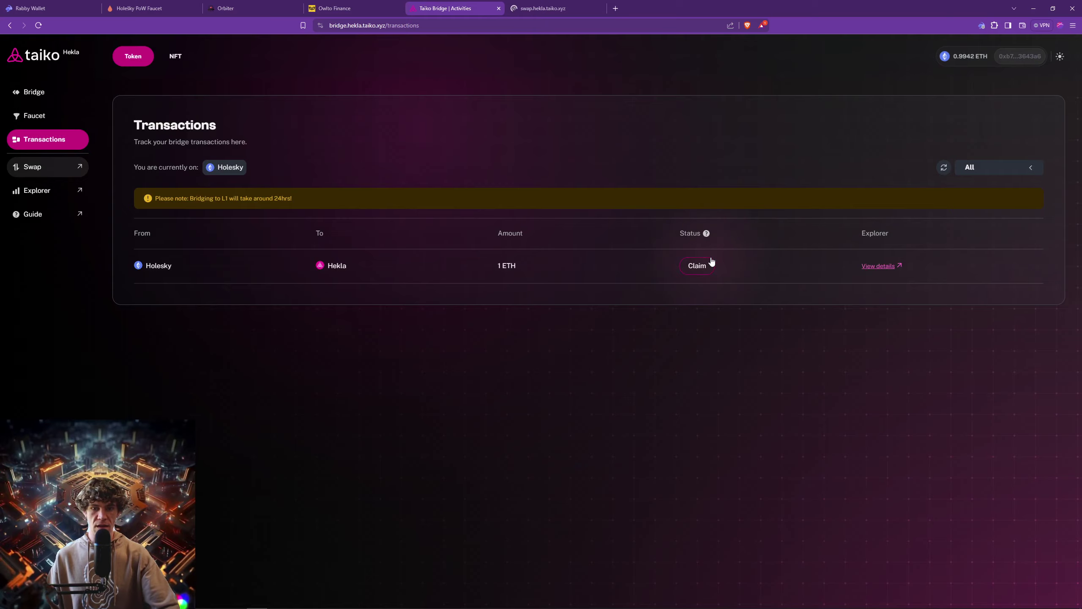
click(703, 269)
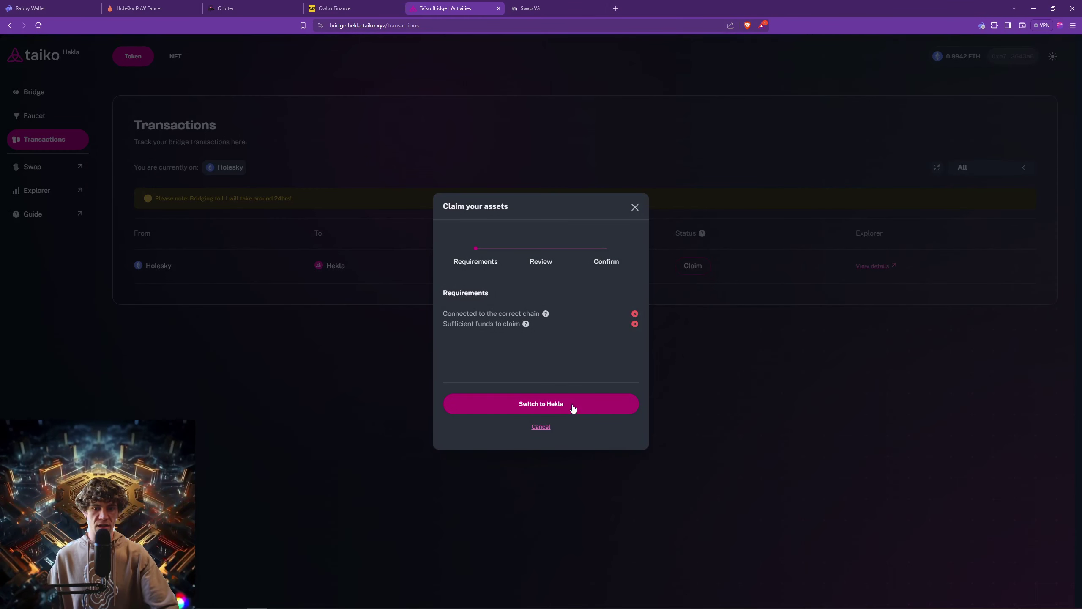
click(573, 408)
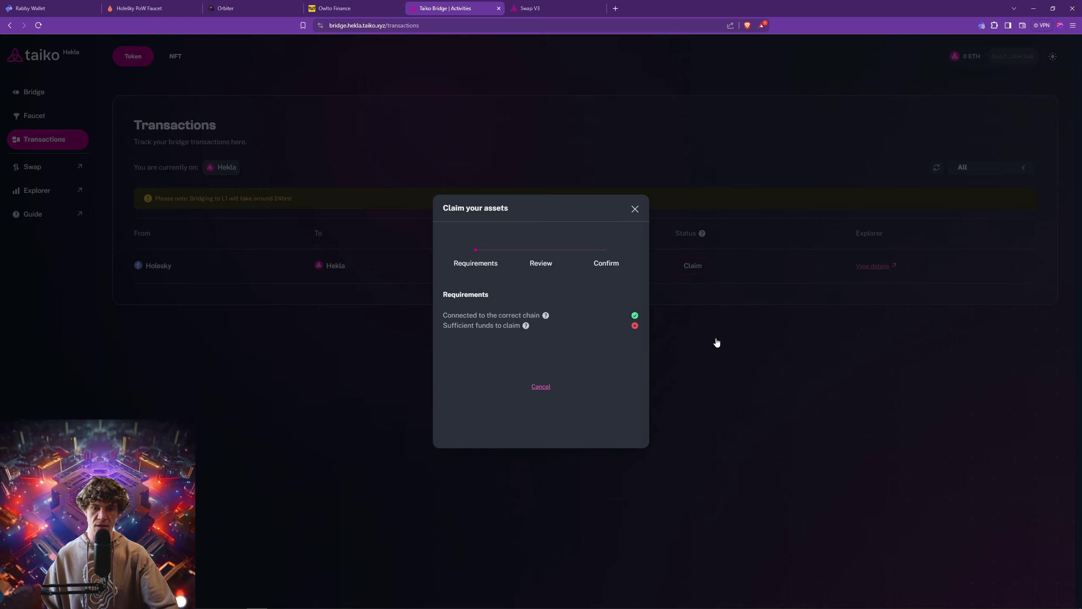
mouse_move(527, 326)
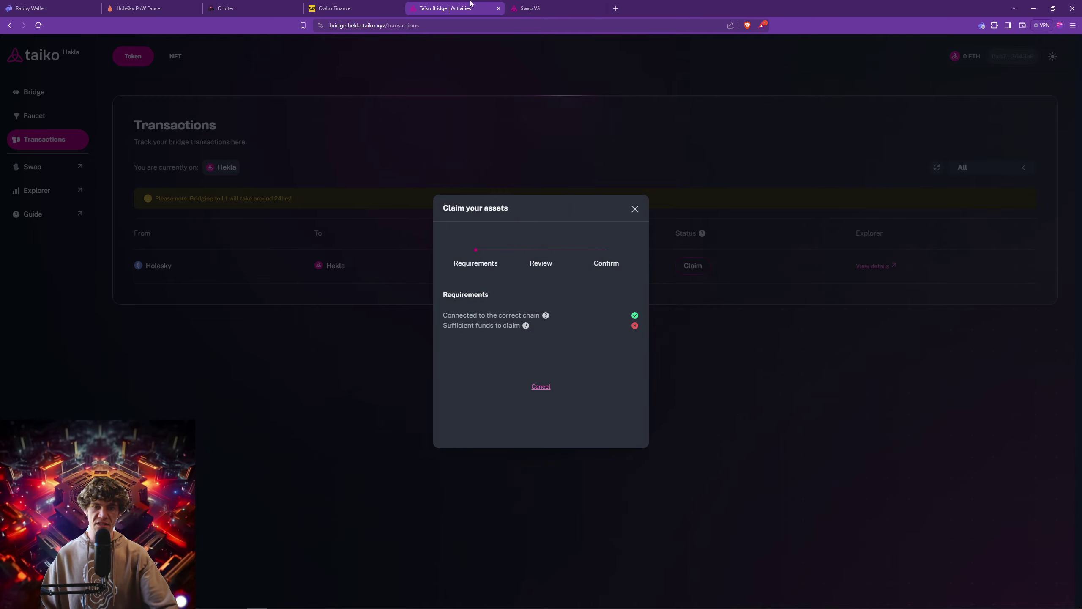
click(635, 209)
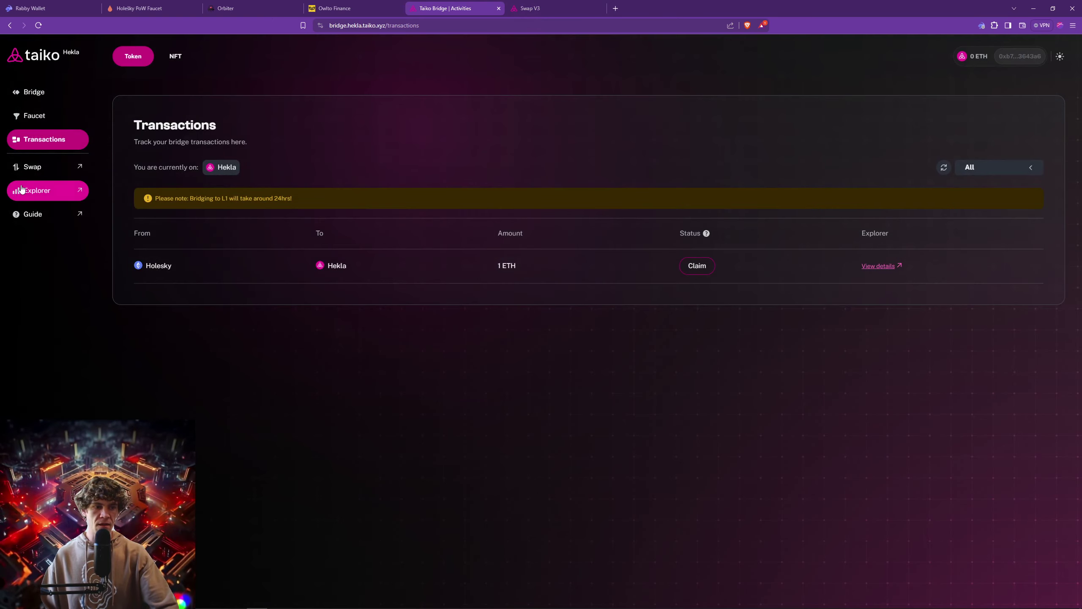
Switch the Hekla swap site's network to Taiko Hekla.
click(560, 8)
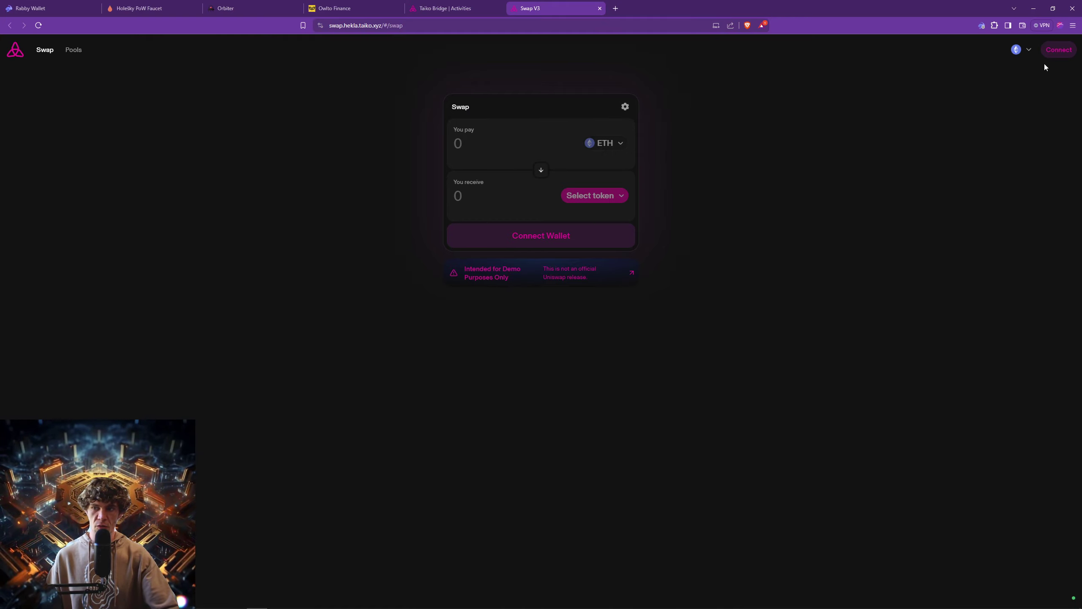
click(1025, 51)
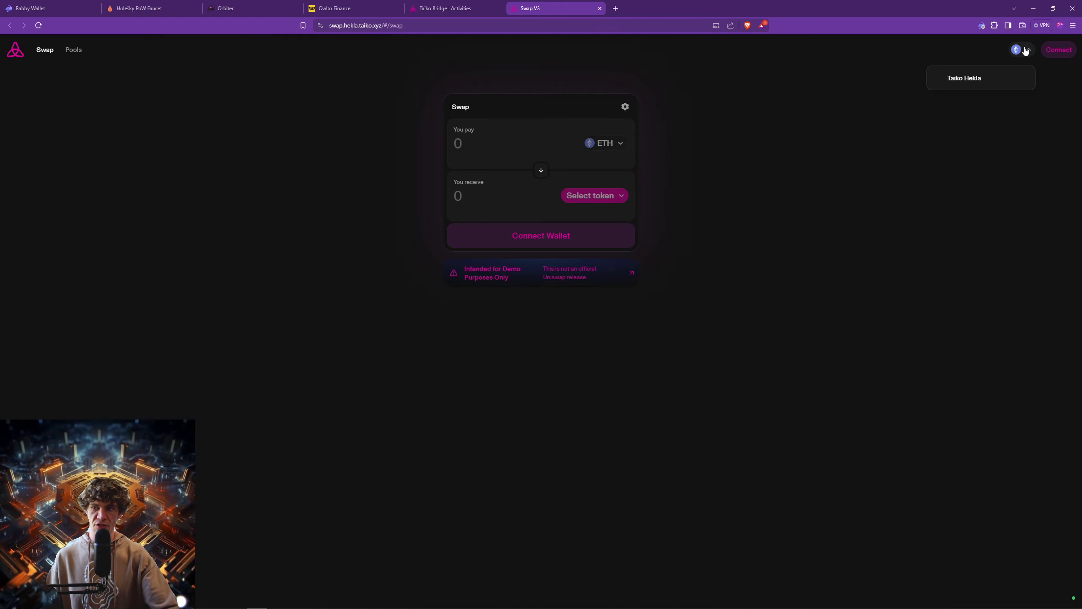
click(957, 81)
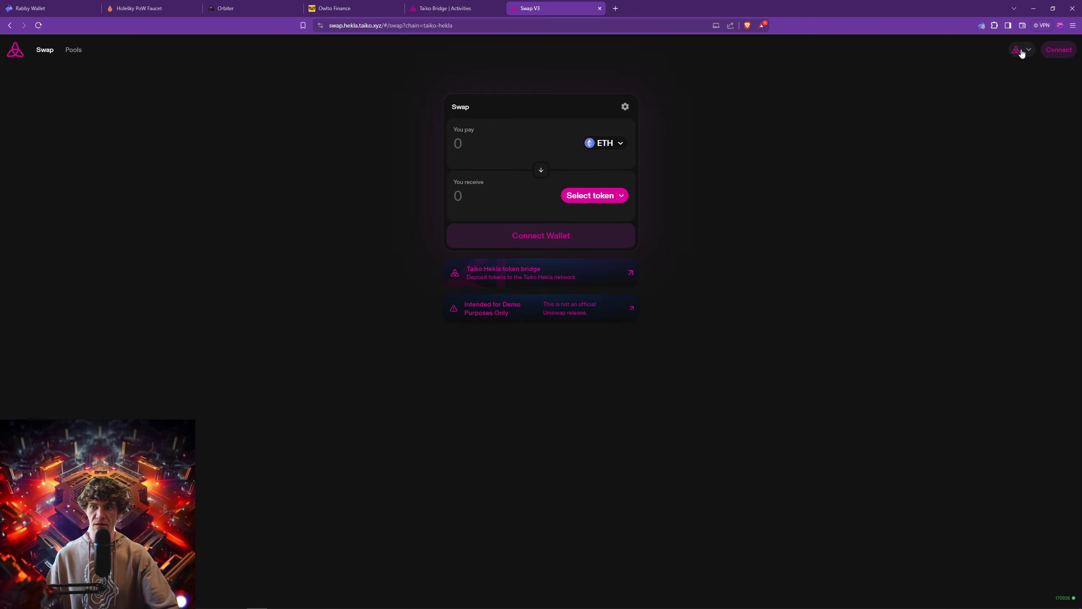
Start connecting with Rabby and inspect the 'Listed by' alert.
click(1059, 49)
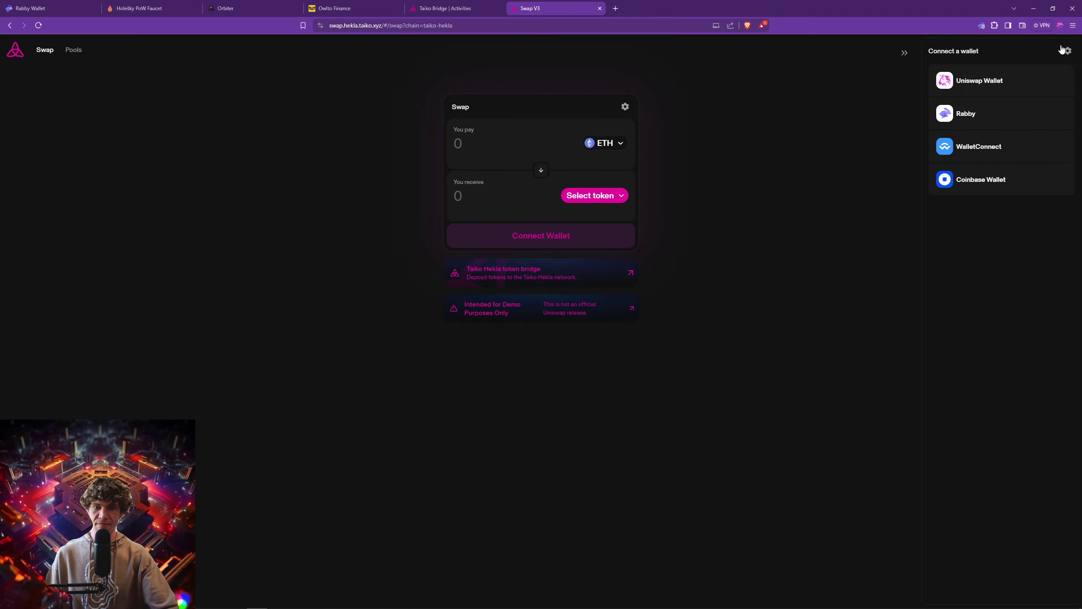
click(962, 123)
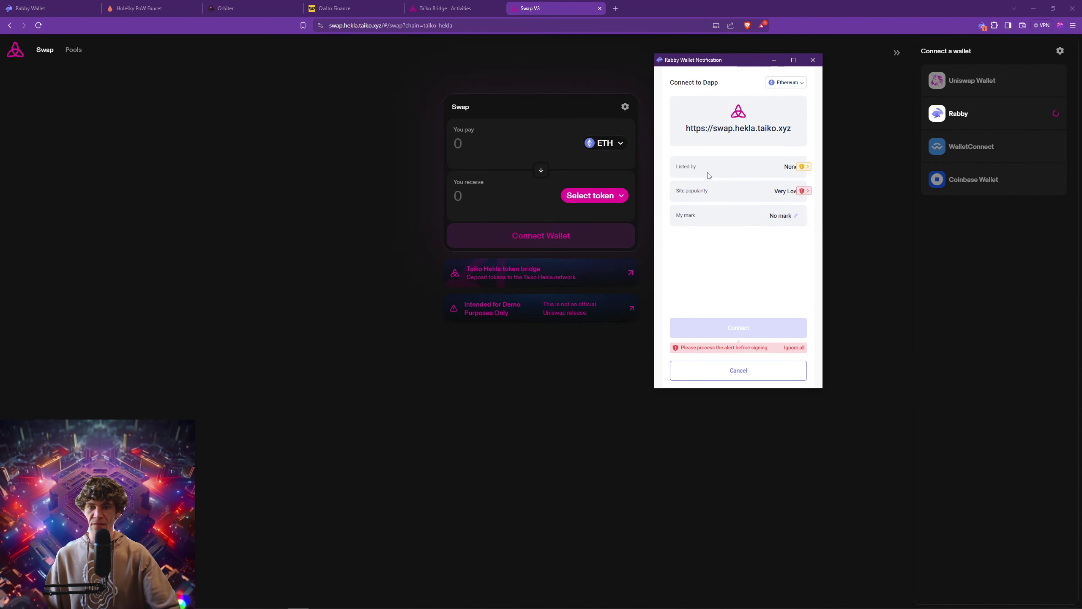
click(804, 167)
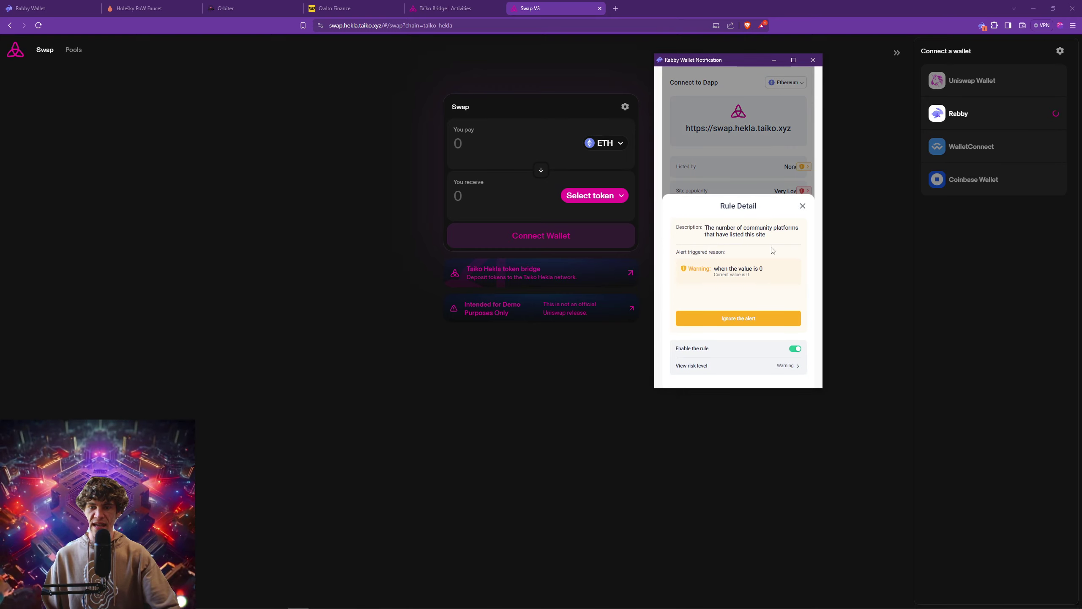
Review and close the site popularity alert details in Rabby.
click(775, 178)
click(804, 191)
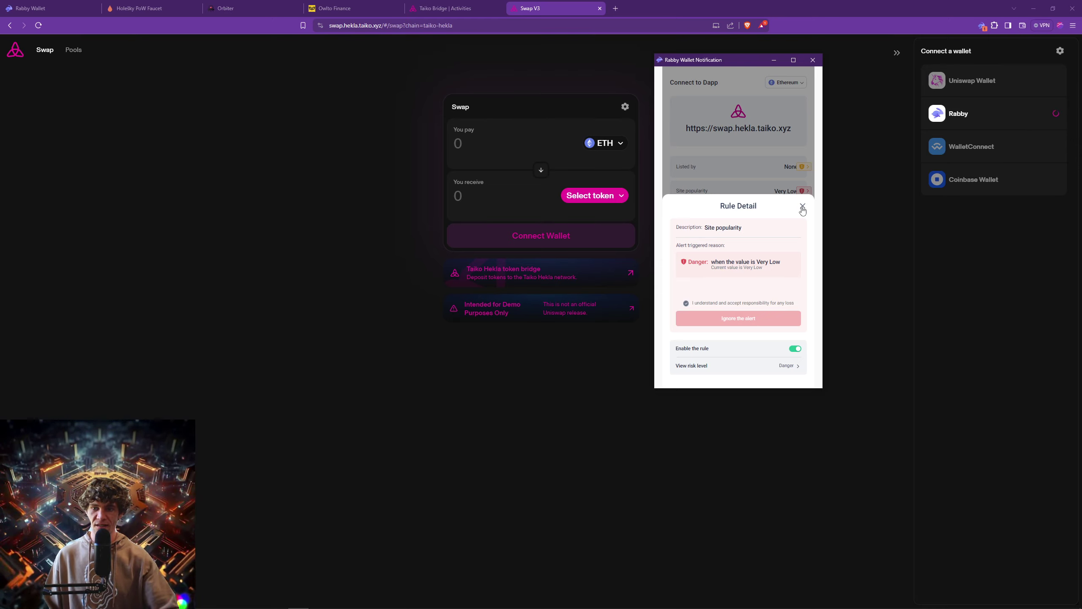
click(803, 207)
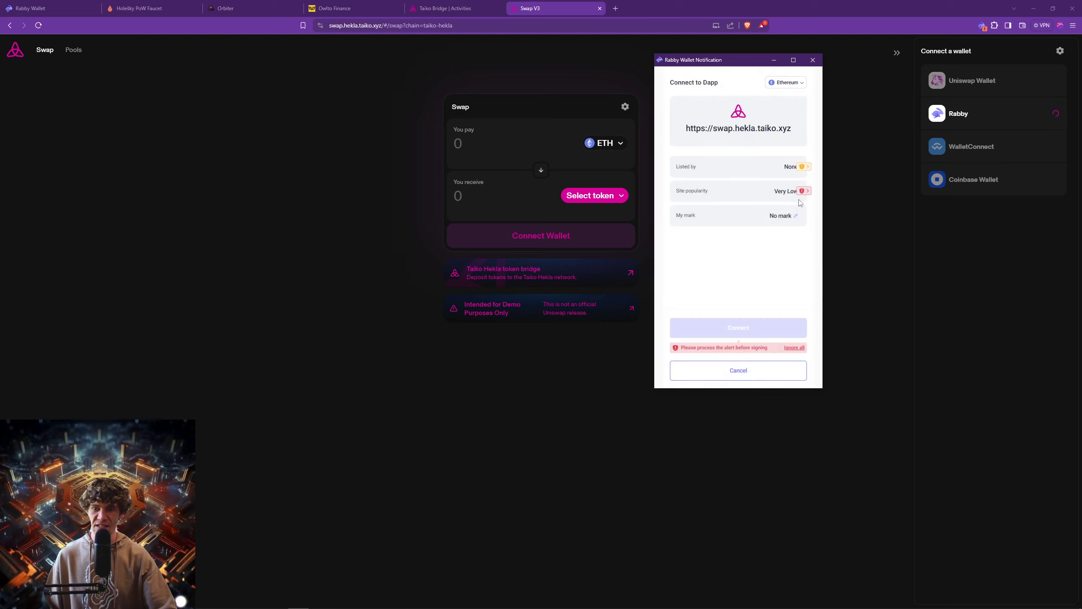
Ignore all alerts, approve the connection, and zoom the page in with Ctrl+Plus.
click(794, 347)
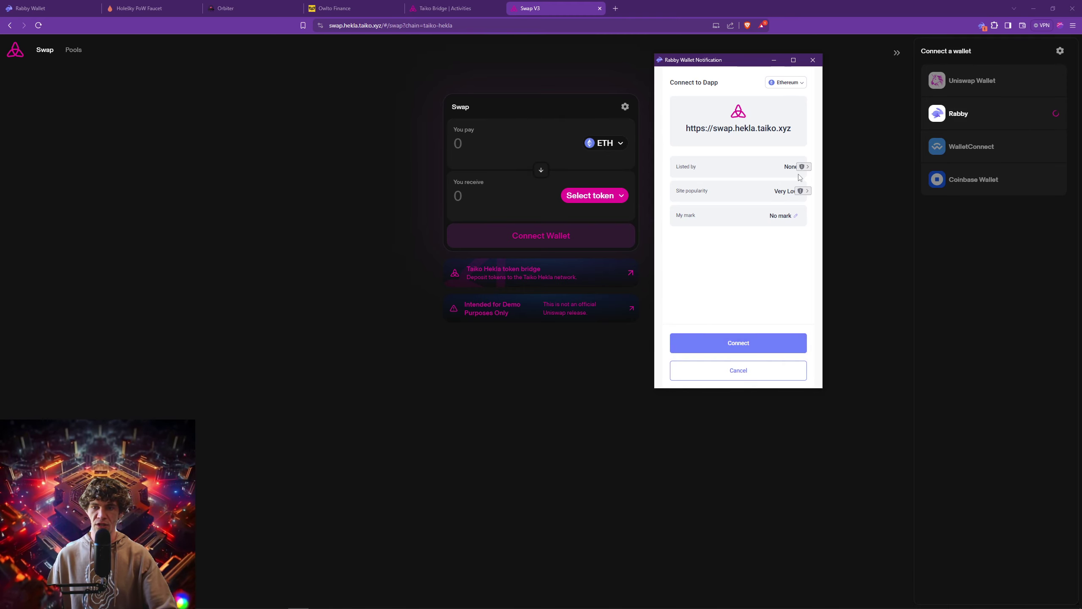
click(738, 343)
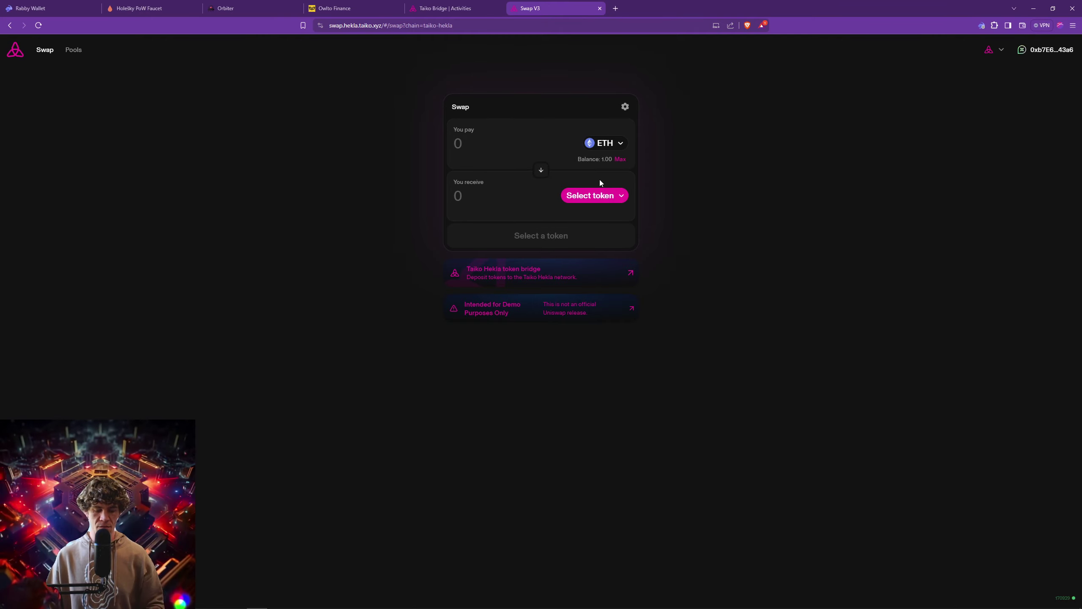
key(ctrl+plus)
key(ctrl+plus)
key(ctrl+plus)
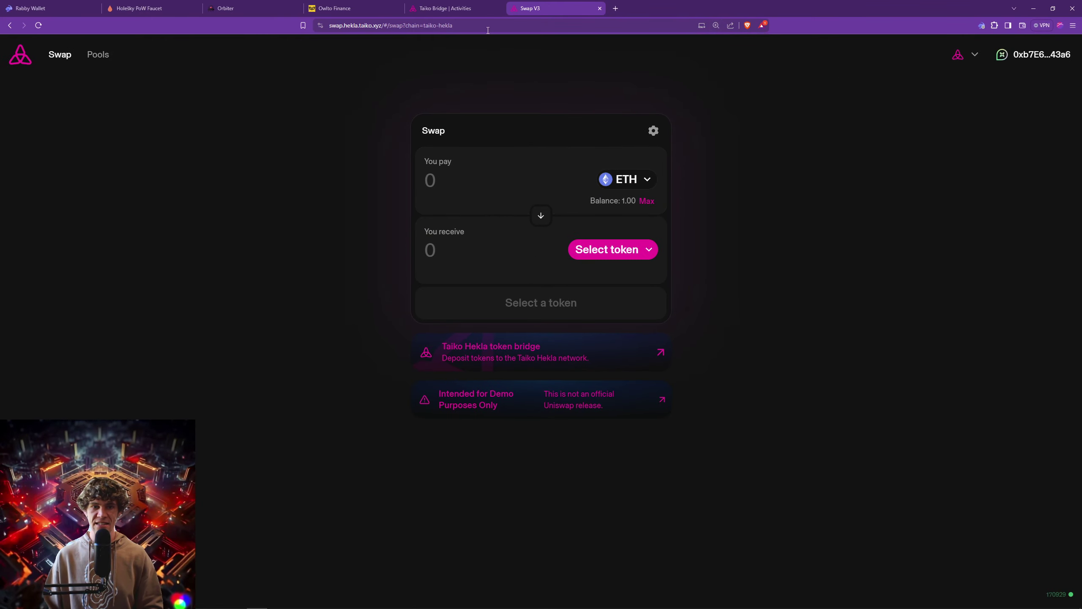
After a glance at the bridge tab, choose USDC as the token to receive.
click(460, 9)
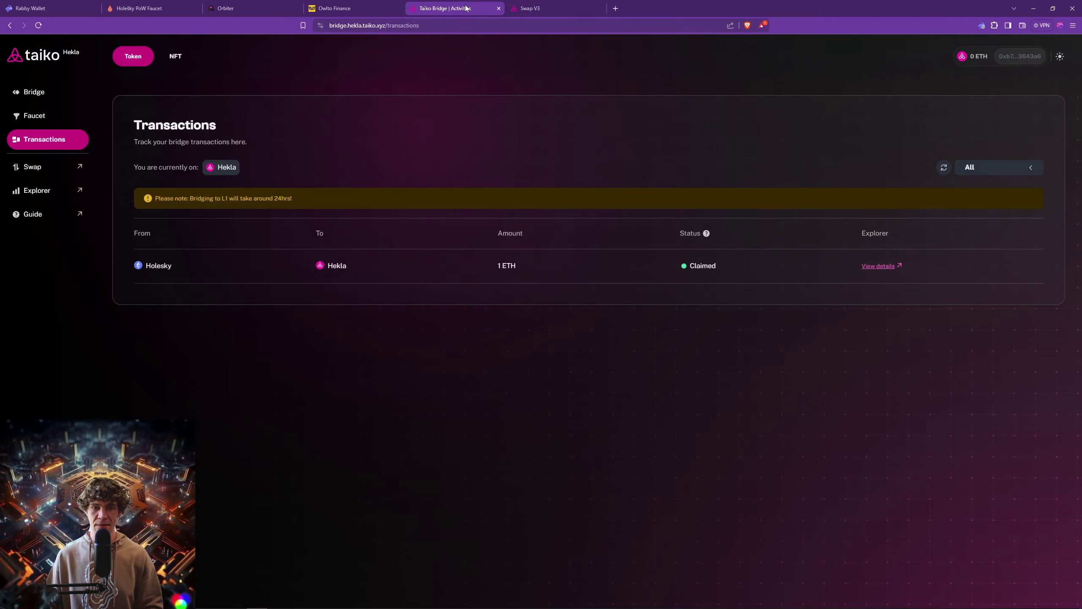
click(528, 8)
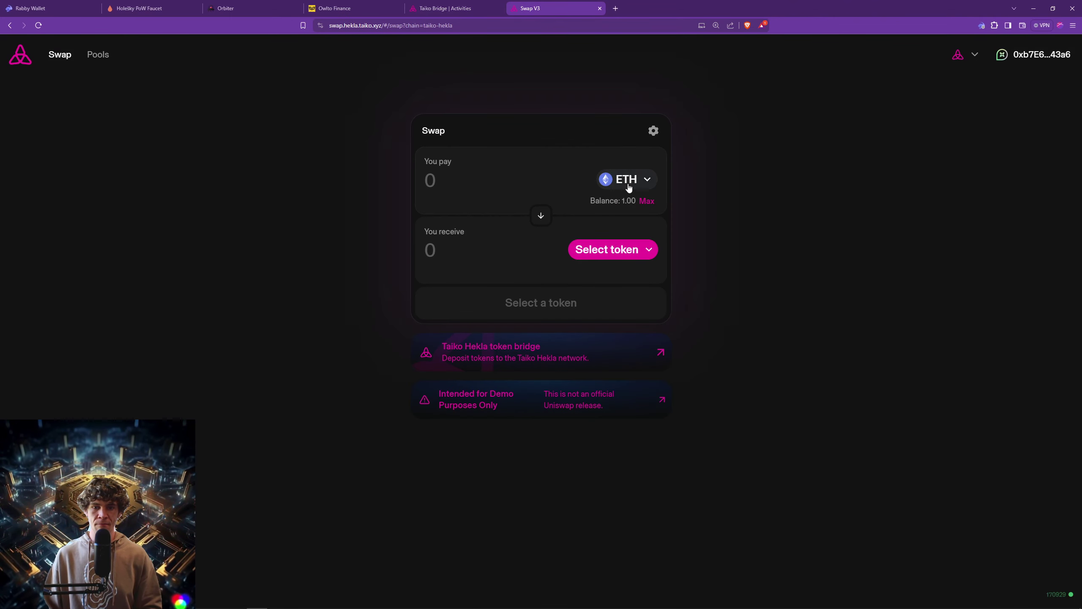
click(634, 251)
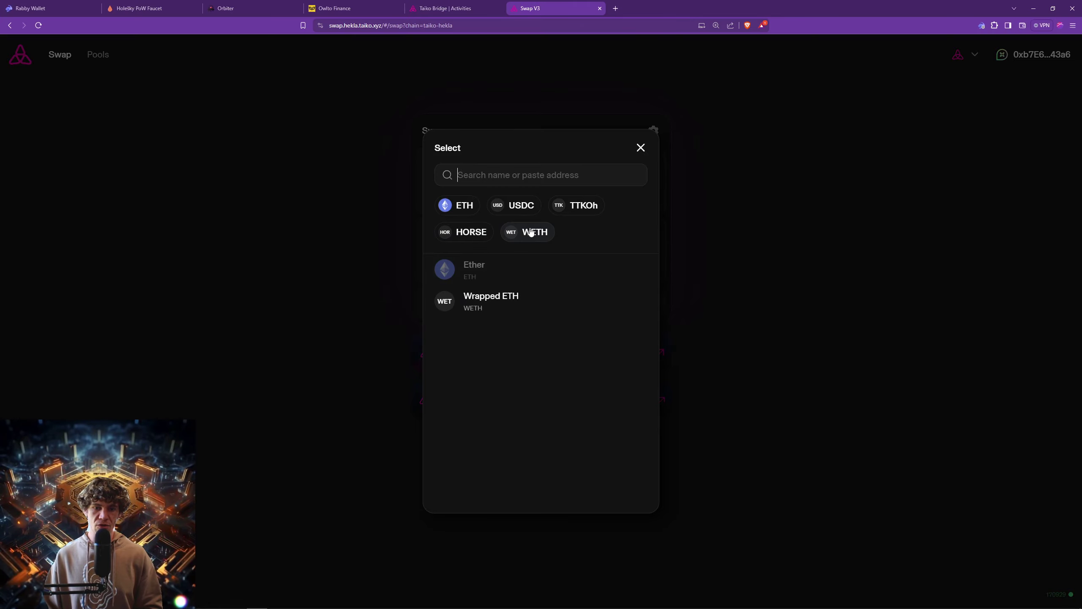
click(660, 176)
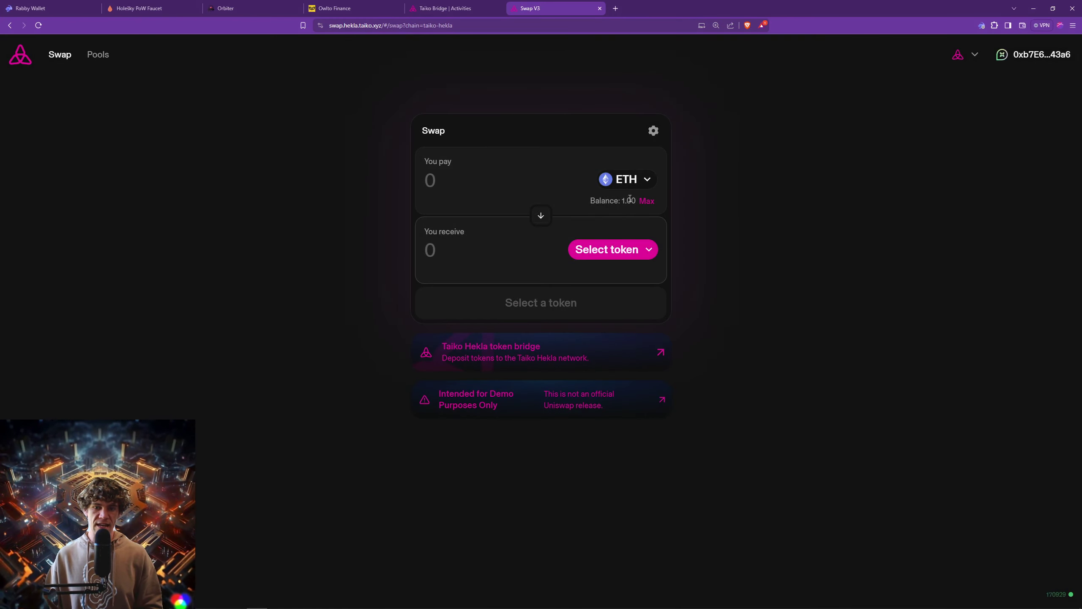
click(633, 255)
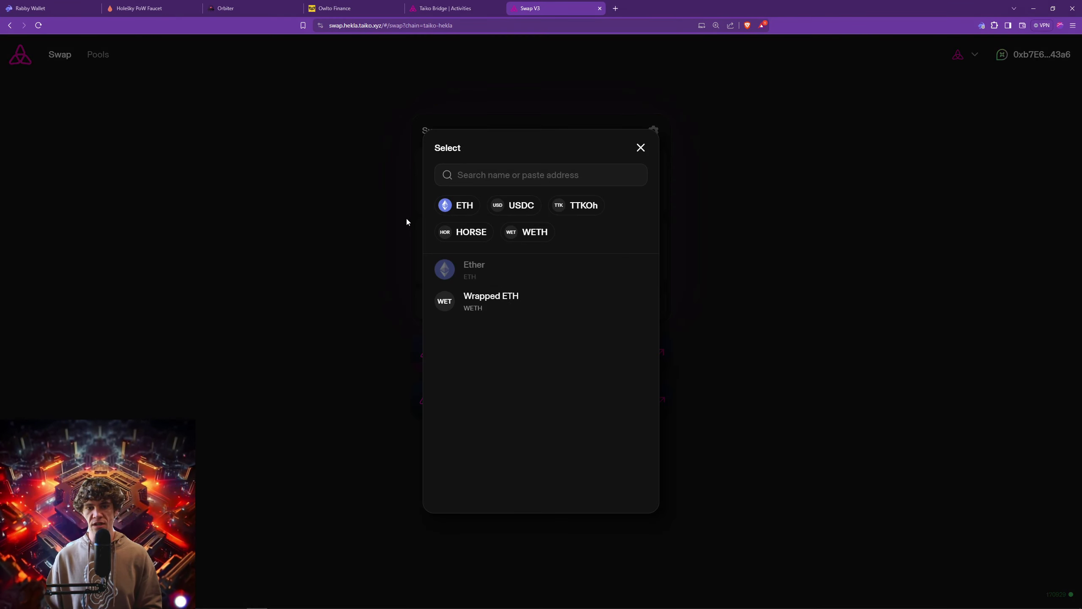
click(517, 207)
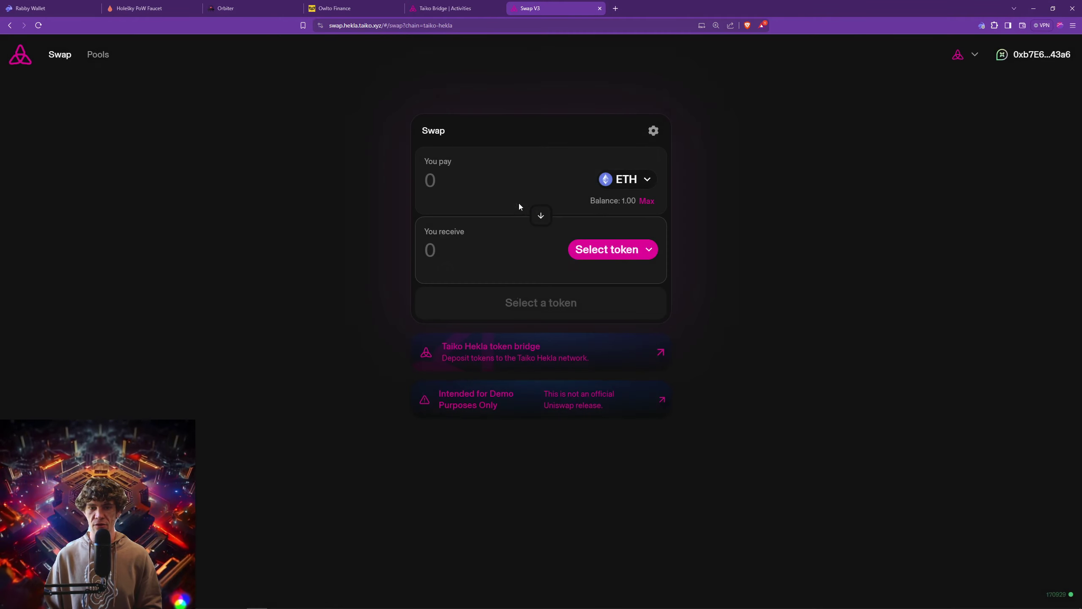
Keep USDC as the received token and enter 0.1 ETH to pay.
click(622, 249)
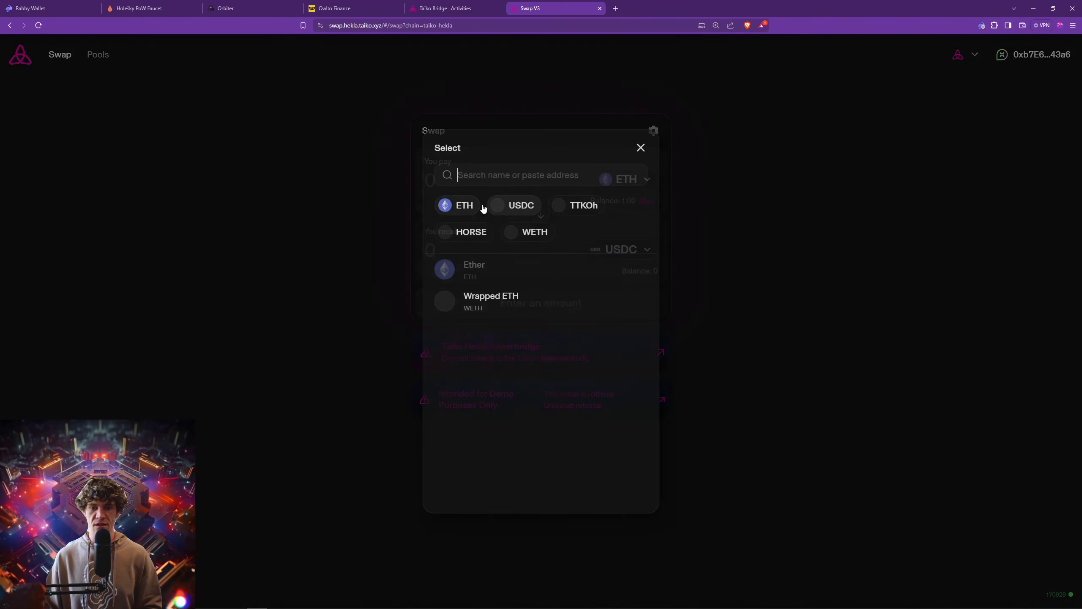
click(666, 236)
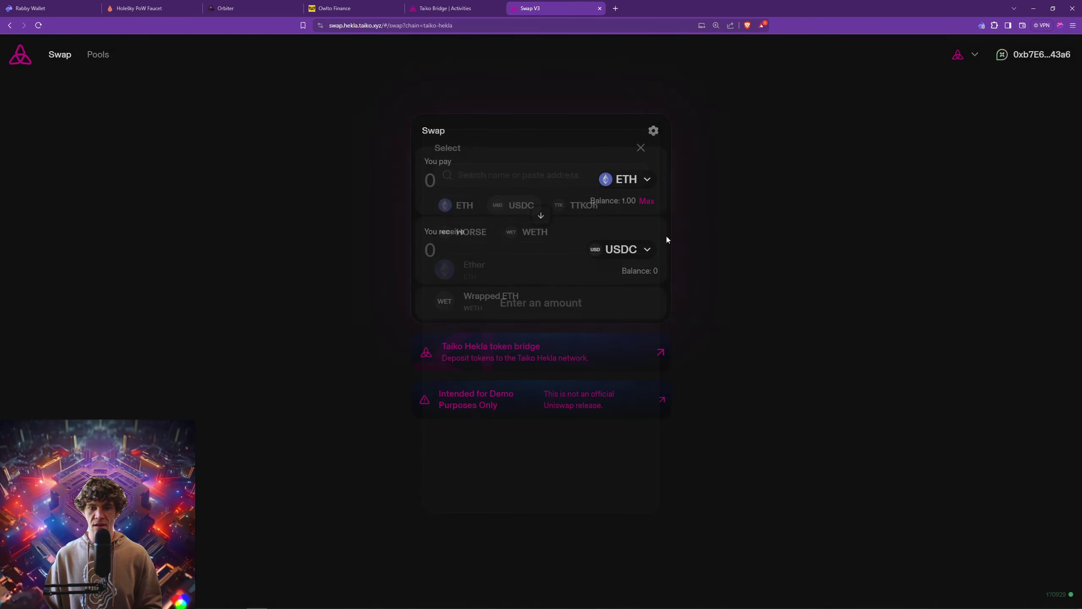
click(491, 183)
text(0.1)
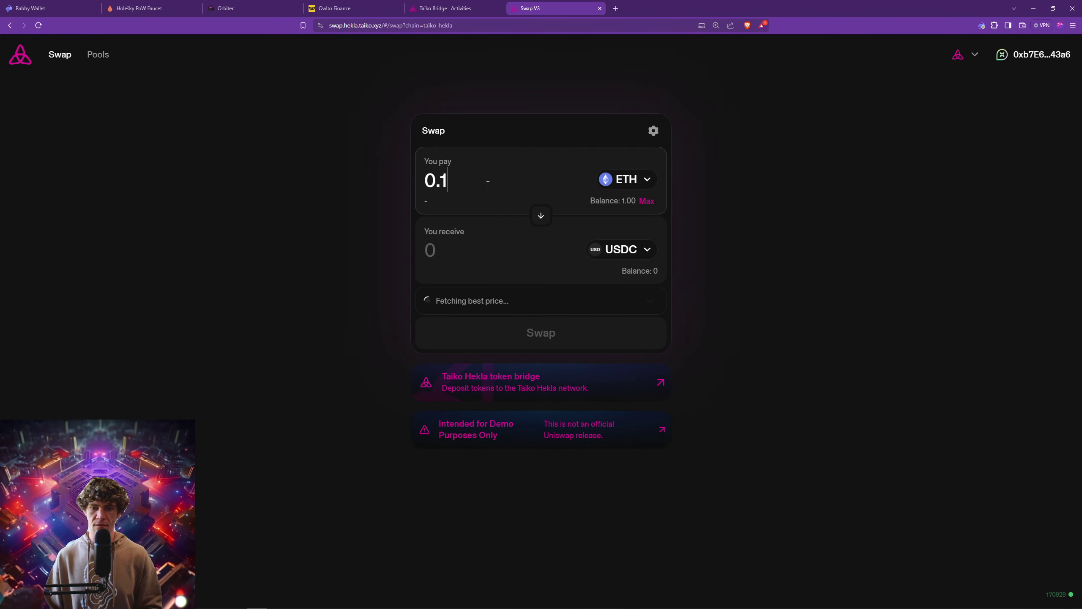
Change the pay amount to 0.05 ETH and preview the swap review.
key(BackSpace)
text(05)
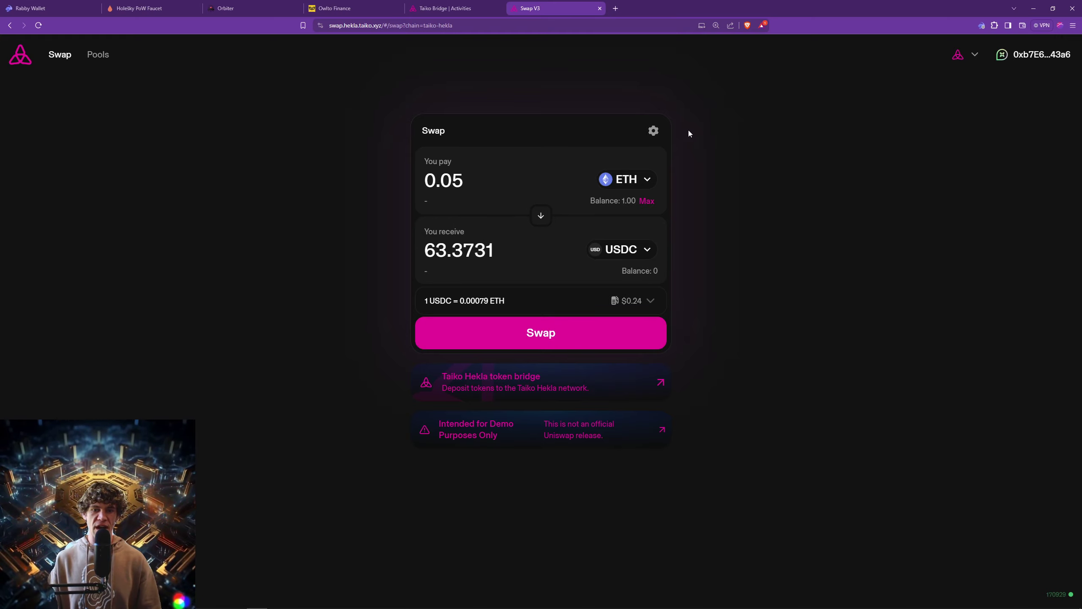
click(600, 341)
click(641, 195)
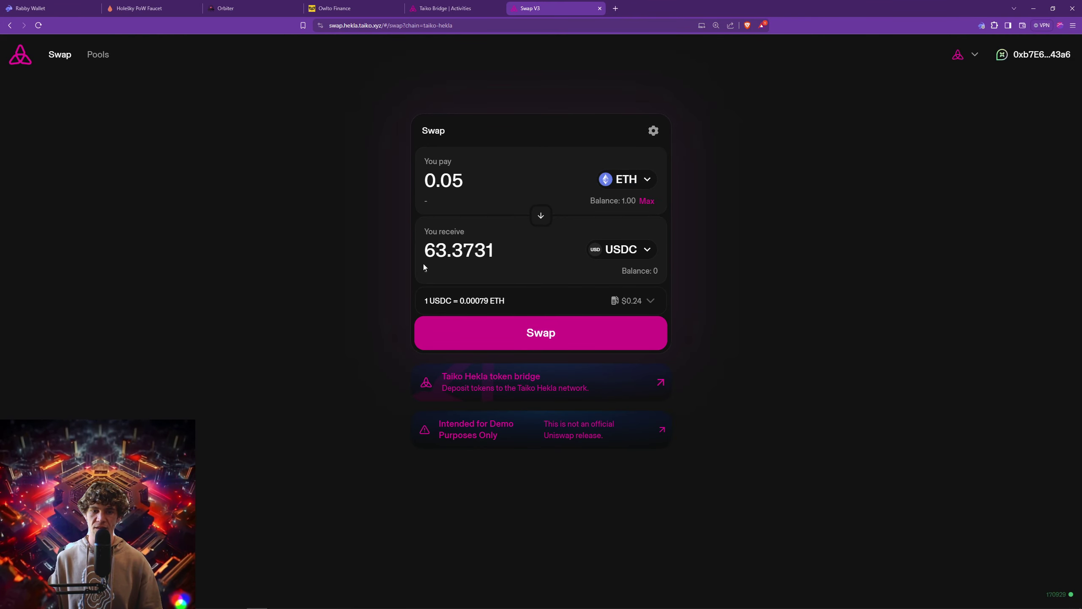
Expand the fee and output details, then confirm the 0.05 ETH to USDC swap.
click(646, 299)
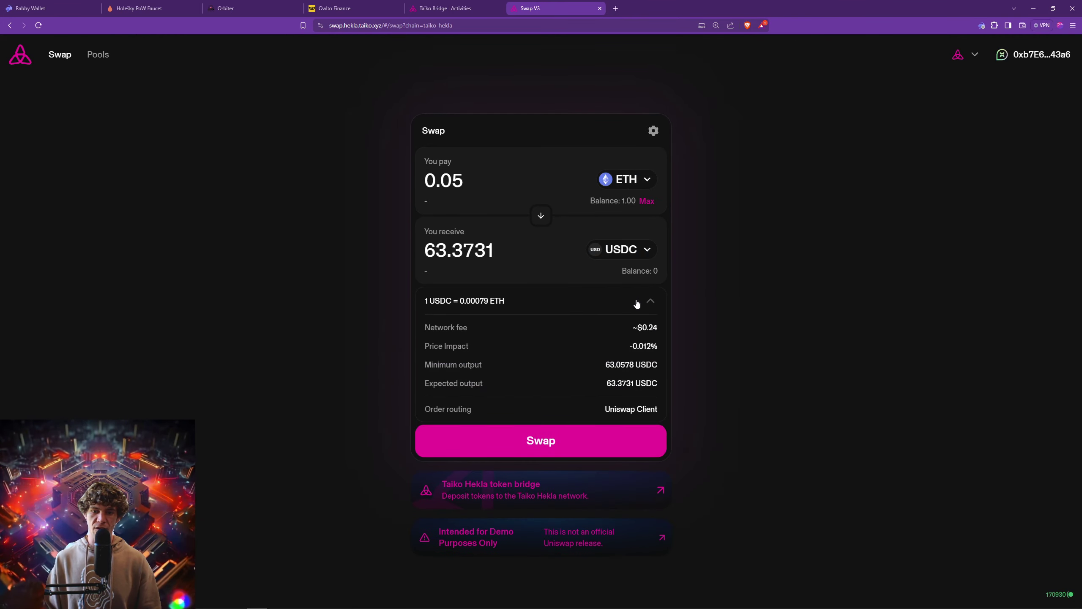
click(616, 445)
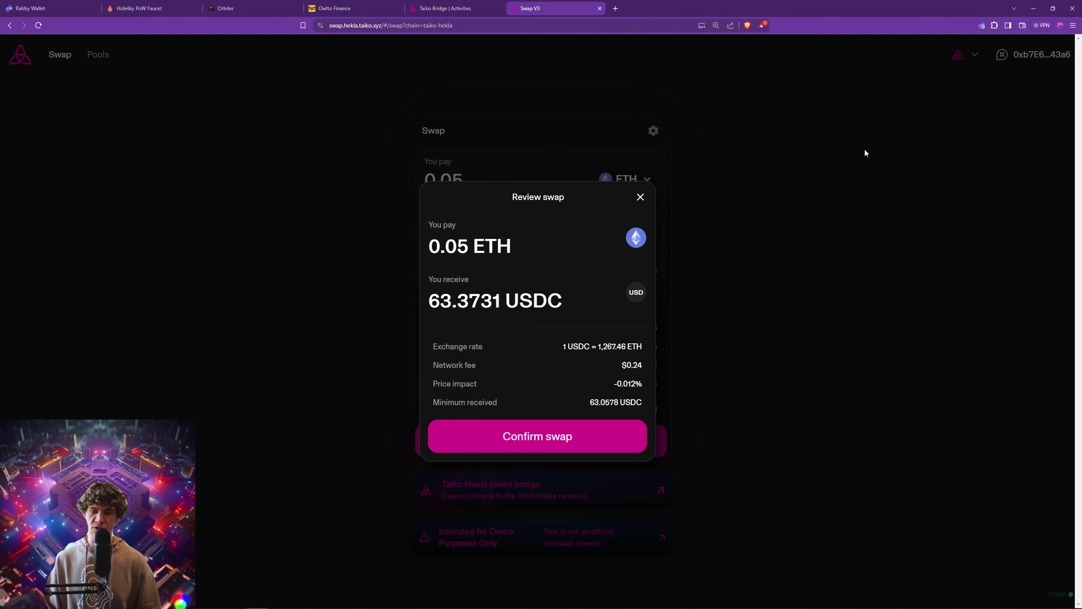
click(604, 440)
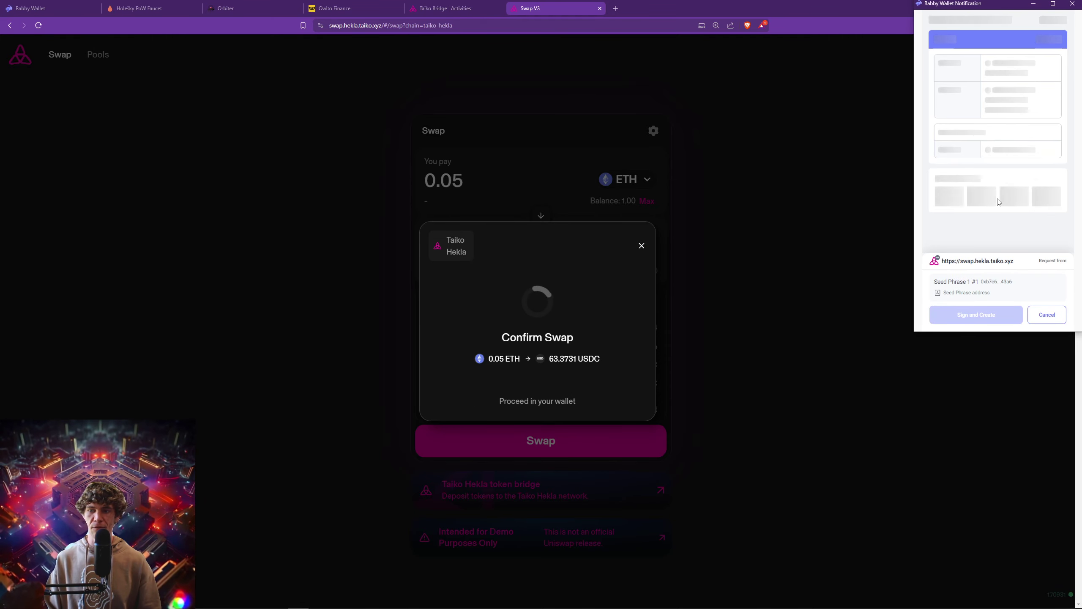
Compare the Standard, Fast and Instant gas fees in Rabby.
scroll(997, 198, down, 5)
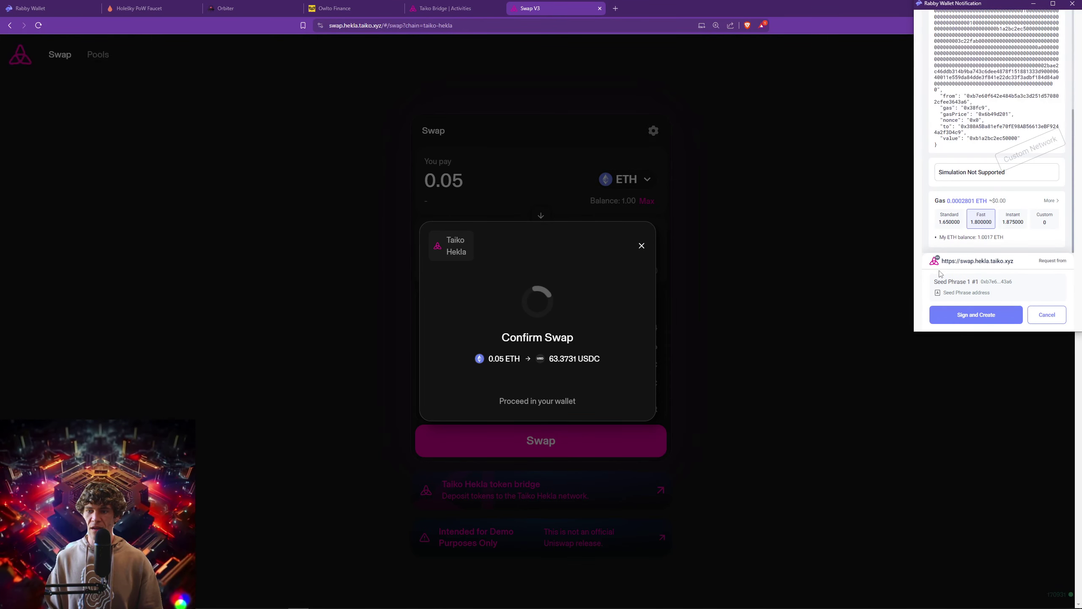
click(947, 221)
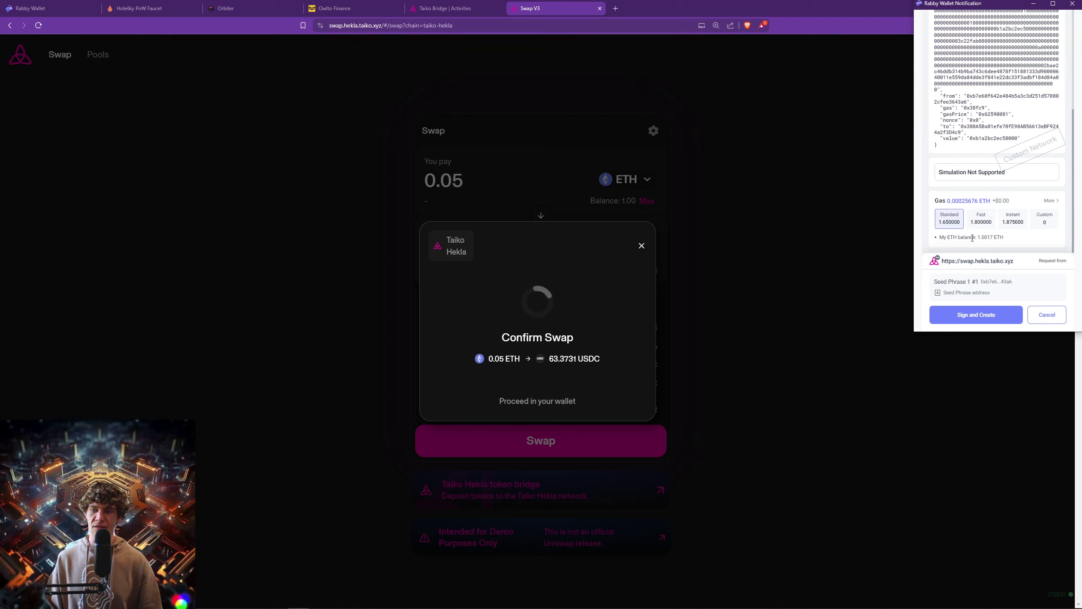
click(981, 220)
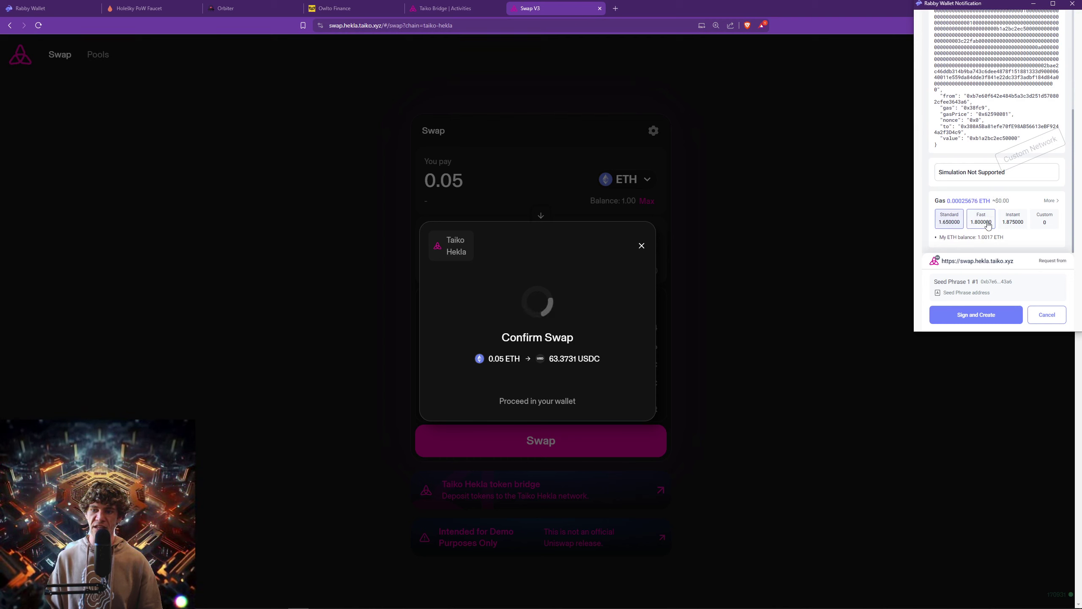
click(1012, 219)
Settle on Standard gas, sign the swap, and view it on the explorer.
click(949, 219)
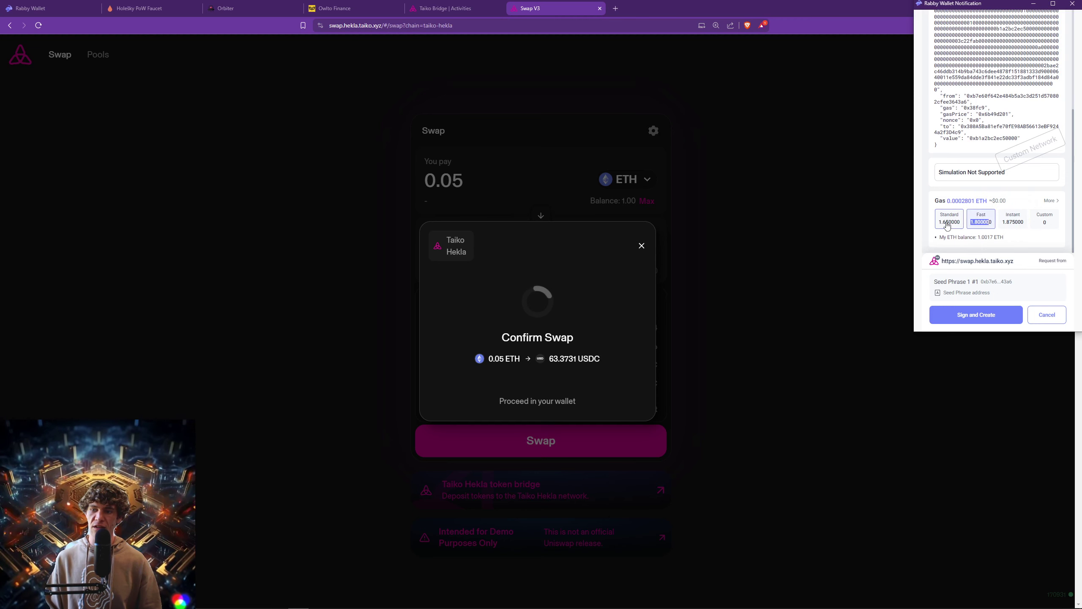
click(980, 315)
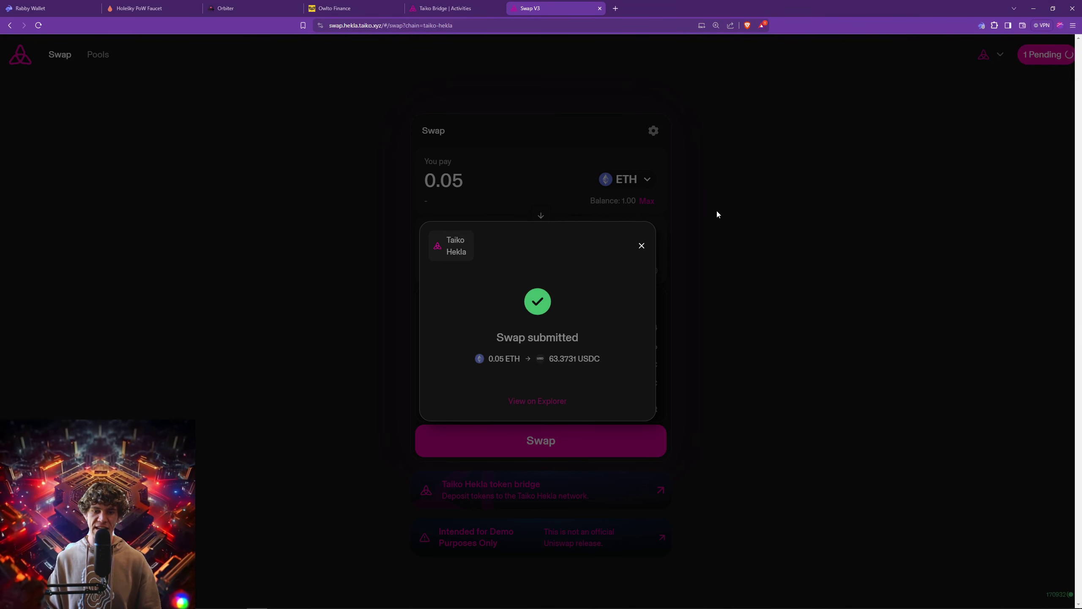
click(537, 401)
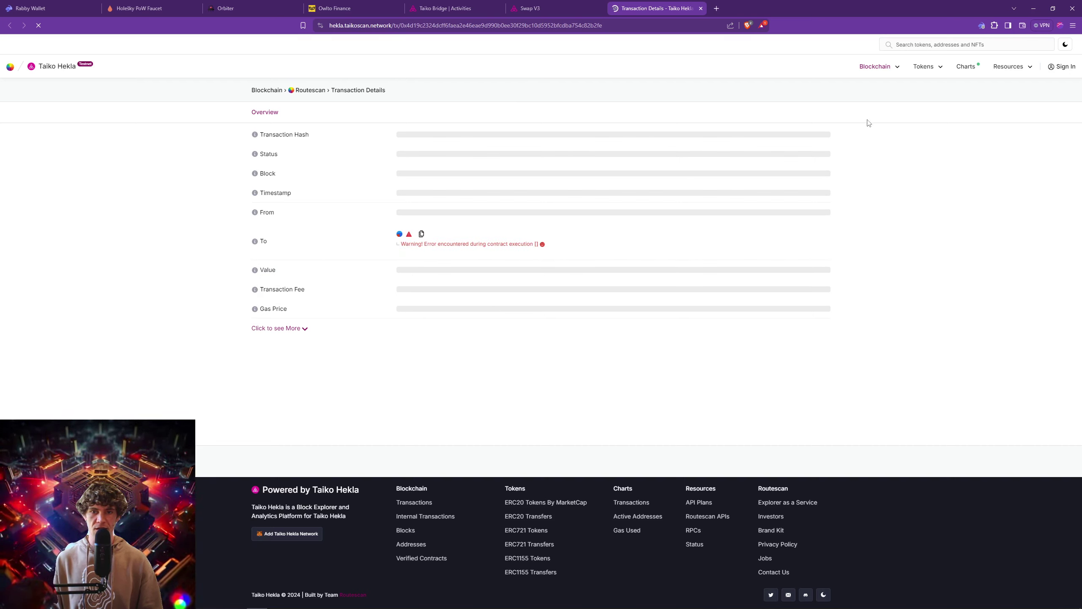
Return to the swap site, dismiss the submitted notice, and go to the Rabby Wallet site.
click(556, 12)
click(694, 186)
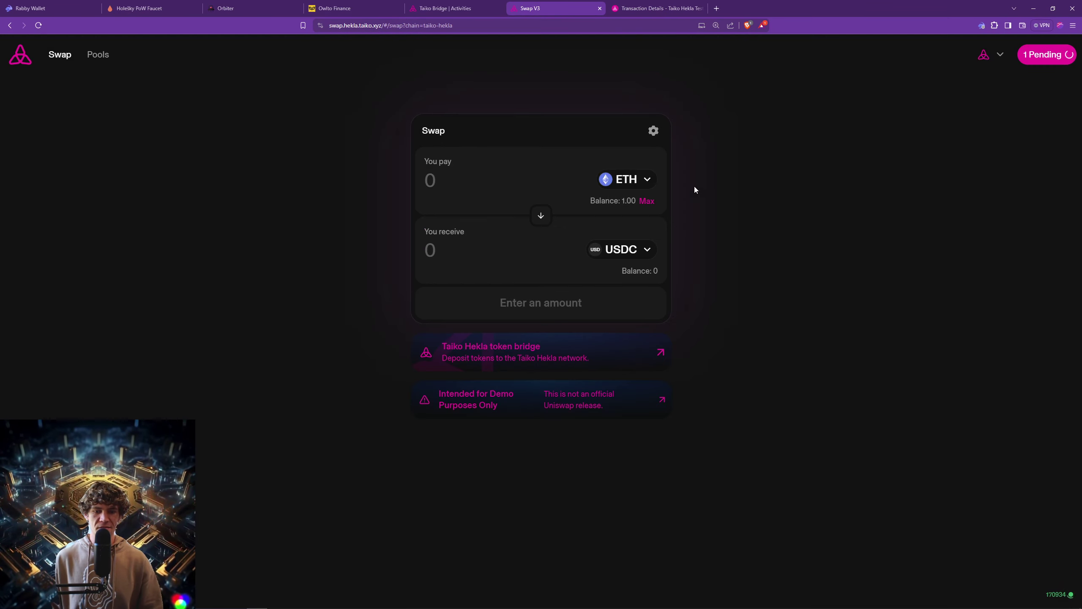
click(74, 7)
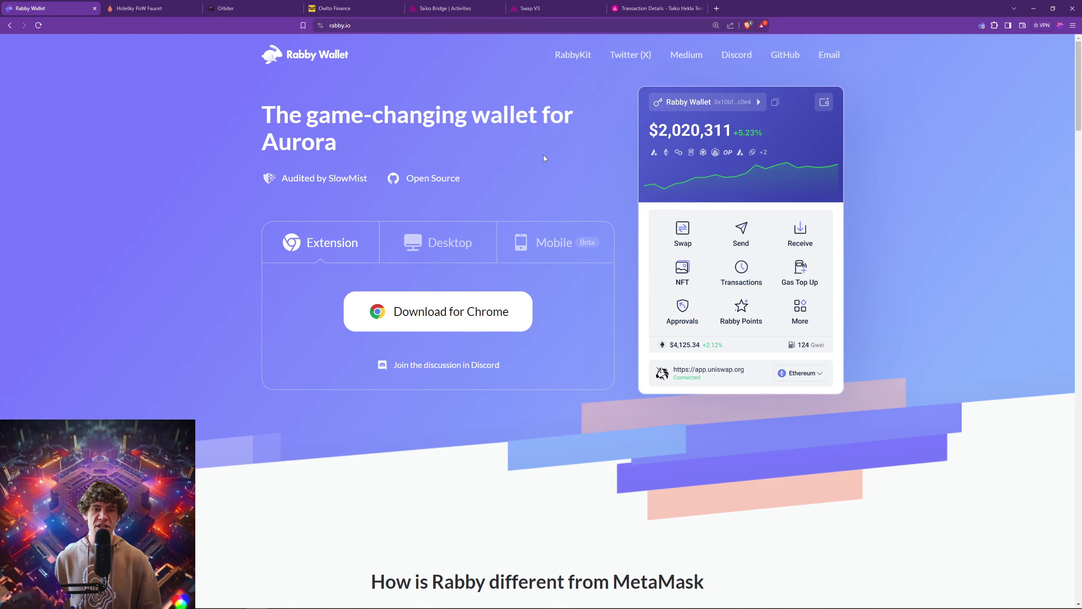
Copy the wallet address from Rabby for the Holešky faucet, then view Orbiter's destination chains.
click(146, 12)
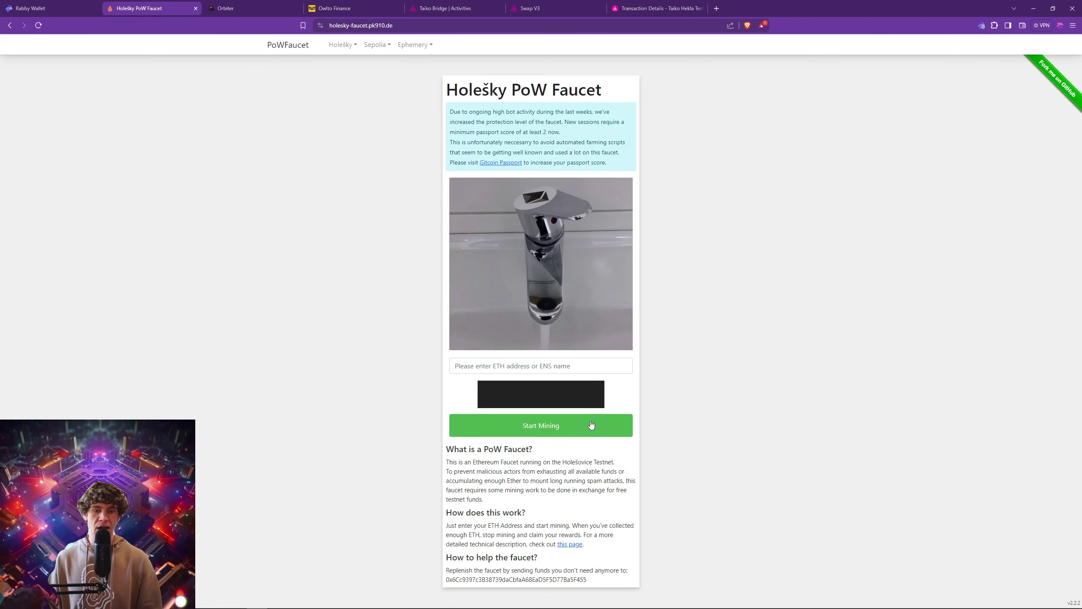
click(981, 25)
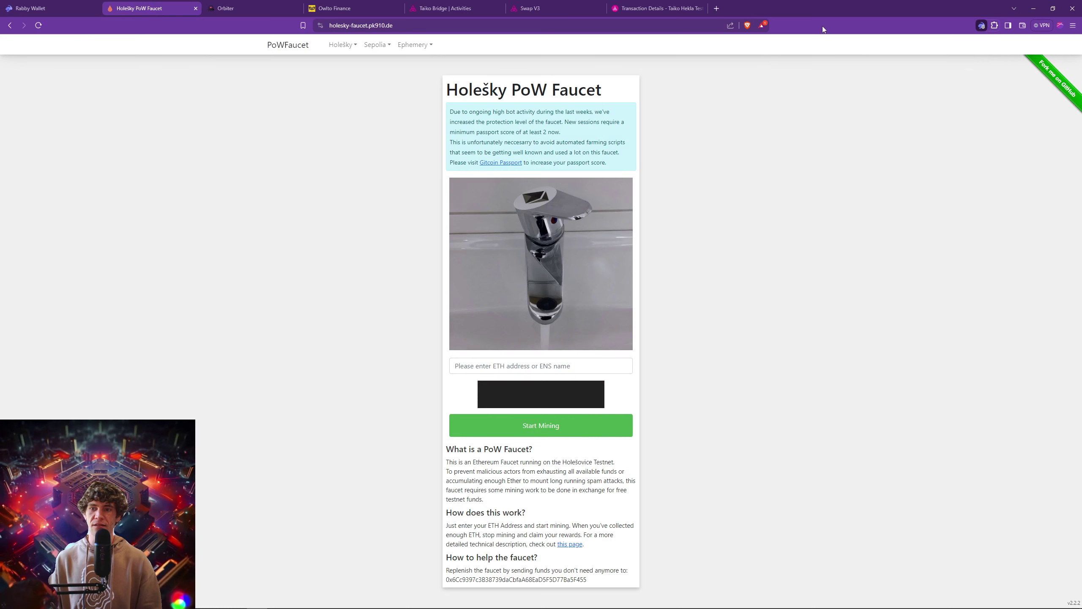
click(898, 43)
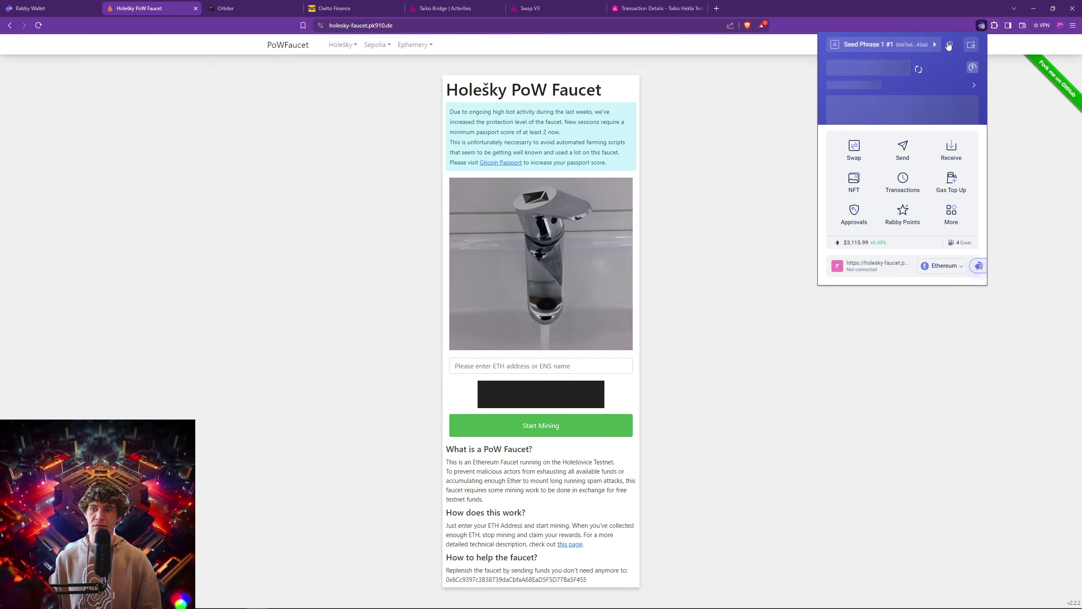
click(499, 365)
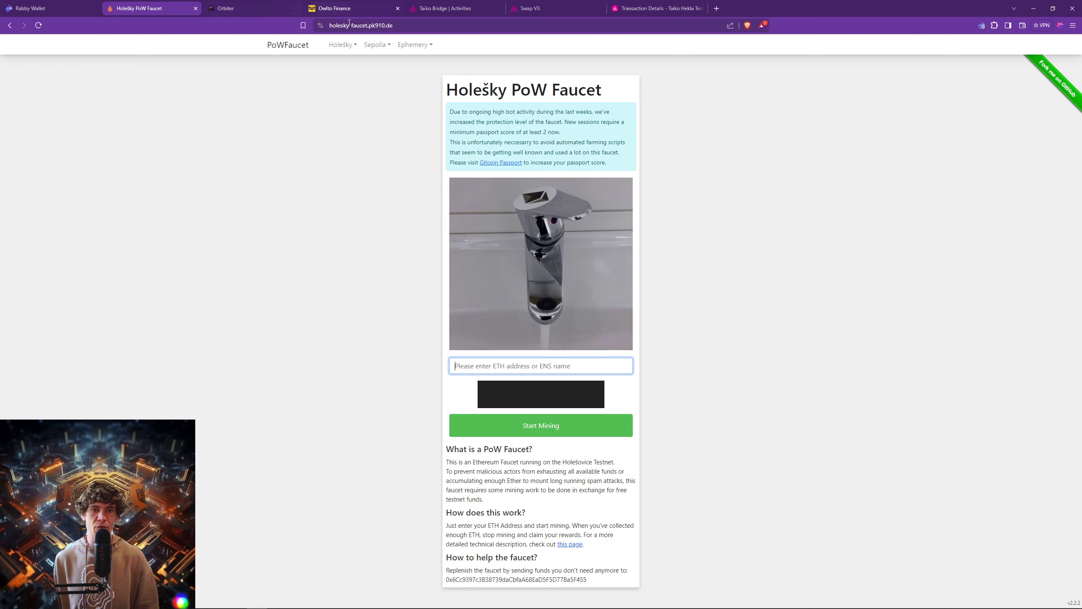
click(236, 8)
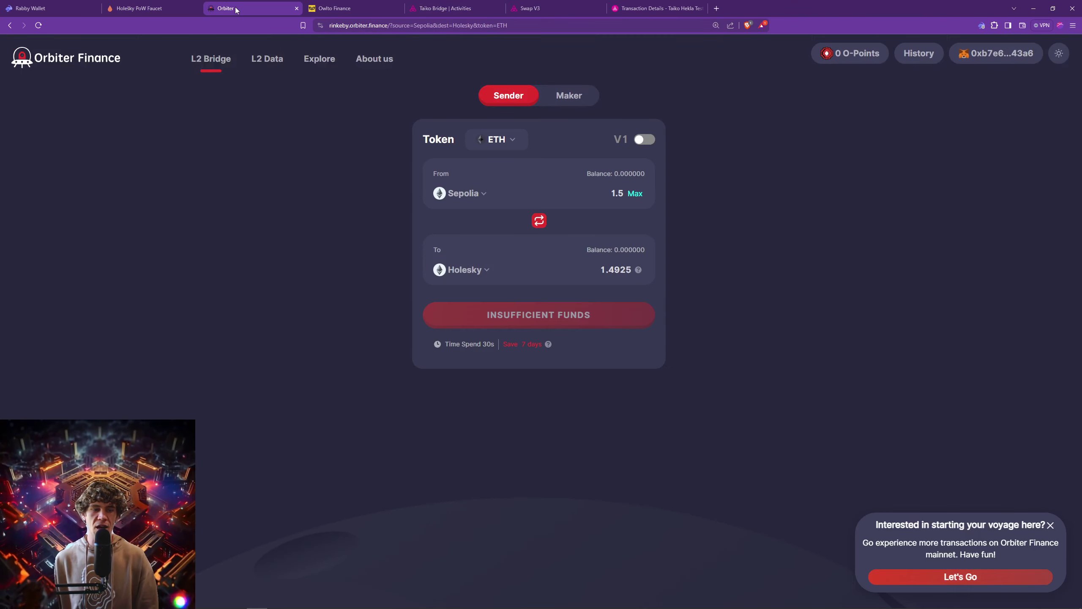
click(465, 270)
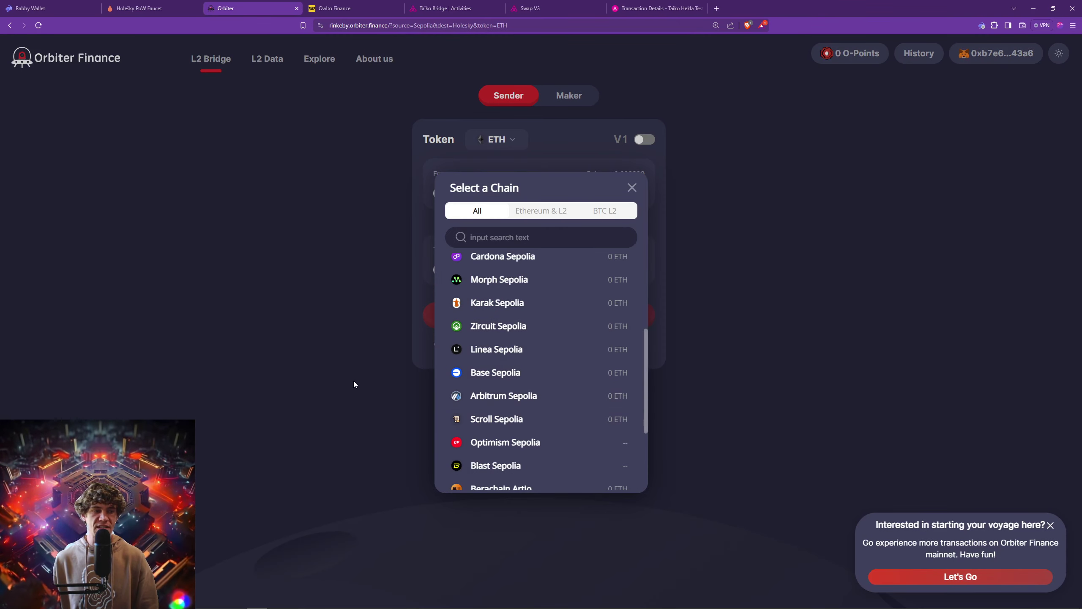
Close Orbiter's chain list unchanged, then check the explorer, swap site and Taiko Bridge history.
click(361, 270)
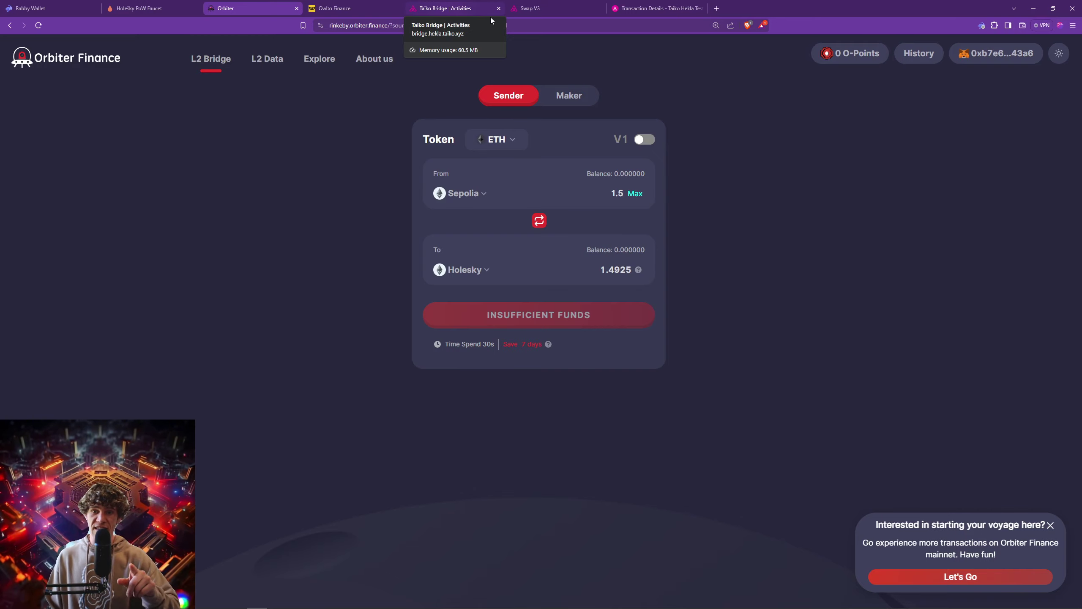
click(652, 8)
click(536, 8)
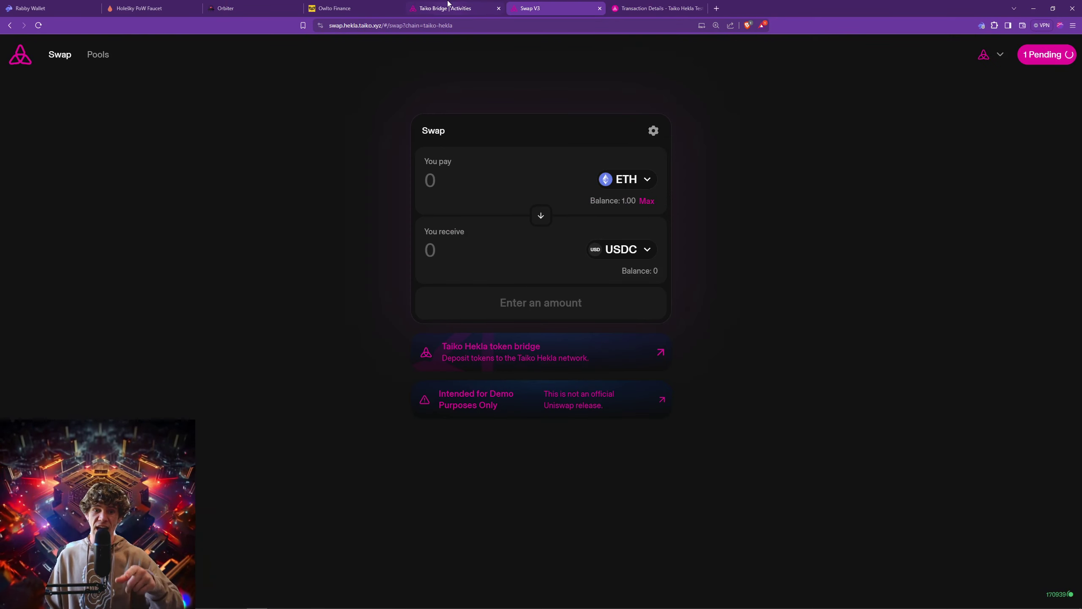
click(447, 8)
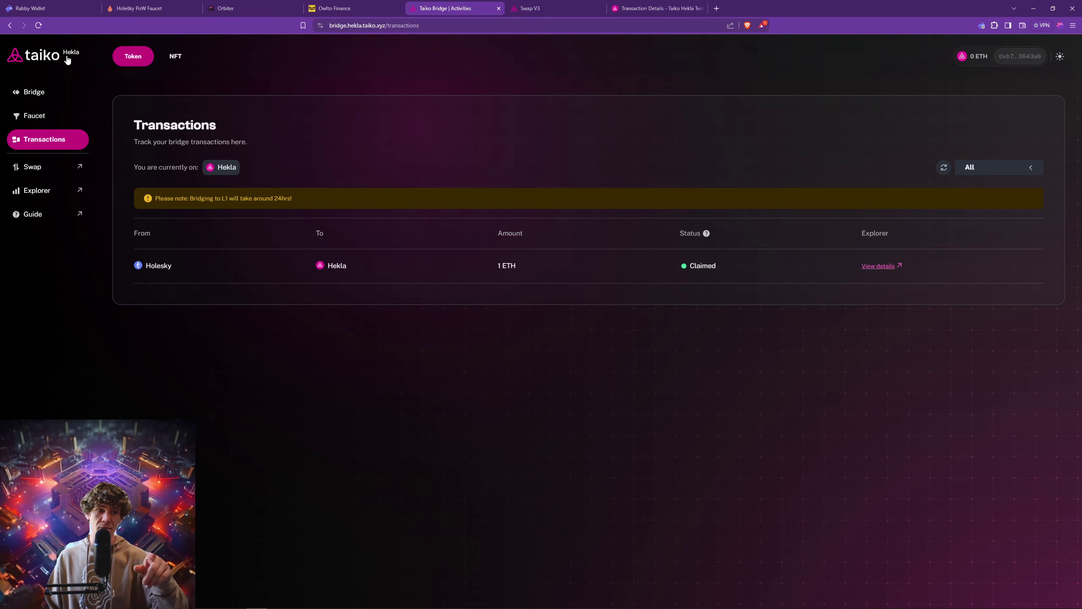